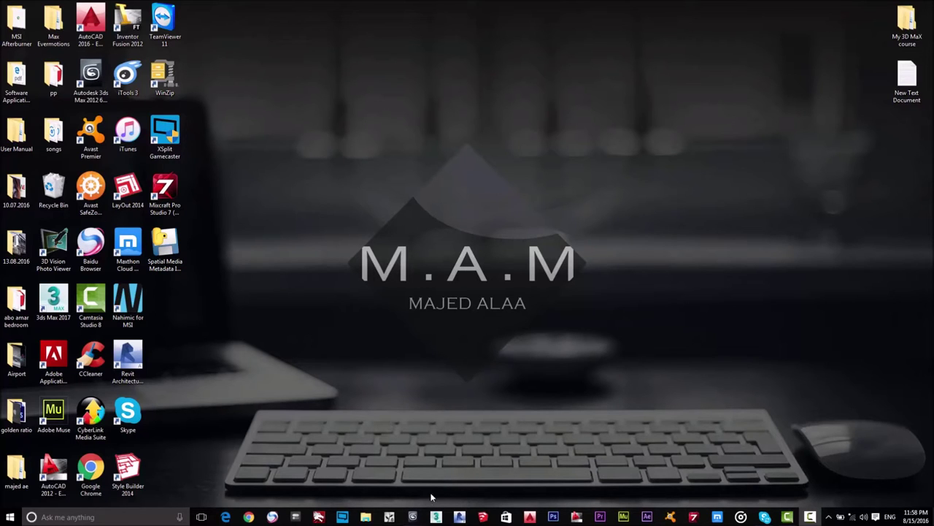
# - Switch to 3ds Max and examine the existing scene of primitives, splines and extruded text
pyautogui.click(413, 517)
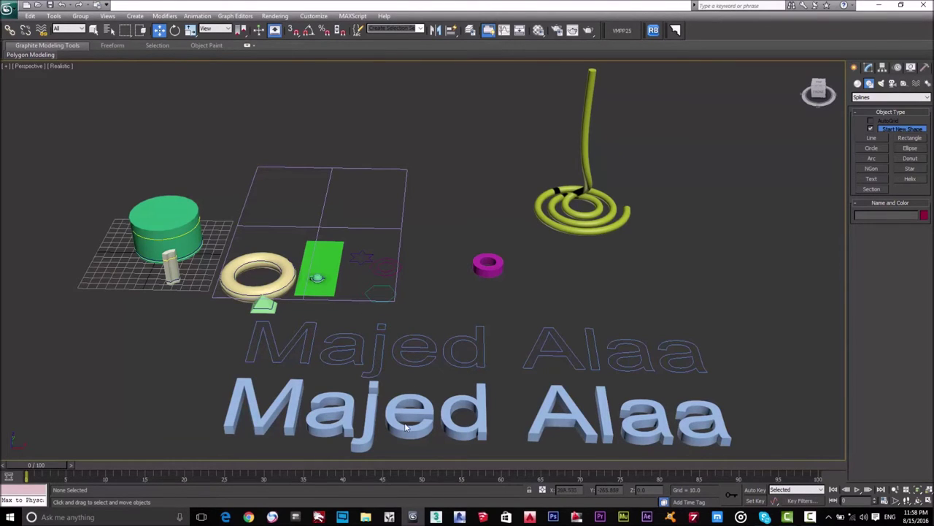
pyautogui.scroll(3, 392, 286)
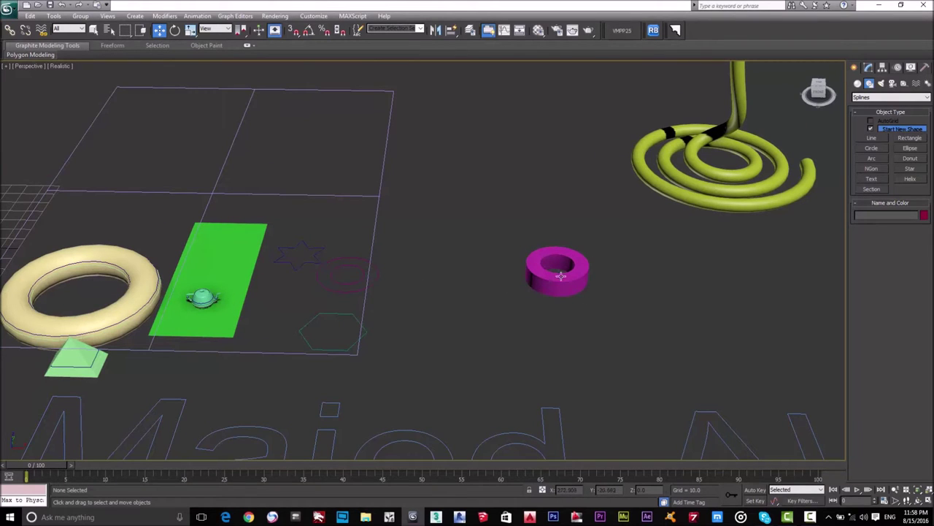
pyautogui.scroll(-4, 557, 277)
pyautogui.moveTo(557, 231); pyautogui.dragTo(556, 245, button='middle')
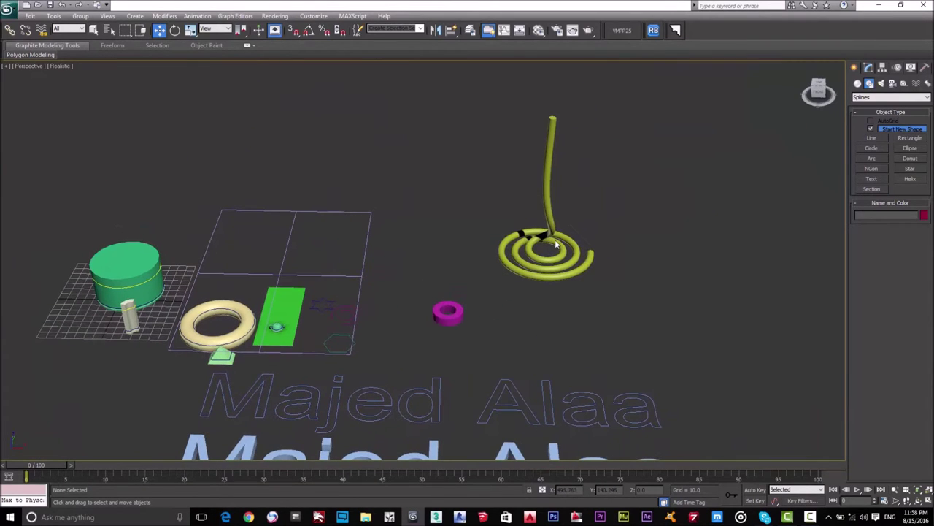
pyautogui.click(548, 204)
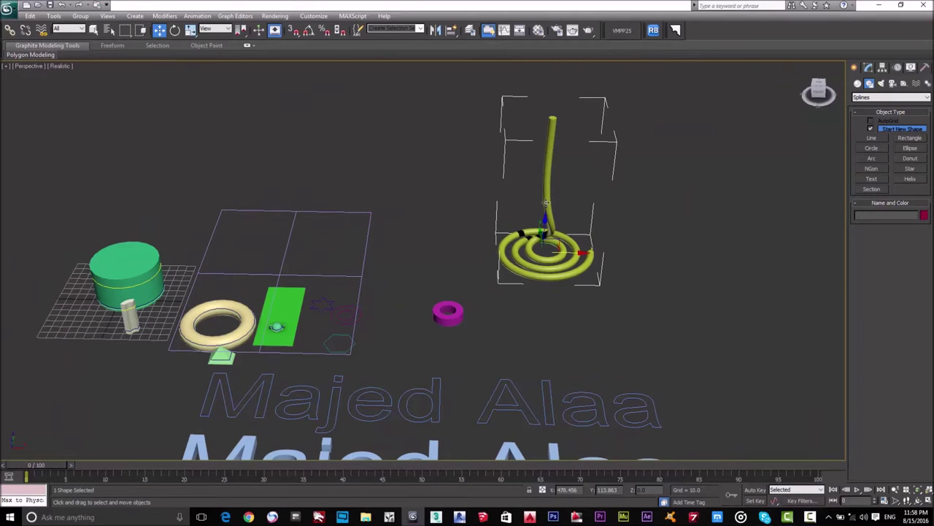
pyautogui.scroll(-3, 649, 243)
pyautogui.click(649, 244)
pyautogui.scroll(6, 388, 305)
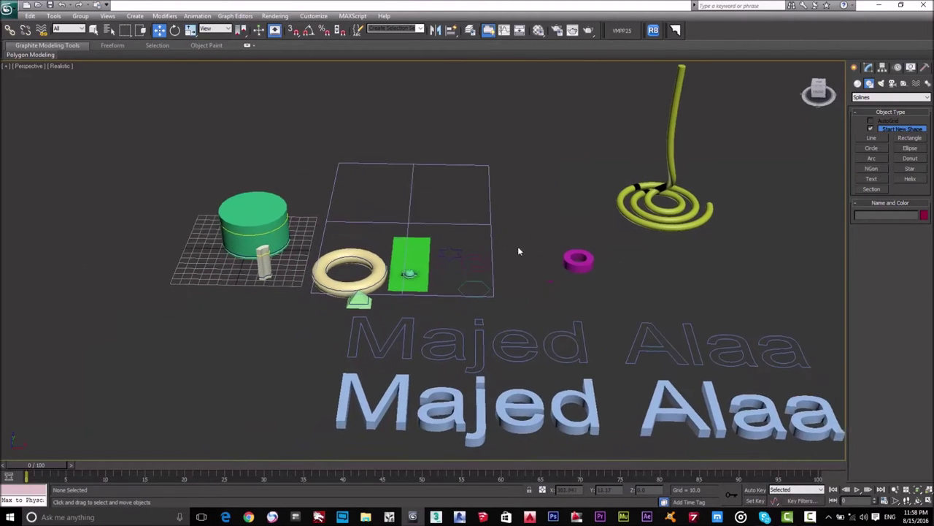
pyautogui.scroll(2, 395, 260)
pyautogui.scroll(-3, 415, 296)
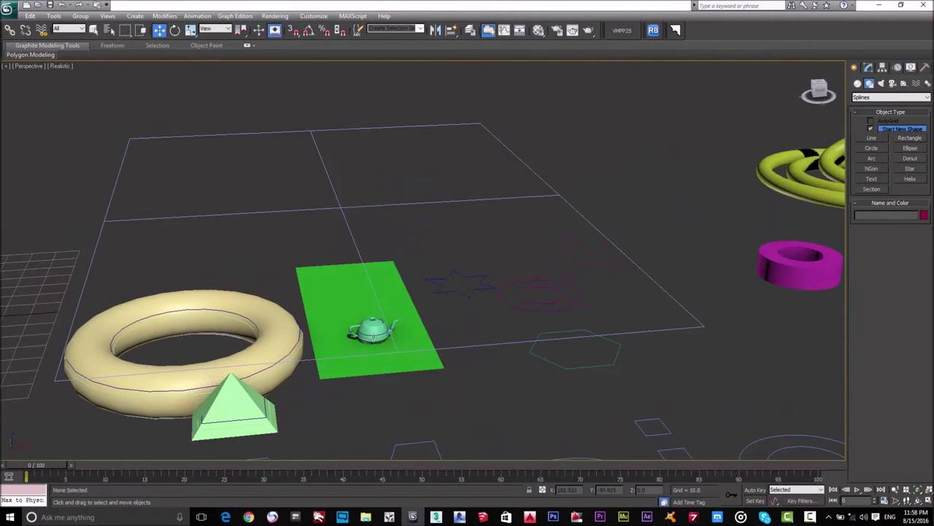
pyautogui.scroll(5, 403, 315)
pyautogui.scroll(-2, 403, 315)
pyautogui.scroll(4, 361, 378)
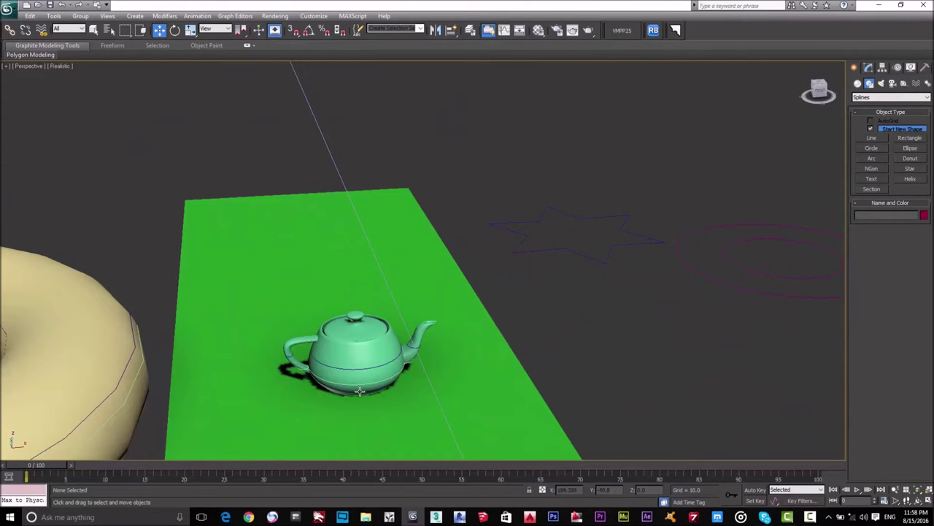
pyautogui.scroll(-10, 367, 333)
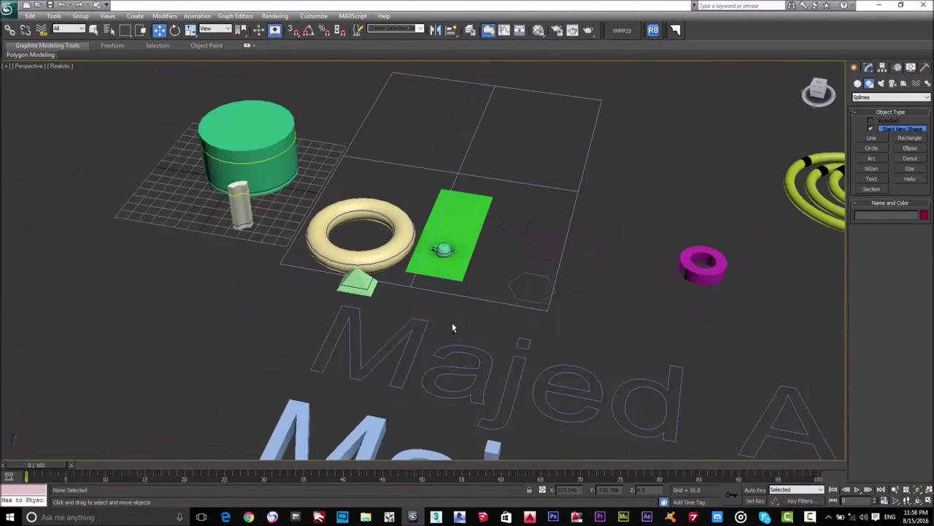
pyautogui.scroll(3, 450, 261)
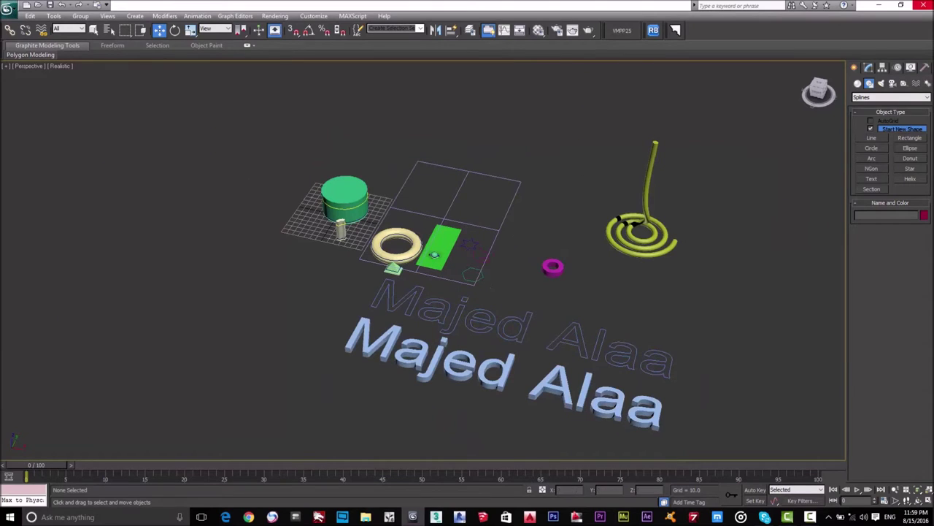
# - Close the modified practice scene's 3ds Max session, relaunch 3ds Max 2012 and dismiss its welcome screen
pyautogui.click(921, 5)
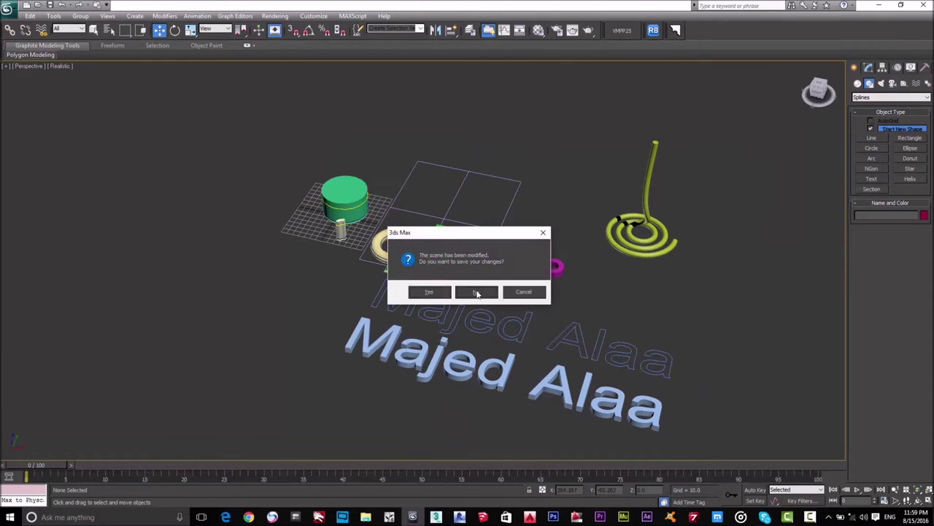
pyautogui.click(524, 290)
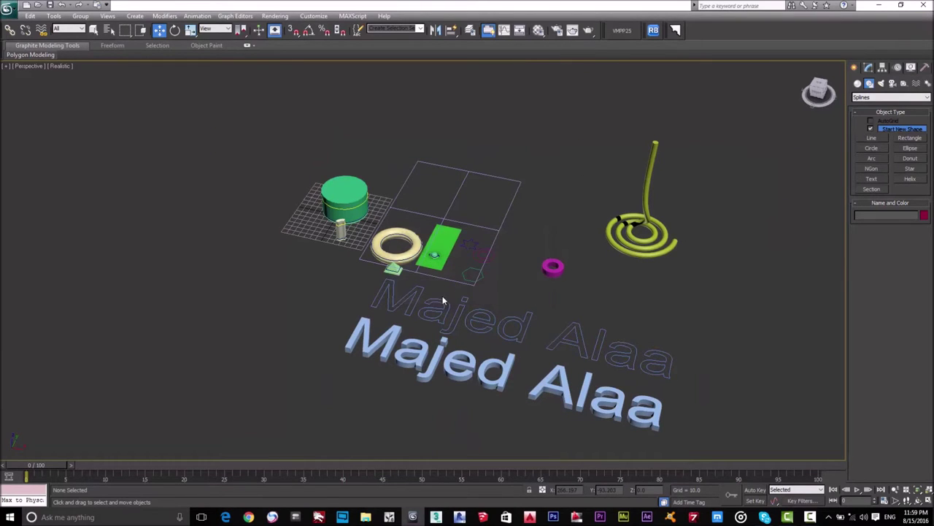
pyautogui.click(923, 5)
pyautogui.doubleClick(90, 73)
pyautogui.rightClick(328, 72)
pyautogui.click(374, 102)
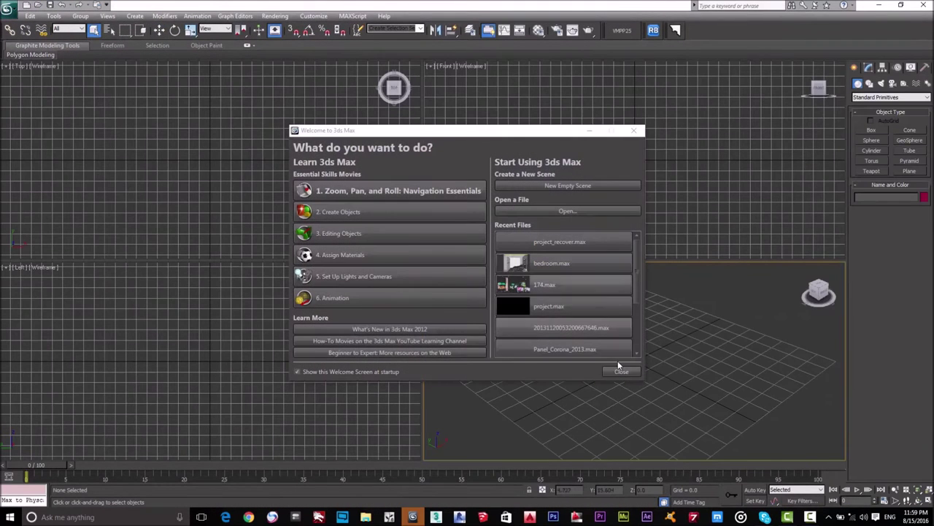
pyautogui.click(621, 373)
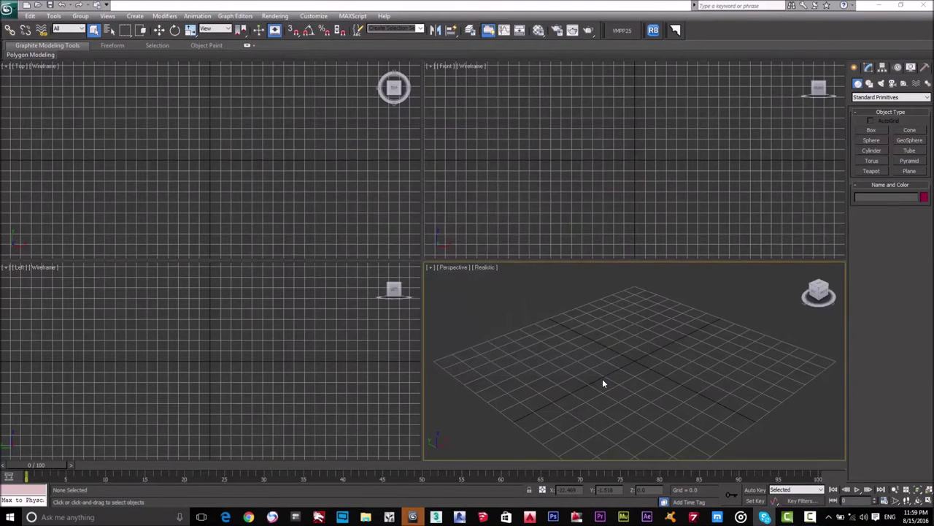
# - Configure the system unit scale so that one unit equals 1.0 Meters, keeping generic display units
pyautogui.hotkey('alt', 'w')
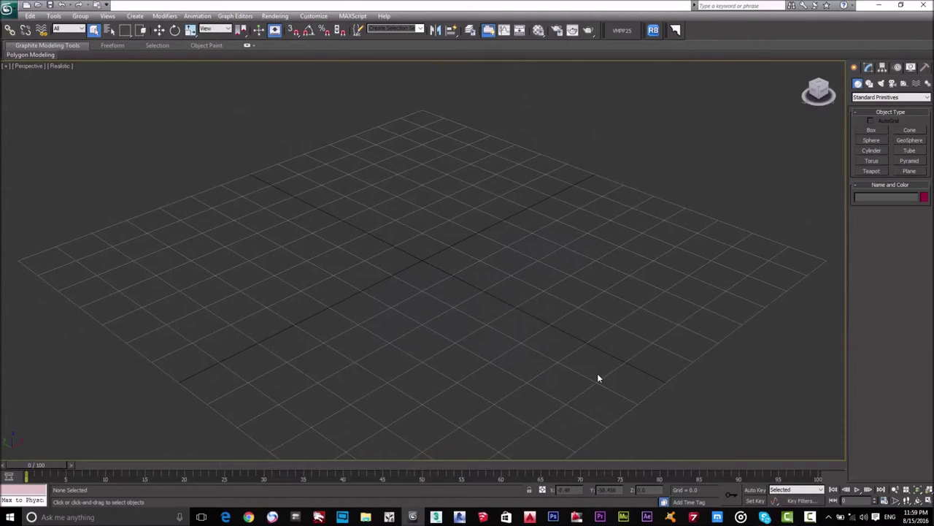
pyautogui.hotkey('alt', 'w')
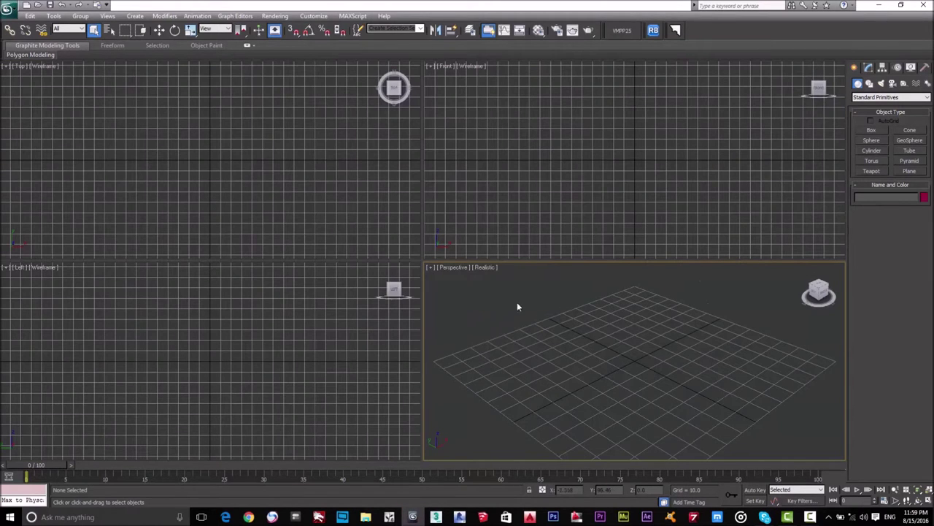
pyautogui.click(314, 16)
pyautogui.click(373, 140)
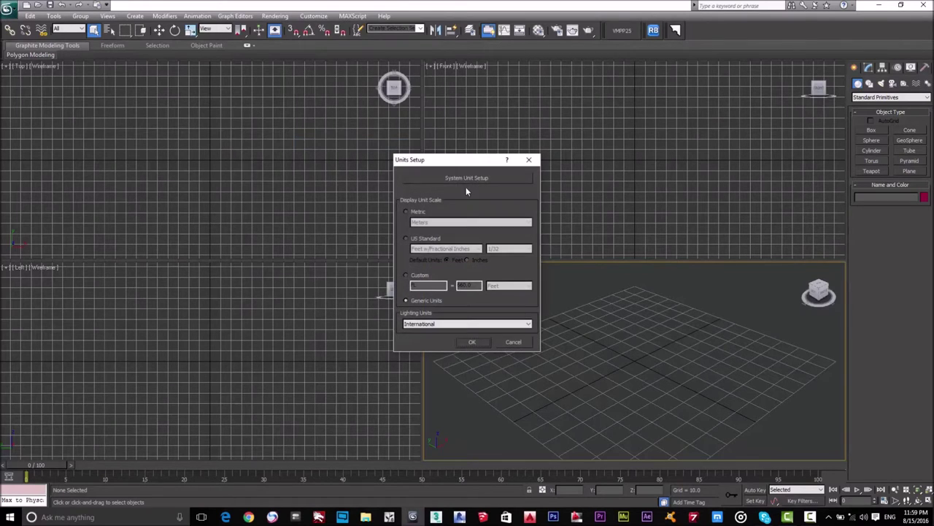
pyautogui.click(470, 177)
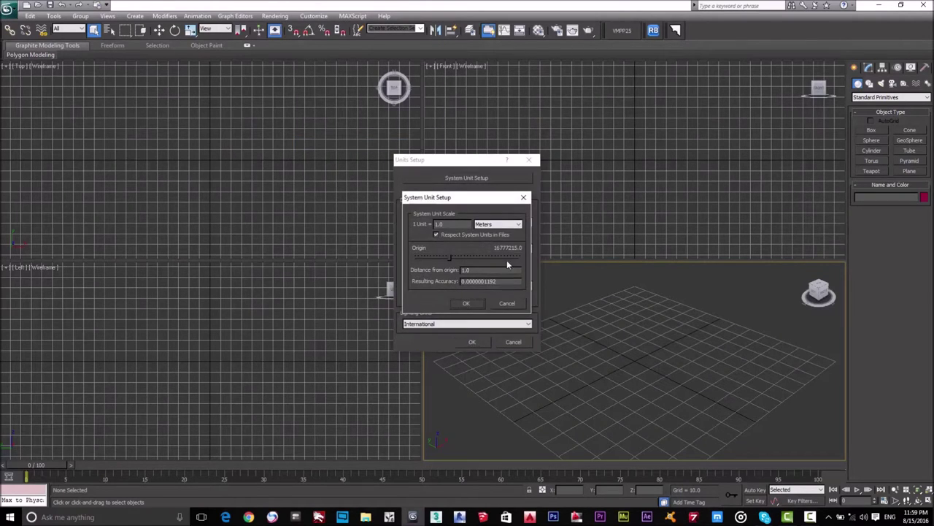
pyautogui.click(494, 224)
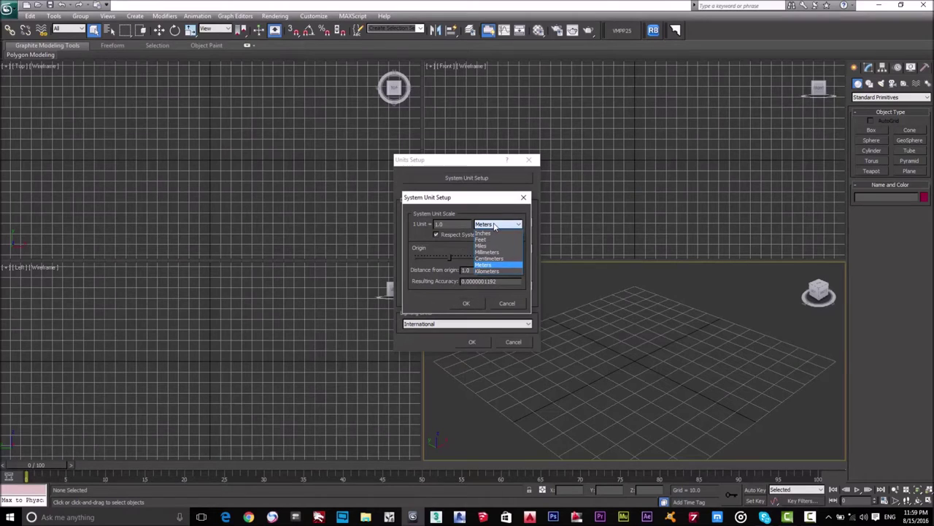
pyautogui.click(493, 265)
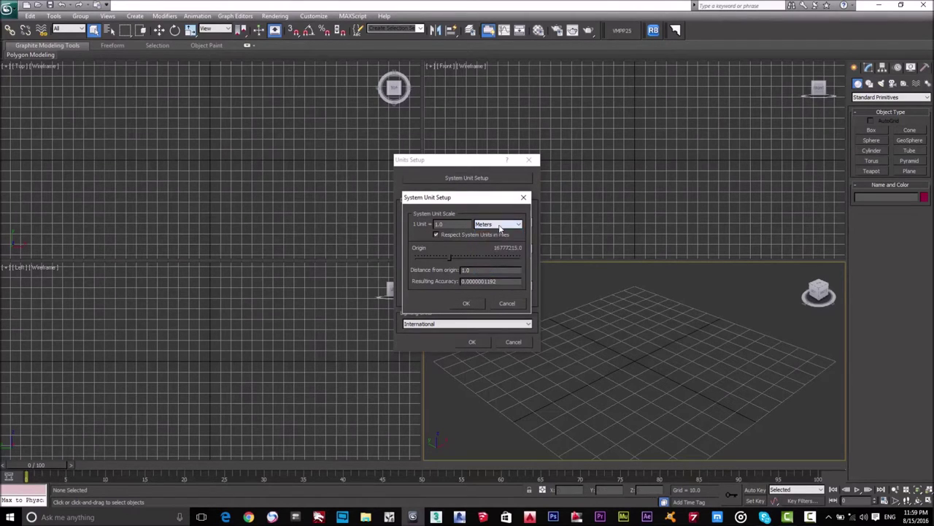
pyautogui.click(468, 304)
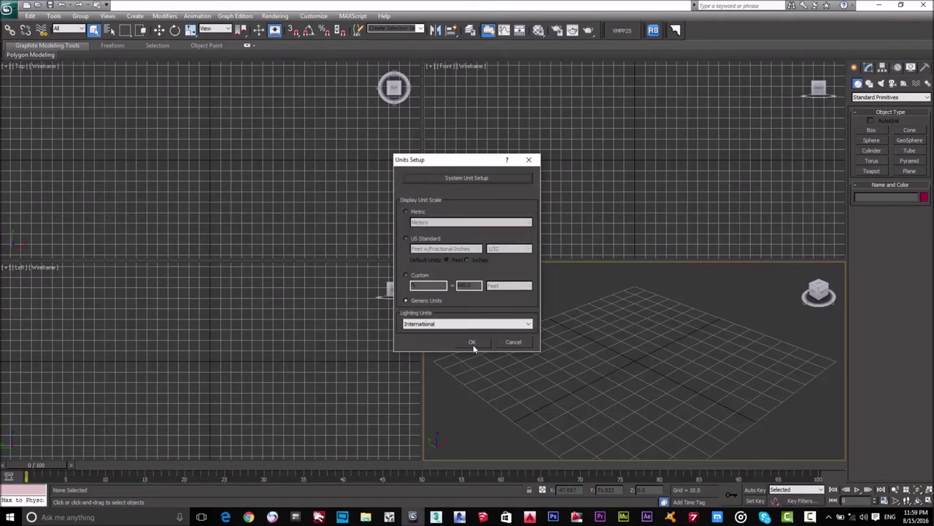
pyautogui.click(471, 342)
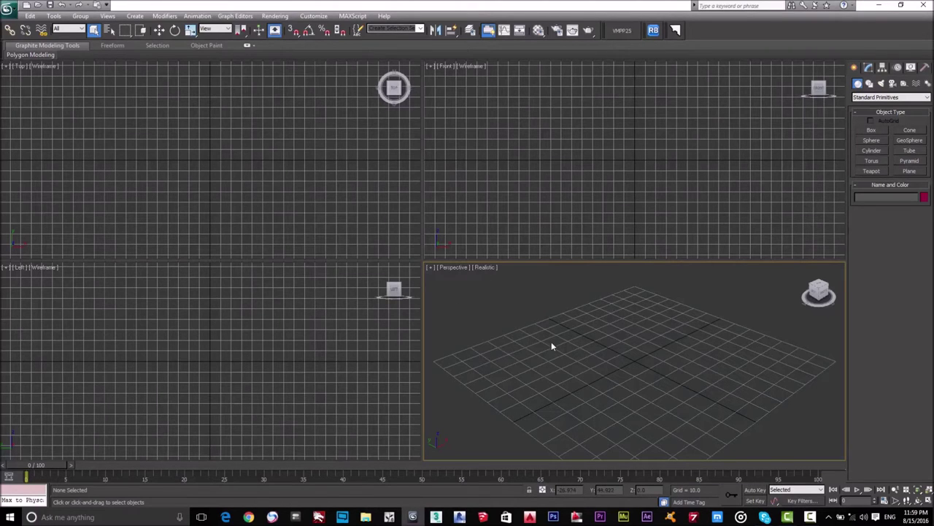
# - Maximize the Perspective viewport and hide the Graphite Modeling Tools ribbon
pyautogui.hotkey('alt', 'w')
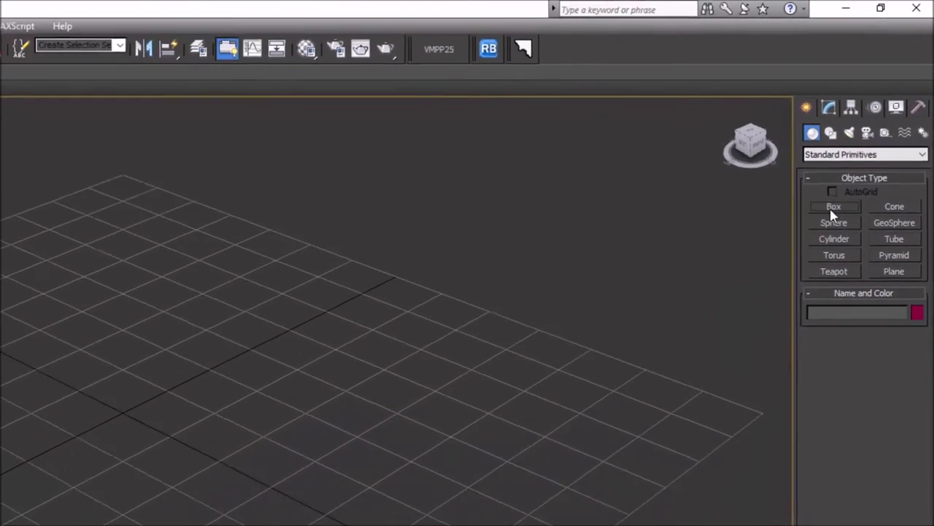
pyautogui.click(834, 206)
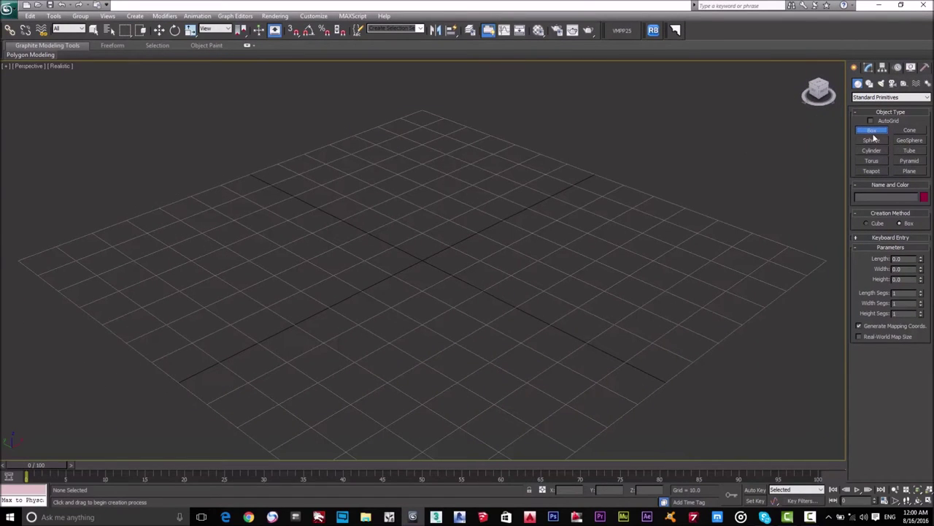
pyautogui.click(872, 134)
pyautogui.click(872, 131)
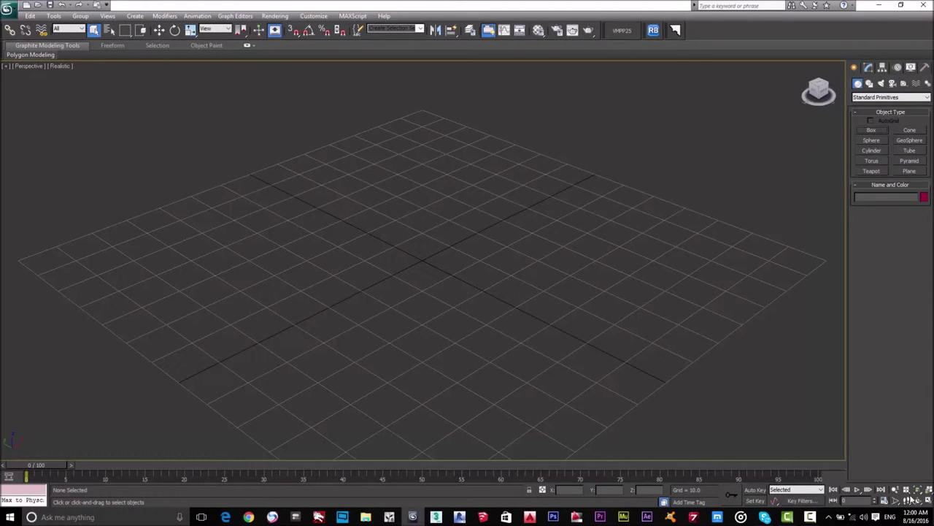
pyautogui.press('w')
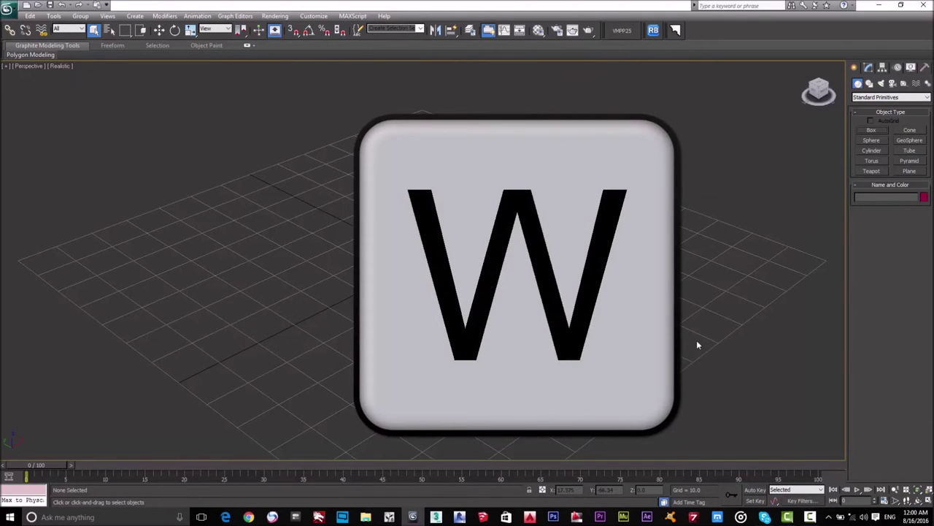
pyautogui.hotkey('ctrl', 'x')
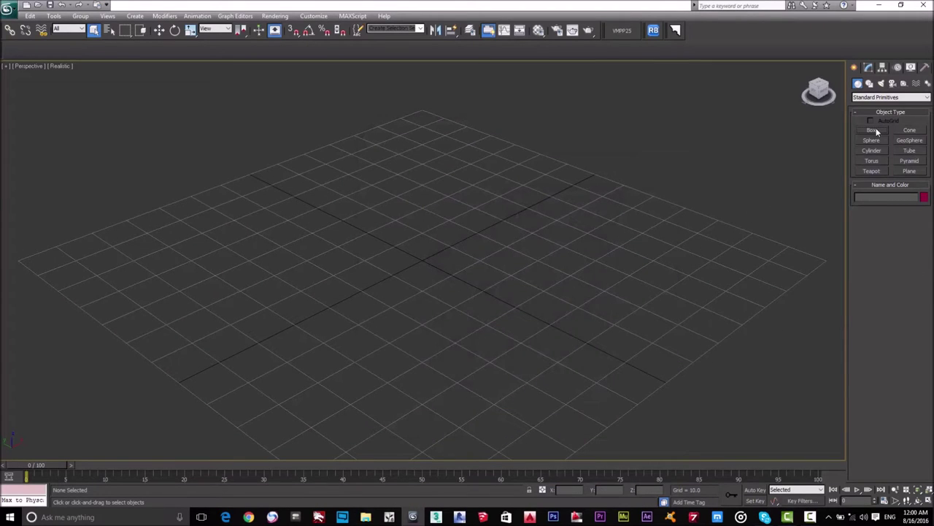
# - Create a box near the grid centre, about 10.4 long, 11.2 wide and 41.8 high
pyautogui.click(876, 132)
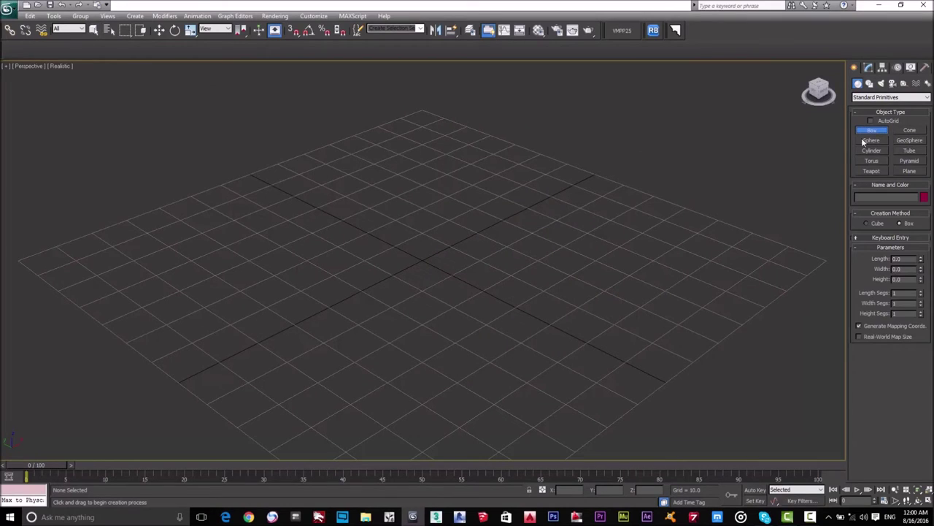
pyautogui.moveTo(400, 248)
pyautogui.mouseDown()
pyautogui.moveTo(428, 278)
pyautogui.moveTo(393, 276)
pyautogui.mouseUp()
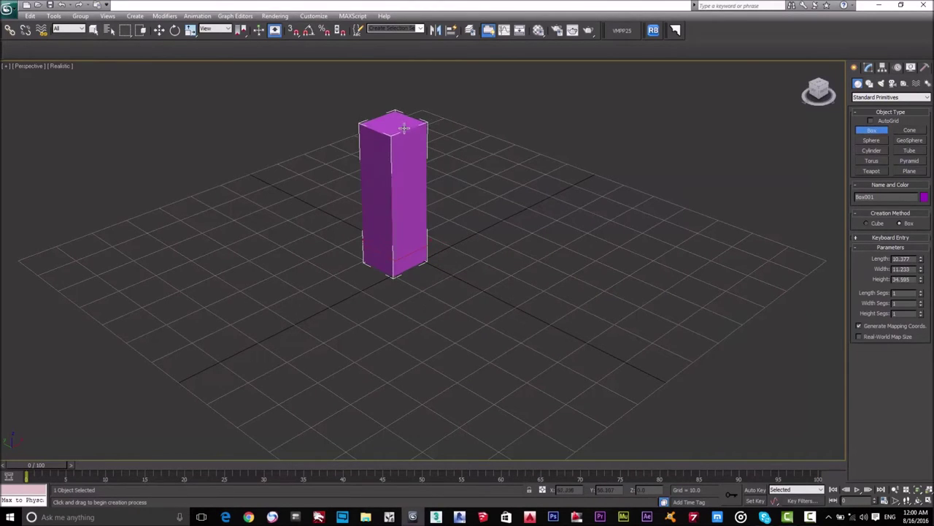
pyautogui.click(404, 111)
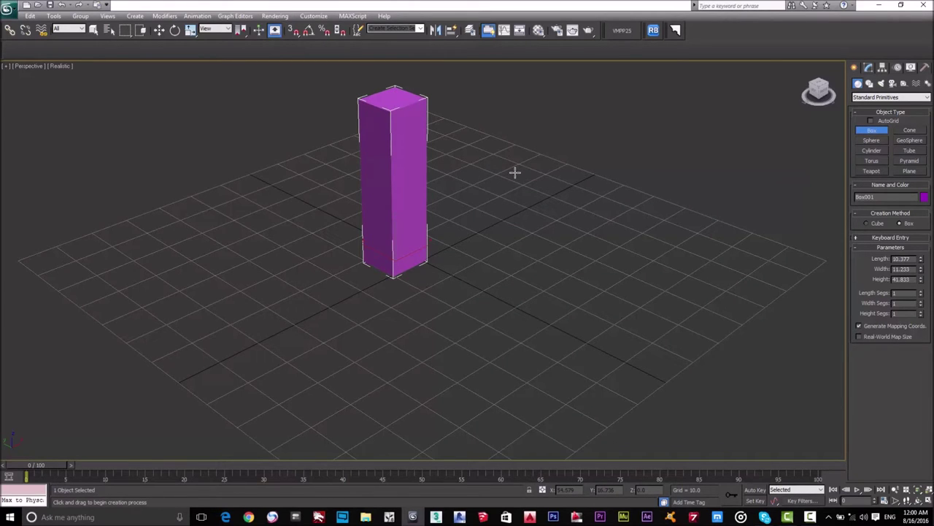
pyautogui.rightClick(515, 172)
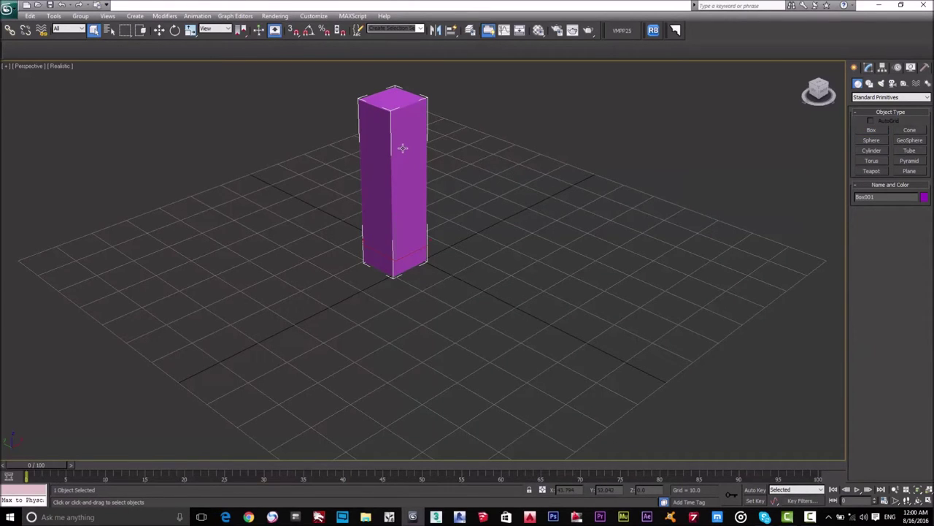
# - Move the box along the Y axis to about -0.8 and shift it slightly along the X axis
pyautogui.press('w')
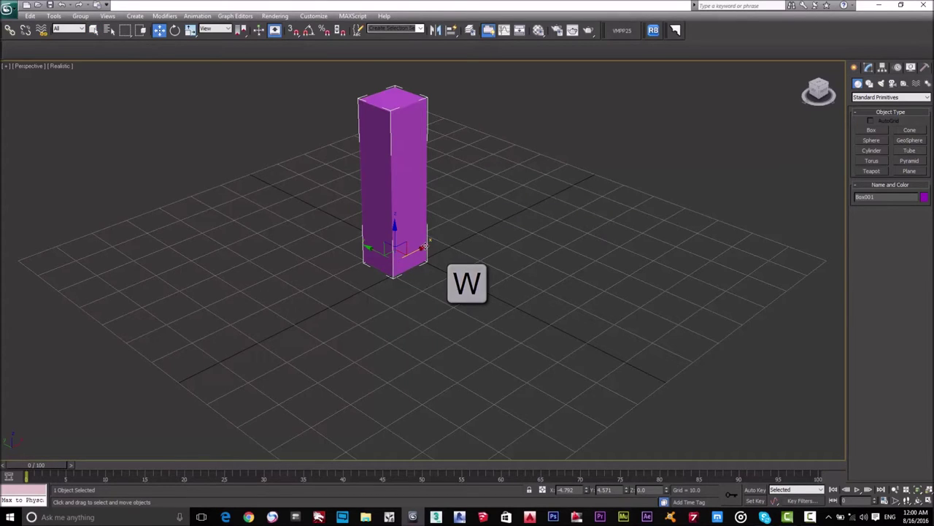
pyautogui.press('x')
pyautogui.press('x')
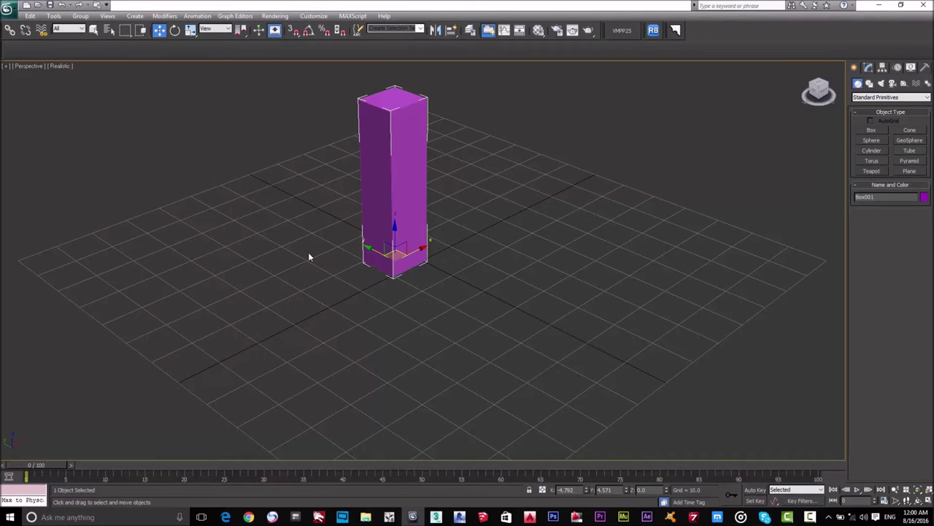
pyautogui.moveTo(367, 246); pyautogui.dragTo(402, 340)
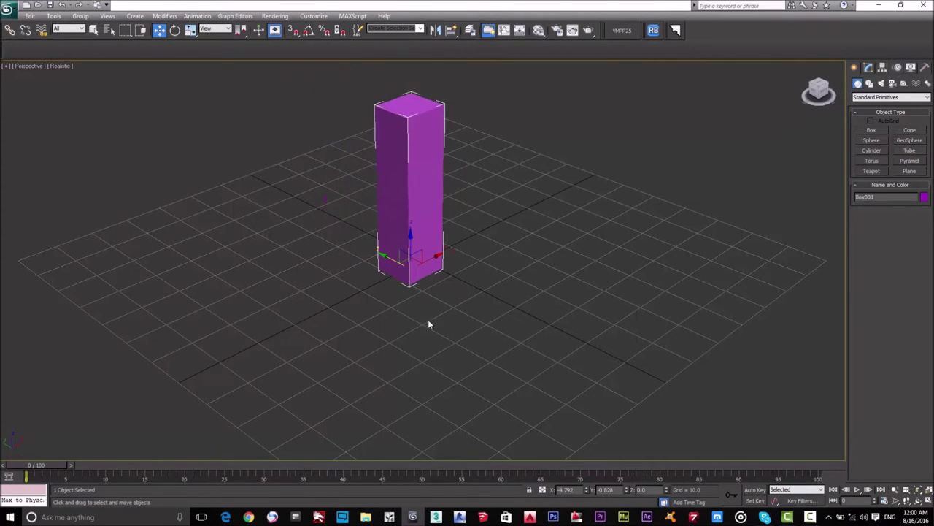
pyautogui.moveTo(442, 261); pyautogui.dragTo(427, 290)
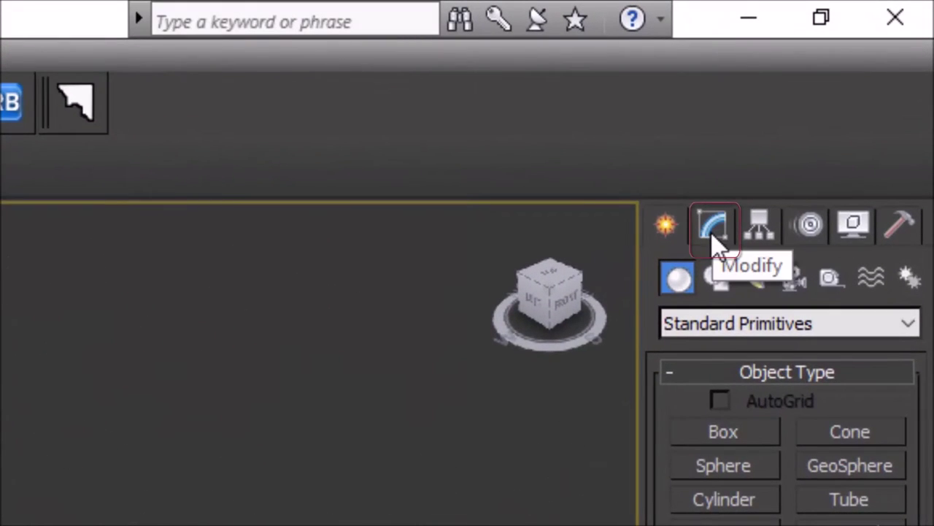
# - Reduce the box's base to about 4.46 long and 5.06 wide, and display edged faces in the viewport
pyautogui.click(712, 227)
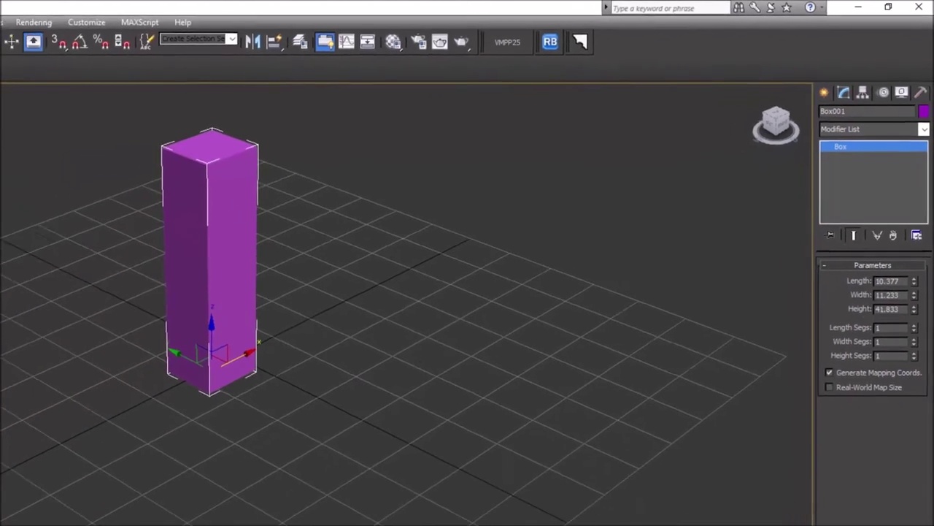
pyautogui.moveTo(920, 209); pyautogui.dragTo(922, 234)
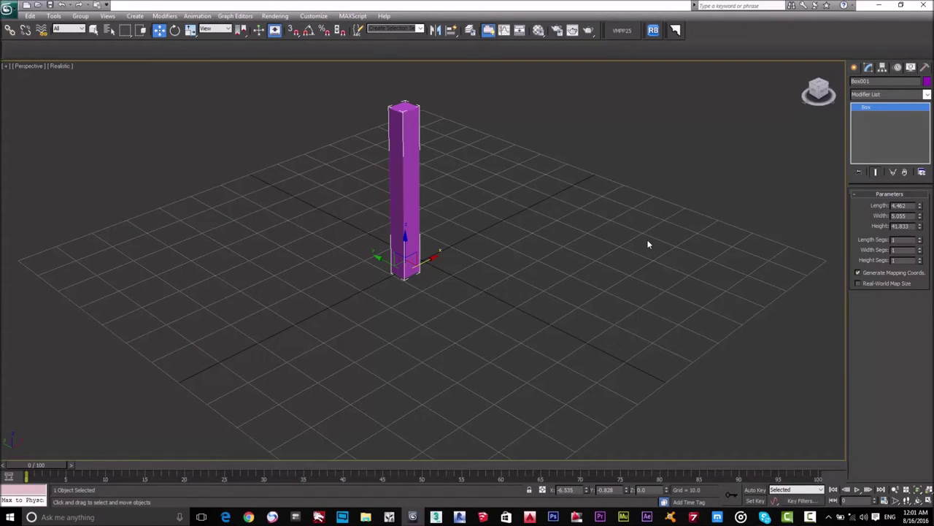
pyautogui.press('F4')
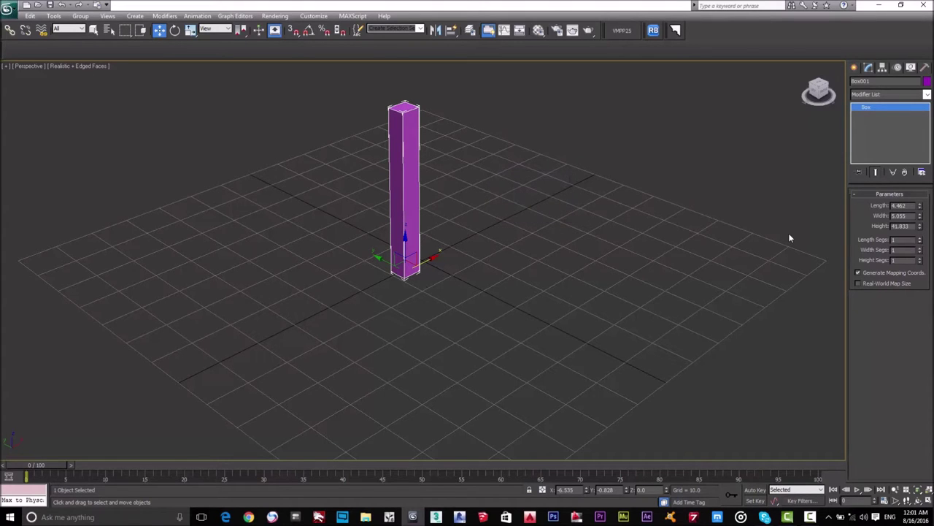
pyautogui.scroll(5, 383, 168)
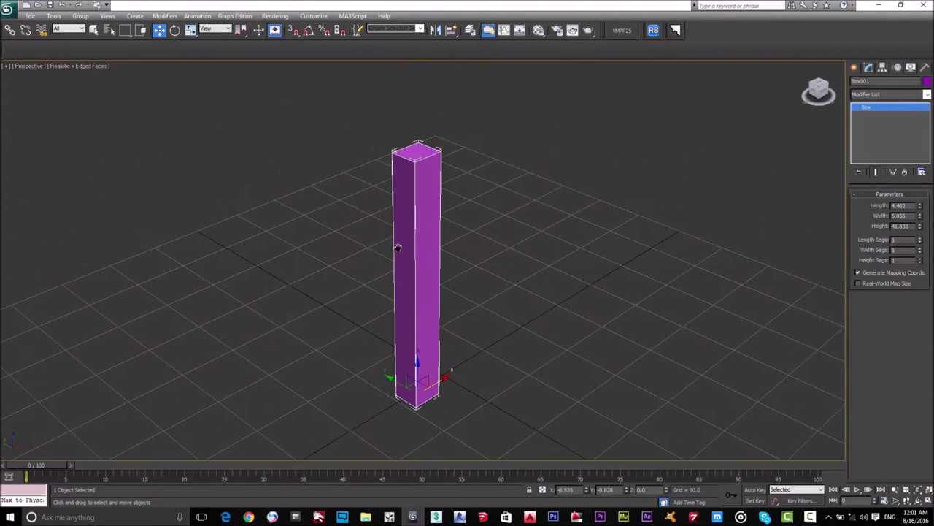
pyautogui.click(544, 244)
pyautogui.click(426, 281)
# - Set the box's segments to 10 in length, 12 in width and 4 in height
pyautogui.moveTo(920, 243); pyautogui.dragTo(925, 195)
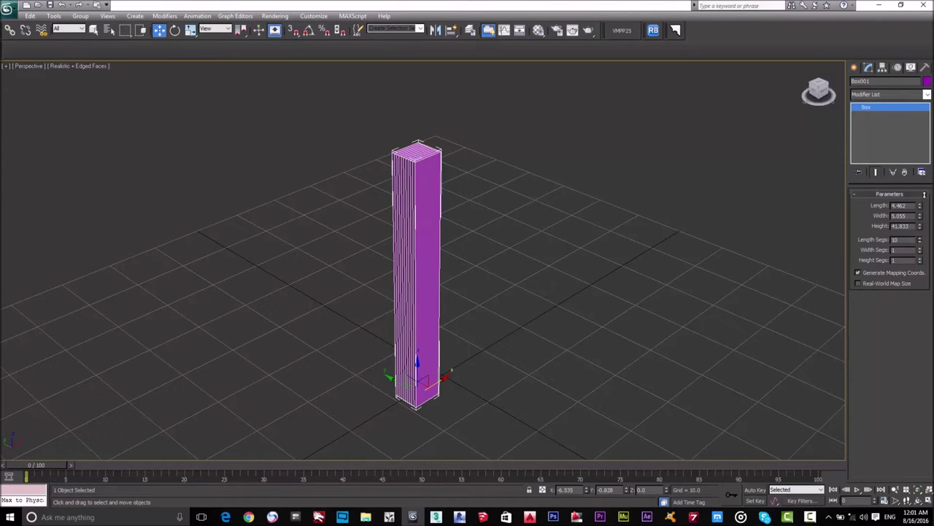
pyautogui.moveTo(921, 252); pyautogui.dragTo(923, 195)
pyautogui.moveTo(921, 260); pyautogui.dragTo(921, 242)
pyautogui.moveTo(540, 288); pyautogui.dragTo(528, 275, button='middle')
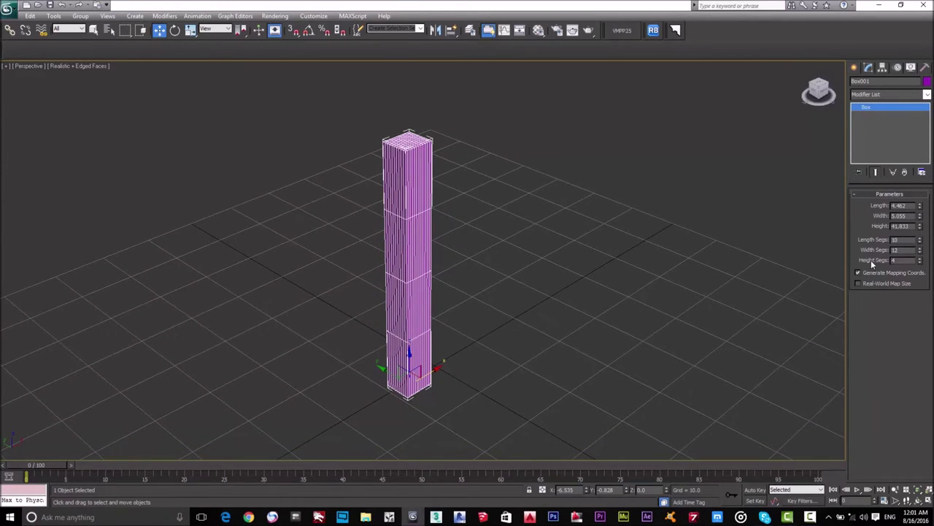
# - Apply a Bend modifier to the box
pyautogui.click(878, 94)
pyautogui.click(878, 93)
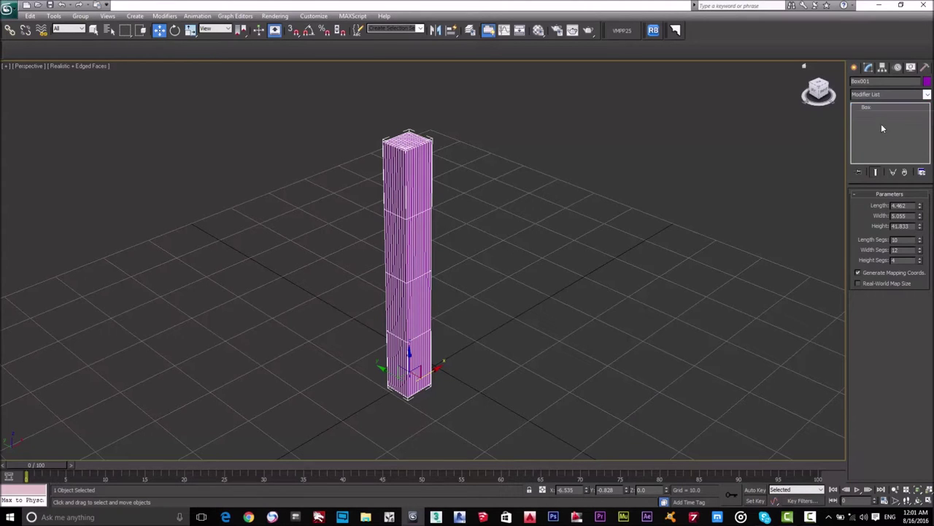
pyautogui.click(855, 67)
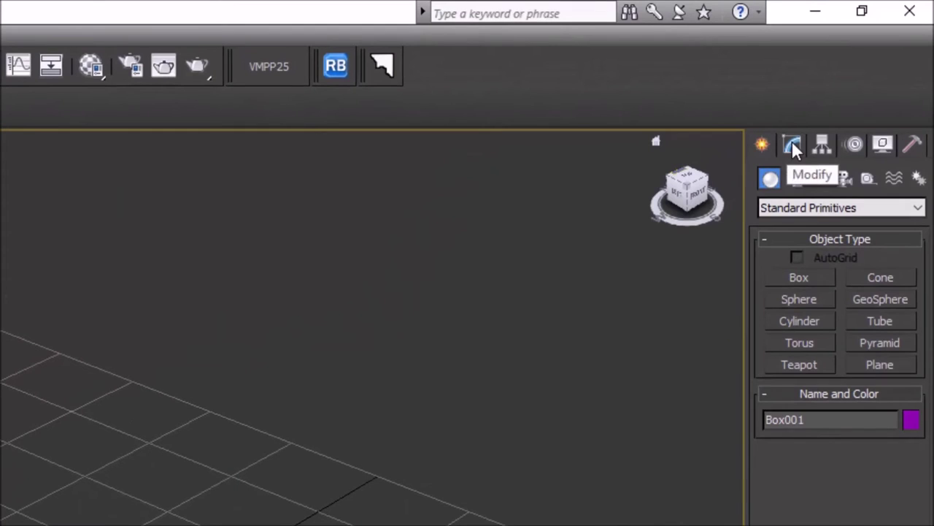
pyautogui.click(792, 145)
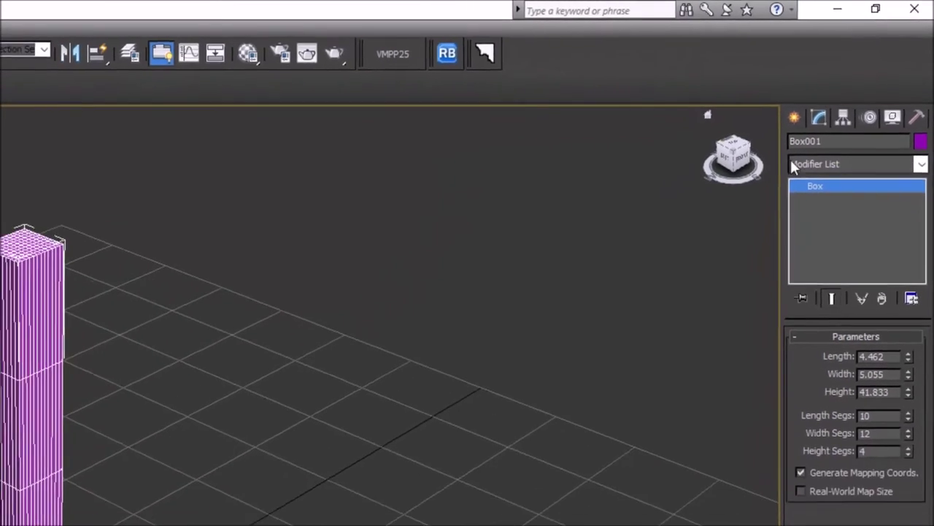
pyautogui.click(821, 202)
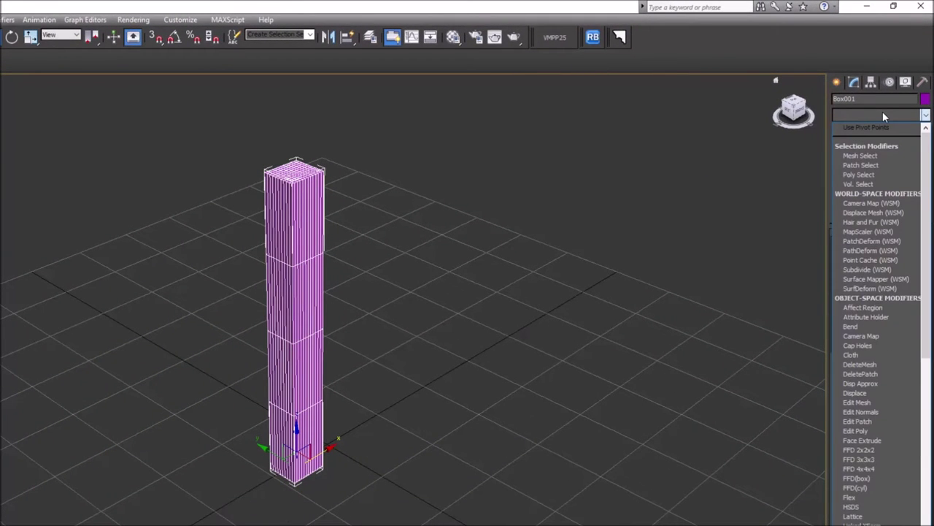
pyautogui.press('b')
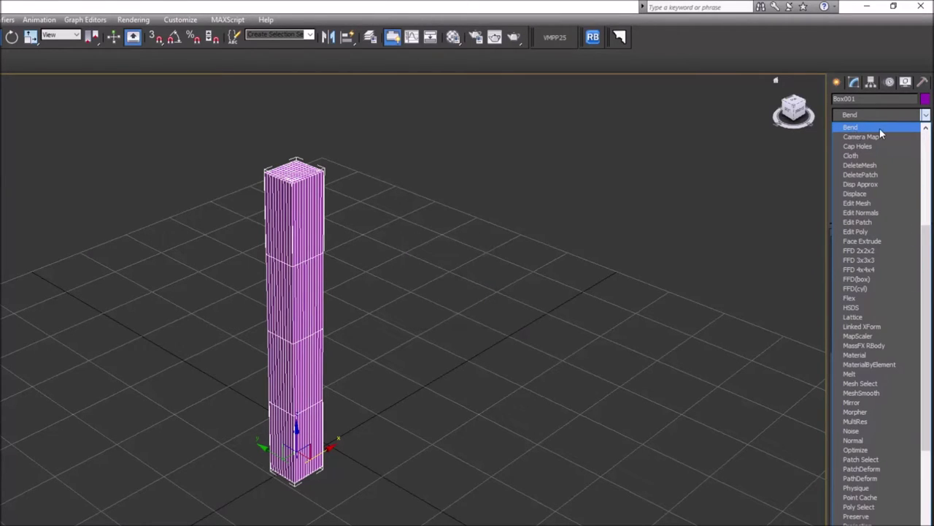
pyautogui.scroll(7, 880, 183)
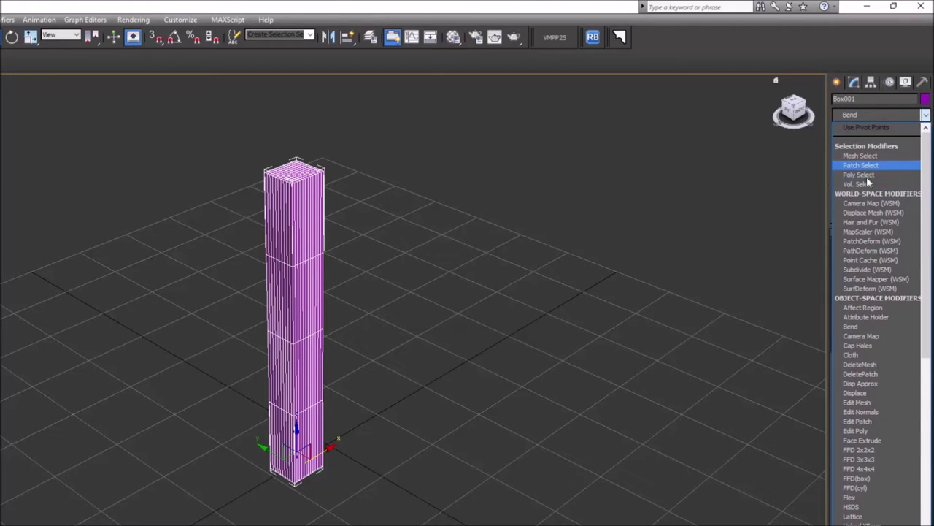
pyautogui.scroll(-3, 868, 190)
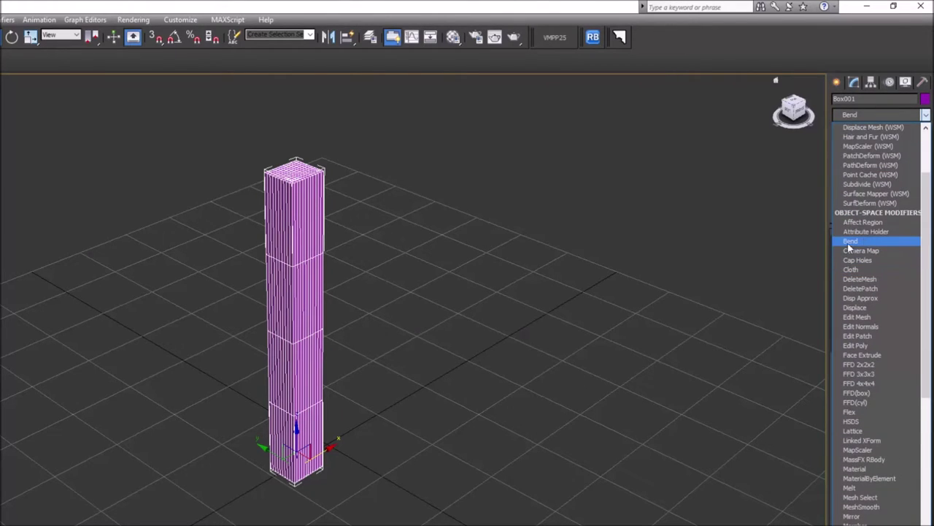
pyautogui.click(863, 241)
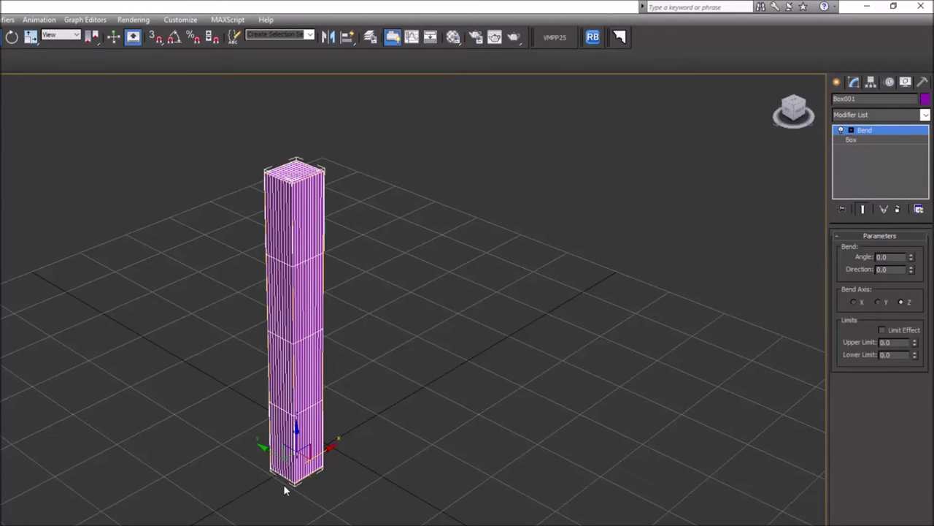
# - Hide the edged faces and bend the box to an angle of 130
pyautogui.moveTo(912, 261); pyautogui.dragTo(924, 102)
pyautogui.rightClick(913, 259)
pyautogui.press('F4')
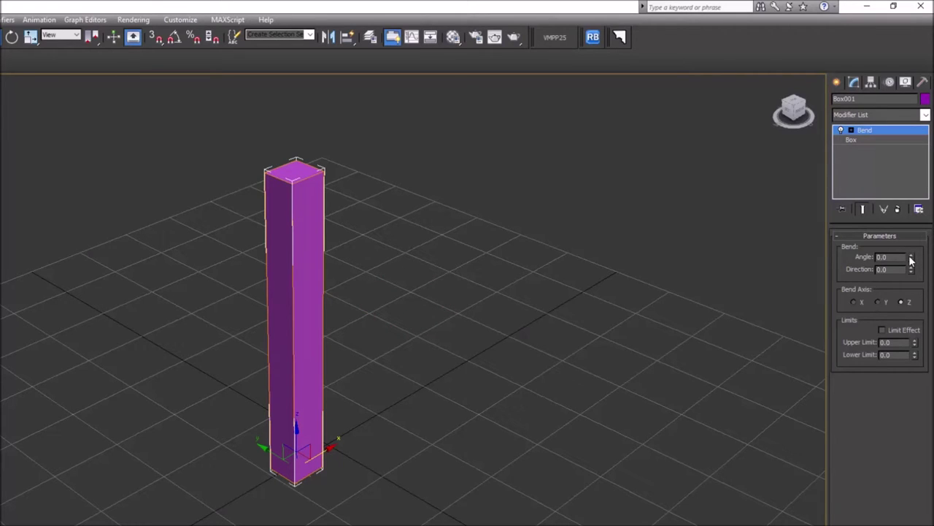
pyautogui.moveTo(911, 260); pyautogui.dragTo(896, 100)
pyautogui.scroll(-3, 473, 269)
pyautogui.scroll(5, 471, 270)
pyautogui.keyDown('alt'); pyautogui.moveTo(471, 269); pyautogui.dragTo(388, 255, button='middle'); pyautogui.keyUp('alt')
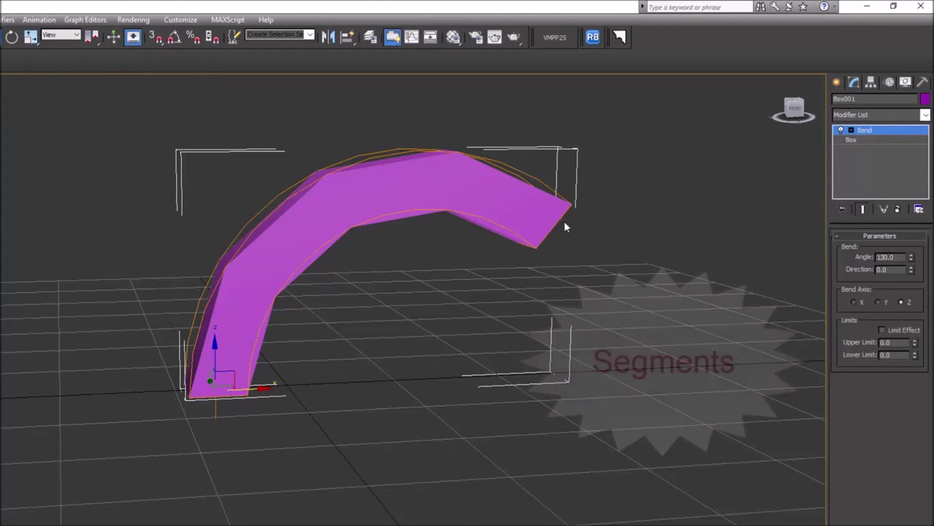
# - Display edged faces again and raise the base box's height segments to 47 beneath the Bend modifier
pyautogui.click(864, 141)
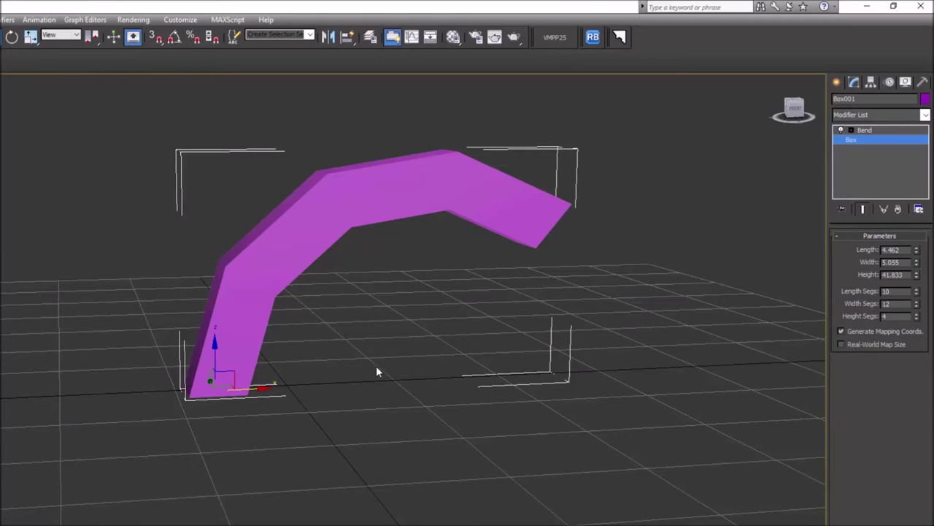
pyautogui.press('F4')
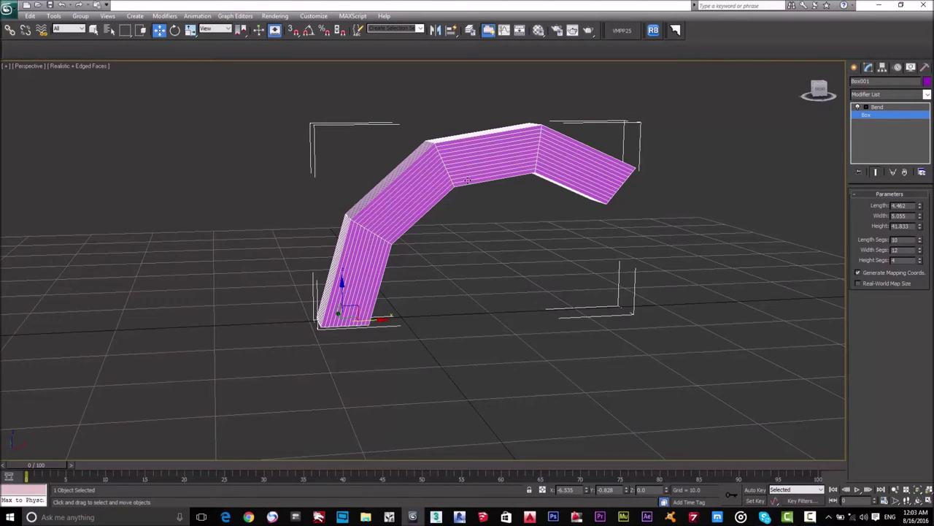
pyautogui.click(920, 259)
pyautogui.moveTo(921, 261); pyautogui.dragTo(931, 307)
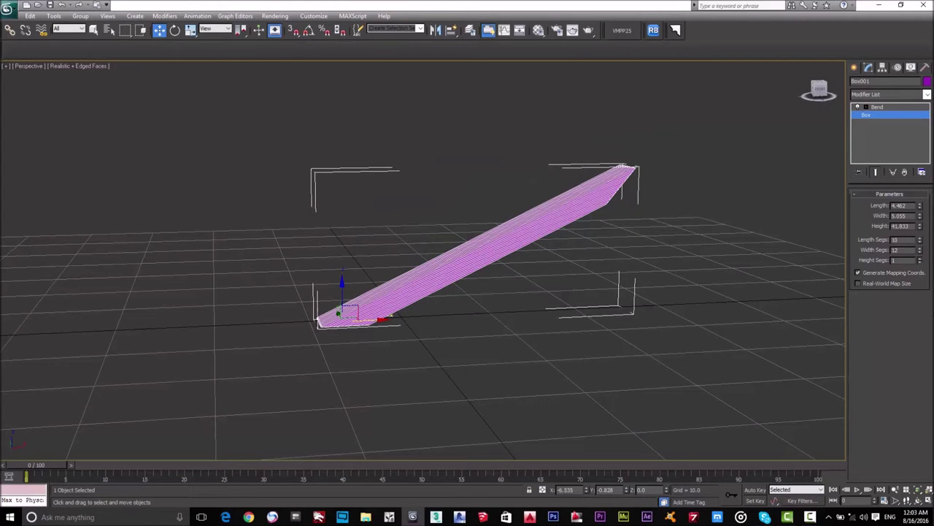
pyautogui.moveTo(931, 307); pyautogui.dragTo(928, 135)
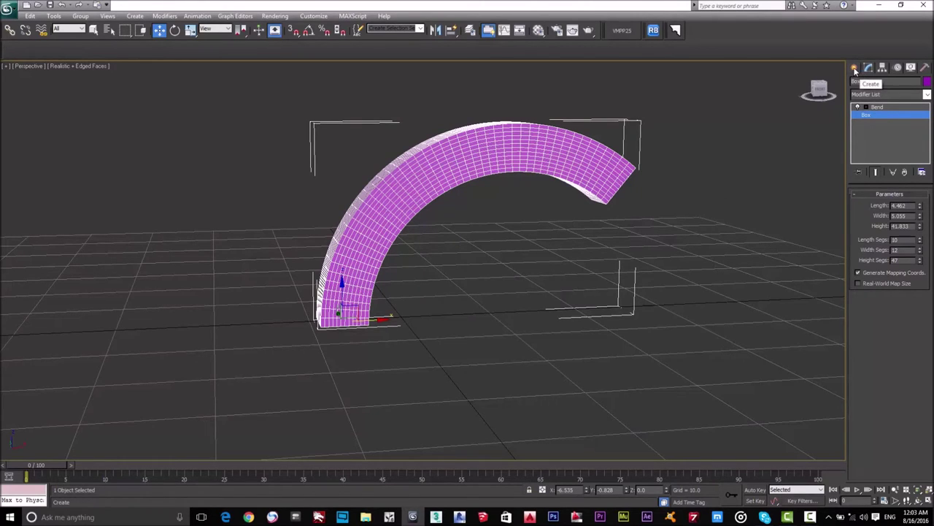
# - Return to the Bend modifier and reduce its angle to 84.5
pyautogui.click(884, 109)
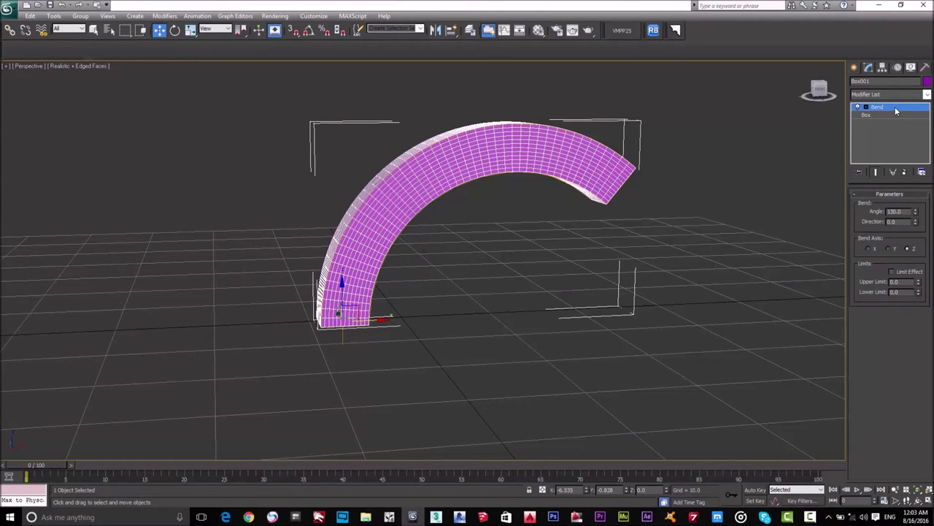
pyautogui.moveTo(916, 211)
pyautogui.mouseDown()
pyautogui.moveTo(915, 259)
pyautogui.moveTo(915, 197)
pyautogui.moveTo(915, 218)
pyautogui.mouseUp()
pyautogui.keyDown('alt'); pyautogui.moveTo(627, 332); pyautogui.dragTo(489, 273, button='middle'); pyautogui.keyUp('alt')
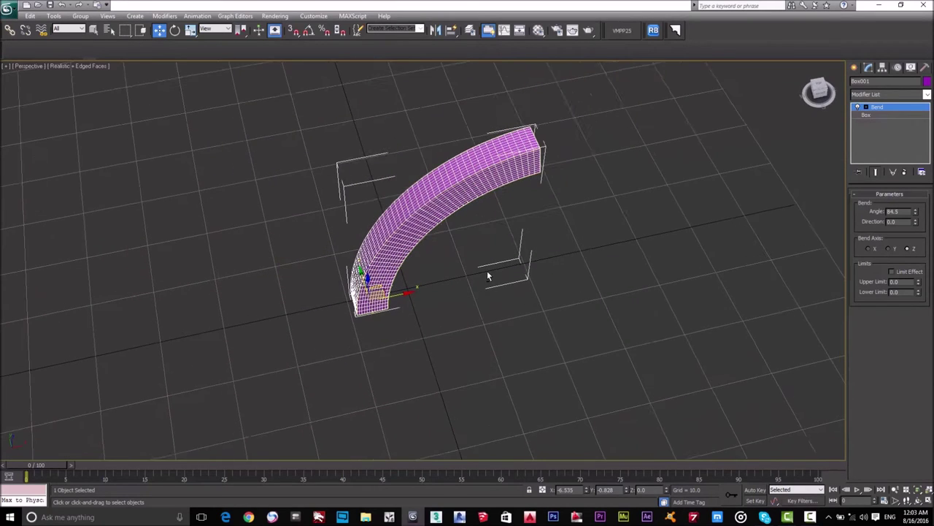
# - Try bending the box along the Y axis with an angle of -69.5
pyautogui.click(888, 250)
pyautogui.moveTo(916, 216); pyautogui.dragTo(863, 360)
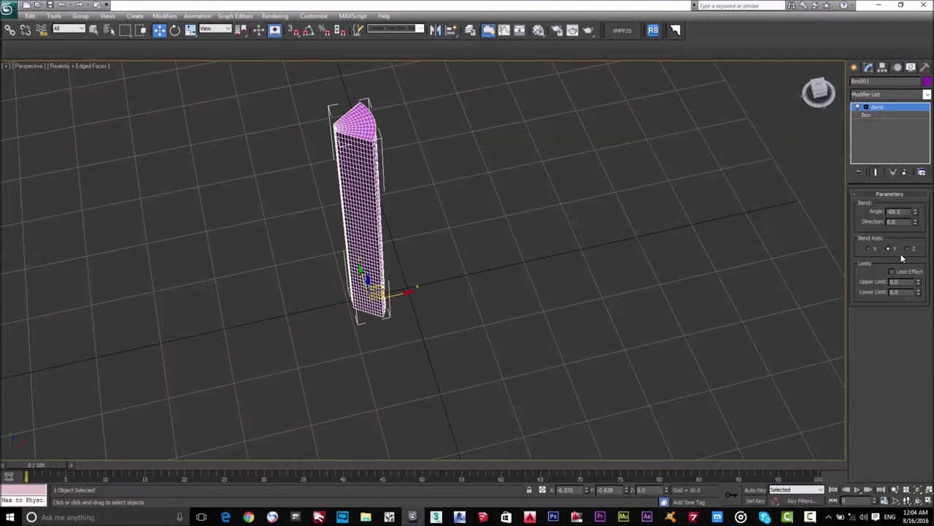
# - Change the bend axis to X and set the bend angle to -6.0
pyautogui.click(868, 250)
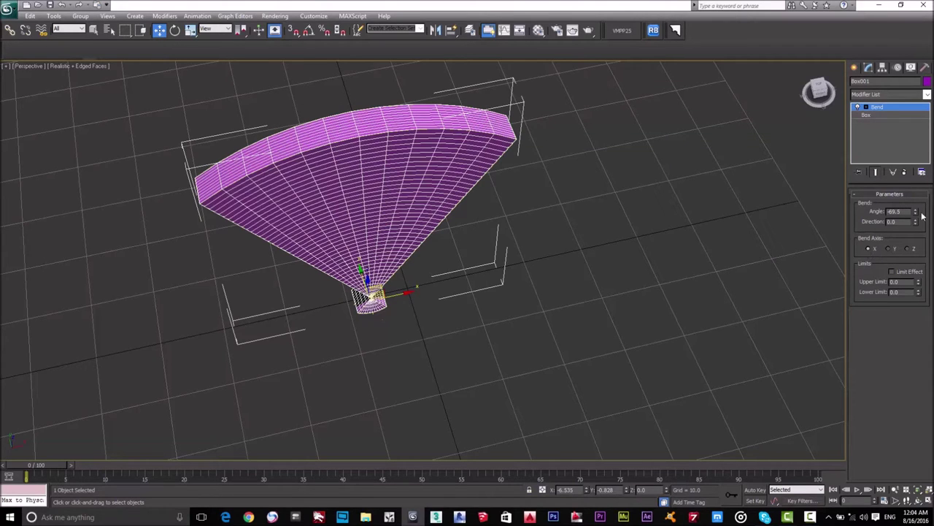
pyautogui.moveTo(917, 215); pyautogui.dragTo(886, 148)
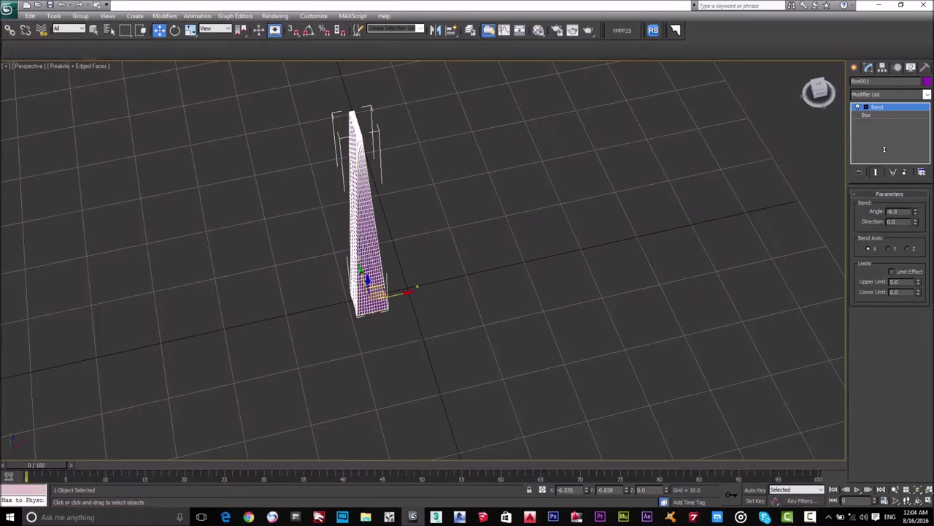
pyautogui.keyDown('alt'); pyautogui.moveTo(568, 225); pyautogui.dragTo(550, 298, button='middle'); pyautogui.keyUp('alt')
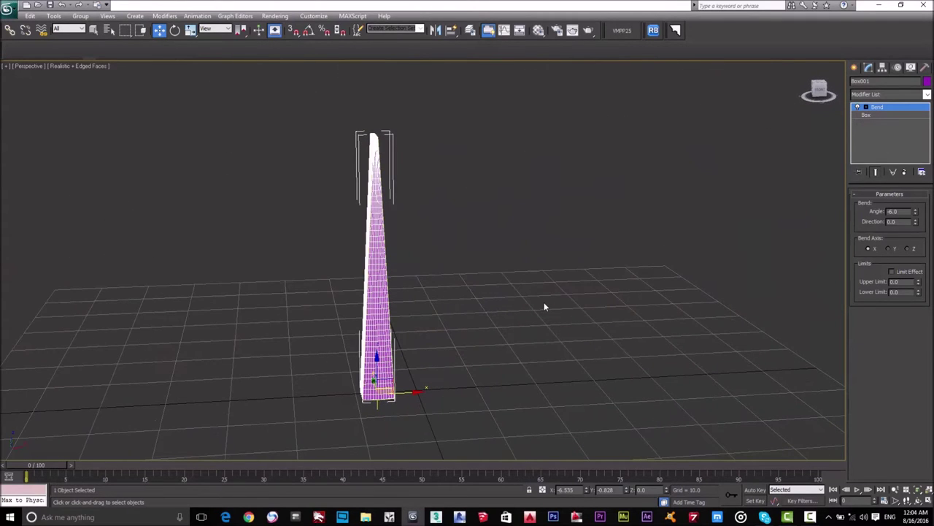
# - Compare the bent box in wireframe and shaded display, with and without edged faces
pyautogui.press('F3')
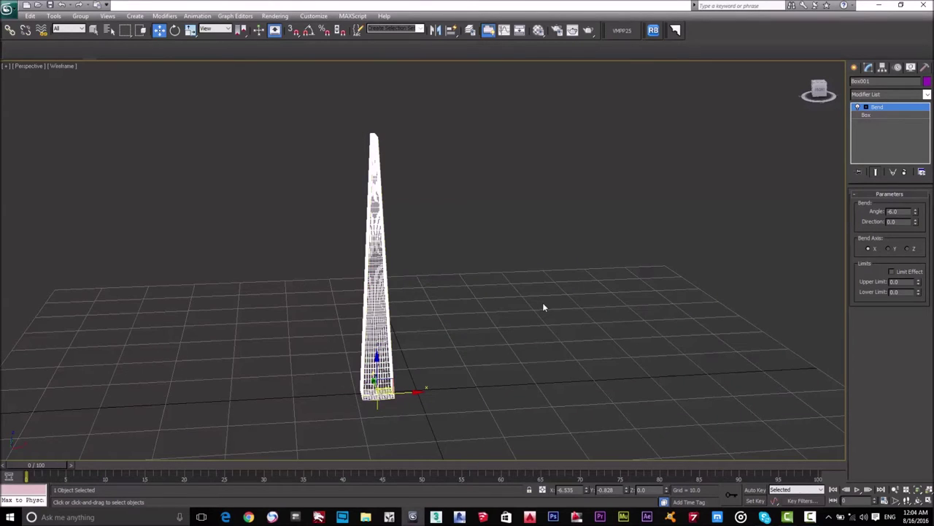
pyautogui.press('F3')
pyautogui.press('F4')
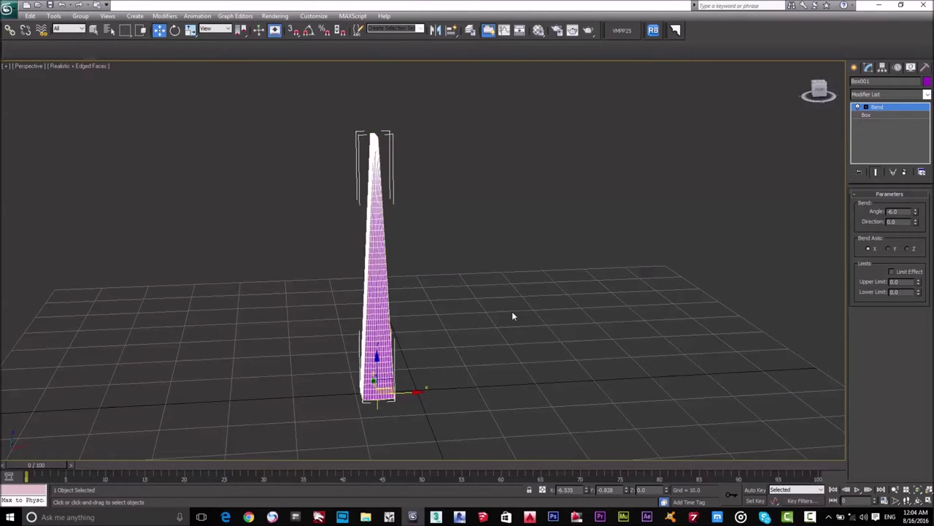
pyautogui.press('F4')
pyautogui.press('F4')
pyautogui.scroll(5, 384, 305)
pyautogui.moveTo(384, 305)
pyautogui.keyDown('alt'); pyautogui.mouseDown(button='middle')
pyautogui.moveTo(536, 251)
pyautogui.moveTo(387, 290)
pyautogui.mouseUp(button='middle'); pyautogui.keyUp('alt')
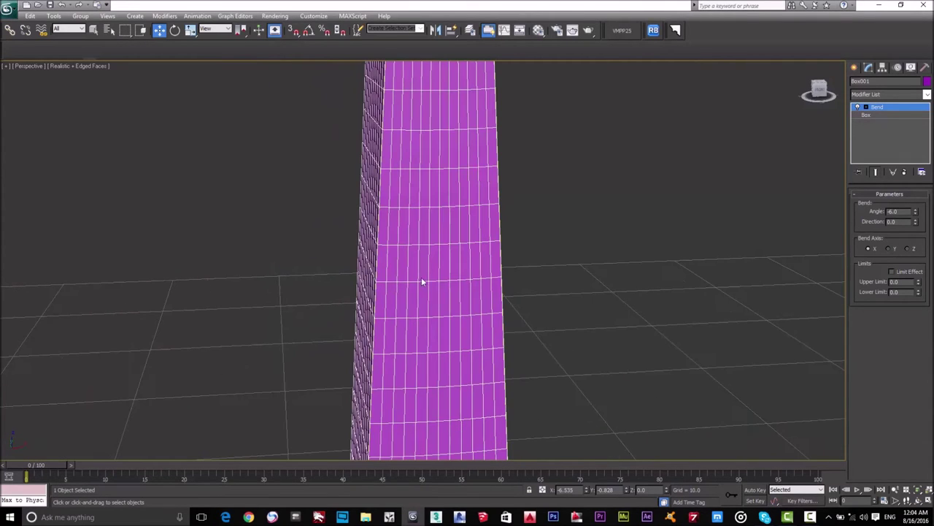
# - Examine the bent box's segments up close, alternating between wireframe and shaded display with edged faces
pyautogui.press('F3')
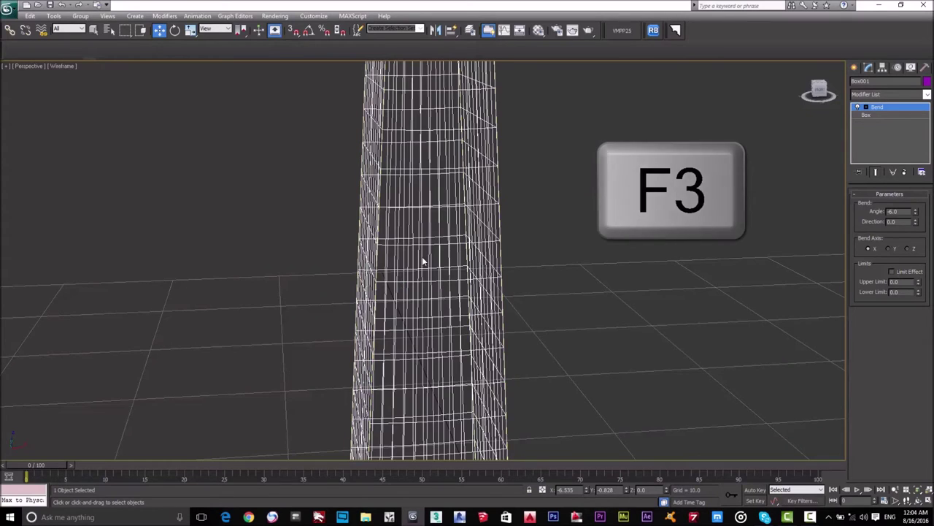
pyautogui.scroll(-5, 422, 262)
pyautogui.scroll(5, 423, 262)
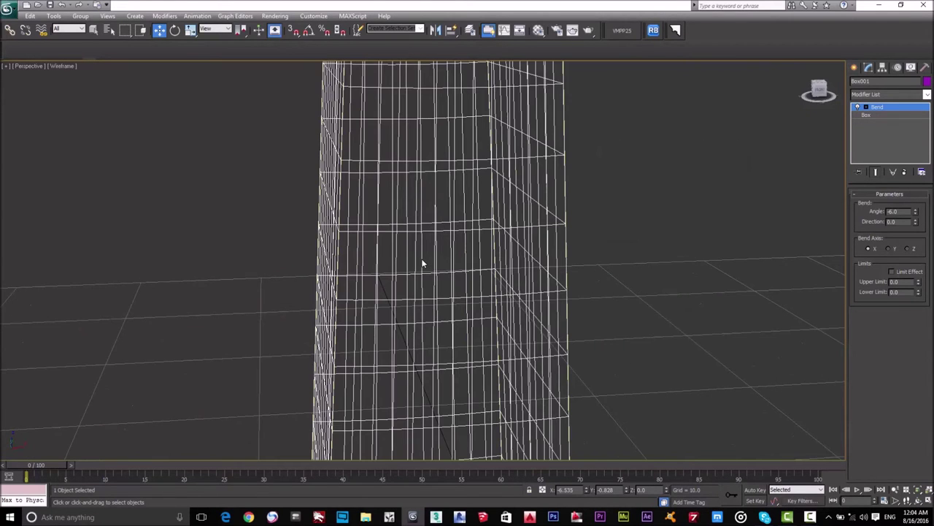
pyautogui.scroll(-5, 412, 276)
pyautogui.scroll(3, 413, 281)
pyautogui.press('F3')
pyautogui.scroll(2, 416, 285)
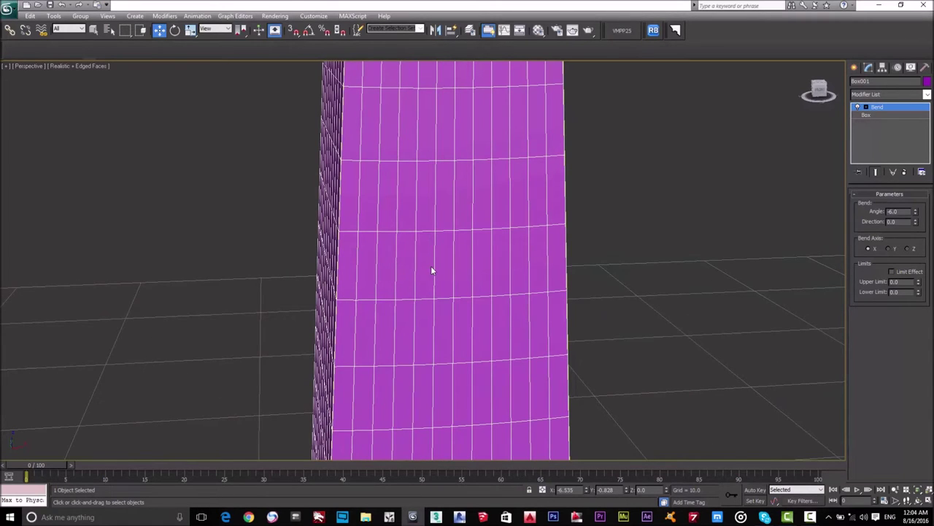
pyautogui.press('F3')
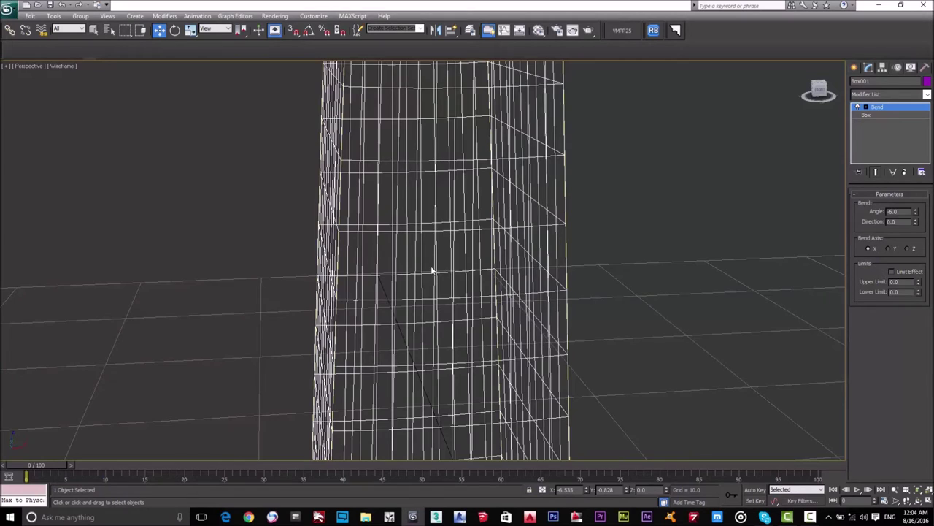
pyautogui.scroll(-5, 431, 271)
pyautogui.scroll(5, 459, 276)
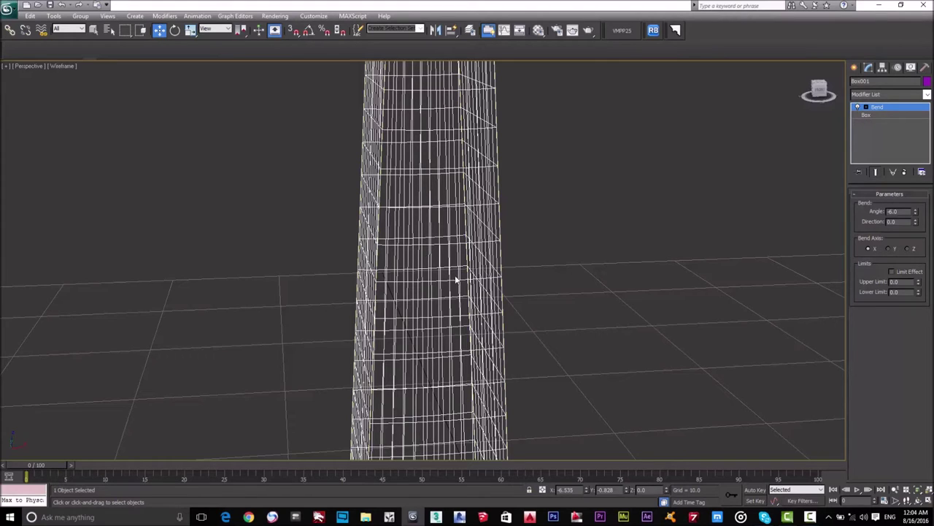
pyautogui.scroll(-3, 441, 255)
pyautogui.scroll(6, 441, 263)
pyautogui.press('F3')
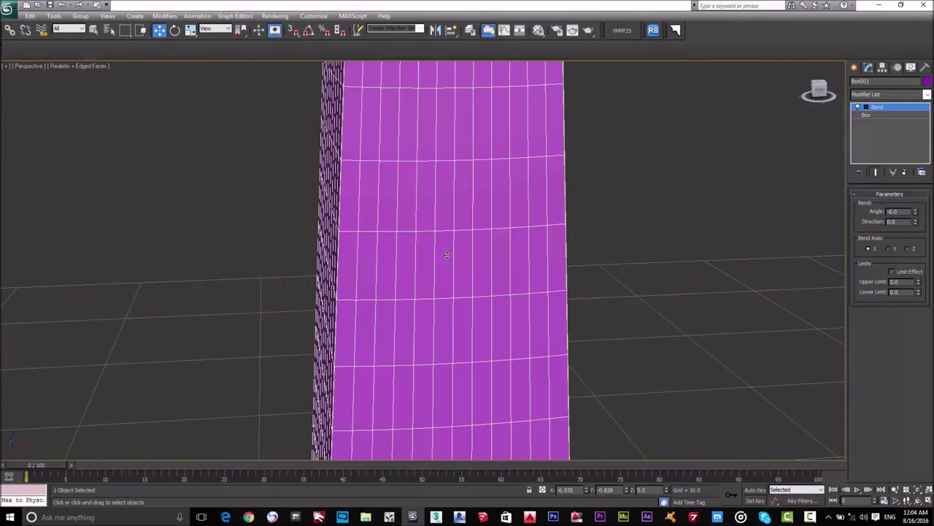
# - Inspect the full height of the bent box in wireframe, returning to shaded display with edged faces
pyautogui.press('F3')
pyautogui.scroll(-8, 441, 267)
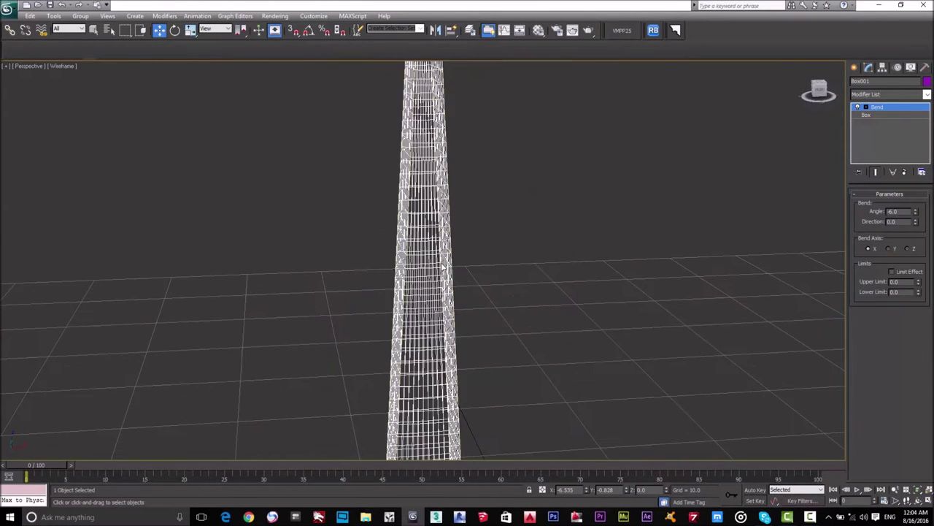
pyautogui.scroll(4, 441, 267)
pyautogui.scroll(-3, 441, 268)
pyautogui.scroll(4, 442, 270)
pyautogui.press('F3')
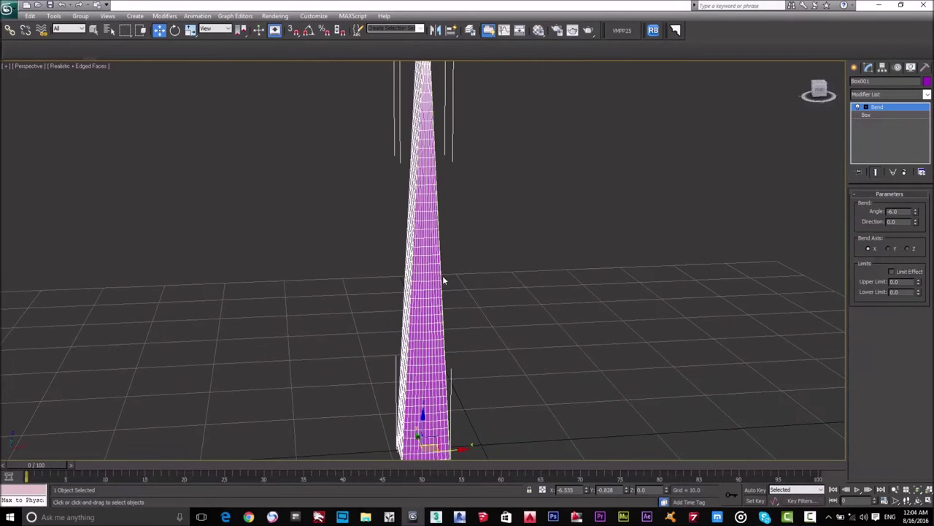
pyautogui.scroll(-3, 438, 273)
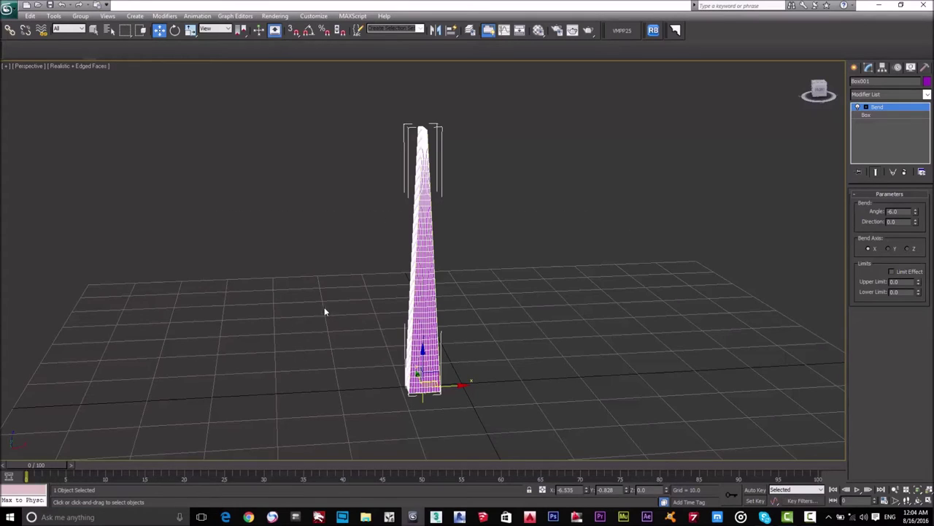
# - Replace the bent box with a new box about 21 long, 10.2 wide and 9.2 high, and hide its edged faces
pyautogui.press('Delete')
pyautogui.click(854, 68)
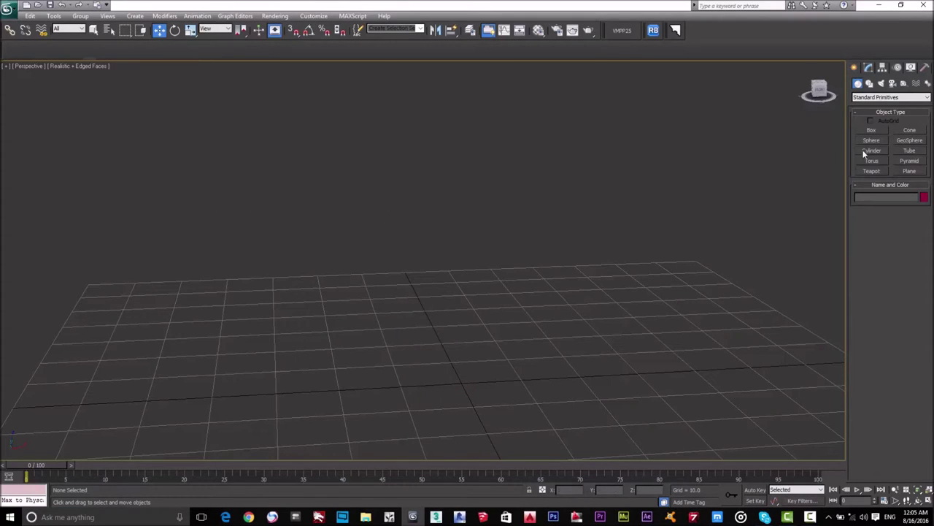
pyautogui.click(872, 129)
pyautogui.moveTo(187, 334); pyautogui.dragTo(245, 374)
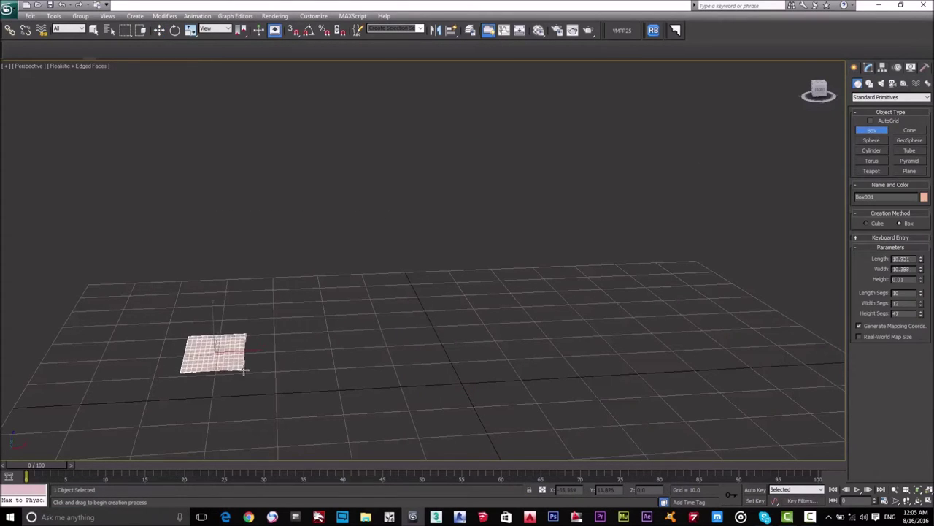
pyautogui.click(233, 324)
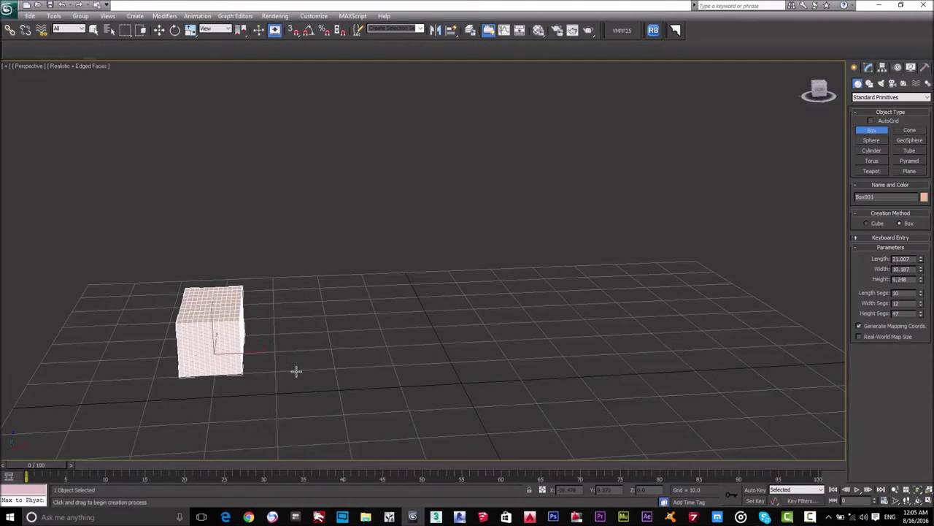
pyautogui.moveTo(208, 342); pyautogui.dragTo(211, 329, button='middle')
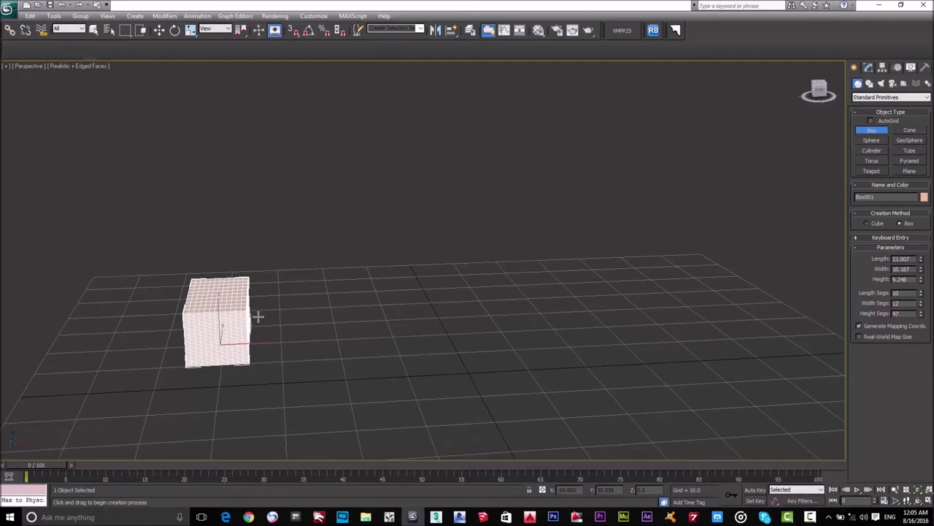
pyautogui.keyDown('alt'); pyautogui.moveTo(228, 327); pyautogui.dragTo(438, 248, button='middle'); pyautogui.keyUp('alt')
pyautogui.press('F4')
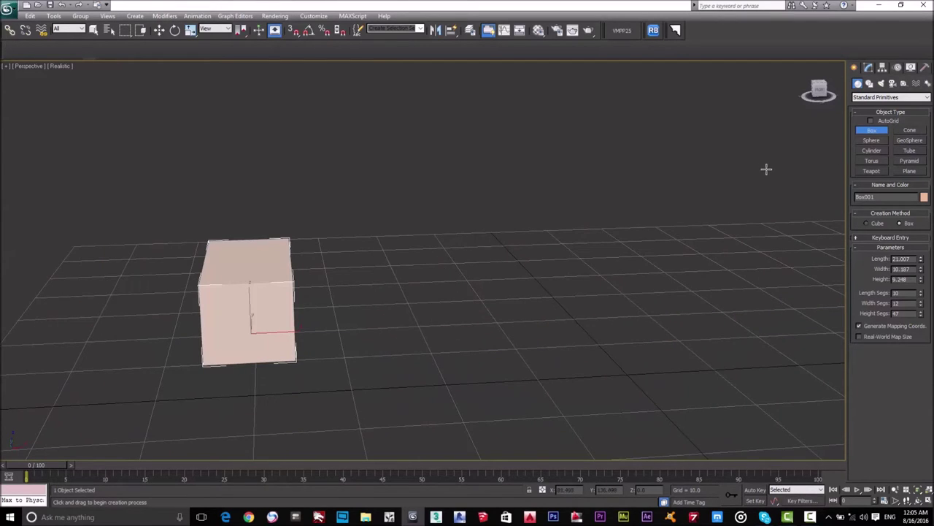
# - Practise leaving box creation with the Move tool, deselecting the box and selecting it again
pyautogui.press('w')
pyautogui.click(400, 292)
pyautogui.click(274, 286)
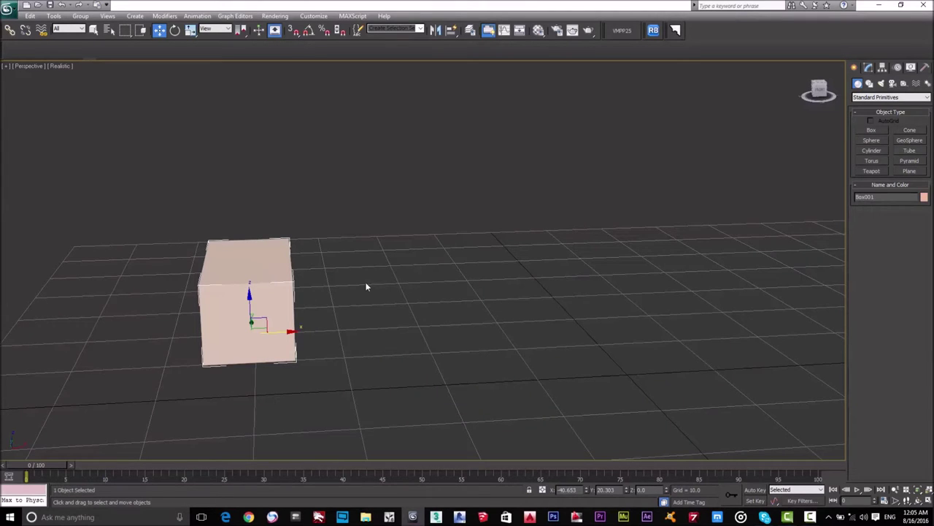
pyautogui.rightClick(581, 270)
pyautogui.click(886, 131)
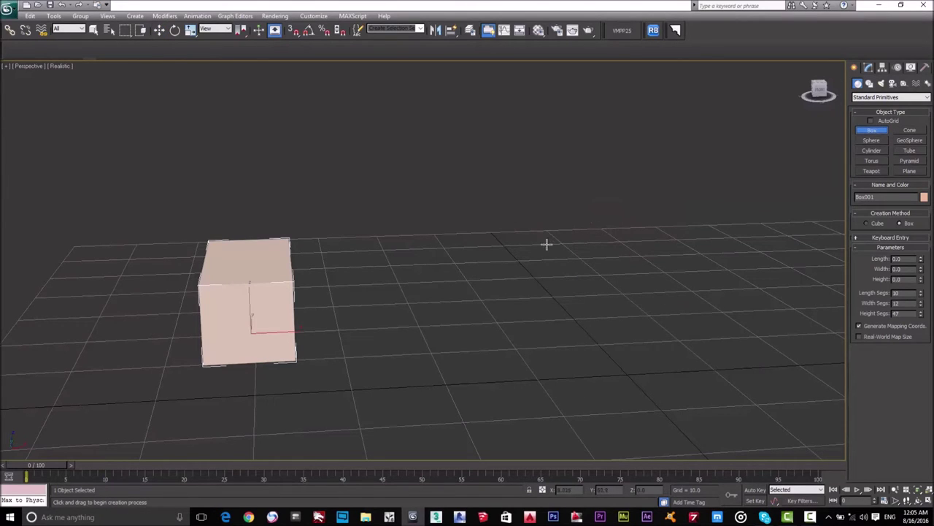
pyautogui.press('w')
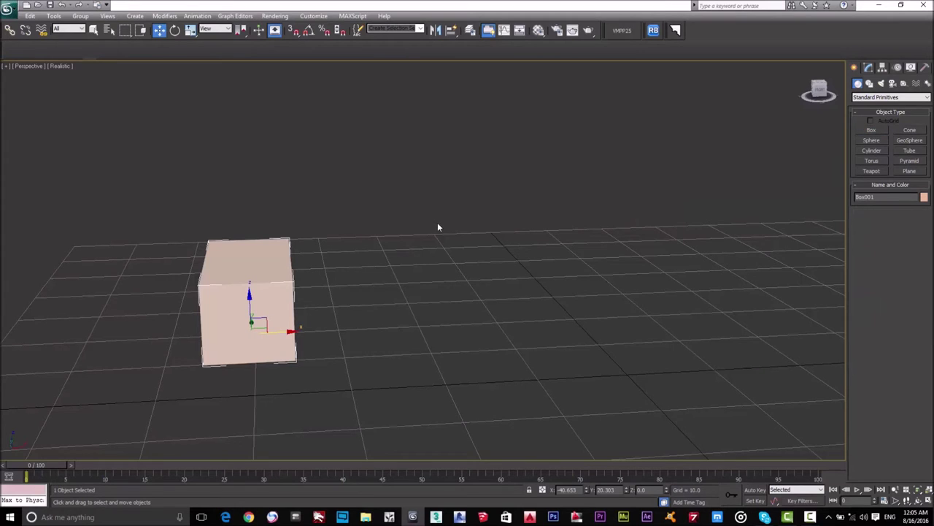
pyautogui.click(483, 308)
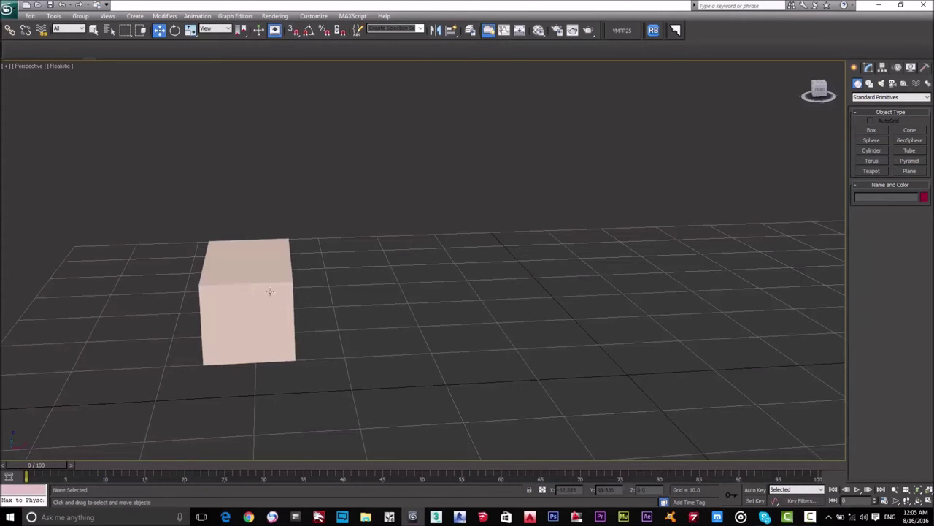
pyautogui.click(263, 289)
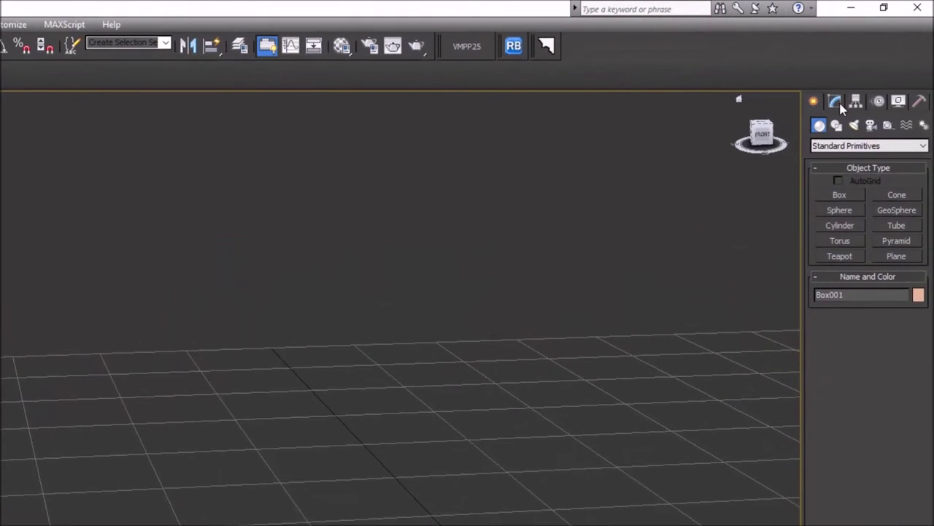
# - Set the selected box's length to 1, width to 1 and height to 4
pyautogui.click(868, 66)
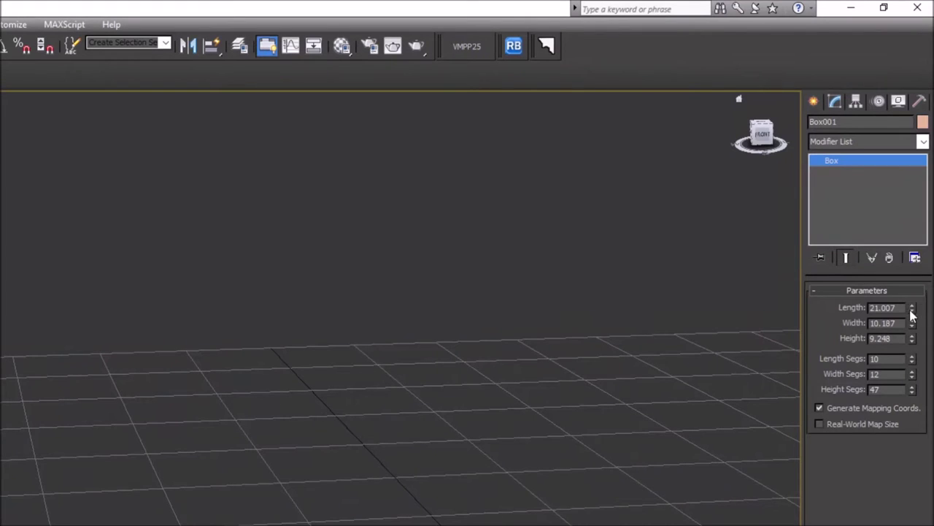
pyautogui.moveTo(913, 310)
pyautogui.mouseDown()
pyautogui.moveTo(913, 301)
pyautogui.moveTo(912, 321)
pyautogui.mouseUp()
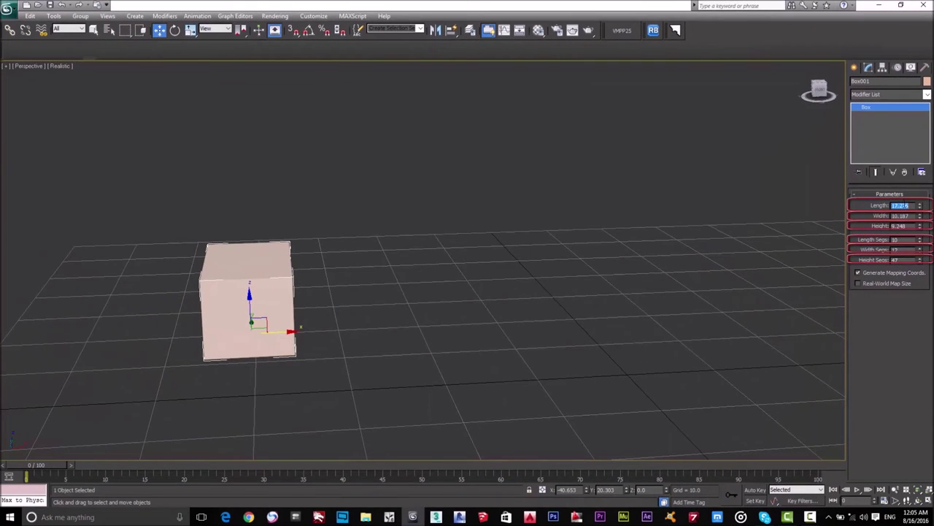
pyautogui.write('1')
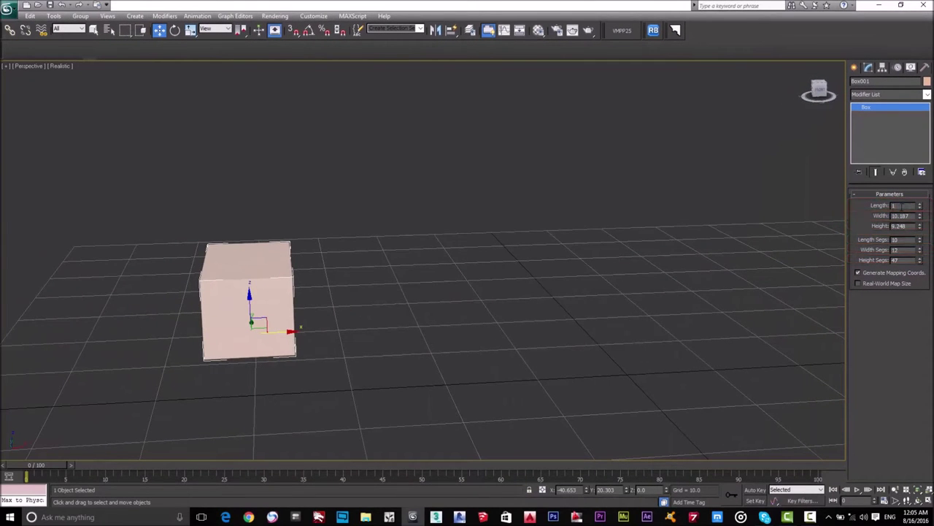
pyautogui.press('Return')
pyautogui.press('Tab')
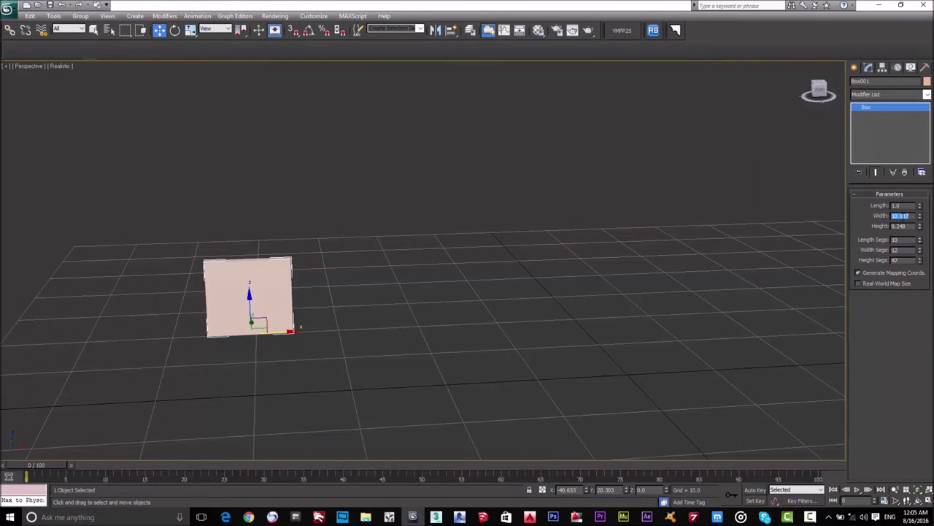
pyautogui.write('1')
pyautogui.press('Return')
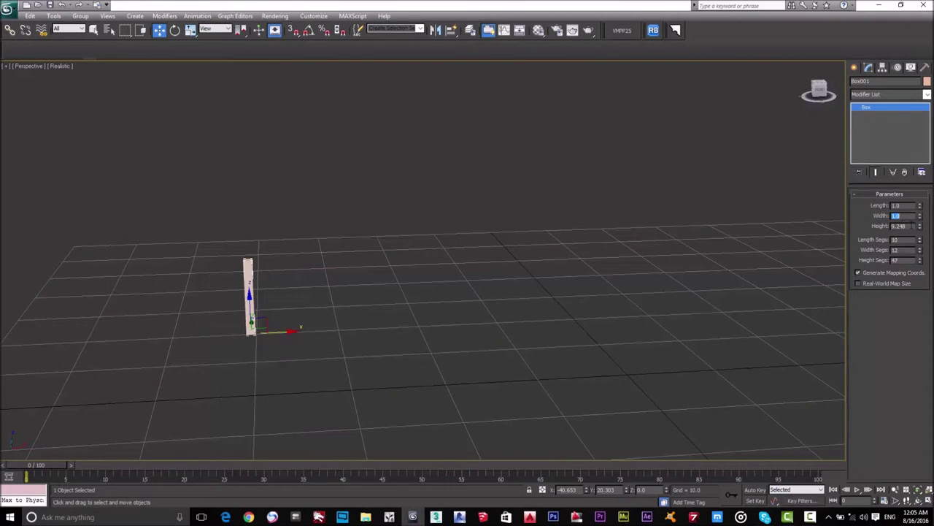
pyautogui.press('Tab')
pyautogui.write('4')
pyautogui.press('Return')
# - Create a cone beside the box with radii of about 2.95 and 0.51 and a height of about 5.25
pyautogui.moveTo(539, 341); pyautogui.dragTo(603, 297, button='middle')
pyautogui.scroll(3, 445, 328)
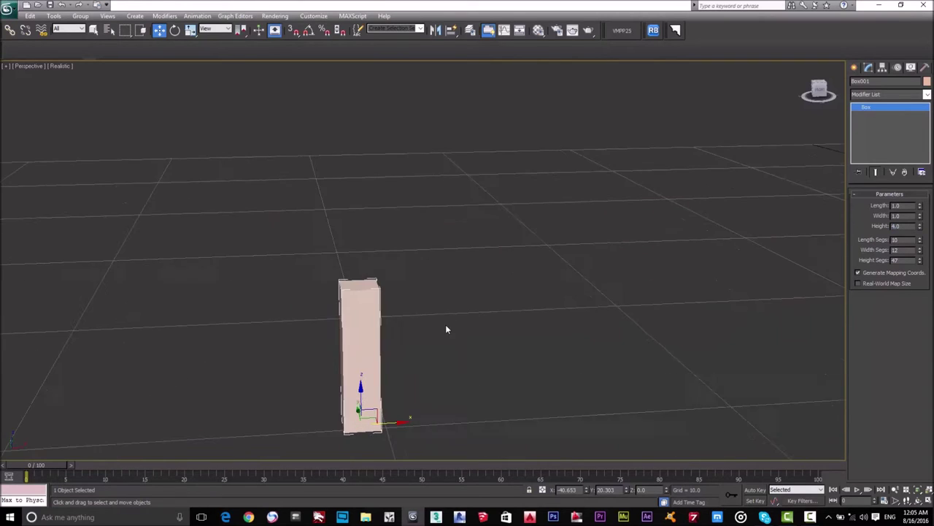
pyautogui.scroll(2, 442, 333)
pyautogui.moveTo(442, 333); pyautogui.dragTo(371, 302, button='middle')
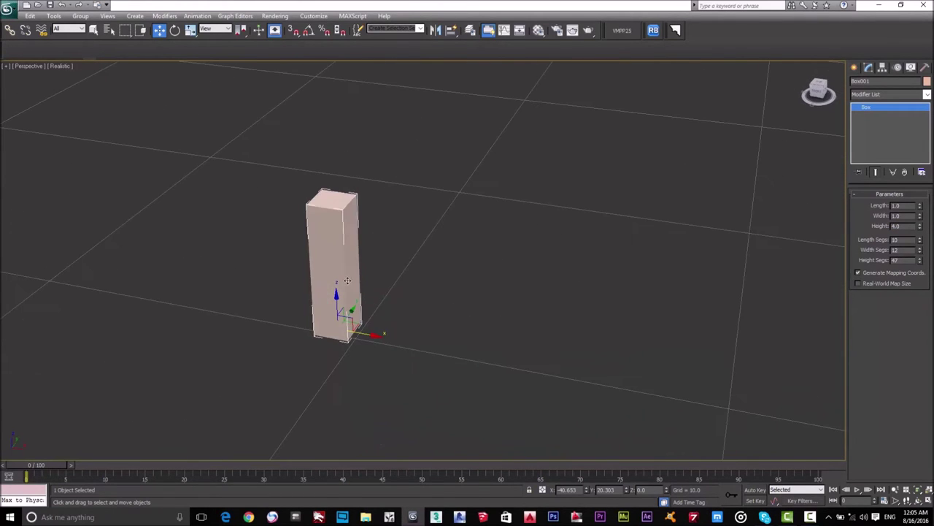
pyautogui.scroll(-2, 505, 309)
pyautogui.moveTo(505, 309); pyautogui.dragTo(387, 314, button='middle')
pyautogui.scroll(3, 388, 313)
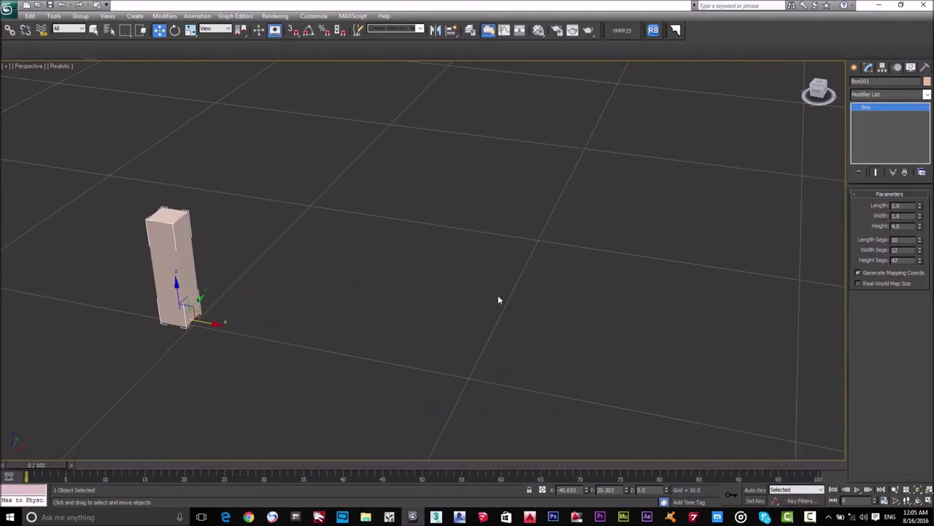
pyautogui.click(854, 67)
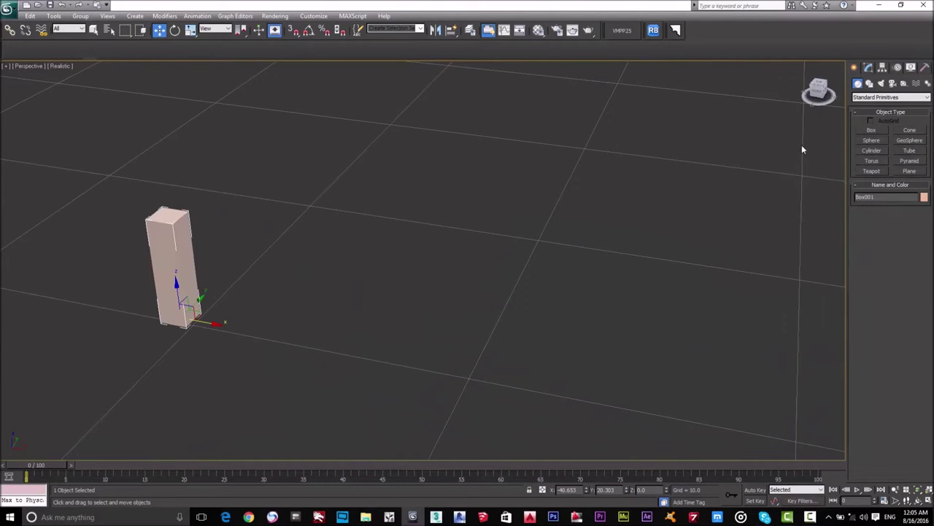
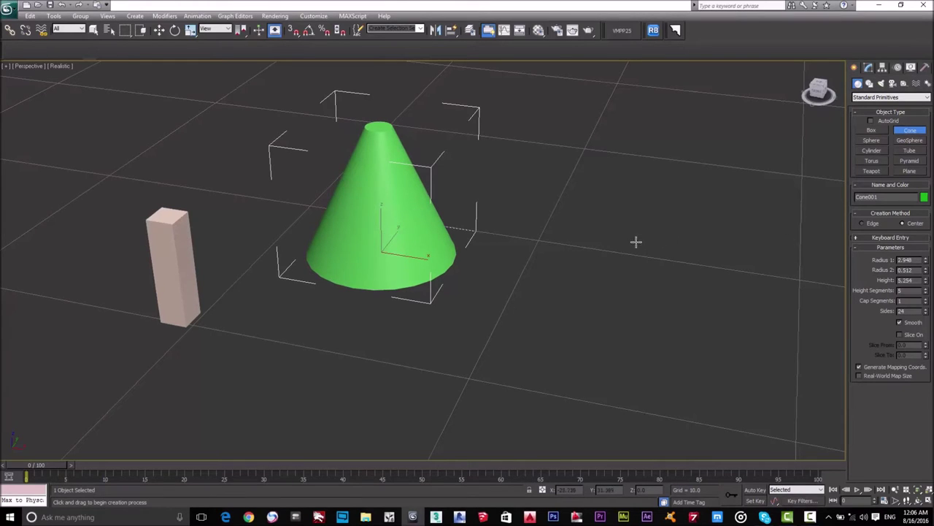
pyautogui.press('w')
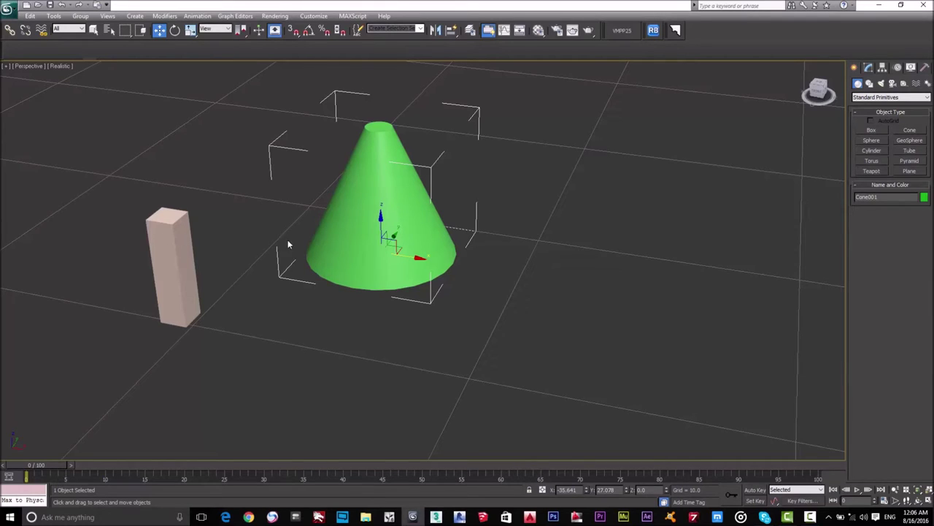
# - Adjust the cone's Radius 1 to 2.377, Radius 2 to 0.362 and height to 6.252
pyautogui.click(868, 67)
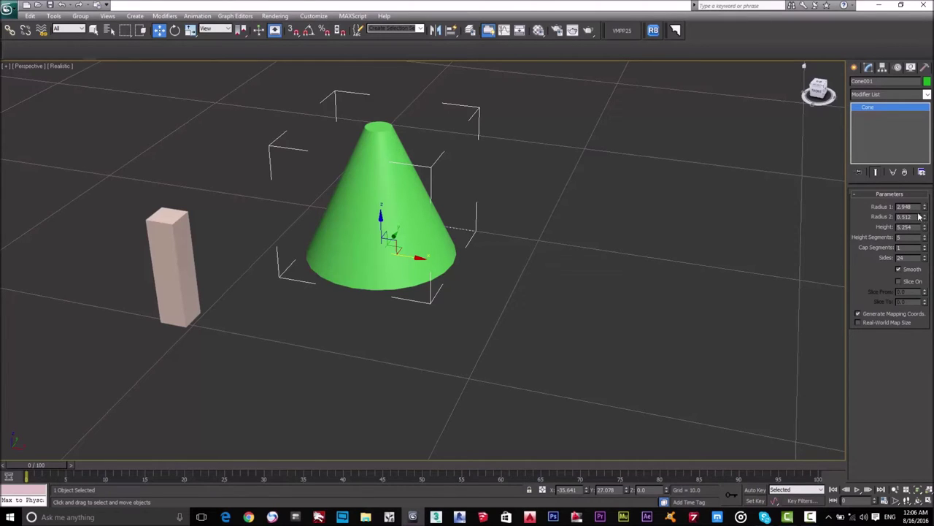
pyautogui.moveTo(925, 208)
pyautogui.mouseDown()
pyautogui.moveTo(927, 197)
pyautogui.moveTo(927, 208)
pyautogui.mouseUp()
pyautogui.keyDown('alt'); pyautogui.moveTo(475, 259); pyautogui.dragTo(487, 178, button='middle'); pyautogui.keyUp('alt')
pyautogui.moveTo(926, 209)
pyautogui.mouseDown()
pyautogui.moveTo(929, 241)
pyautogui.moveTo(925, 207)
pyautogui.mouseUp()
pyautogui.keyDown('alt'); pyautogui.moveTo(620, 219); pyautogui.dragTo(554, 271, button='middle'); pyautogui.keyUp('alt')
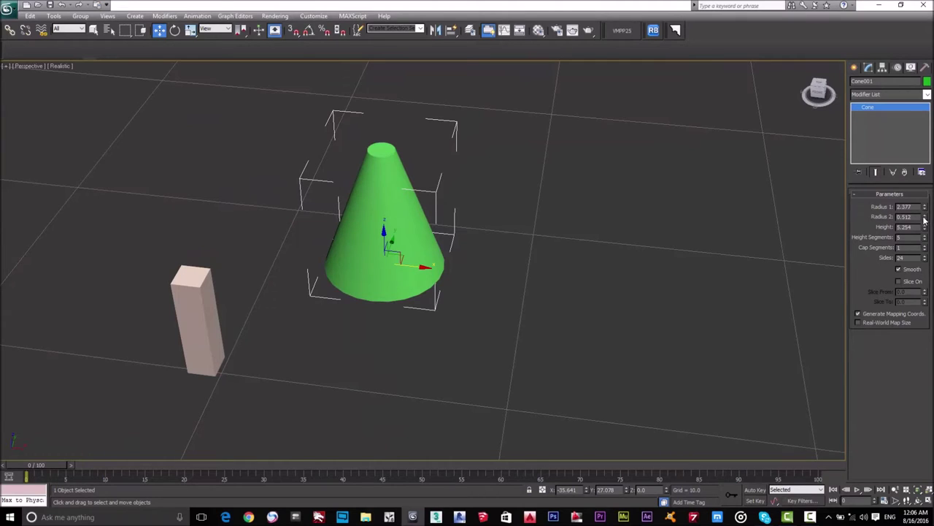
pyautogui.moveTo(925, 220)
pyautogui.mouseDown()
pyautogui.moveTo(931, 124)
pyautogui.moveTo(925, 219)
pyautogui.mouseUp()
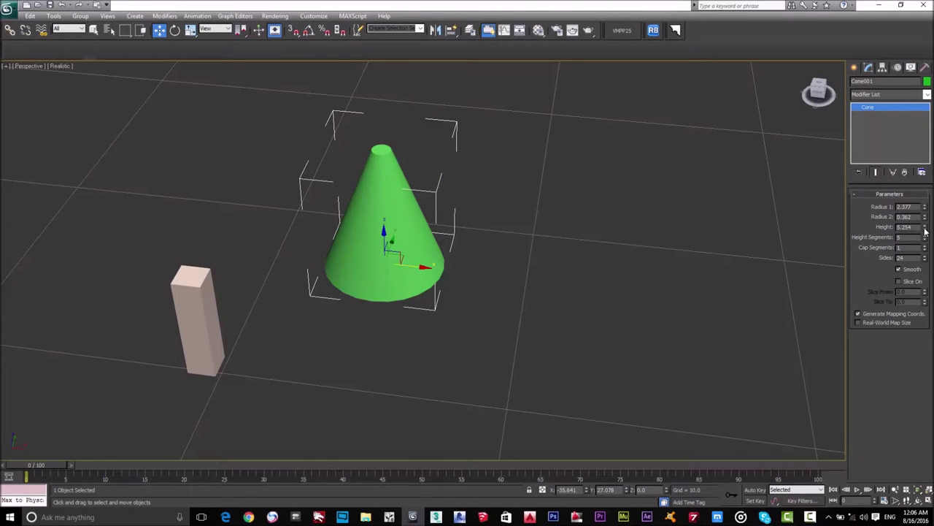
pyautogui.moveTo(925, 232)
pyautogui.mouseDown()
pyautogui.moveTo(927, 200)
pyautogui.moveTo(931, 269)
pyautogui.moveTo(932, 215)
pyautogui.mouseUp()
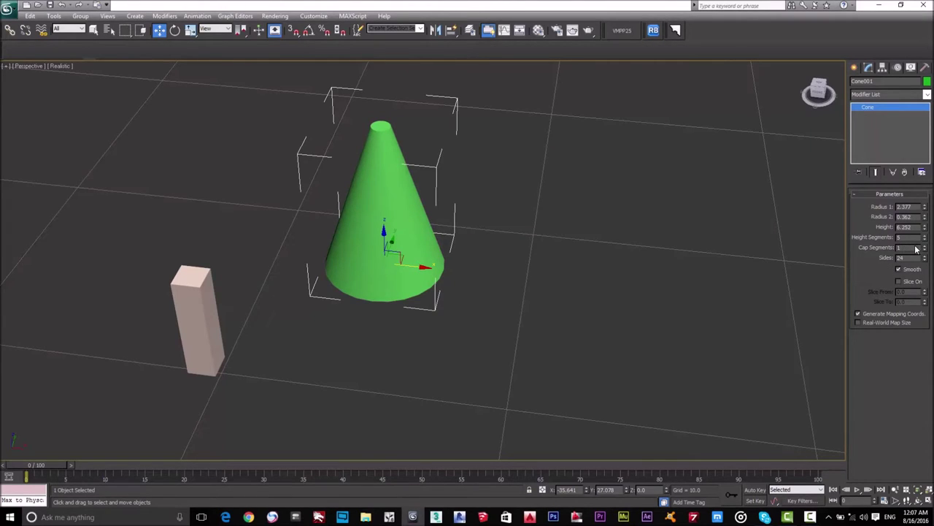
# - Show edged faces and raise the cone's height segments to 18 and cap segments to 15
pyautogui.press('F4')
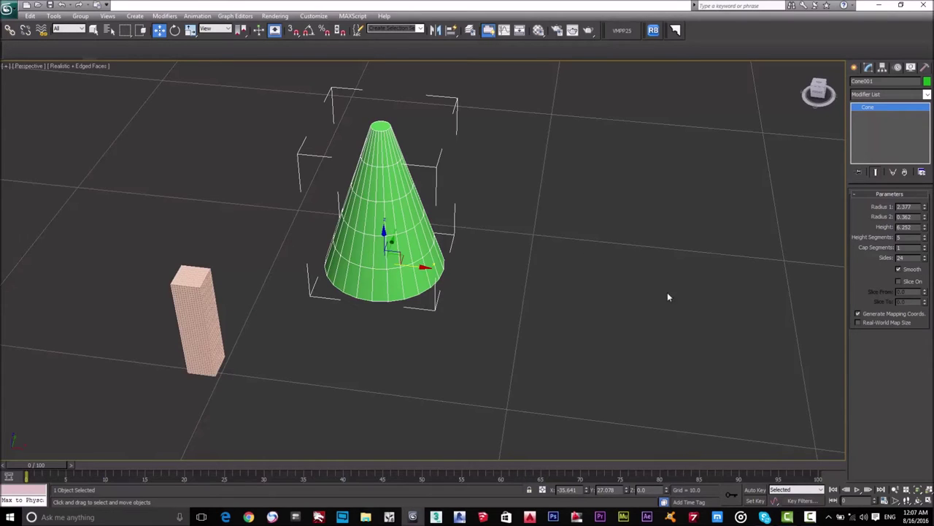
pyautogui.moveTo(924, 238); pyautogui.dragTo(932, 209)
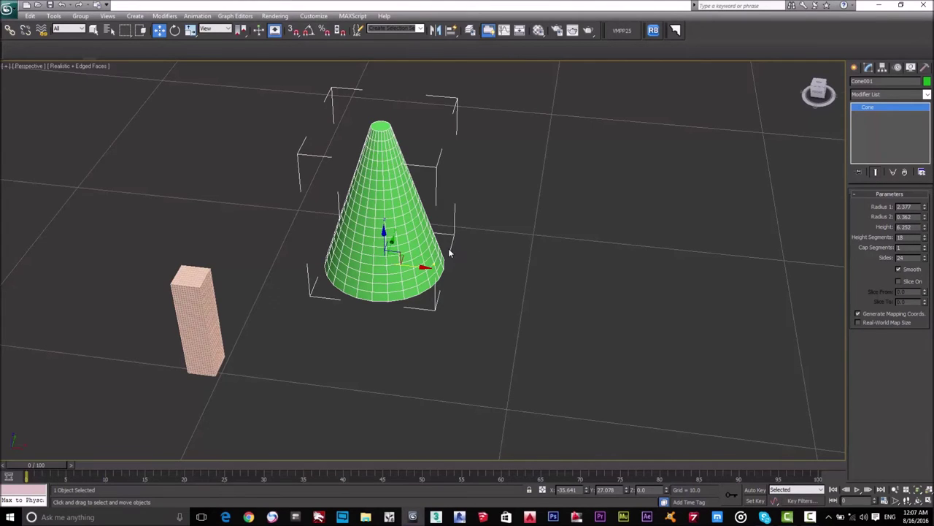
pyautogui.keyDown('alt'); pyautogui.moveTo(449, 253); pyautogui.dragTo(333, 85, button='middle'); pyautogui.keyUp('alt')
pyautogui.scroll(4, 333, 85)
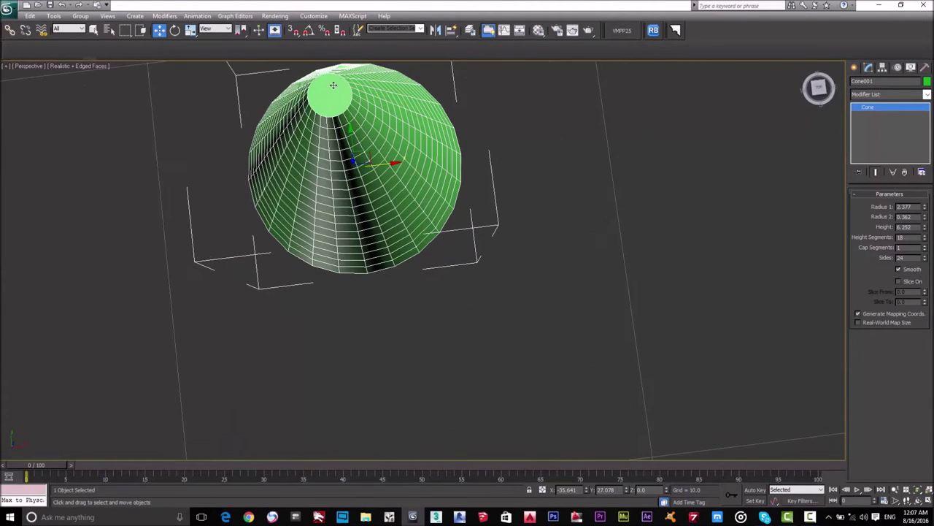
pyautogui.moveTo(927, 248); pyautogui.dragTo(919, 203)
pyautogui.moveTo(912, 162); pyautogui.dragTo(918, 138)
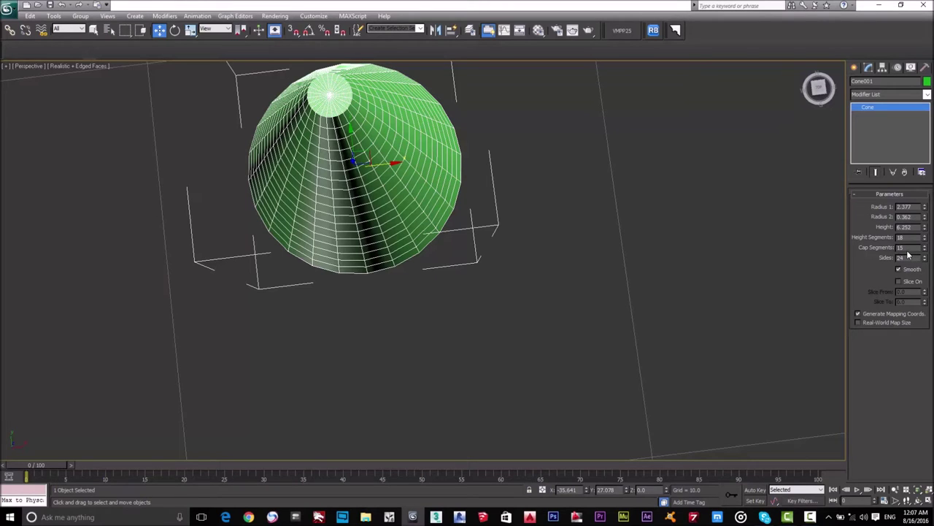
# - Increase the cone's sides to 49 and hide the edged faces
pyautogui.scroll(-2, 705, 377)
pyautogui.keyDown('alt'); pyautogui.moveTo(603, 369); pyautogui.dragTo(564, 343, button='middle'); pyautogui.keyUp('alt')
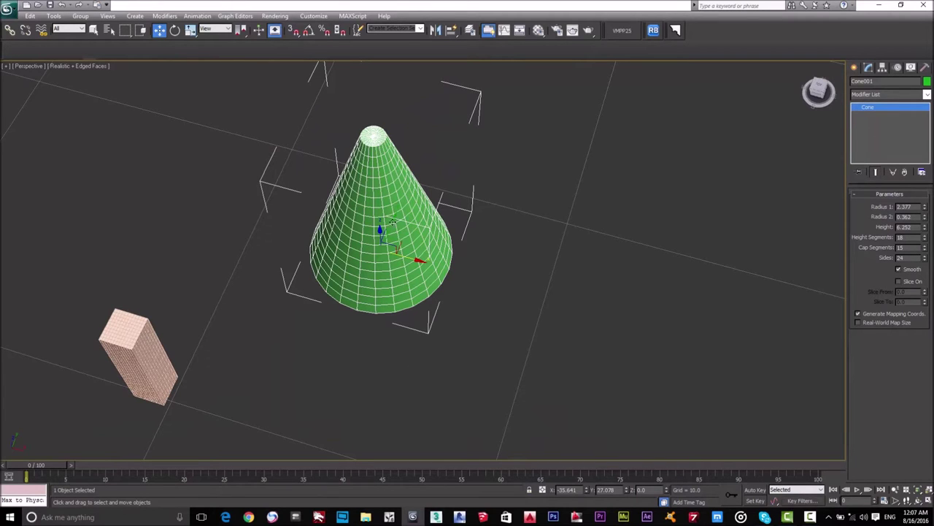
pyautogui.click(925, 260)
pyautogui.moveTo(925, 260); pyautogui.dragTo(929, 136)
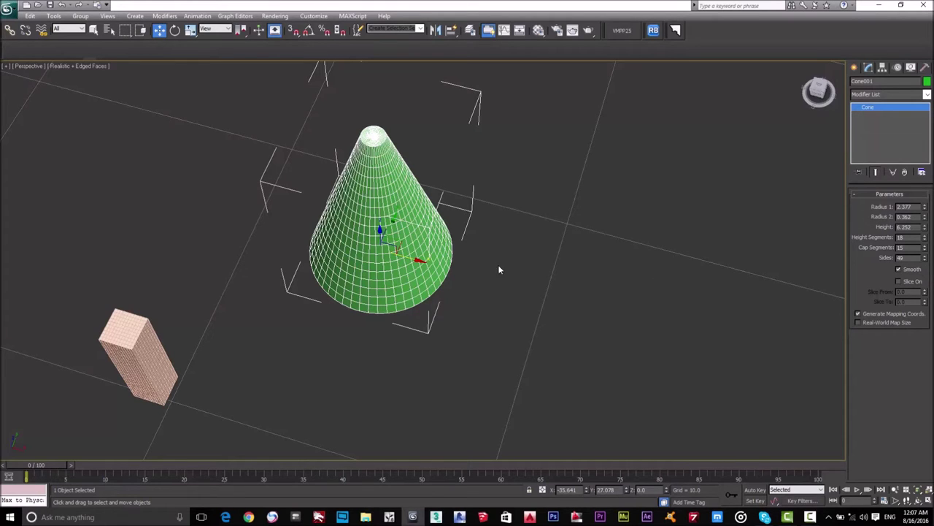
pyautogui.press('F4')
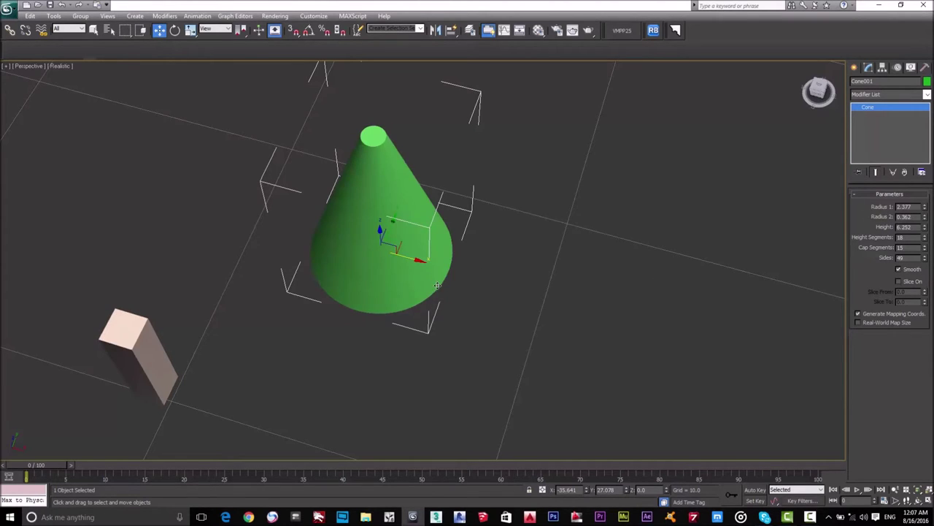
# - Switch the cone's Smooth option off and back on to compare its surface shading
pyautogui.scroll(2, 482, 270)
pyautogui.moveTo(482, 270); pyautogui.dragTo(494, 408, button='middle')
pyautogui.scroll(2, 409, 249)
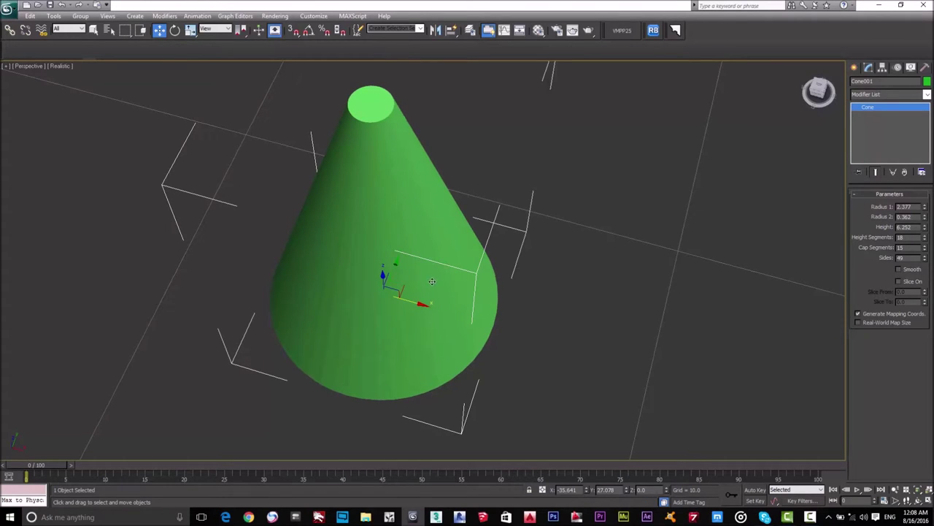
pyautogui.scroll(2, 374, 301)
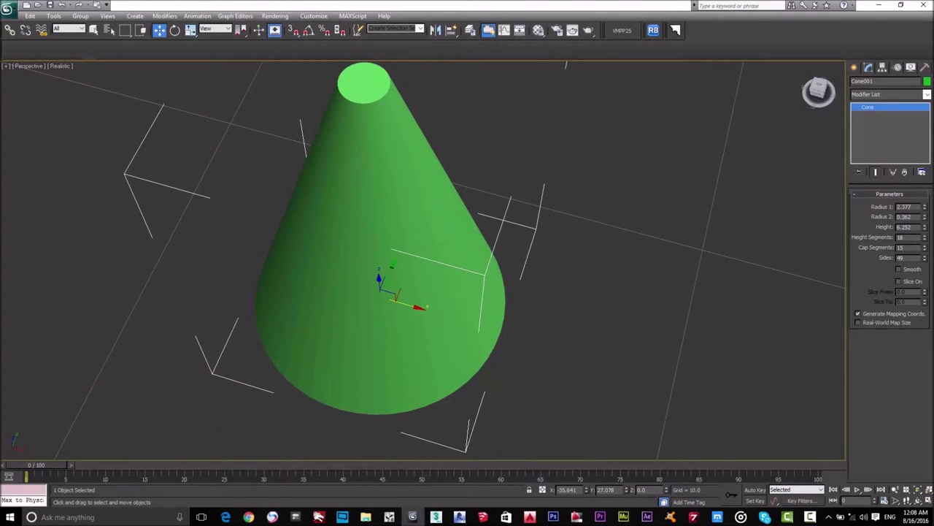
pyautogui.click(900, 270)
pyautogui.scroll(-5, 447, 326)
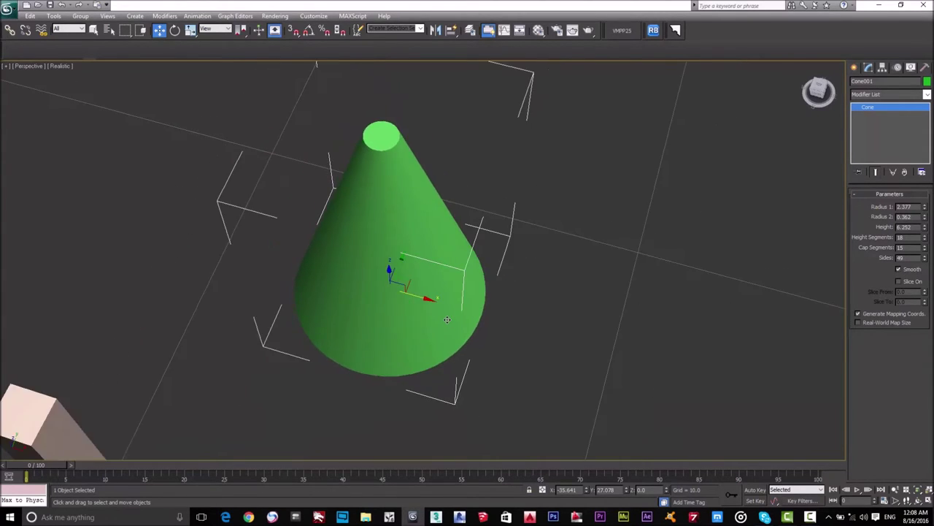
pyautogui.scroll(2, 446, 326)
pyautogui.scroll(4, 529, 395)
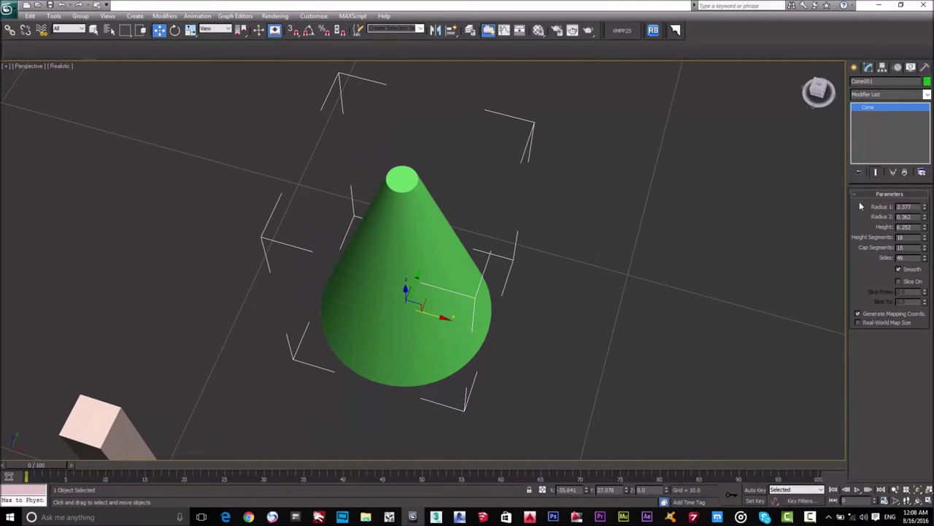
pyautogui.scroll(-3, 785, 300)
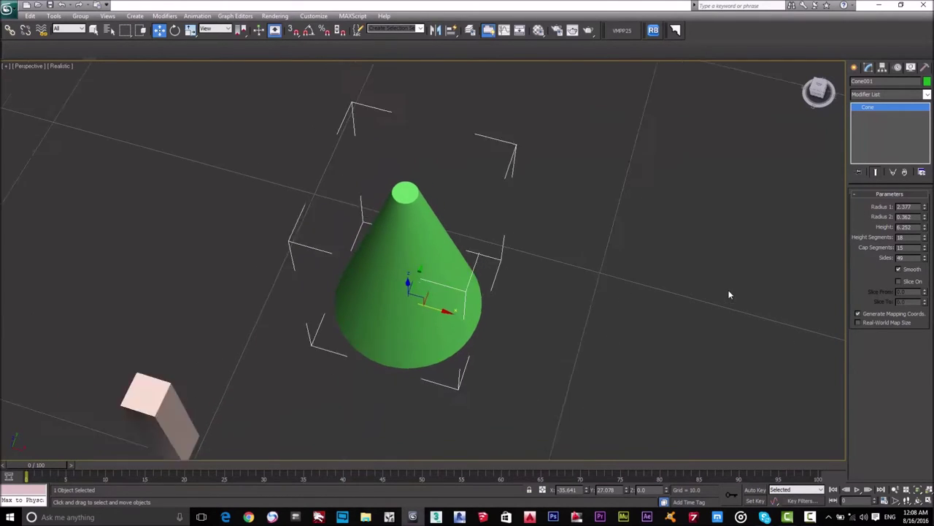
# - Create a standard primitive sphere beside the cone with a radius of about 2.04
pyautogui.click(856, 67)
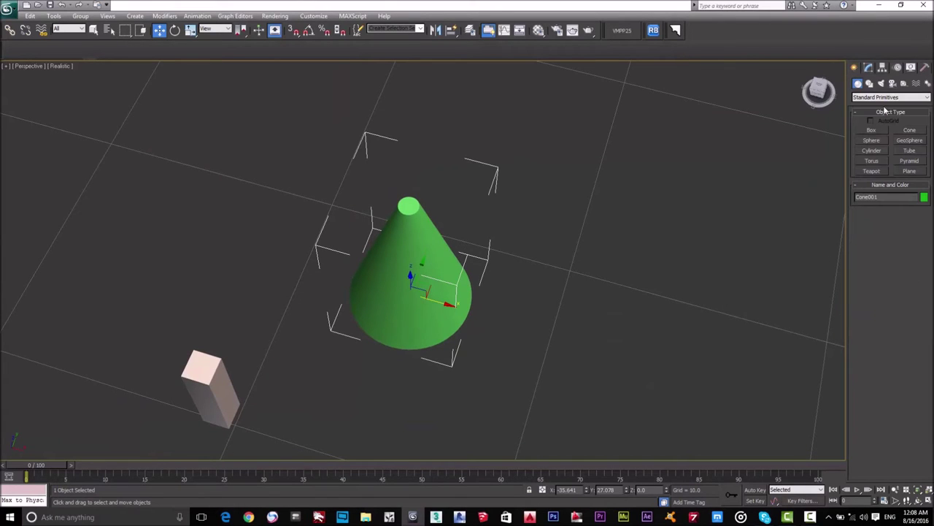
pyautogui.keyDown('alt'); pyautogui.moveTo(438, 249); pyautogui.dragTo(511, 290, button='middle'); pyautogui.keyUp('alt')
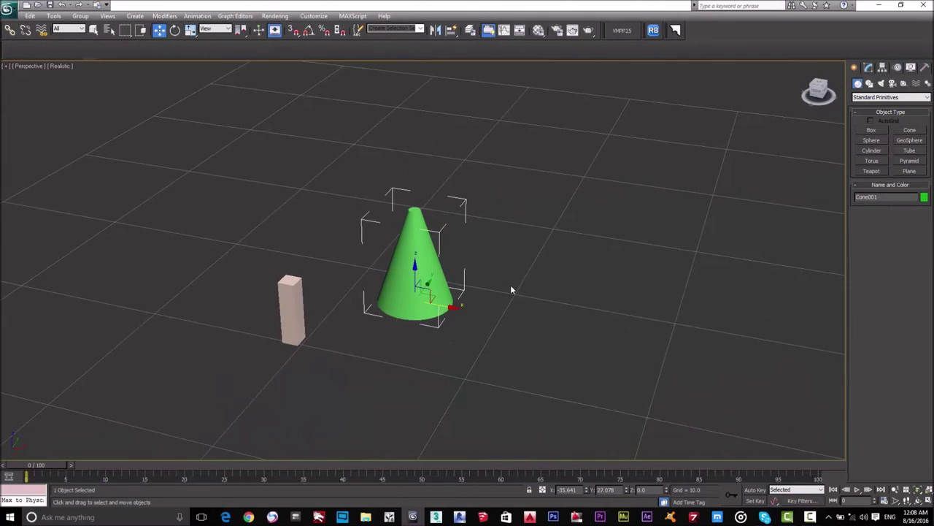
pyautogui.scroll(5, 511, 290)
pyautogui.click(873, 141)
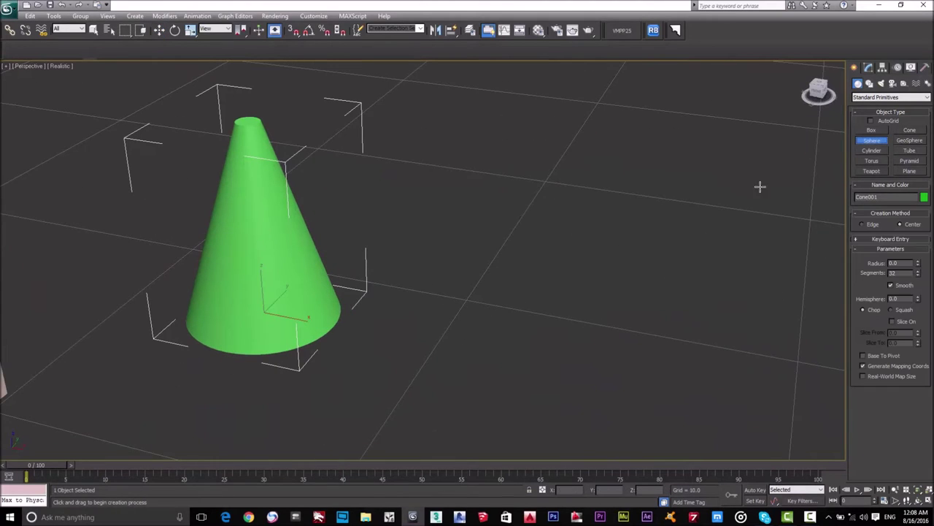
pyautogui.click(503, 238)
pyautogui.moveTo(505, 239); pyautogui.dragTo(519, 265)
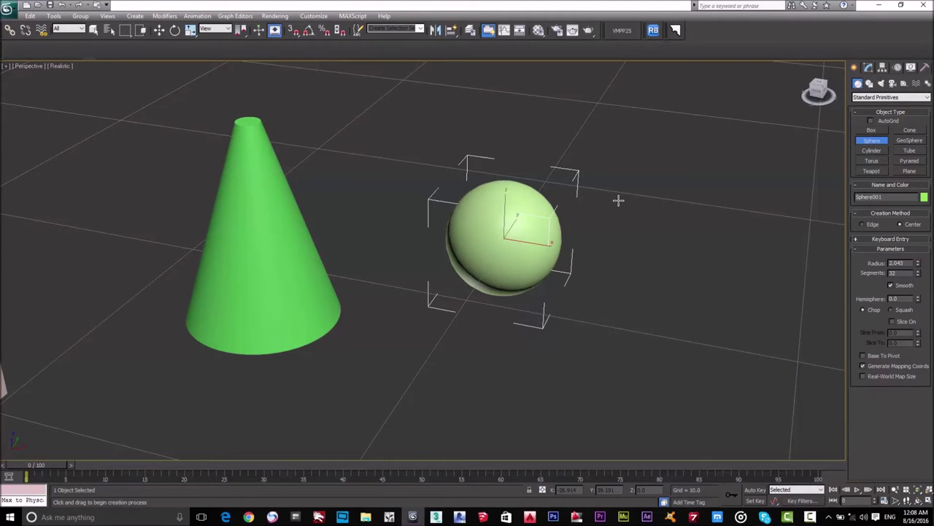
pyautogui.press('w')
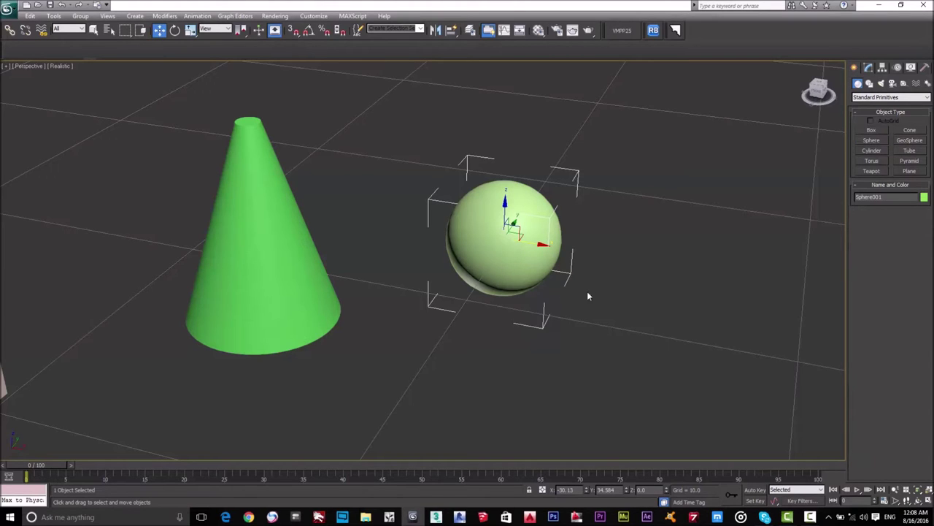
# - Show all four viewports with the box, cone and sphere framed in the Front view, keeping the sphere selected
pyautogui.hotkey('alt', 'w')
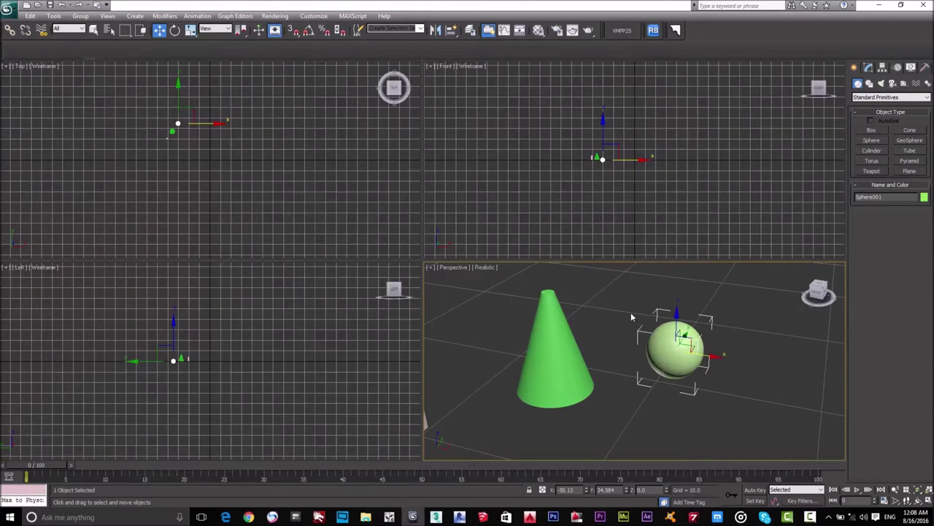
pyautogui.scroll(5, 594, 160)
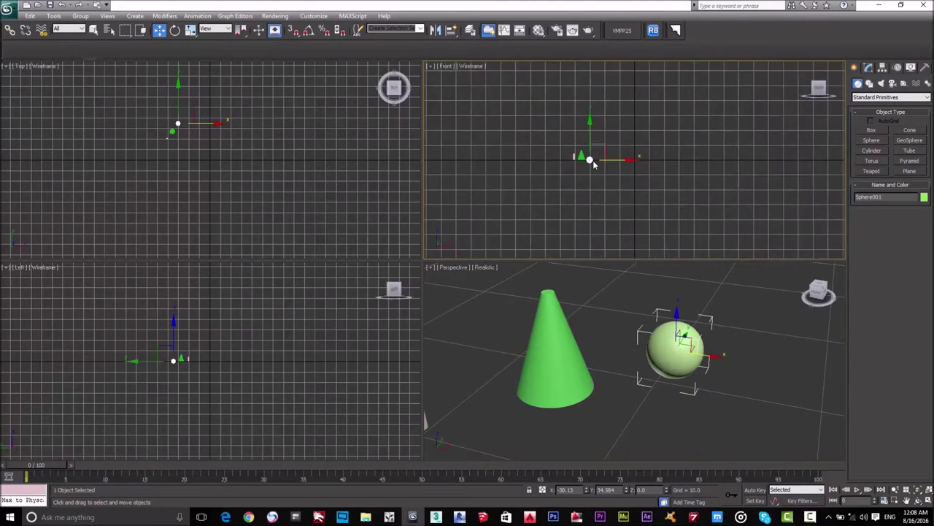
pyautogui.moveTo(518, 165); pyautogui.dragTo(672, 175, button='middle')
pyautogui.scroll(4, 671, 183)
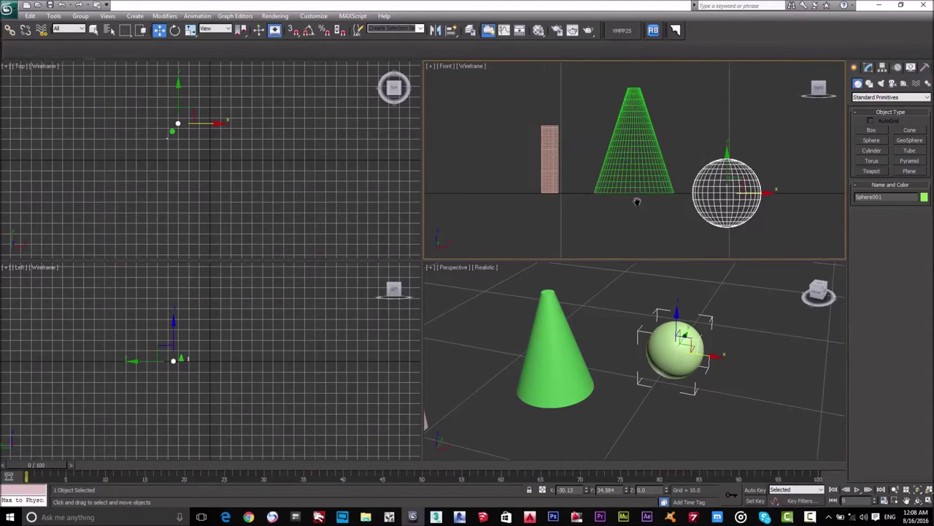
pyautogui.moveTo(636, 202); pyautogui.dragTo(589, 194, button='middle')
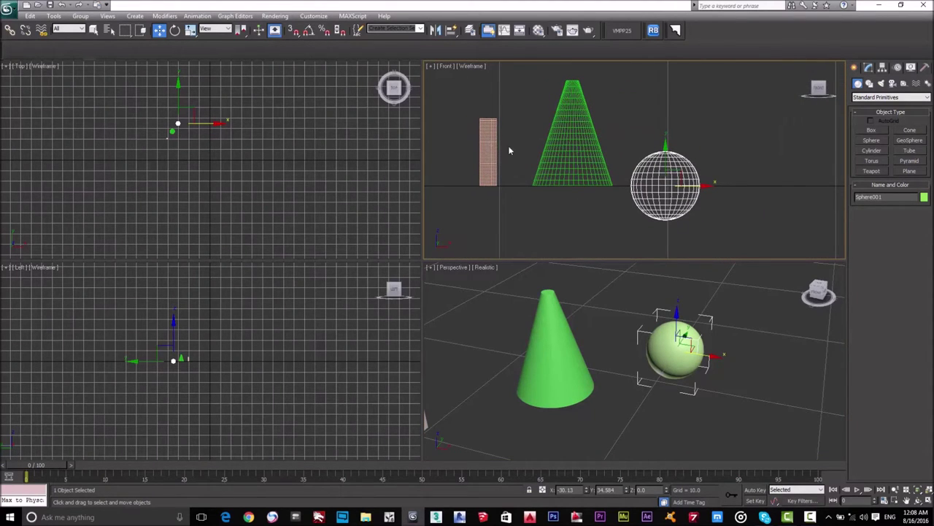
pyautogui.click(593, 148)
pyautogui.click(677, 168)
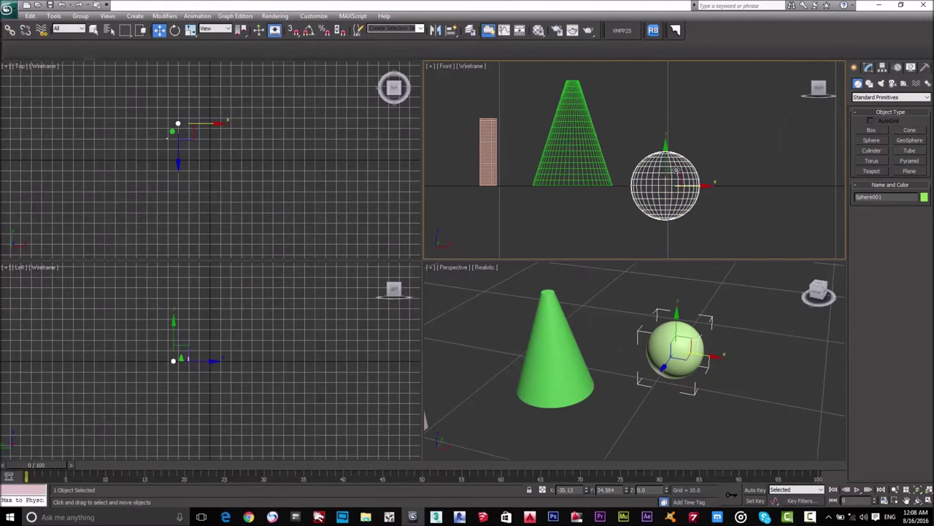
pyautogui.click(745, 379)
pyautogui.click(684, 357)
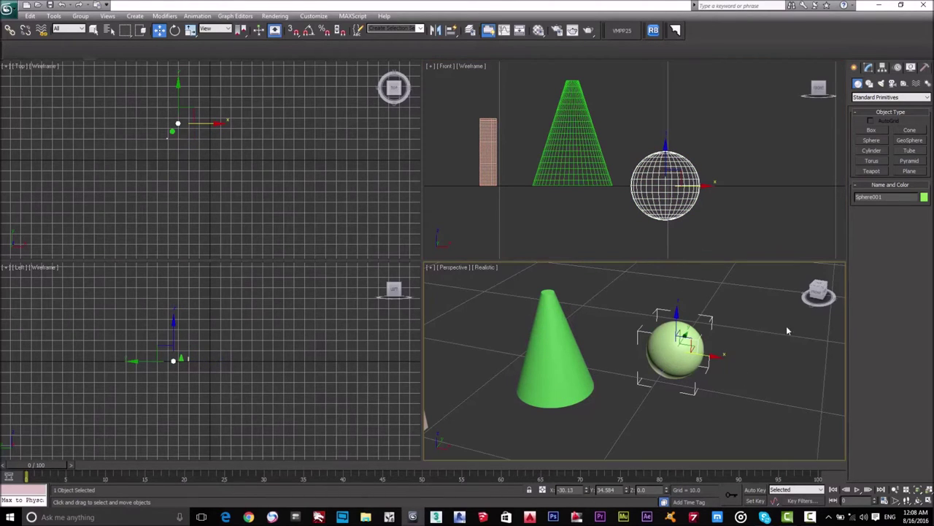
# - Set the sphere's radius to 3
pyautogui.click(868, 68)
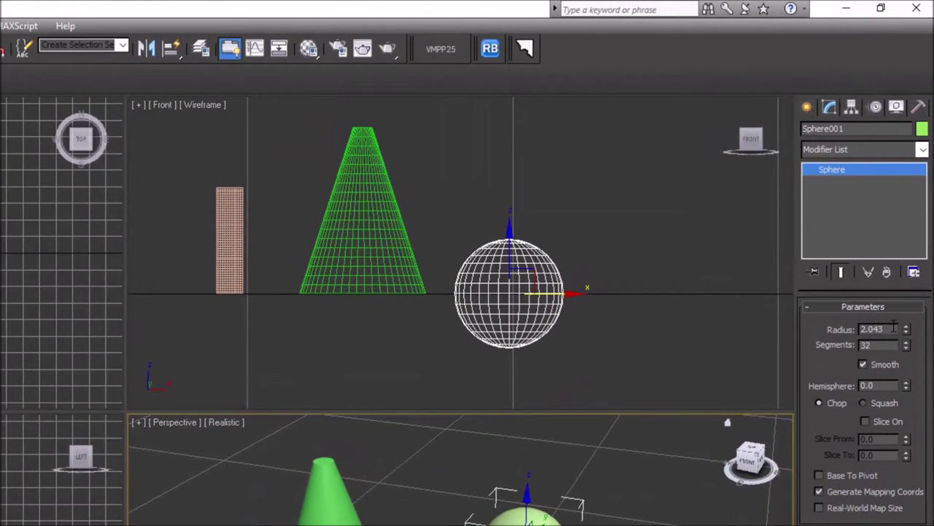
pyautogui.moveTo(906, 329); pyautogui.dragTo(906, 295)
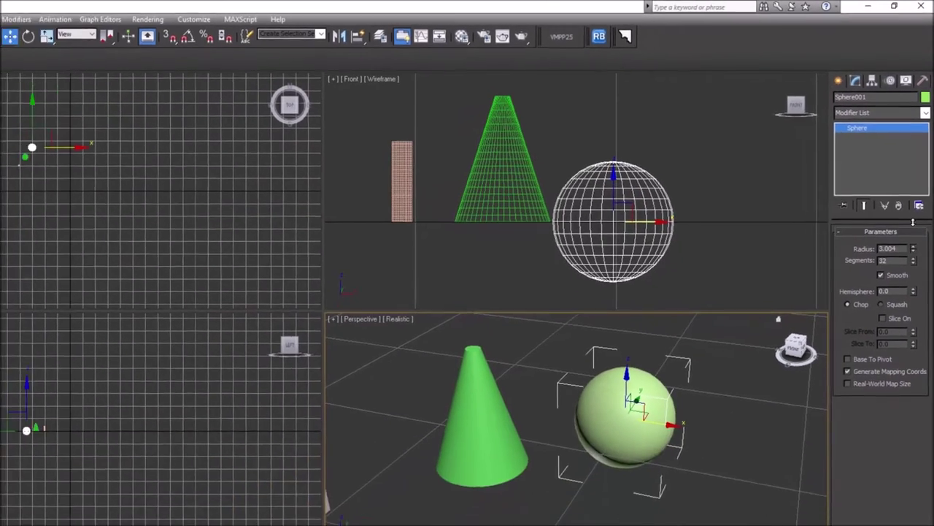
pyautogui.moveTo(914, 248); pyautogui.dragTo(913, 272)
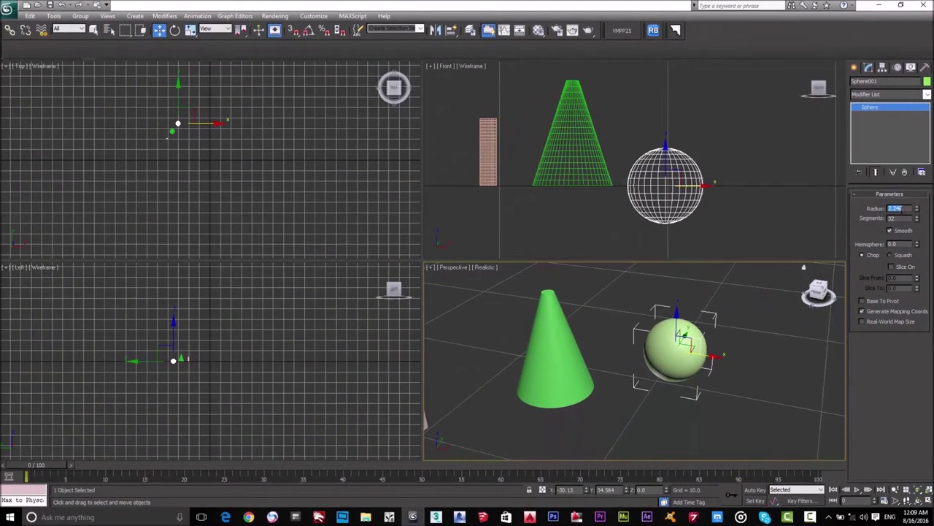
pyautogui.doubleClick(900, 208)
pyautogui.write('3')
pyautogui.press('Return')
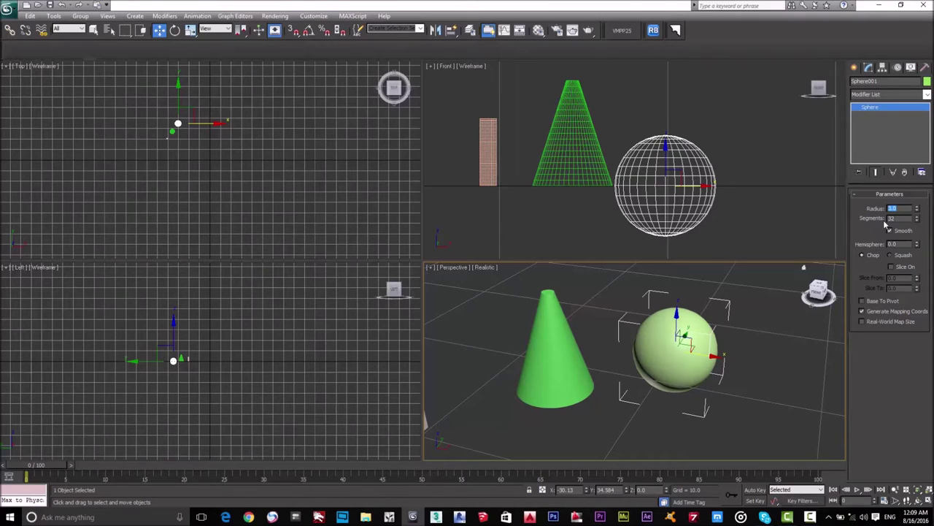
# - Set the sphere's segments to 50 and inspect its wireframe up close in the Front view
pyautogui.press('Tab')
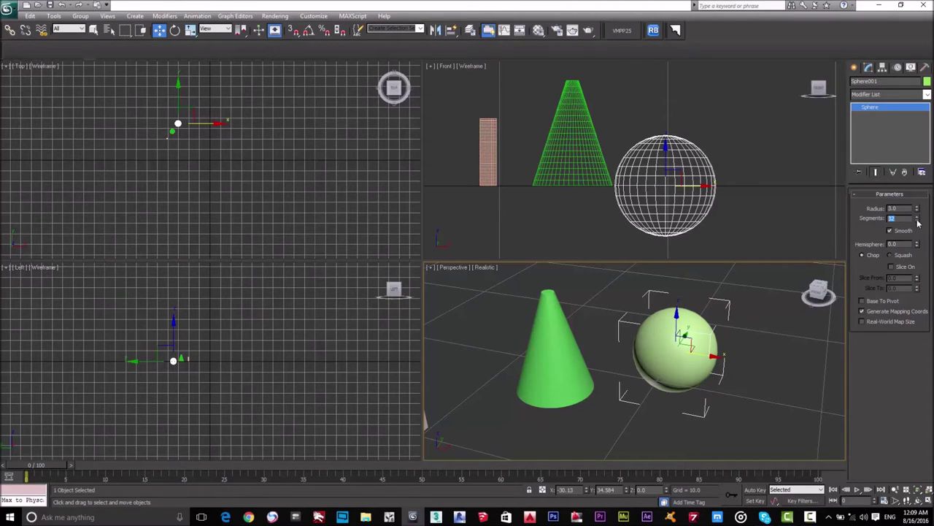
pyautogui.moveTo(918, 219); pyautogui.dragTo(926, 202)
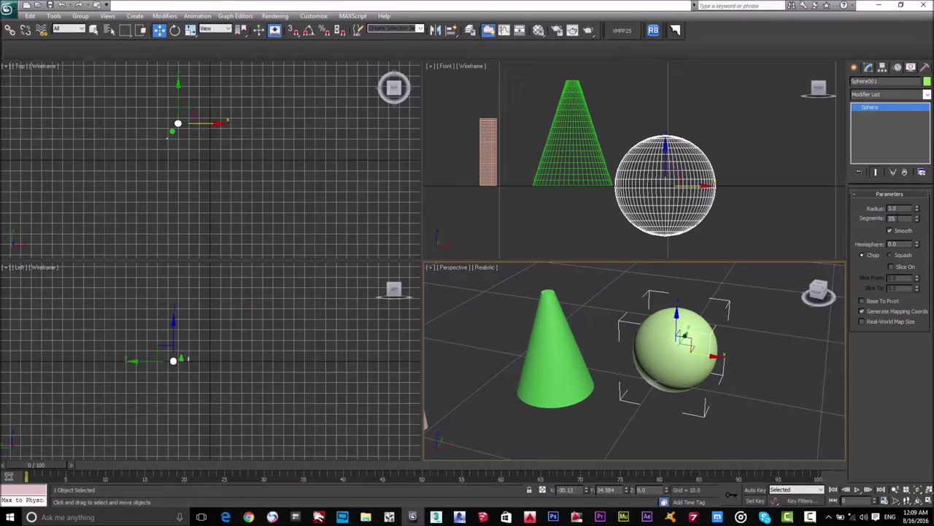
pyautogui.press('Return')
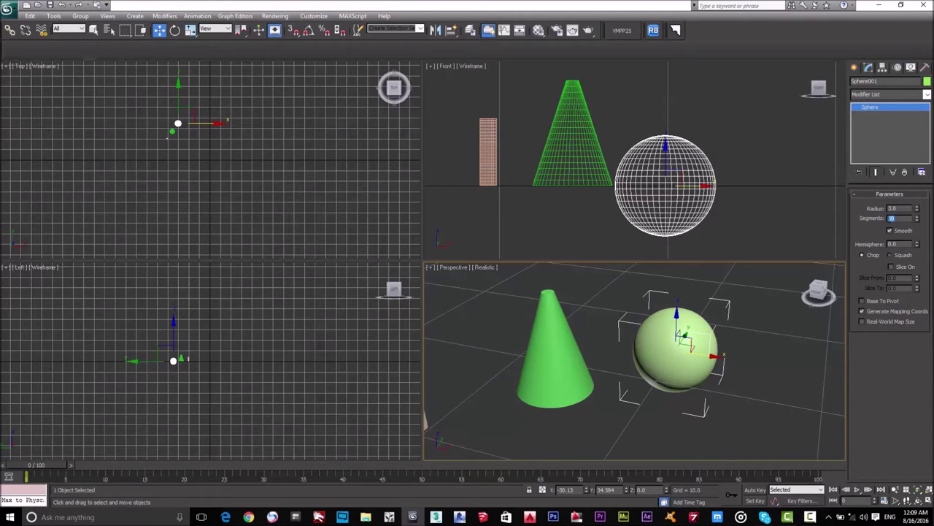
pyautogui.moveTo(698, 241); pyautogui.dragTo(660, 211, button='middle')
pyautogui.scroll(3, 685, 238)
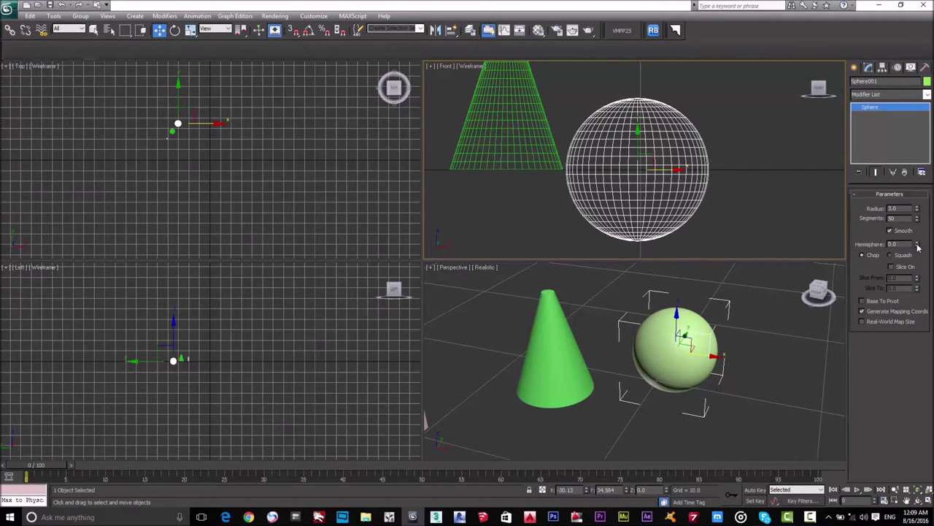
# - Try cutting the sphere with Hemisphere values of 0.5 and 0.49, and reset the value to 0
pyautogui.moveTo(918, 246); pyautogui.dragTo(924, 195)
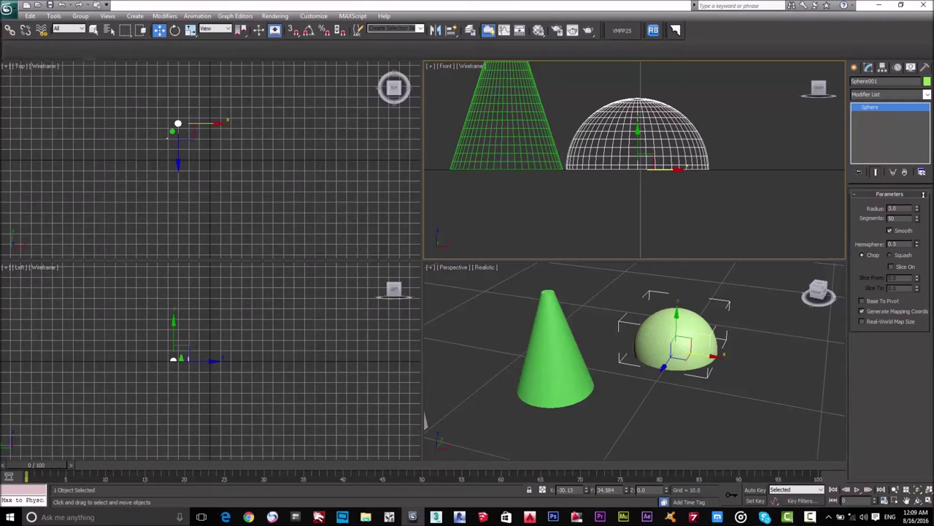
pyautogui.moveTo(917, 243); pyautogui.dragTo(919, 195)
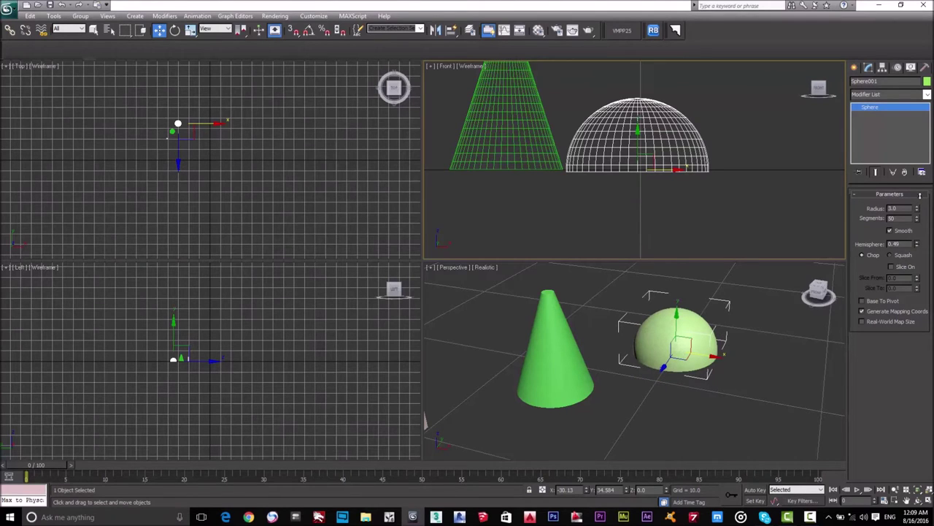
pyautogui.rightClick(917, 243)
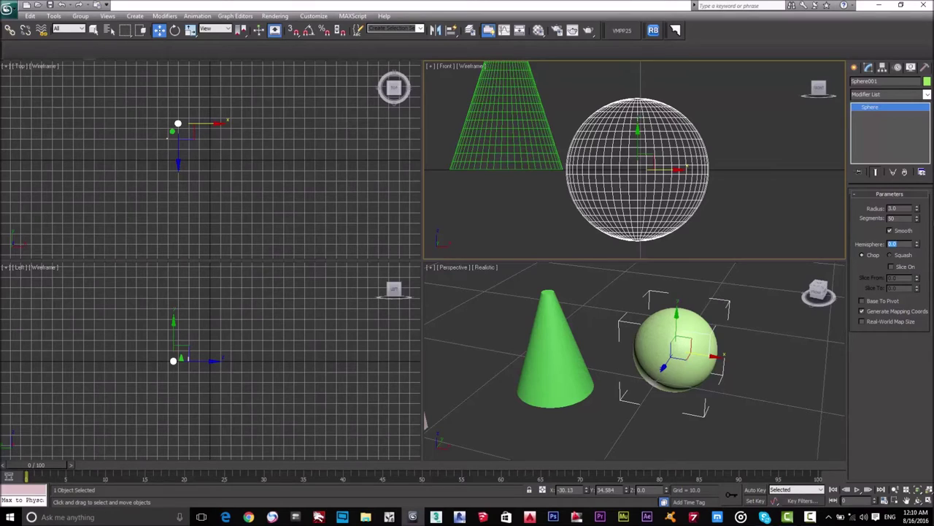
# - Try exact Hemisphere values of 0.5 and 0.25 on the sphere
pyautogui.write('0.5')
pyautogui.press('Return')
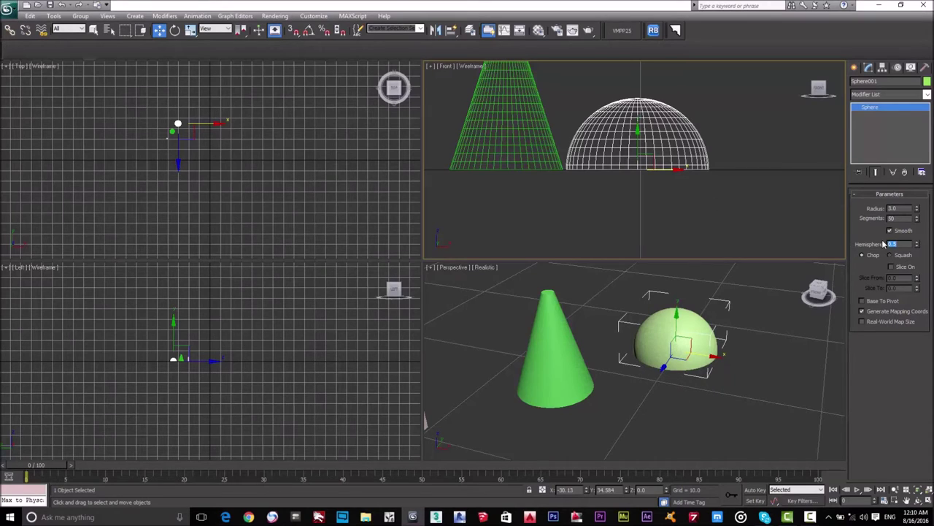
pyautogui.press('BackSpace')
pyautogui.write('0.25')
pyautogui.press('Return')
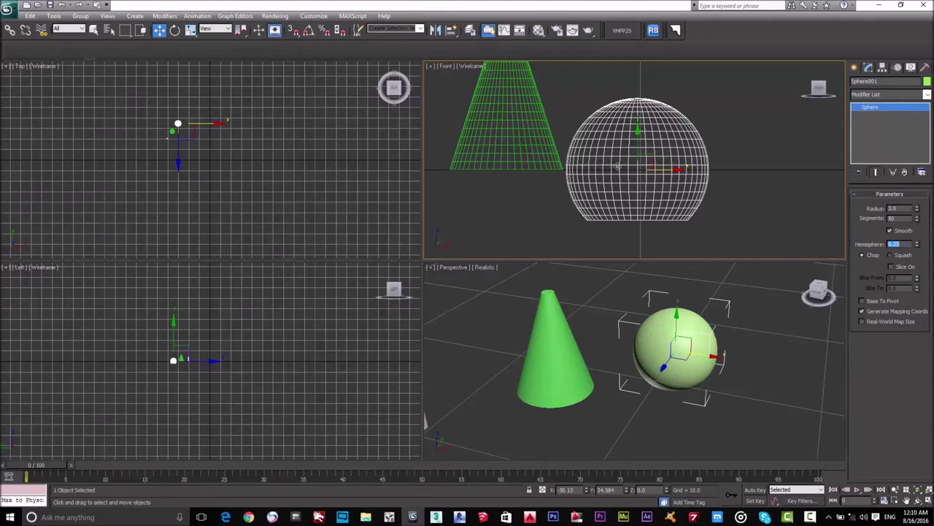
# - Try a Hemisphere value of 0.75 and restore the full sphere with a value of 0
pyautogui.write('1')
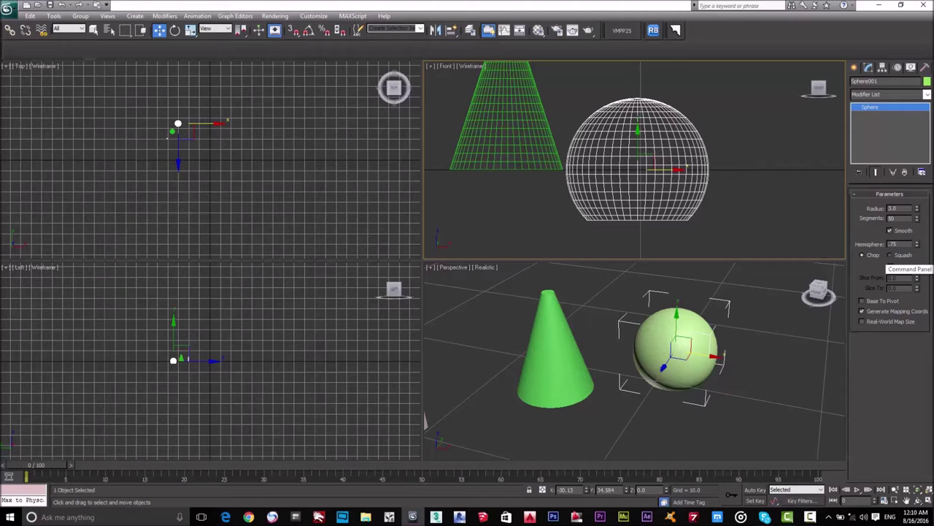
pyautogui.press('Return')
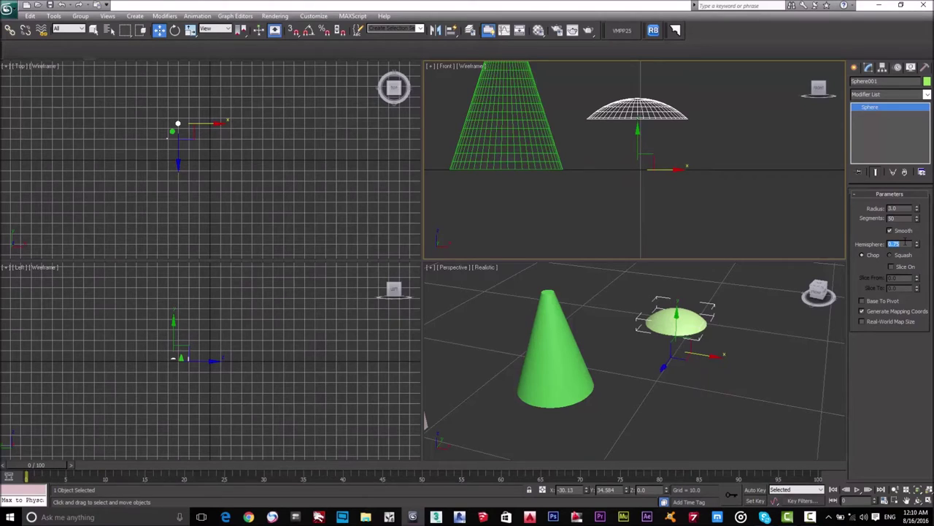
pyautogui.write('0')
pyautogui.press('Return')
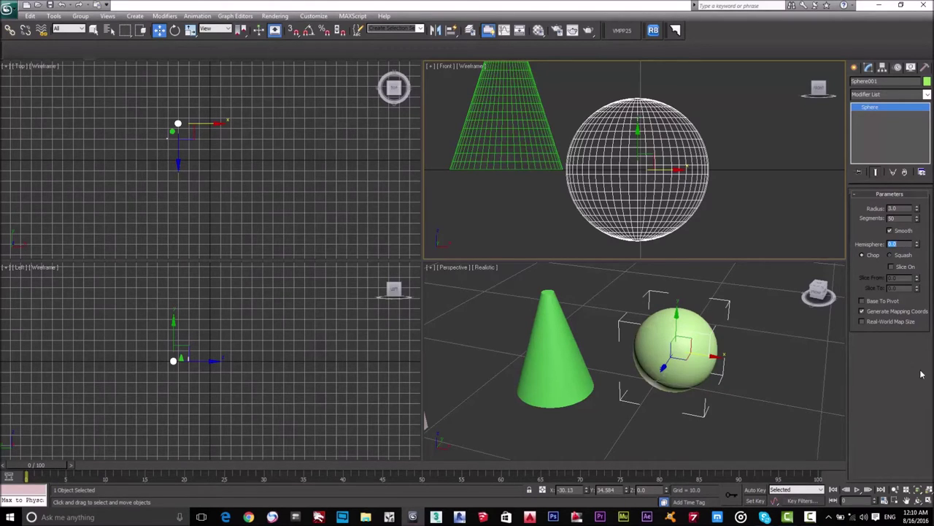
# - Enable Slice On for the sphere and enlarge the Perspective viewport
pyautogui.click(892, 267)
pyautogui.keyDown('alt'); pyautogui.moveTo(706, 339); pyautogui.dragTo(635, 339, button='middle'); pyautogui.keyUp('alt')
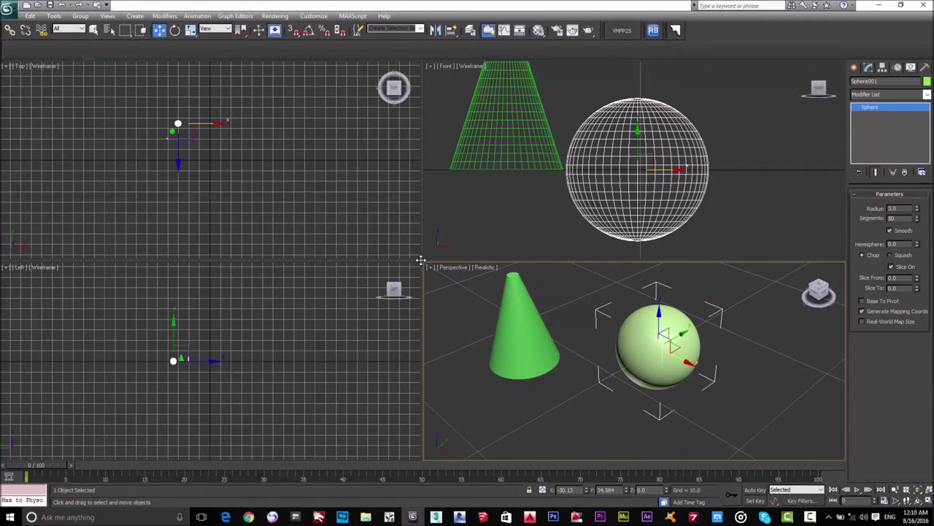
pyautogui.moveTo(423, 258); pyautogui.dragTo(290, 200)
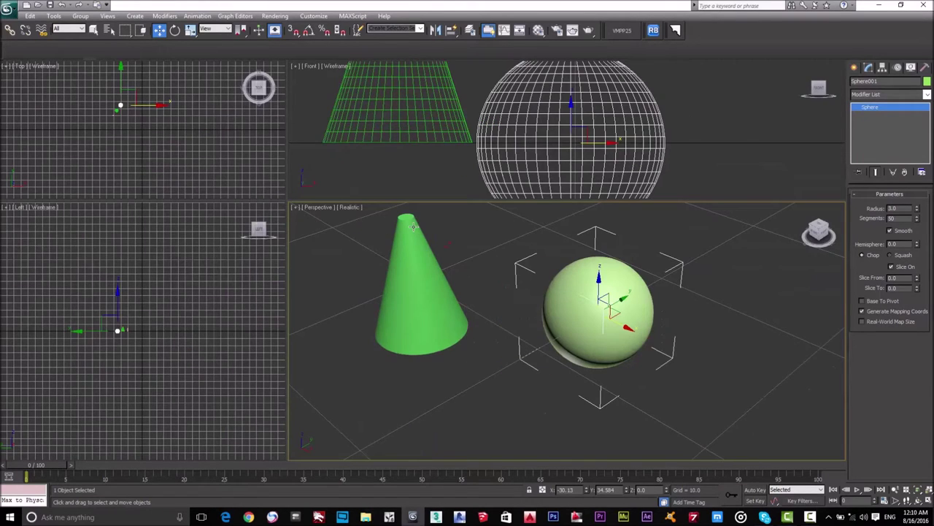
pyautogui.scroll(-5, 580, 154)
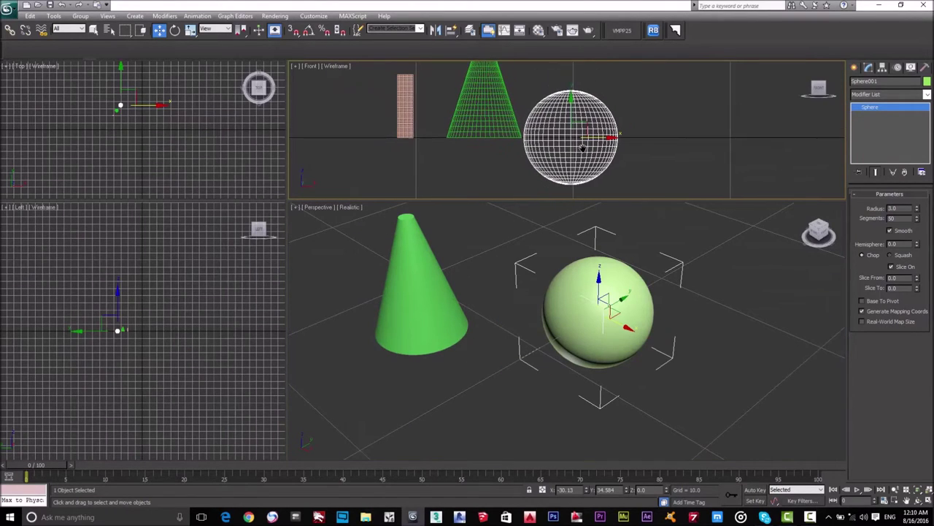
# - Try varying the sphere's Slice From value while viewing it from another angle, and restore it to 0
pyautogui.moveTo(635, 293)
pyautogui.keyDown('alt'); pyautogui.mouseDown(button='middle')
pyautogui.moveTo(620, 280)
pyautogui.moveTo(609, 286)
pyautogui.moveTo(623, 287)
pyautogui.mouseUp(button='middle'); pyautogui.keyUp('alt')
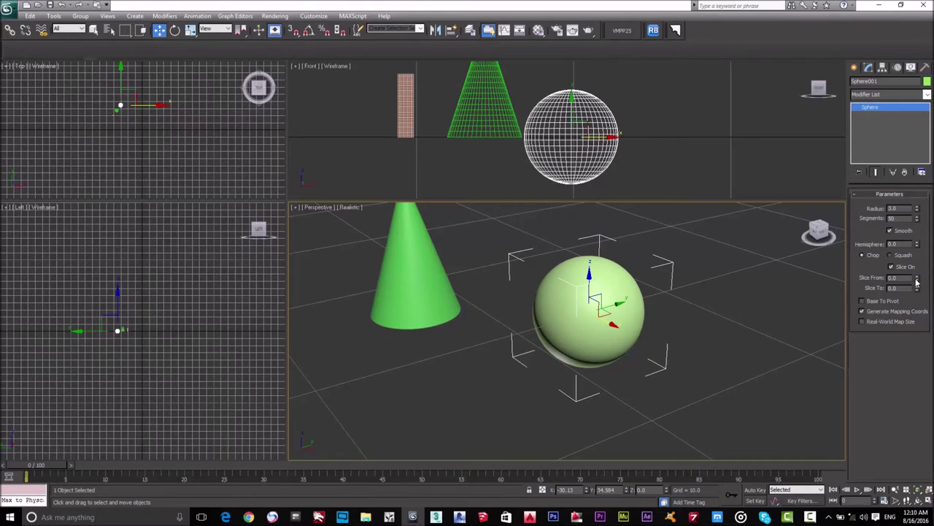
pyautogui.moveTo(917, 280); pyautogui.dragTo(895, 174)
pyautogui.rightClick(896, 174)
pyautogui.moveTo(819, 232); pyautogui.dragTo(812, 237)
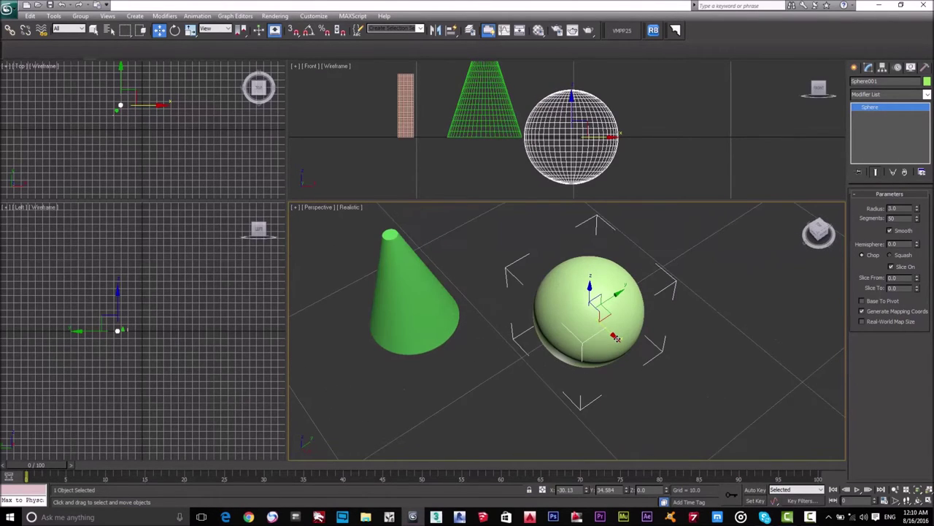
pyautogui.moveTo(918, 282); pyautogui.dragTo(921, 172)
pyautogui.rightClick(916, 278)
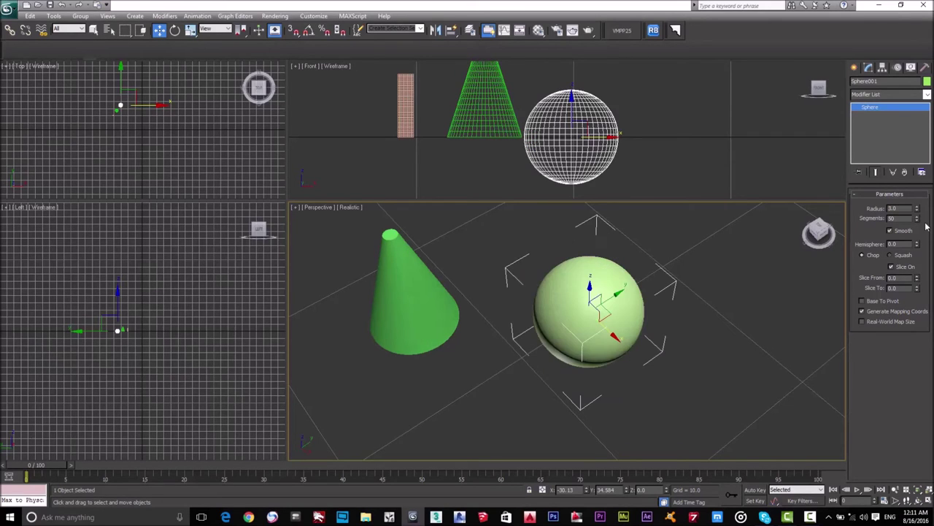
# - Try Slice From values of 45 and 180 on the sphere, and set it to 270
pyautogui.moveTo(917, 282); pyautogui.dragTo(917, 277)
pyautogui.rightClick(918, 278)
pyautogui.write('45')
pyautogui.press('Return')
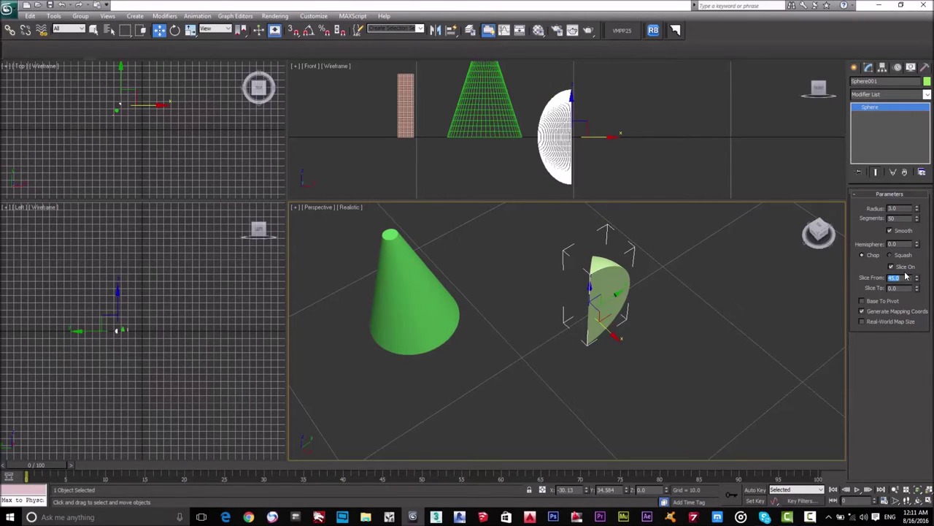
pyautogui.write('180')
pyautogui.press('Return')
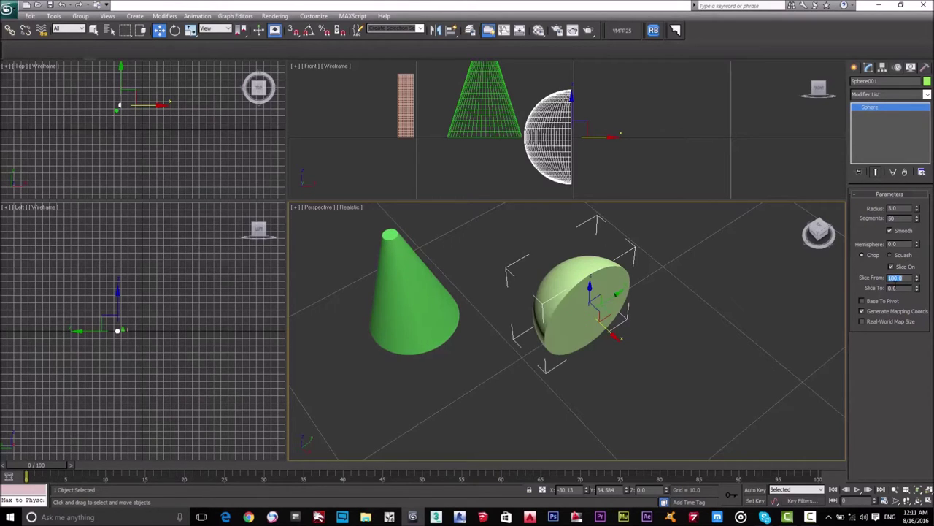
pyautogui.write('270')
pyautogui.press('Return')
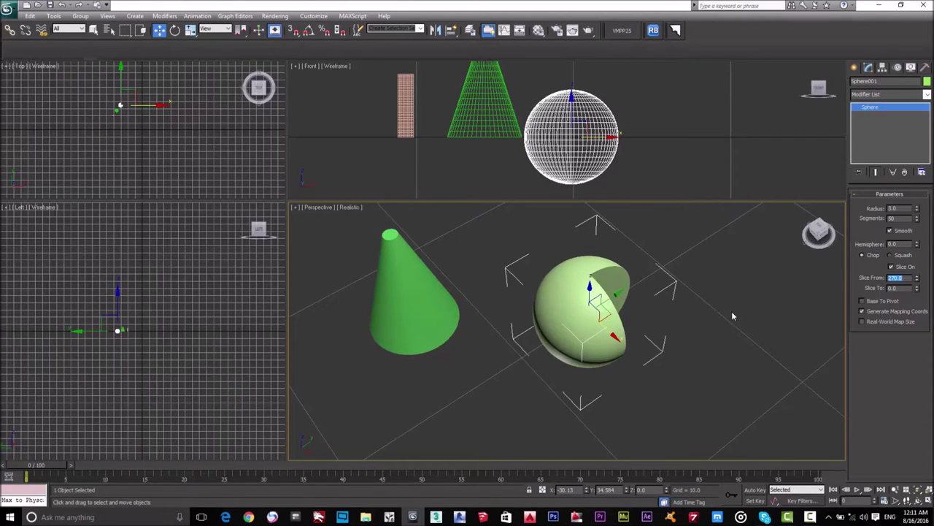
# - Try varying the sphere's Slice To value, restore it to 0 and examine the cut up close
pyautogui.moveTo(918, 289)
pyautogui.mouseDown()
pyautogui.moveTo(908, 257)
pyautogui.moveTo(928, 332)
pyautogui.moveTo(891, 208)
pyautogui.moveTo(916, 307)
pyautogui.mouseUp()
pyautogui.scroll(5, 614, 337)
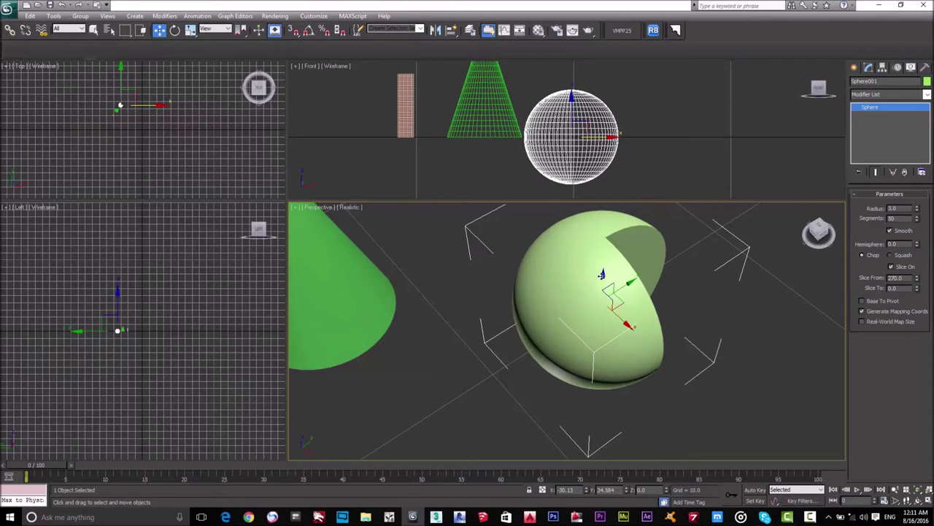
pyautogui.moveTo(636, 285)
pyautogui.mouseDown()
pyautogui.moveTo(577, 321)
pyautogui.moveTo(635, 287)
pyautogui.mouseUp()
pyautogui.moveTo(704, 386); pyautogui.dragTo(708, 365)
pyautogui.rightClick(708, 364)
pyautogui.press('Escape')
# - Toggle Base To Pivot on and off for the sphere to compare its position, and leave it enabled
pyautogui.click(862, 301)
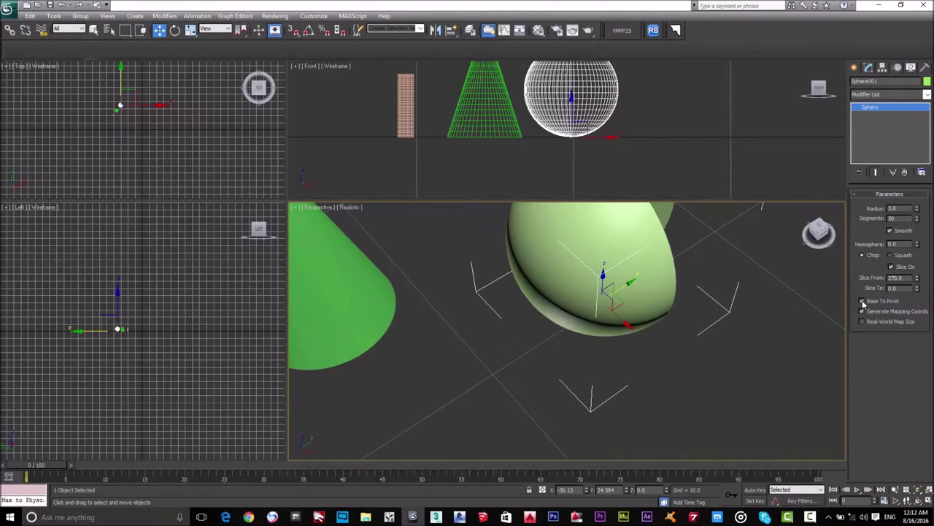
pyautogui.moveTo(663, 183); pyautogui.dragTo(688, 202, button='middle')
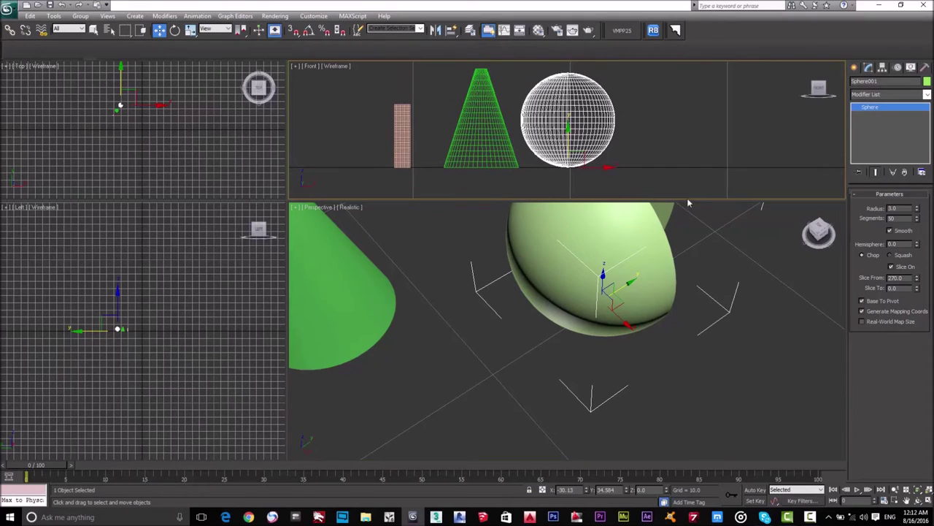
pyautogui.click(863, 301)
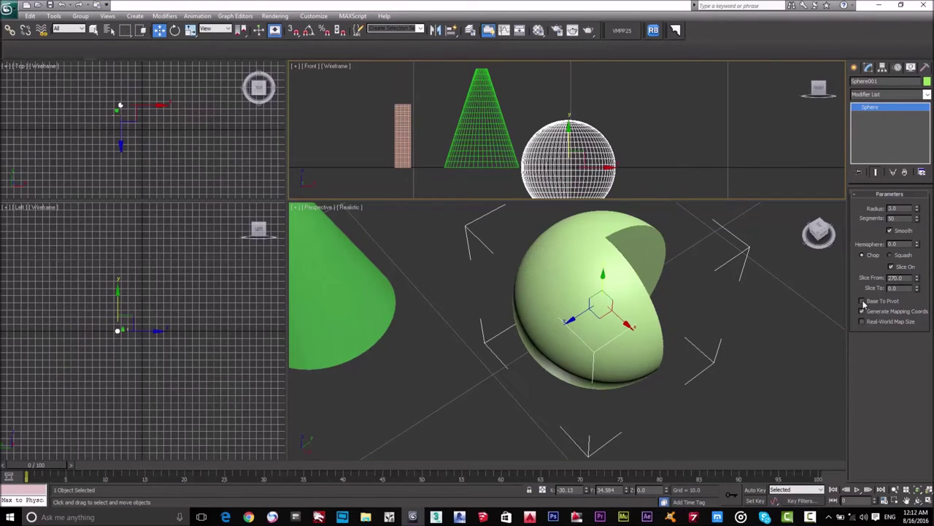
pyautogui.click(862, 301)
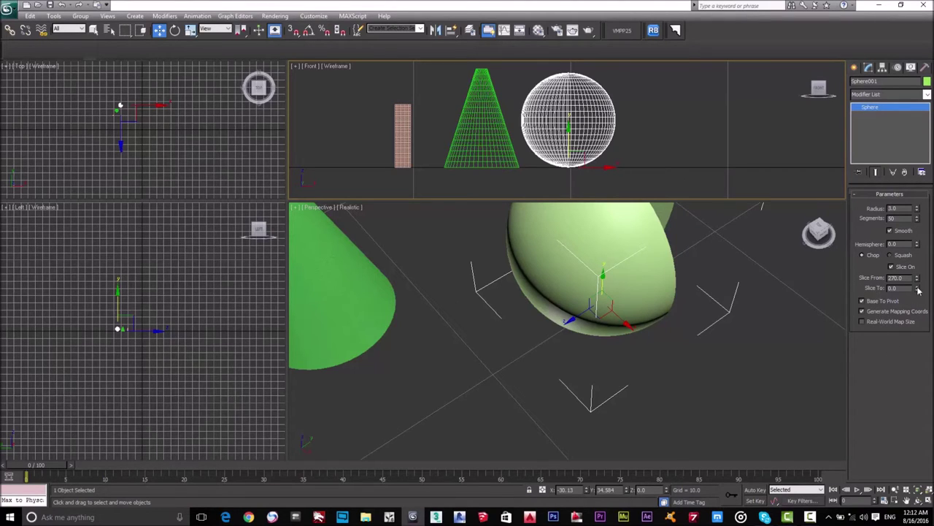
# - Show the Standard Primitives creation tools and frame empty space beside the sphere in the Perspective viewport
pyautogui.click(854, 67)
pyautogui.scroll(-3, 602, 132)
pyautogui.scroll(3, 602, 132)
pyautogui.moveTo(504, 294); pyautogui.dragTo(518, 311, button='middle')
pyautogui.scroll(-5, 519, 319)
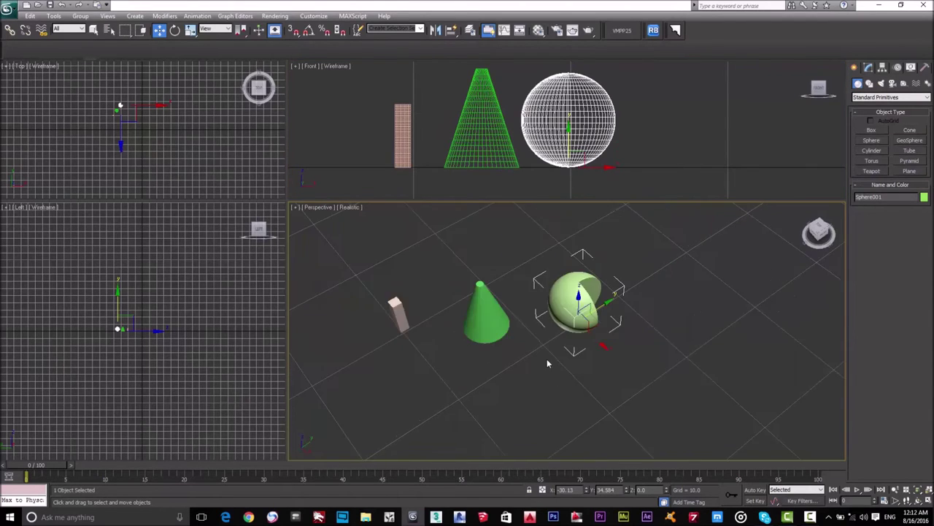
pyautogui.scroll(2, 563, 340)
pyautogui.moveTo(563, 340); pyautogui.dragTo(534, 340, button='middle')
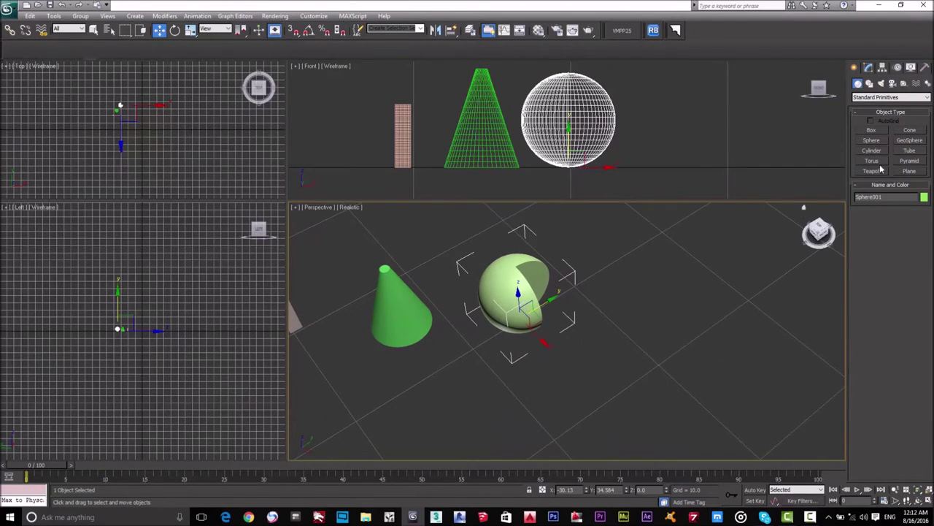
pyautogui.click(910, 140)
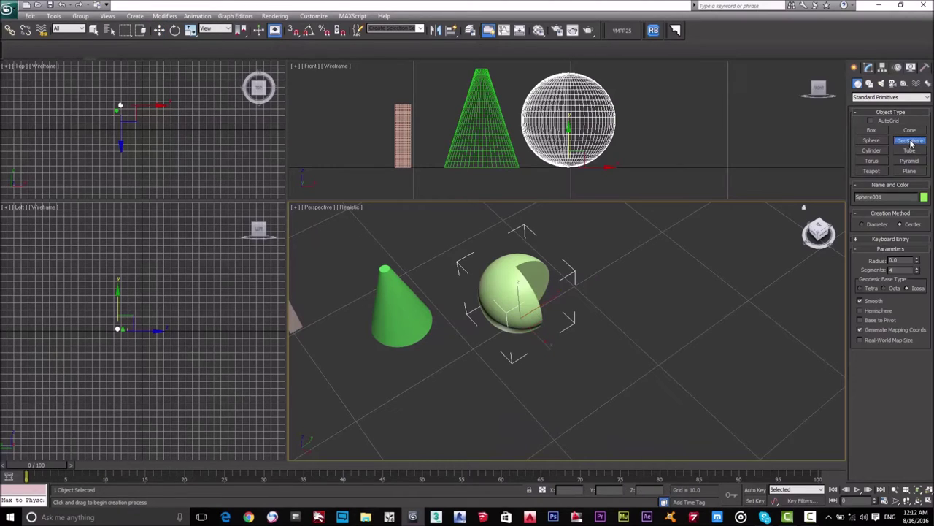
pyautogui.rightClick(661, 306)
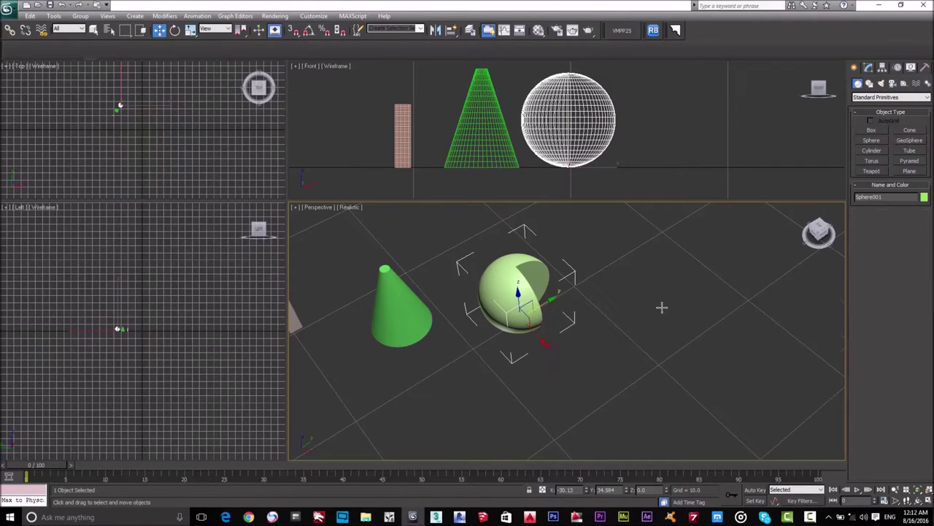
pyautogui.rightClick(620, 289)
pyautogui.click(609, 270)
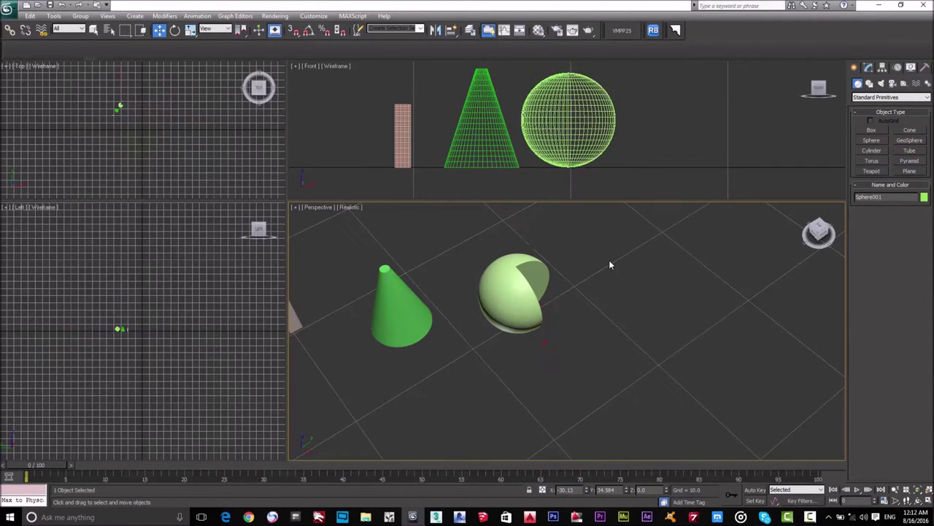
pyautogui.click(577, 118)
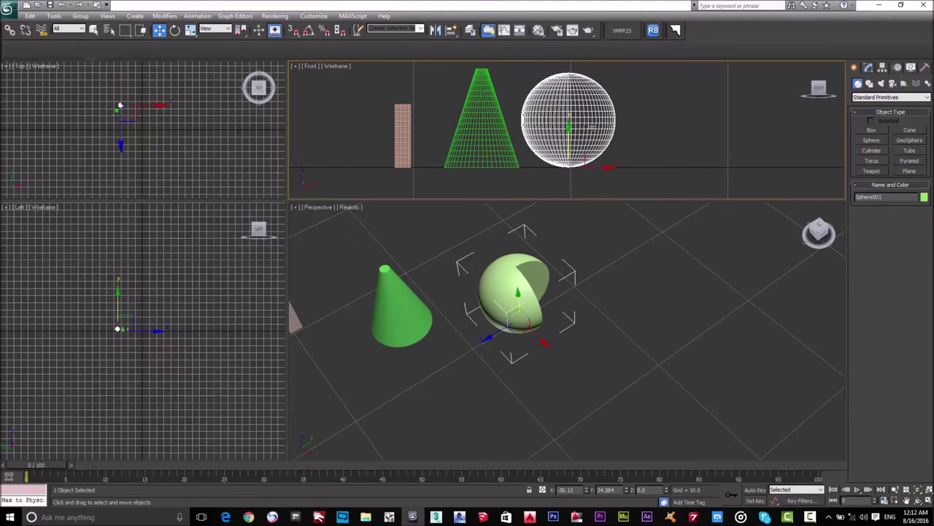
pyautogui.click(626, 294)
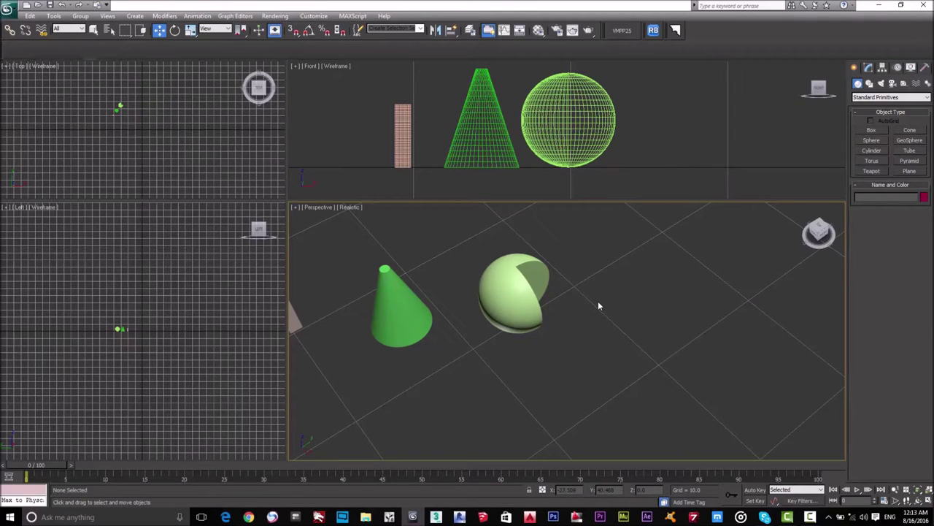
pyautogui.scroll(5, 598, 301)
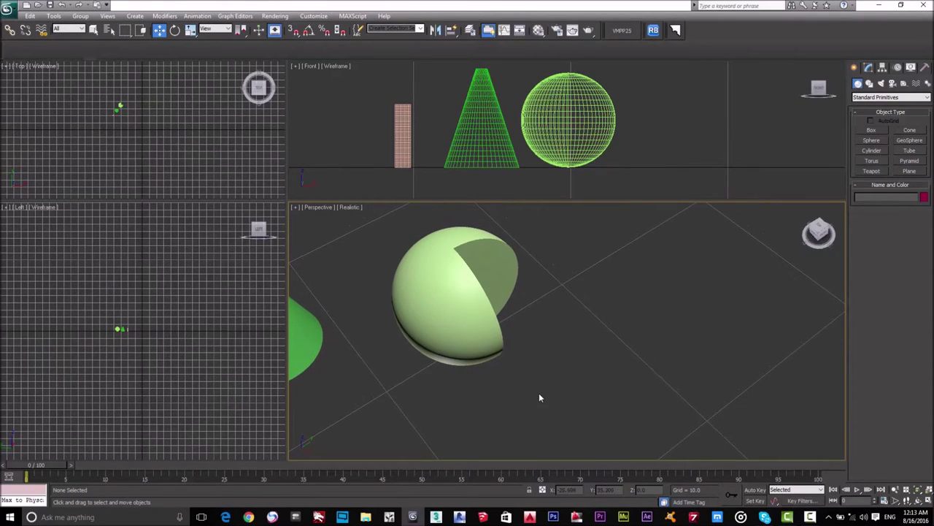
# - Create a GeoSphere with a radius of about 2.8 in the Perspective viewport, beyond the sliced sphere
pyautogui.click(910, 140)
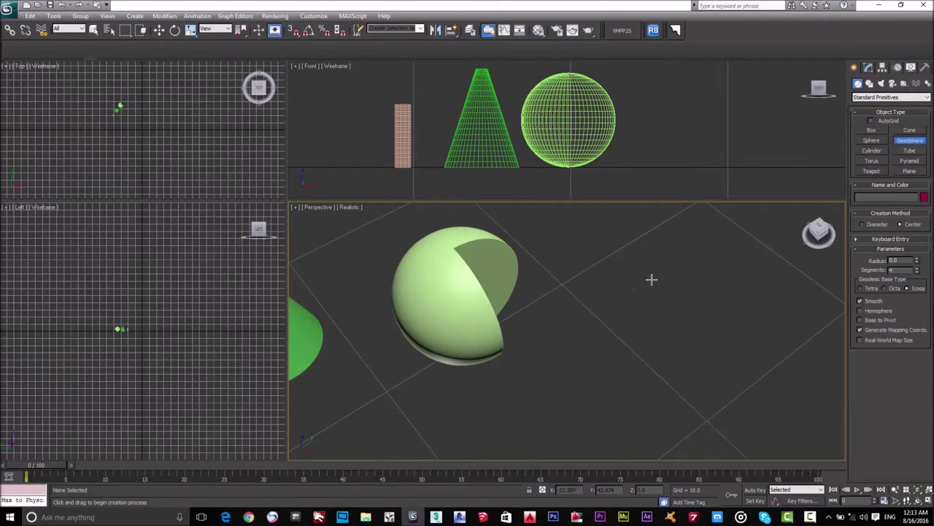
pyautogui.moveTo(639, 286); pyautogui.dragTo(653, 324)
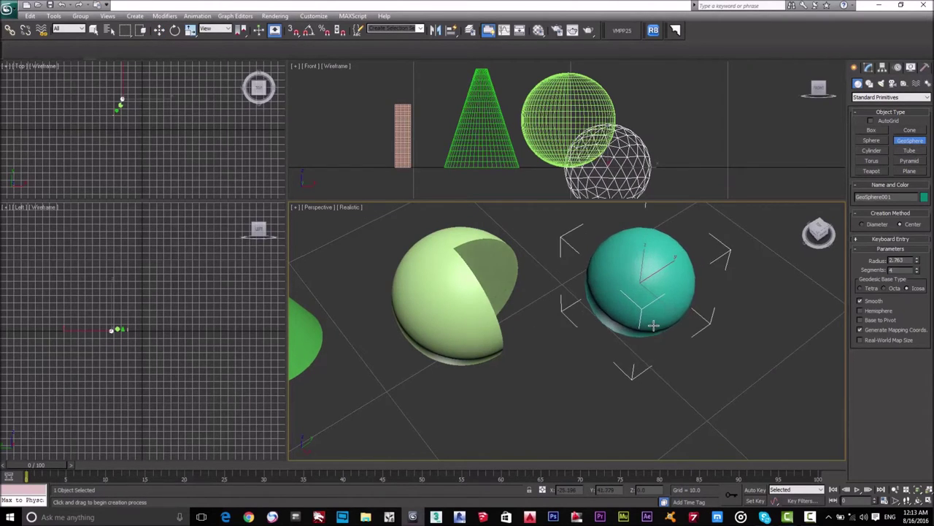
pyautogui.rightClick(653, 323)
pyautogui.moveTo(755, 232); pyautogui.dragTo(731, 284)
pyautogui.rightClick(762, 271)
pyautogui.scroll(-3, 566, 351)
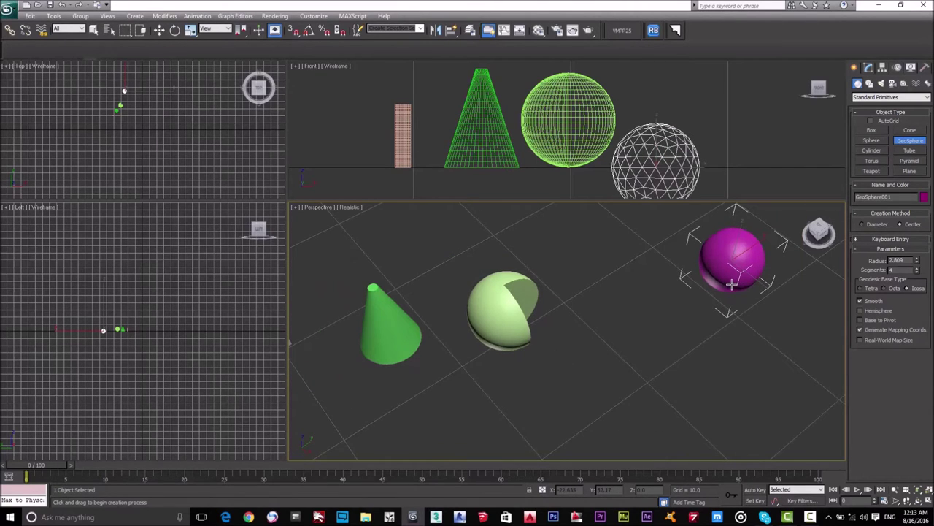
pyautogui.moveTo(688, 165); pyautogui.dragTo(650, 144, button='middle')
pyautogui.press('w')
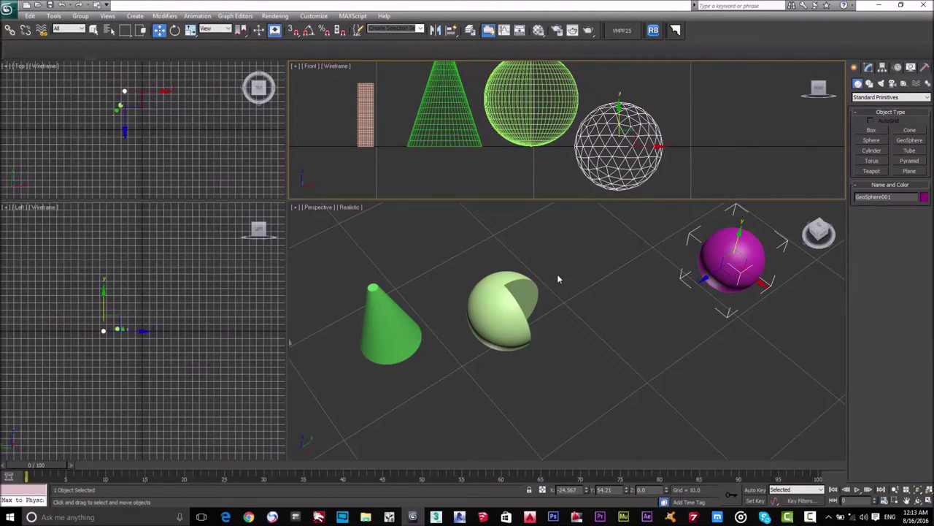
# - Compare the wireframes of the sphere and GeoSphere, and reduce the GeoSphere's radius to about 2.47
pyautogui.click(527, 88)
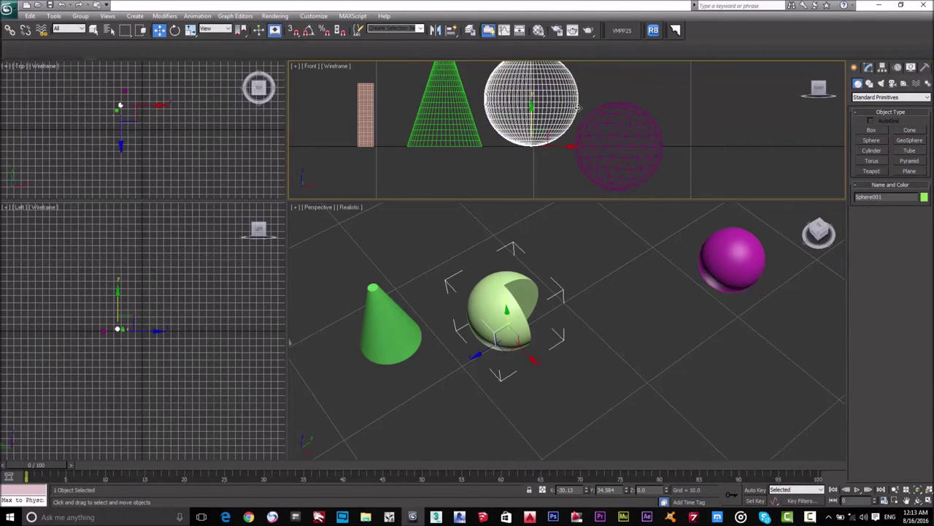
pyautogui.click(627, 138)
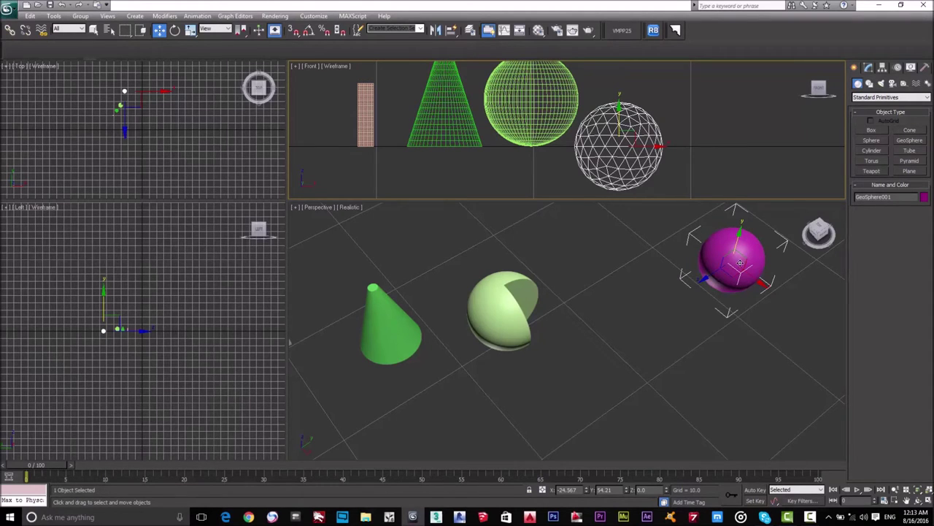
pyautogui.click(869, 67)
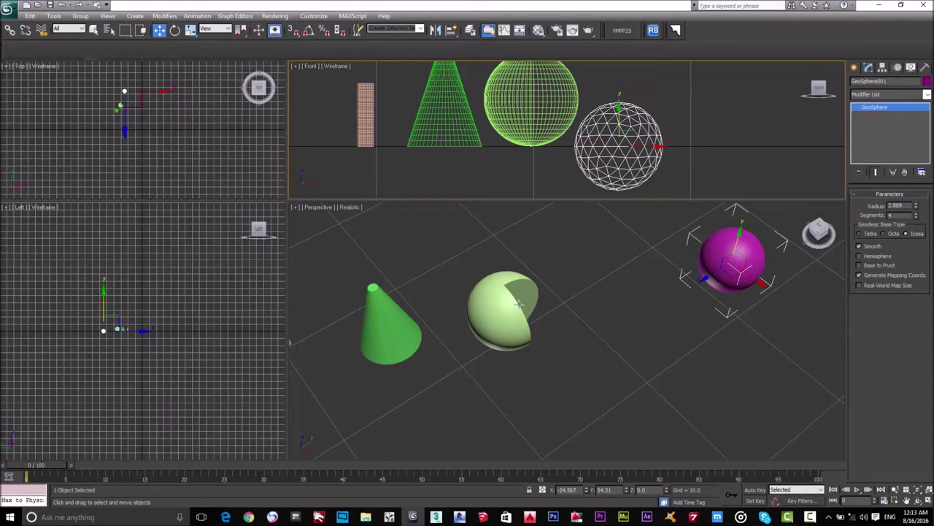
pyautogui.moveTo(916, 207)
pyautogui.mouseDown()
pyautogui.moveTo(917, 196)
pyautogui.moveTo(919, 211)
pyautogui.moveTo(929, 209)
pyautogui.mouseUp()
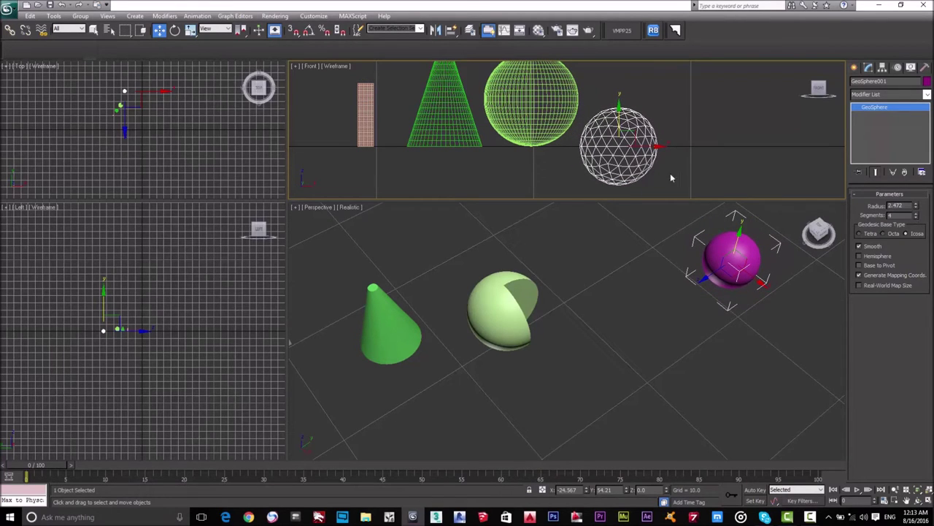
# - Enlarge the Front viewport around the GeoSphere and increase its segments to 7
pyautogui.scroll(5, 635, 173)
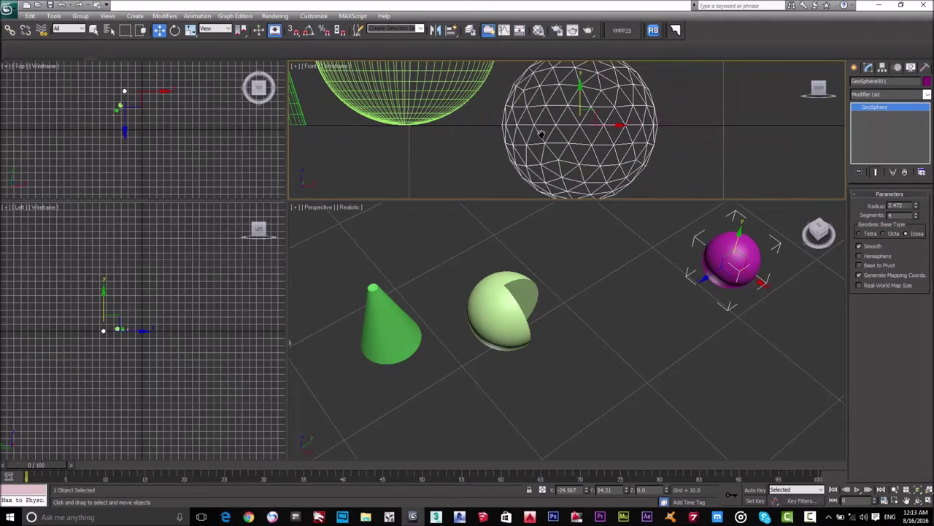
pyautogui.moveTo(531, 207); pyautogui.dragTo(531, 237)
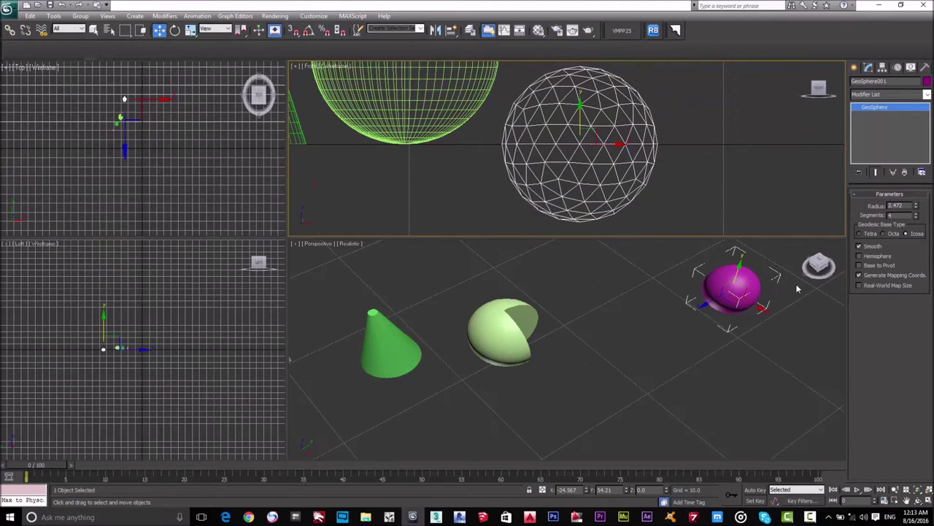
pyautogui.moveTo(918, 217); pyautogui.dragTo(925, 187)
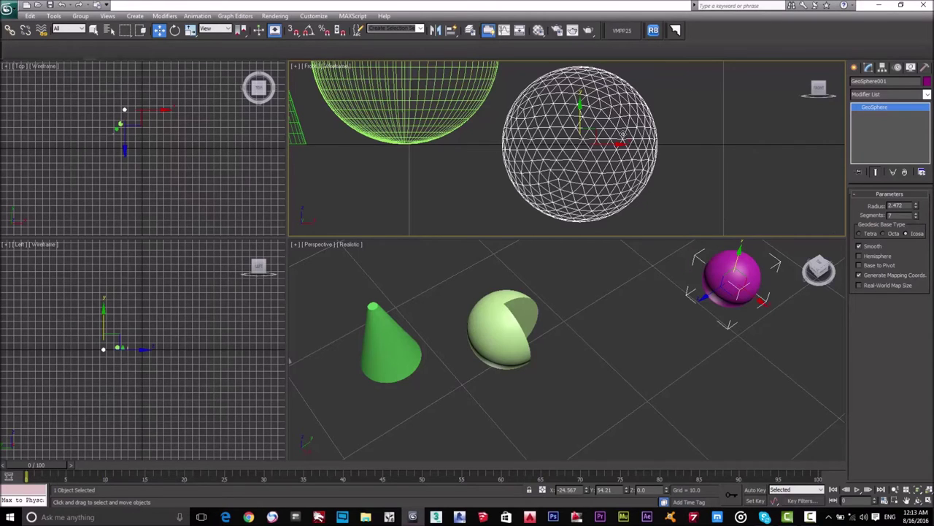
# - Try the Tetra, Icosa and Octa geodesic base types on the GeoSphere, ending on Tetra
pyautogui.click(869, 234)
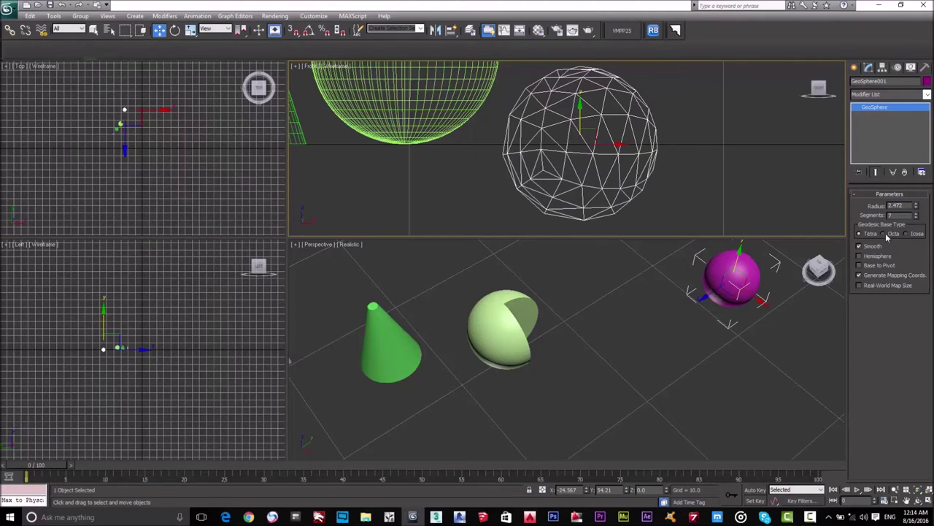
pyautogui.click(907, 234)
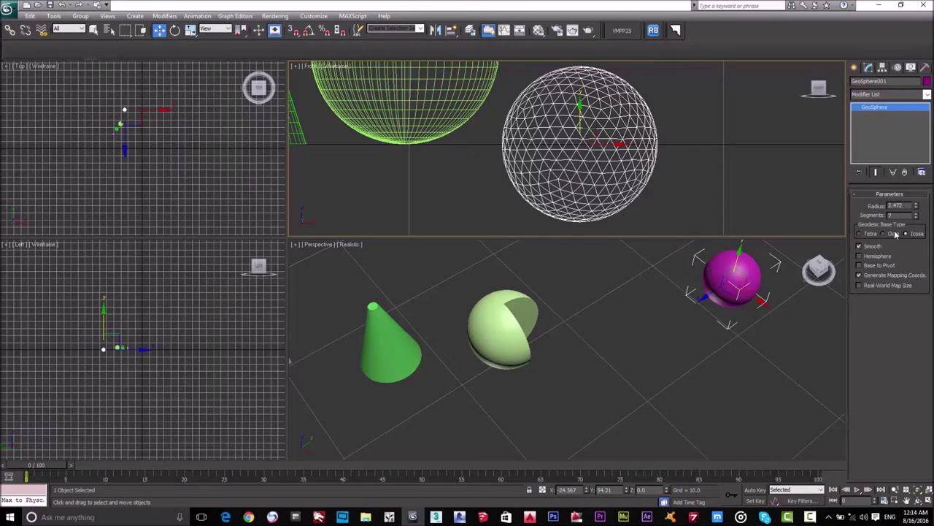
pyautogui.click(892, 233)
pyautogui.click(916, 235)
pyautogui.click(869, 236)
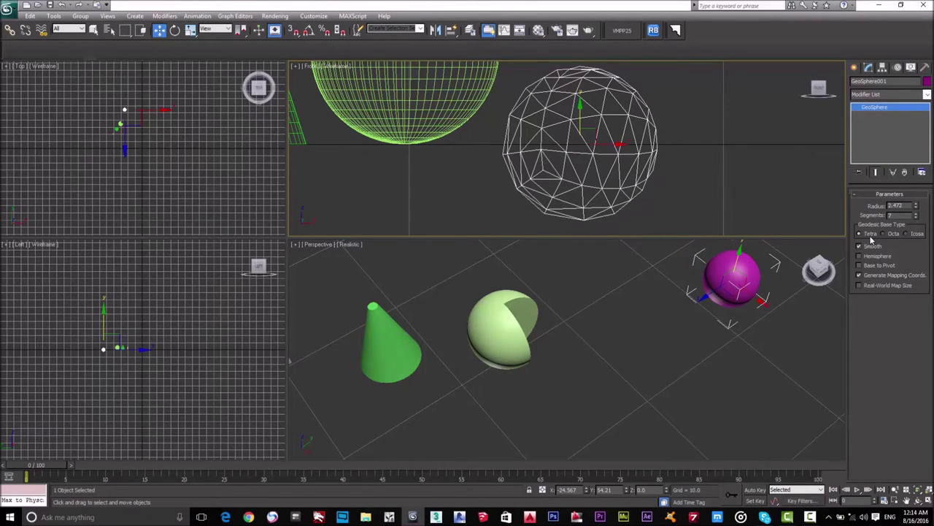
# - Set the GeoSphere's segments to 12 and its geodesic base type to Octa
pyautogui.moveTo(917, 217); pyautogui.dragTo(909, 159)
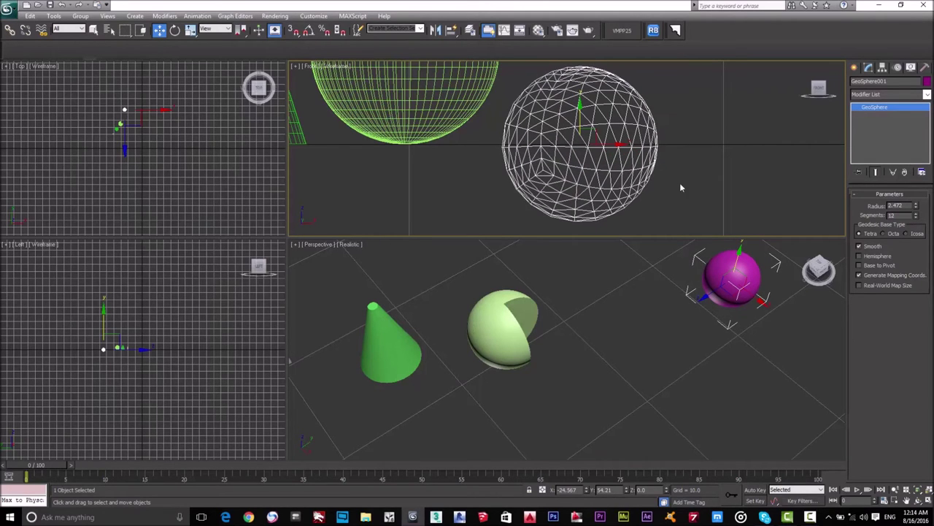
pyautogui.moveTo(918, 219)
pyautogui.mouseDown()
pyautogui.moveTo(901, 83)
pyautogui.moveTo(921, 207)
pyautogui.moveTo(918, 139)
pyautogui.moveTo(923, 210)
pyautogui.mouseUp()
pyautogui.click(894, 235)
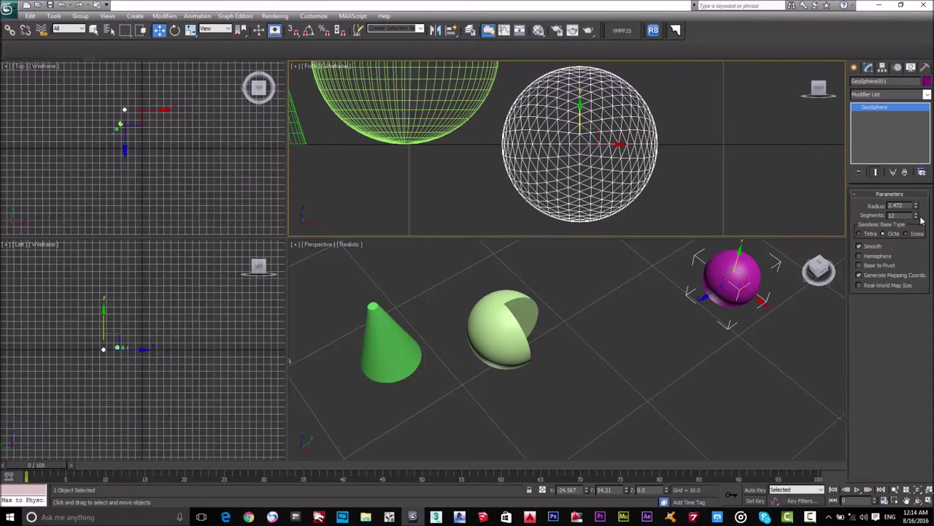
# - Change the GeoSphere's geodesic base type to Icosa and set its segments to 7, after trying 17 segments
pyautogui.moveTo(919, 216); pyautogui.dragTo(923, 166)
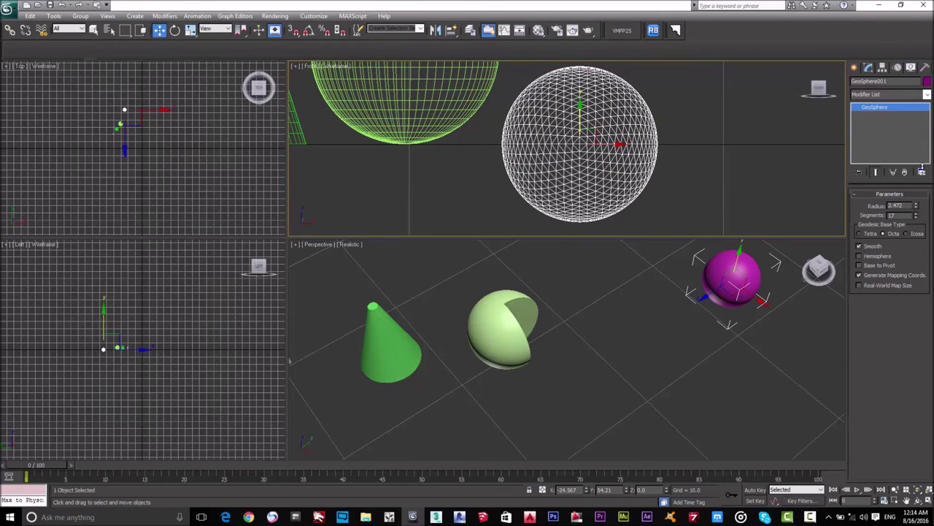
pyautogui.click(906, 234)
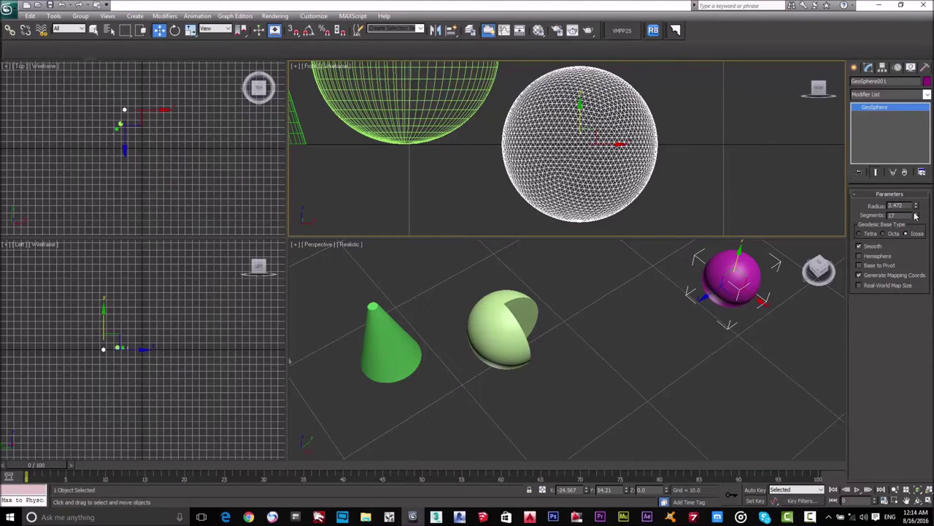
pyautogui.moveTo(917, 218); pyautogui.dragTo(931, 312)
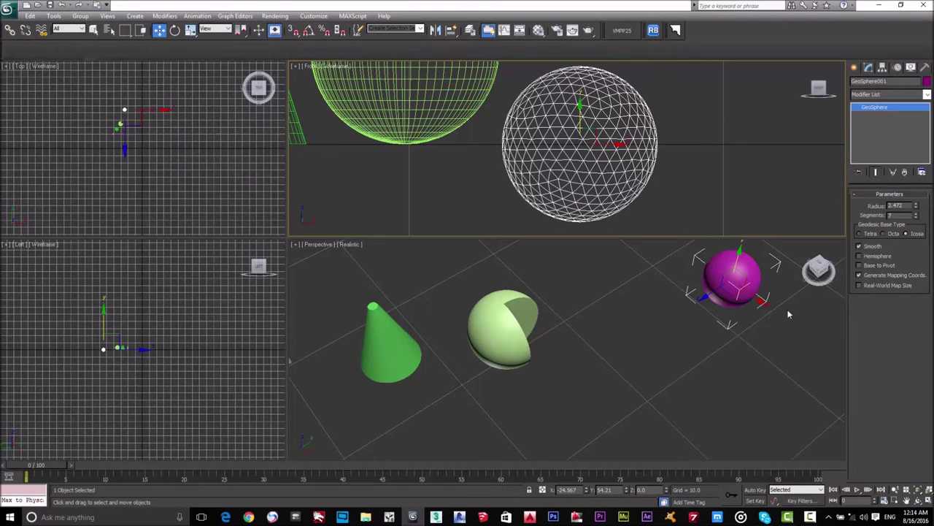
# - Try the GeoSphere with Smooth turned off in the Perspective viewport, and turn Smooth back on
pyautogui.press('z')
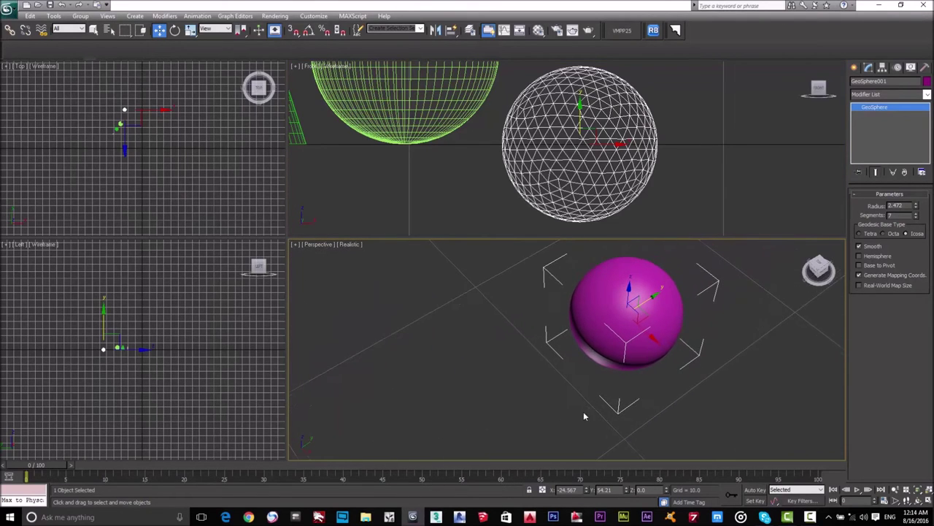
pyautogui.click(864, 249)
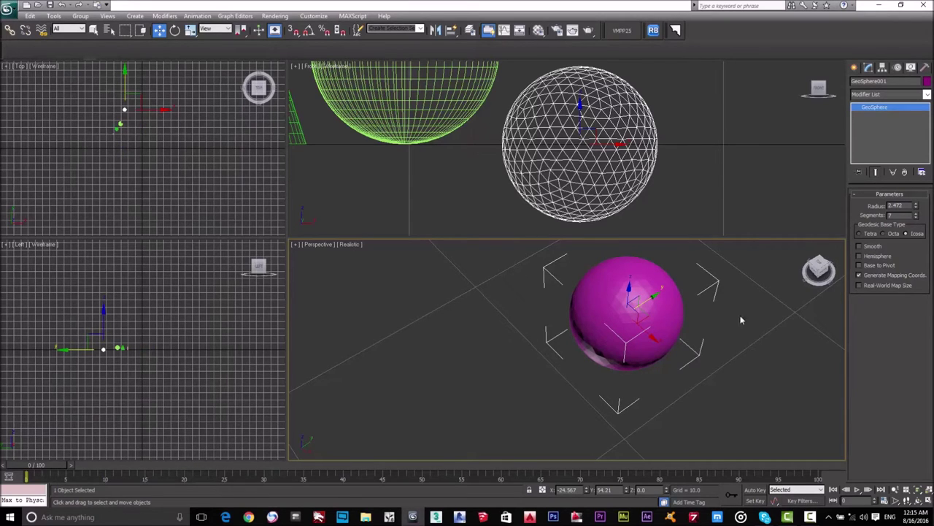
pyautogui.click(860, 248)
# - Toggle the GeoSphere's Hemisphere option on and off several times, ending with it off
pyautogui.click(860, 256)
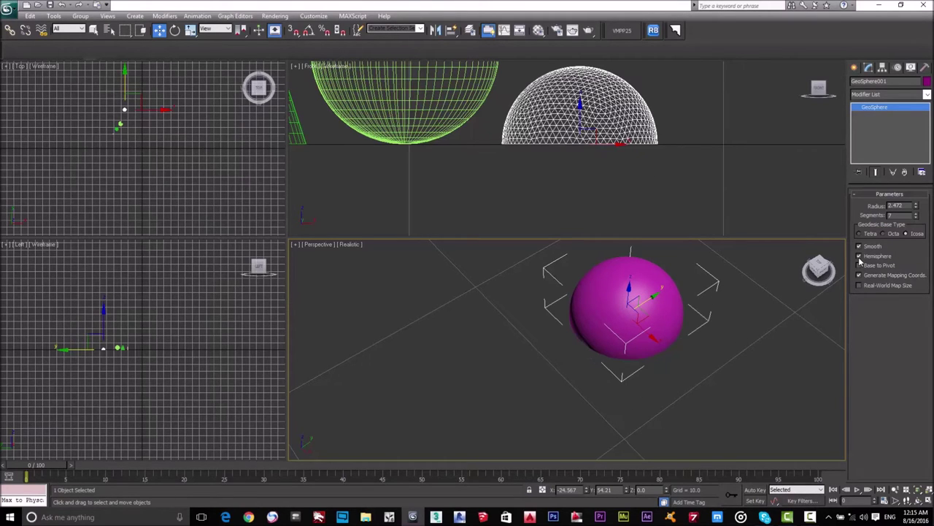
pyautogui.click(860, 256)
pyautogui.click(860, 257)
pyautogui.click(860, 256)
pyautogui.click(859, 256)
pyautogui.click(872, 257)
pyautogui.click(871, 257)
pyautogui.click(871, 257)
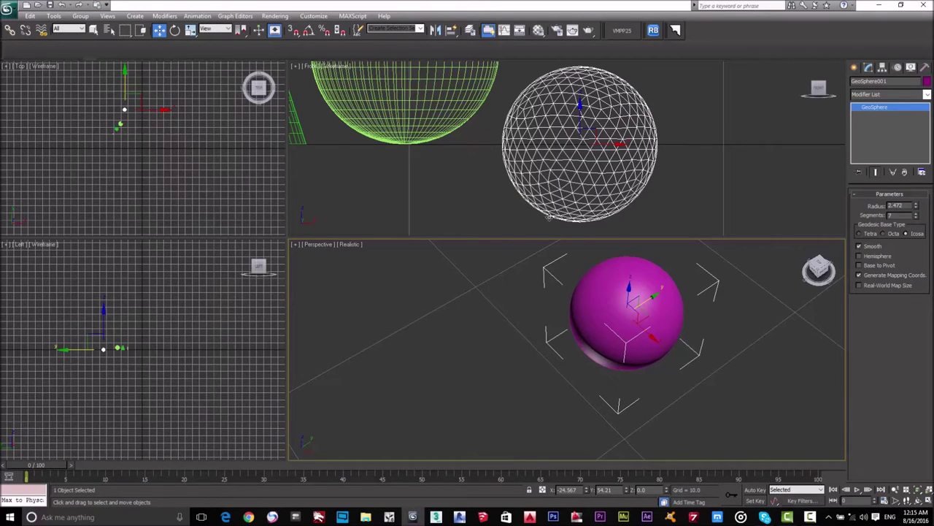
# - Try the Base to Pivot option on the GeoSphere in the Front viewport, and turn it back off
pyautogui.click(711, 151)
pyautogui.click(578, 181)
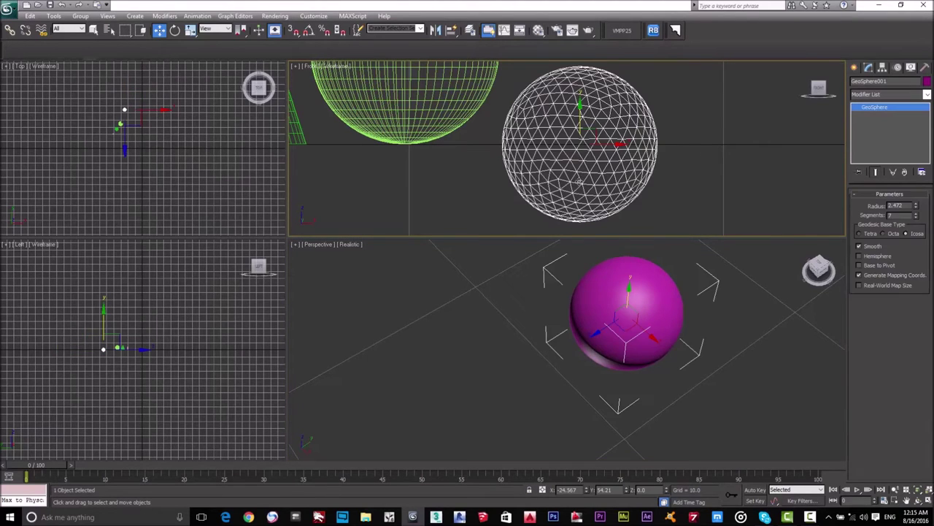
pyautogui.click(871, 266)
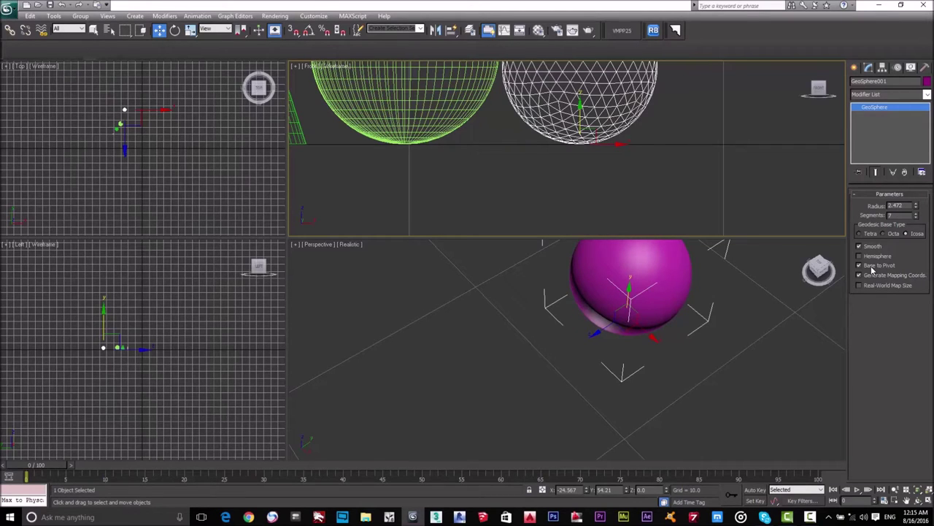
pyautogui.click(871, 266)
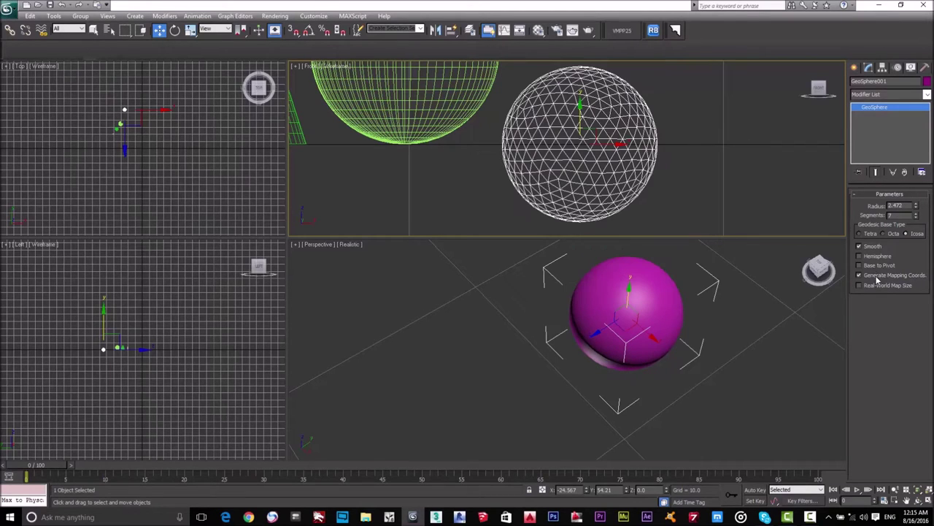
# - Create a cylinder with a radius of about 3.27 and a height of about 8.83 between the sphere and the GeoSphere
pyautogui.click(856, 68)
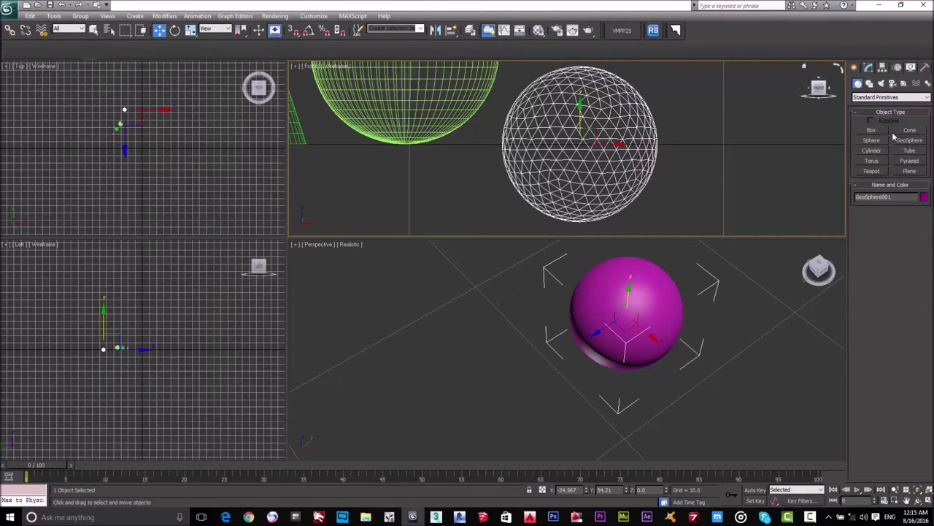
pyautogui.moveTo(539, 330); pyautogui.dragTo(525, 335, button='middle')
pyautogui.scroll(-5, 526, 335)
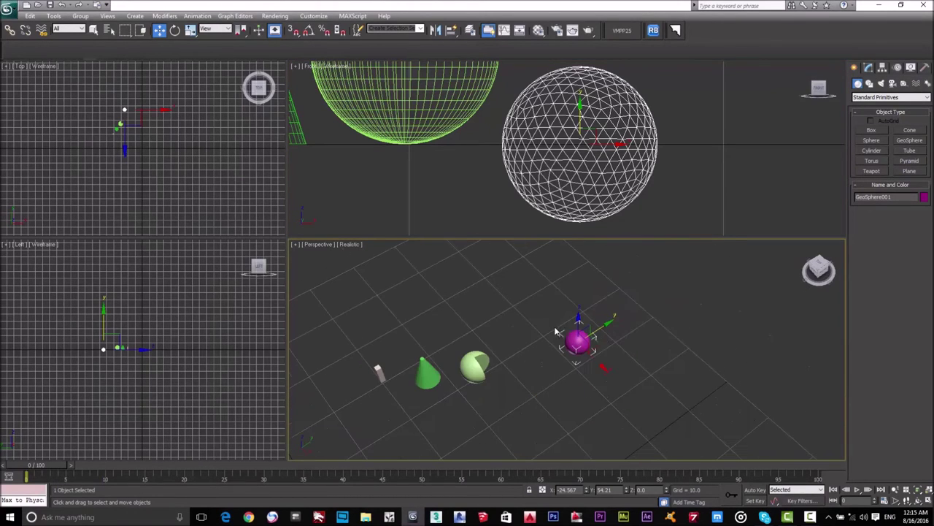
pyautogui.click(872, 150)
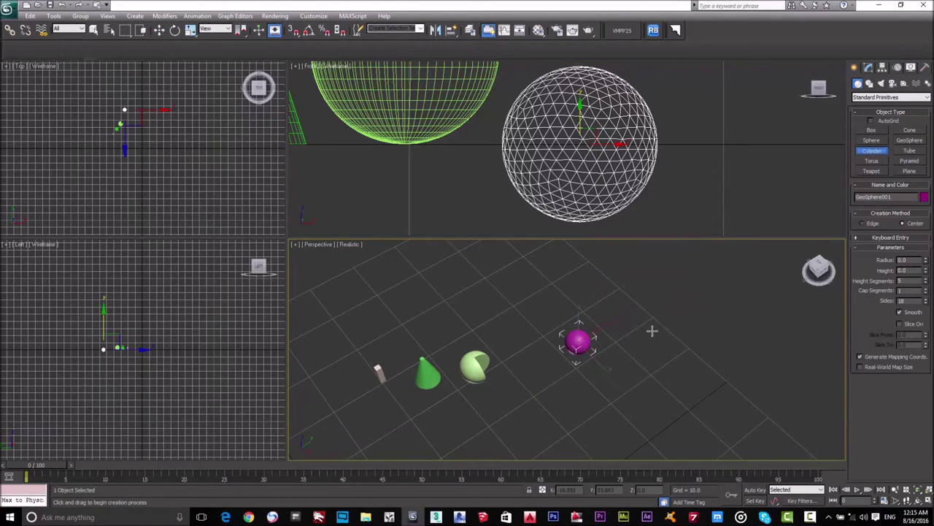
pyautogui.moveTo(523, 357); pyautogui.dragTo(527, 369)
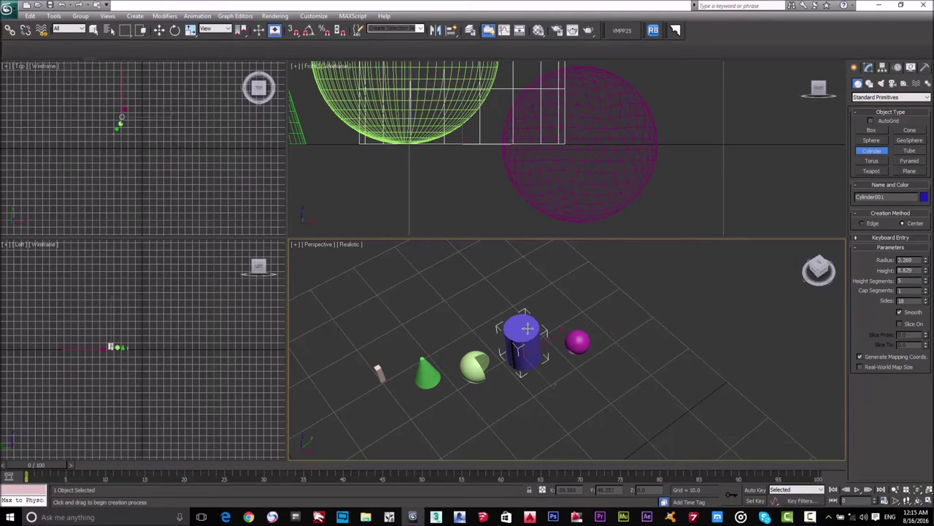
pyautogui.press('w')
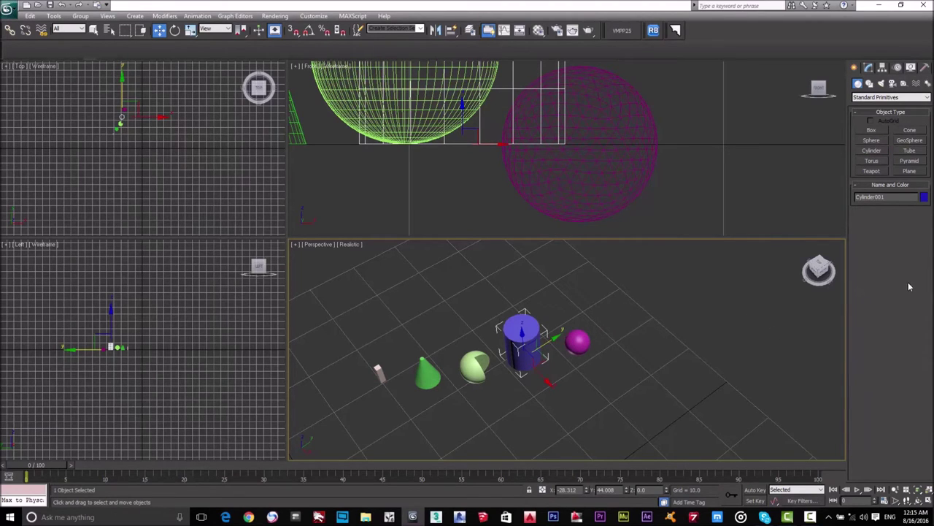
# - Enlarge the Left viewport and frame the row of primitives around the cylinder in it
pyautogui.rightClick(144, 382)
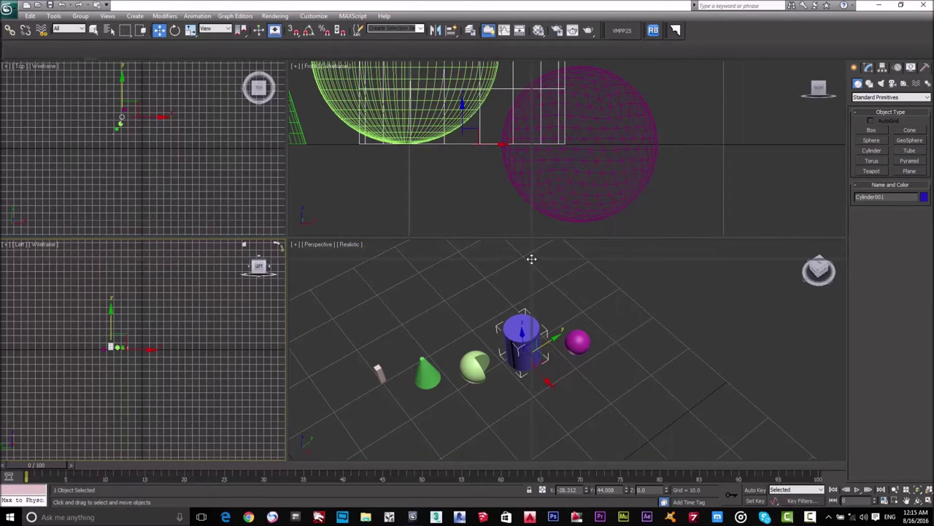
pyautogui.moveTo(556, 274); pyautogui.dragTo(523, 170)
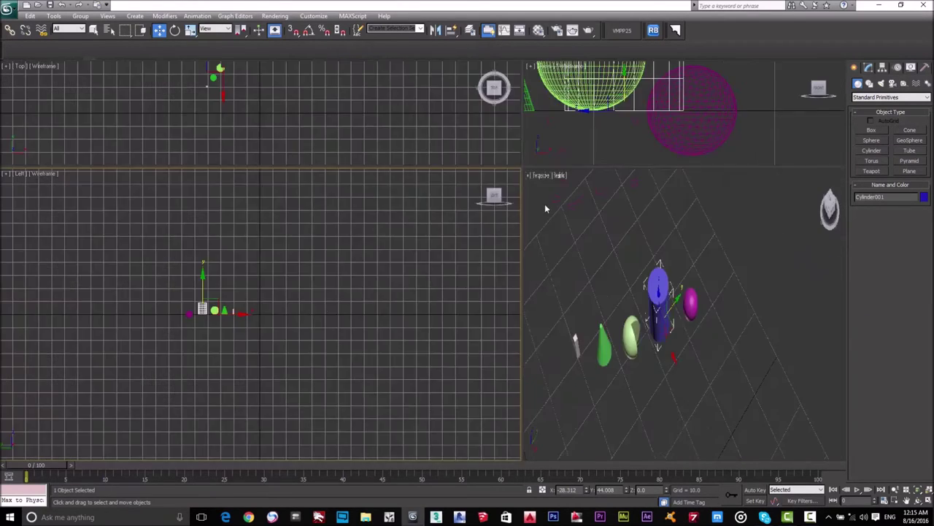
pyautogui.scroll(4, 207, 318)
pyautogui.moveTo(208, 318); pyautogui.dragTo(333, 315, button='middle')
pyautogui.scroll(3, 441, 303)
pyautogui.scroll(-3, 438, 308)
pyautogui.scroll(2, 349, 317)
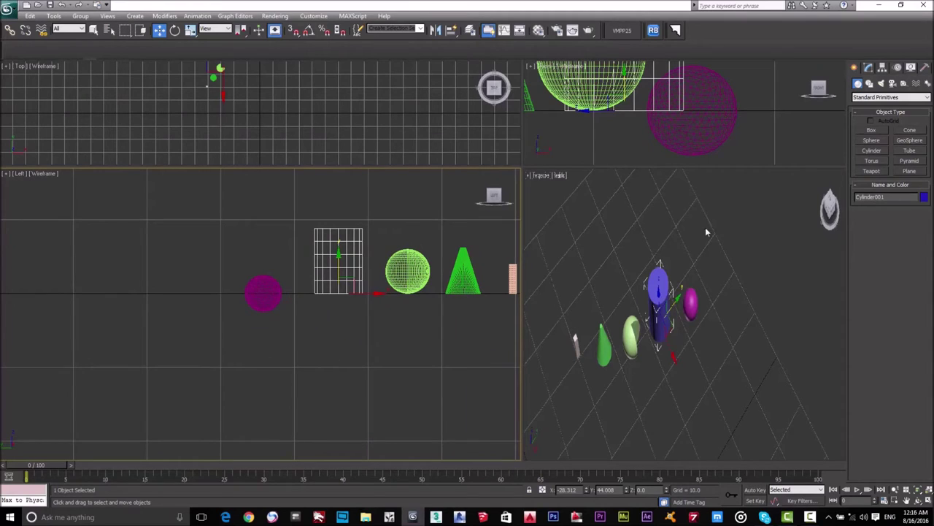
# - Set the cylinder's radius to 0.5 and its height to 4
pyautogui.click(868, 67)
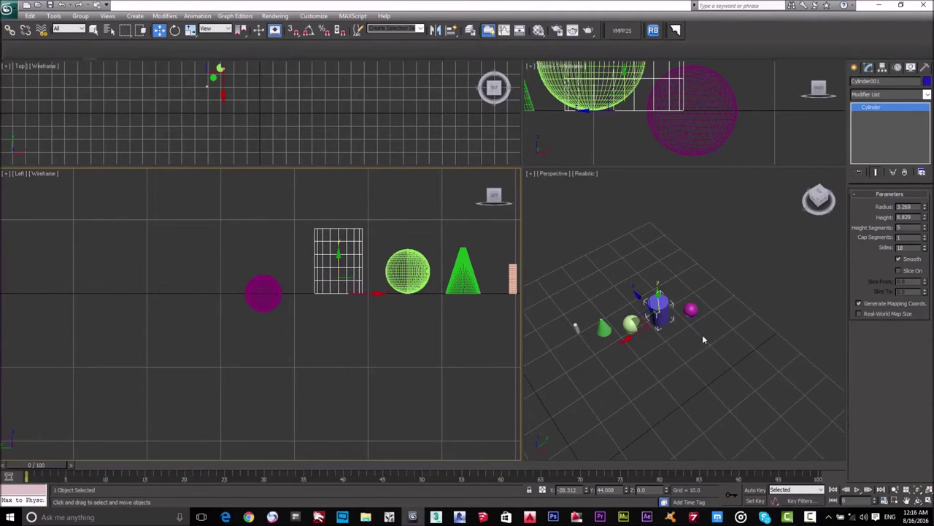
pyautogui.doubleClick(904, 207)
pyautogui.write('0.3')
pyautogui.press('Return')
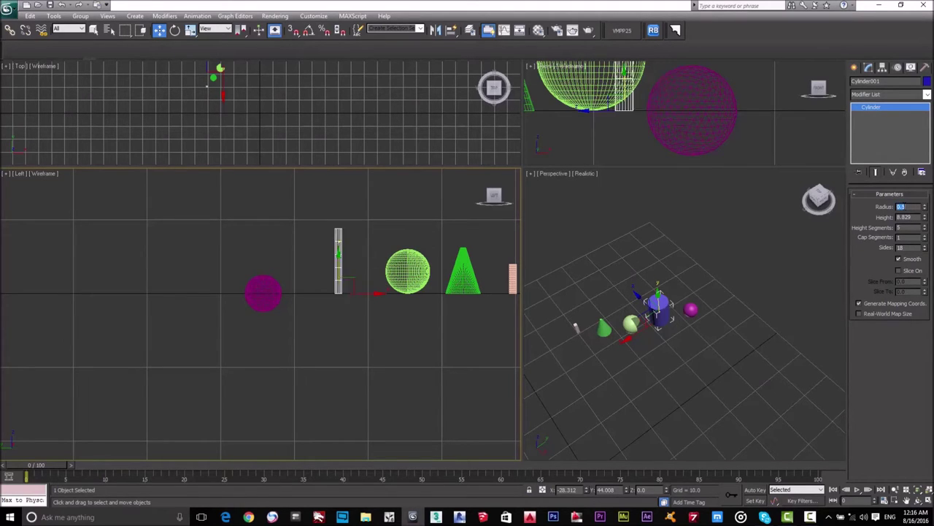
pyautogui.doubleClick(905, 217)
pyautogui.write('4')
pyautogui.press('Return')
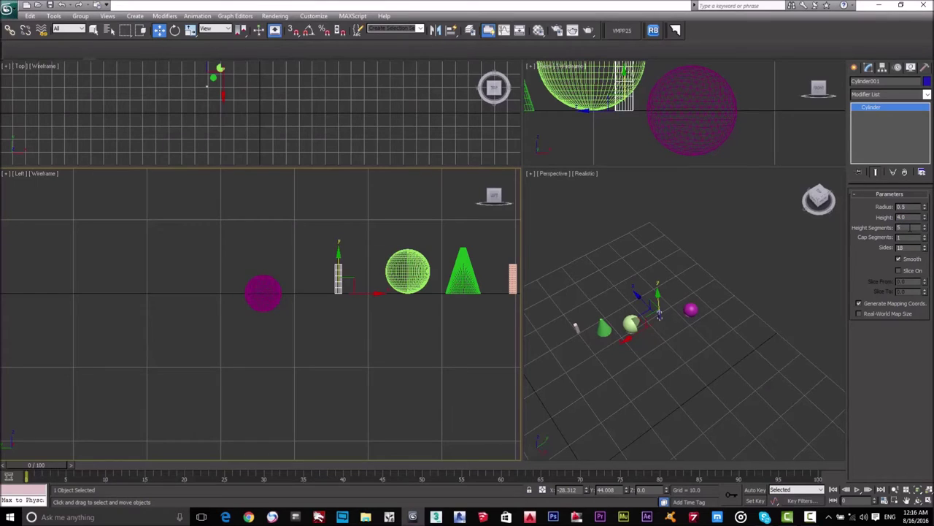
# - Bring the cylinder into close view across the viewports and show edged faces in the Perspective viewport
pyautogui.scroll(5, 284, 344)
pyautogui.moveTo(236, 424); pyautogui.dragTo(162, 421, button='middle')
pyautogui.scroll(2, 162, 421)
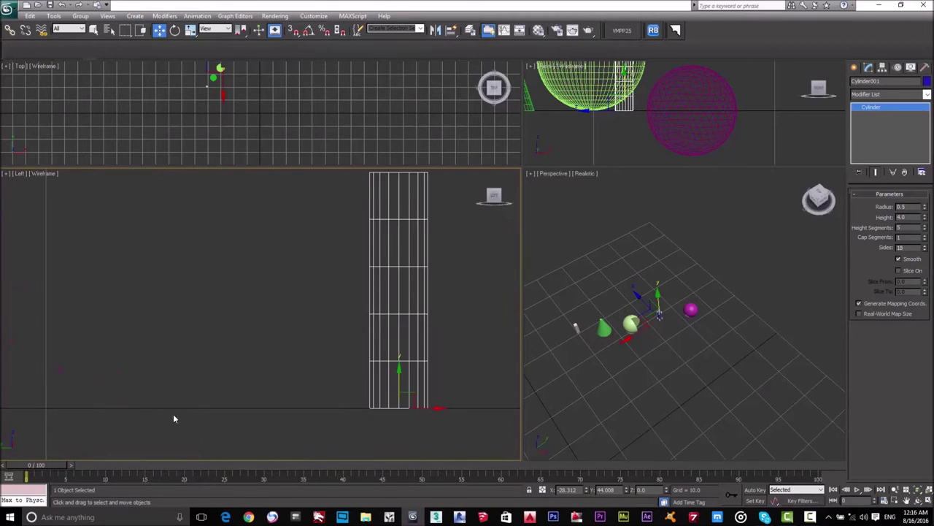
pyautogui.moveTo(296, 384); pyautogui.dragTo(255, 401, button='middle')
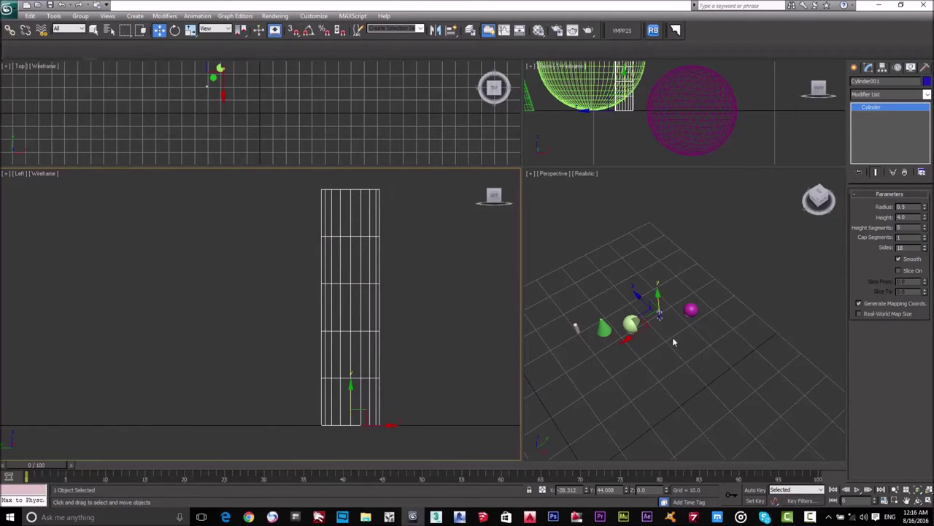
pyautogui.moveTo(236, 92); pyautogui.dragTo(324, 90, button='middle')
pyautogui.scroll(4, 323, 90)
pyautogui.moveTo(387, 114); pyautogui.dragTo(237, 155, button='middle')
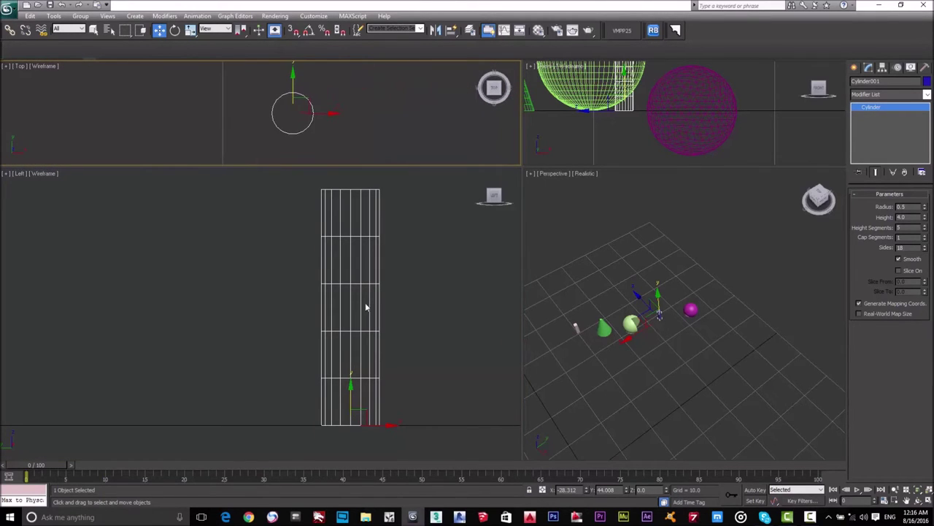
pyautogui.moveTo(663, 158); pyautogui.dragTo(630, 162, button='middle')
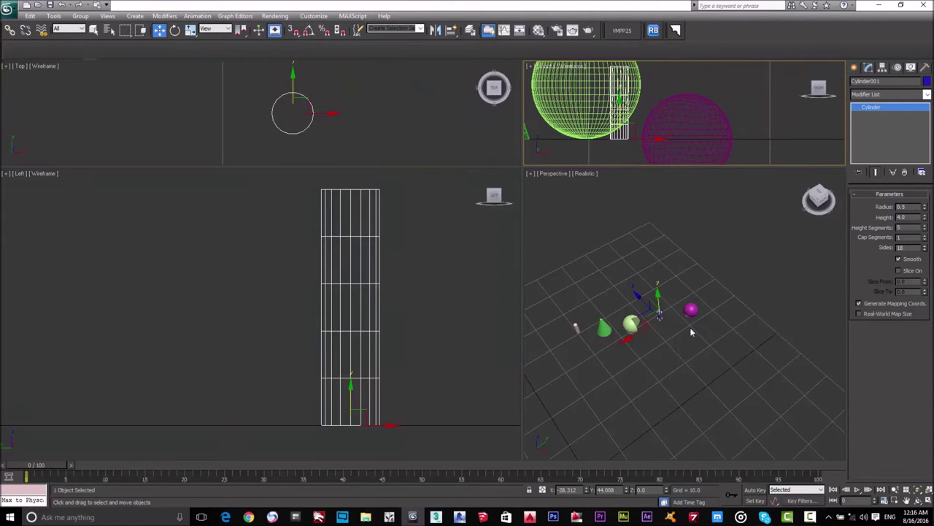
pyautogui.scroll(8, 689, 327)
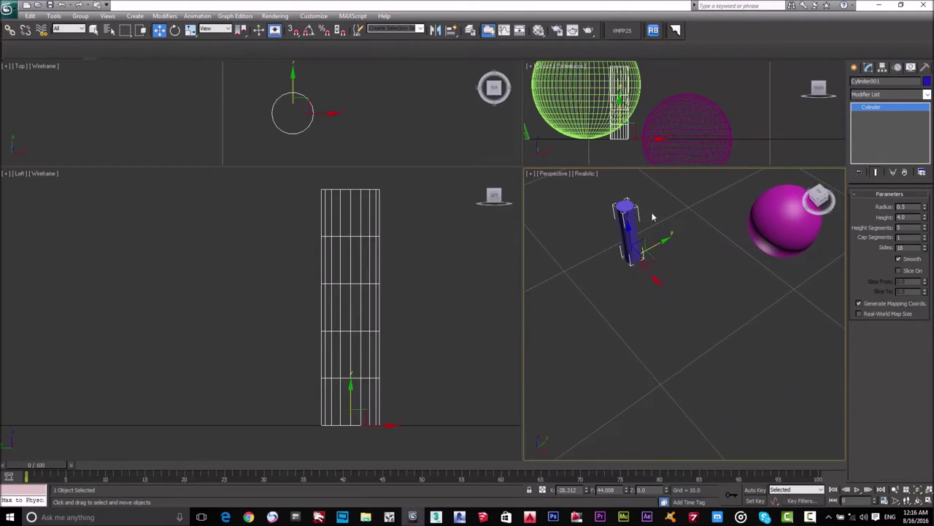
pyautogui.press('F4')
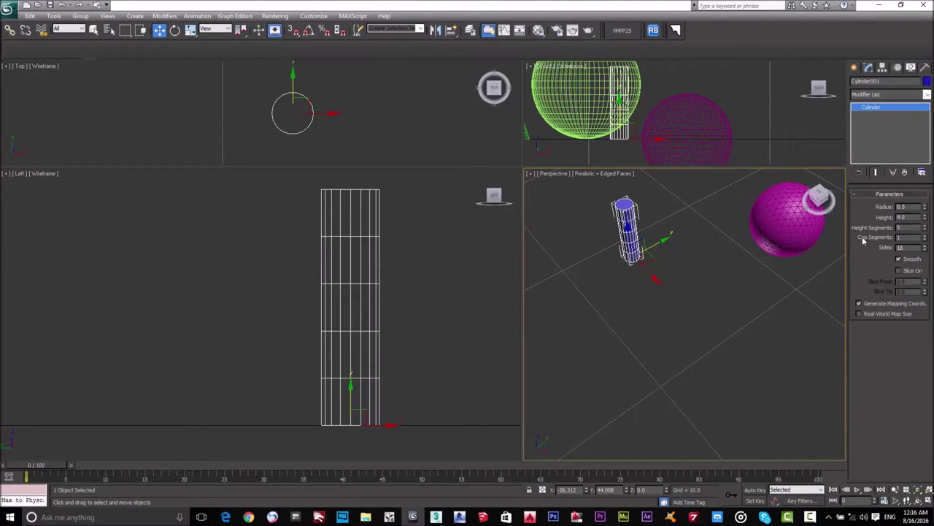
# - Set the cylinder to 15 height segments, 7 cap segments and 27 sides
pyautogui.moveTo(926, 229); pyautogui.dragTo(926, 224)
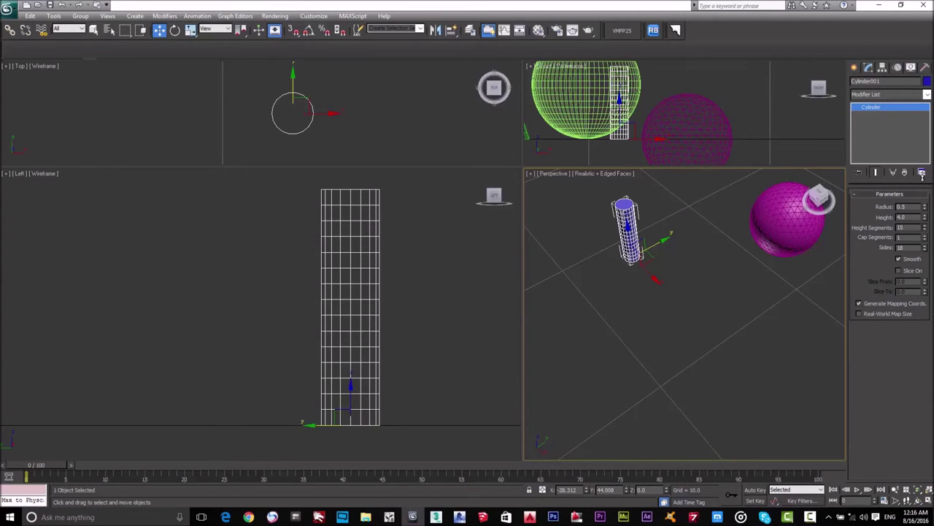
pyautogui.click(926, 238)
pyautogui.click(925, 240)
pyautogui.click(289, 117)
pyautogui.click(610, 258)
pyautogui.click(629, 244)
pyautogui.moveTo(925, 244); pyautogui.dragTo(932, 208)
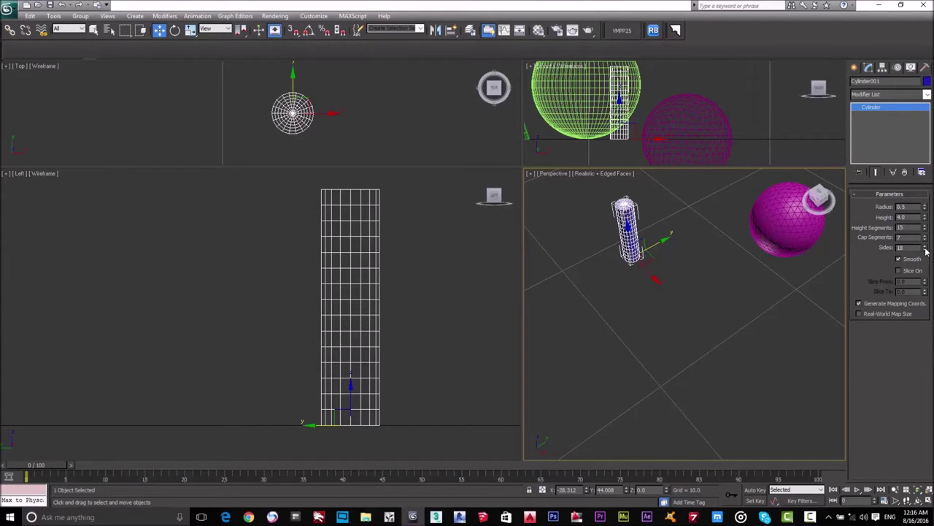
pyautogui.moveTo(927, 250); pyautogui.dragTo(925, 213)
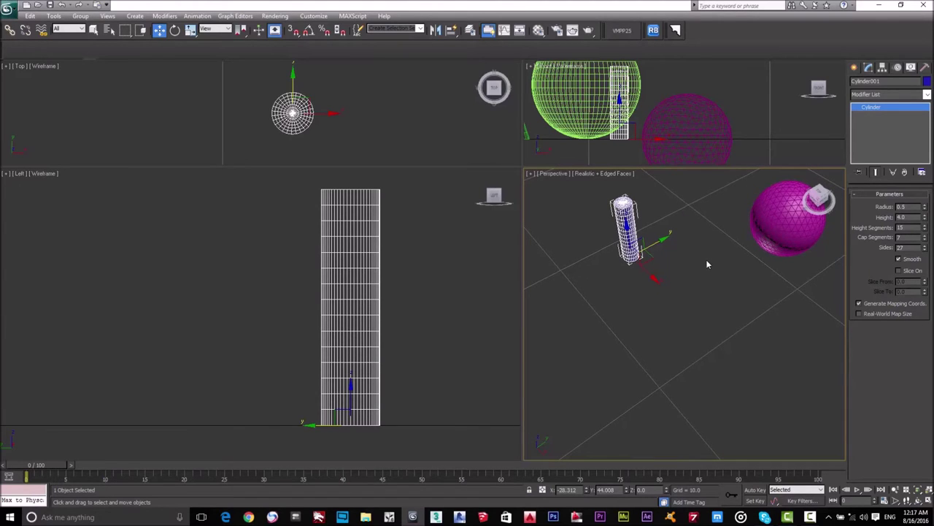
# - Hide the edged faces in the Perspective viewport and toggle the cylinder's Smooth option off and back on
pyautogui.press('z')
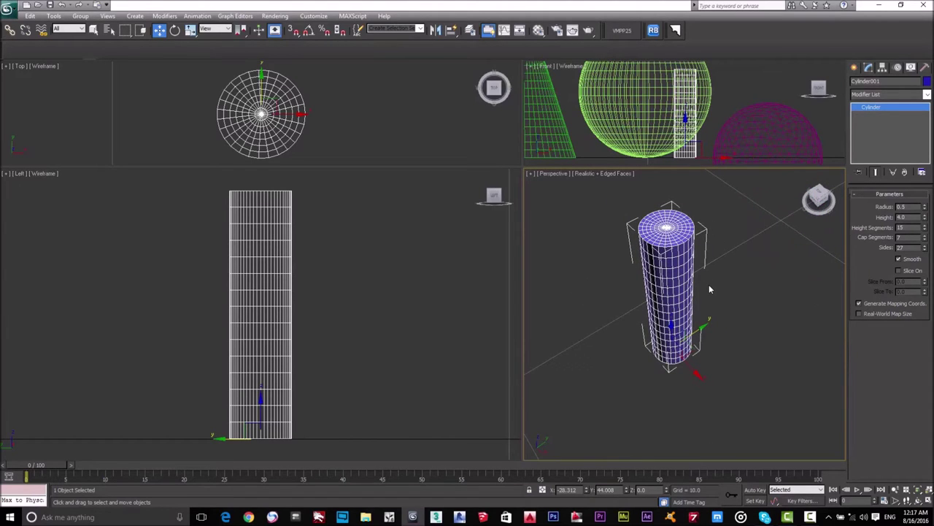
pyautogui.press('F4')
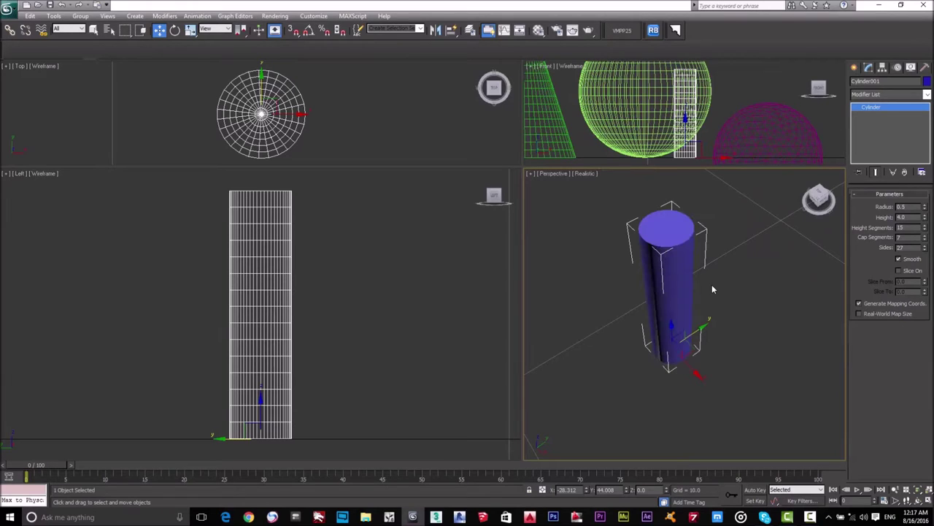
pyautogui.click(898, 260)
pyautogui.click(898, 260)
# - Enable slicing on the cylinder and set Slice From to 180 to cut it in half
pyautogui.click(898, 271)
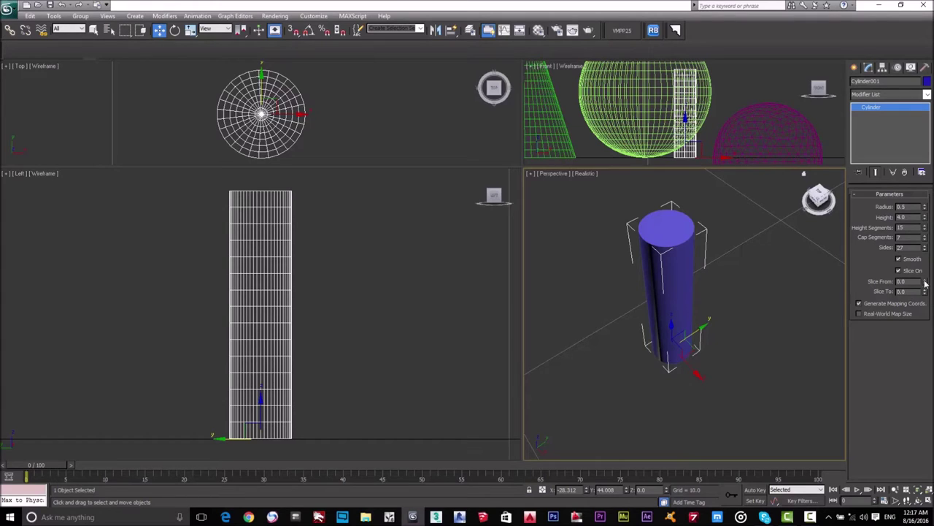
pyautogui.moveTo(926, 283); pyautogui.dragTo(914, 211)
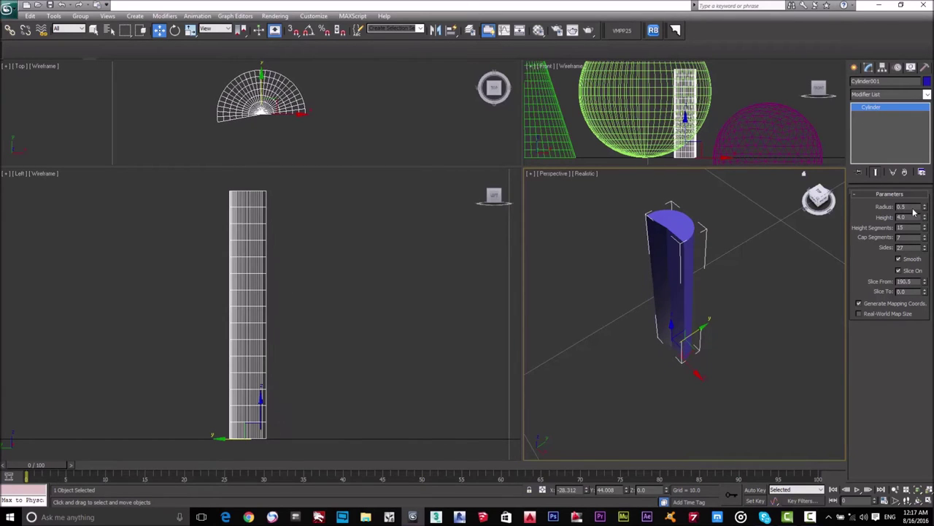
pyautogui.doubleClick(904, 281)
pyautogui.write('180')
pyautogui.press('Return')
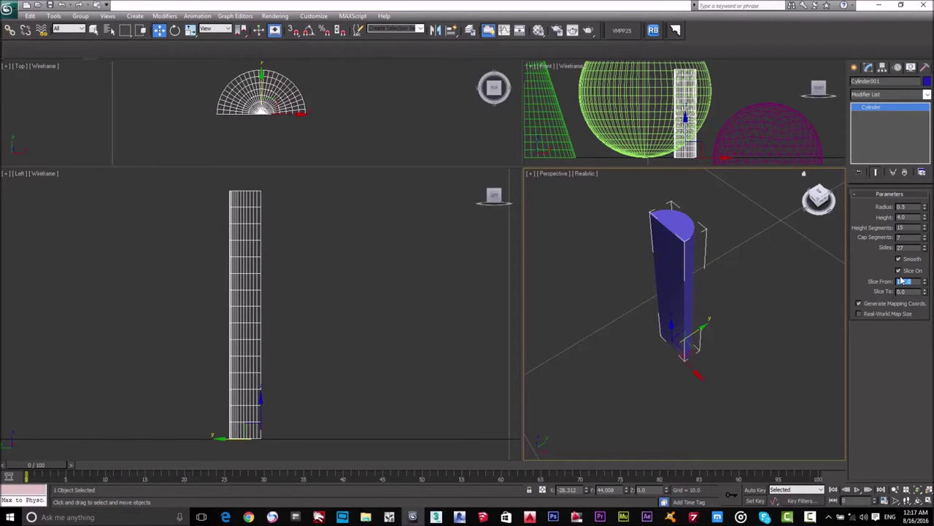
# - Change the cylinder's Slice From to 270, and reduce it so that only a narrow wedge of the cylinder remains
pyautogui.write('270')
pyautogui.press('Return')
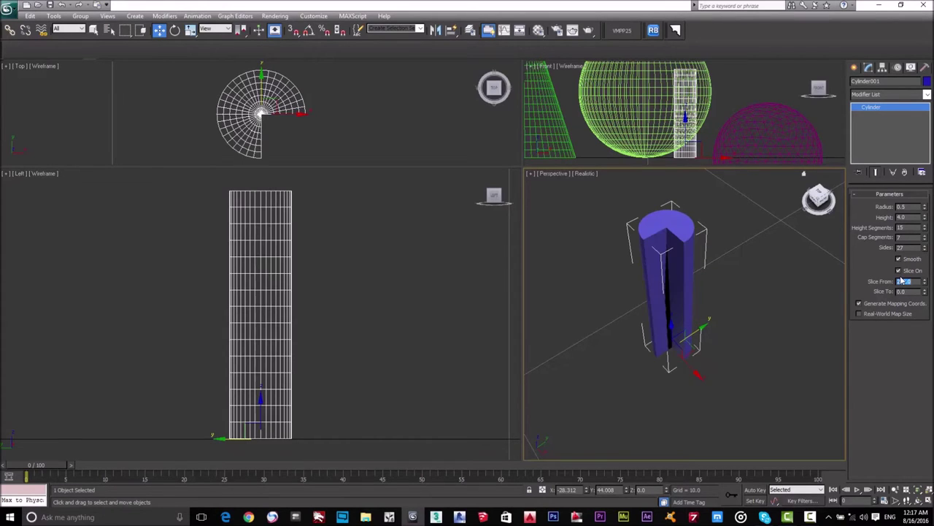
pyautogui.press('Return')
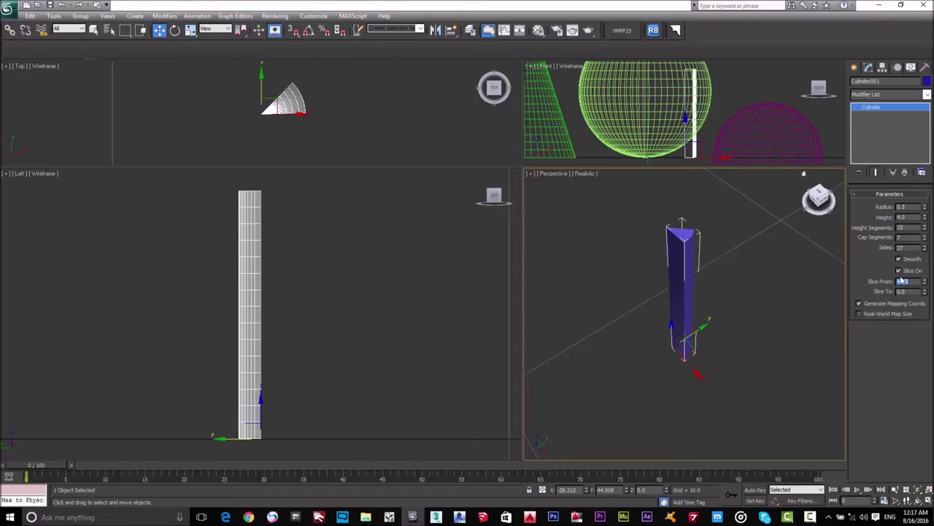
pyautogui.moveTo(925, 290); pyautogui.dragTo(856, 238)
# - Create a tube between the sliced cylinder and the magenta sphere, with radii of about 1.91 and 1.53 and a height of about 3.45
pyautogui.click(856, 68)
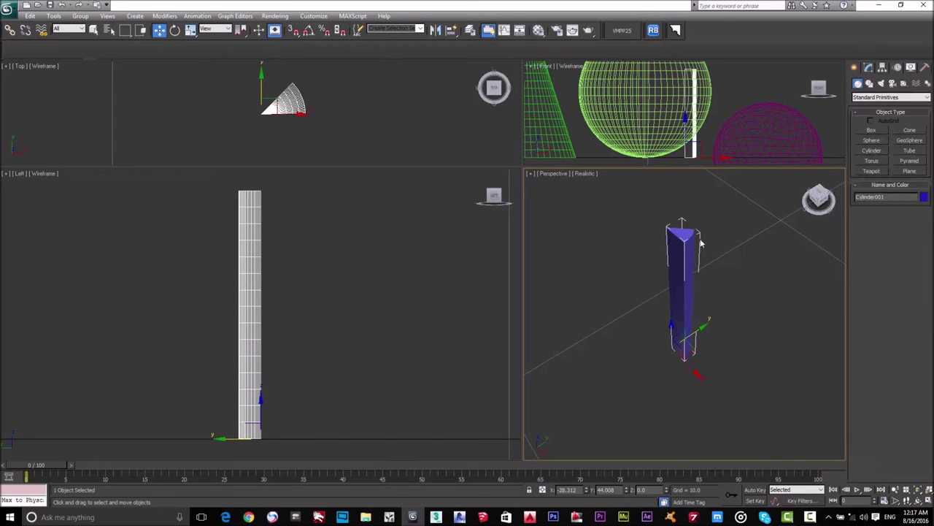
pyautogui.click(868, 68)
pyautogui.click(856, 68)
pyautogui.scroll(-5, 701, 277)
pyautogui.scroll(10, 681, 294)
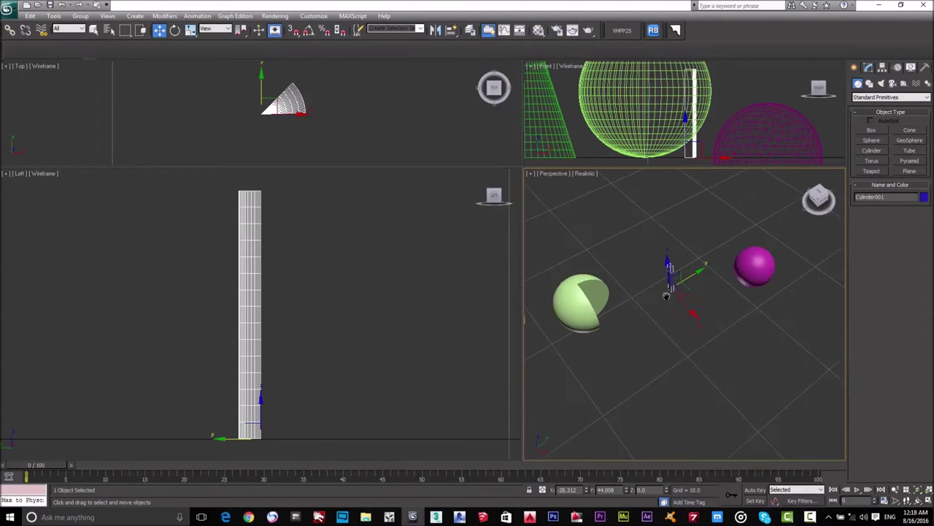
pyautogui.click(910, 150)
pyautogui.moveTo(686, 315)
pyautogui.mouseDown()
pyautogui.moveTo(691, 309)
pyautogui.moveTo(695, 322)
pyautogui.moveTo(690, 305)
pyautogui.mouseUp()
pyautogui.rightClick(690, 305)
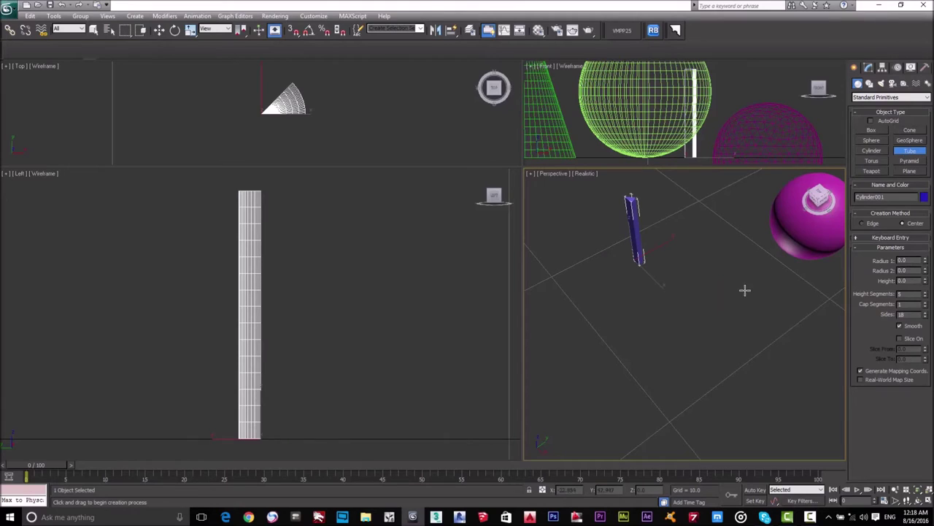
pyautogui.moveTo(700, 294); pyautogui.dragTo(720, 319)
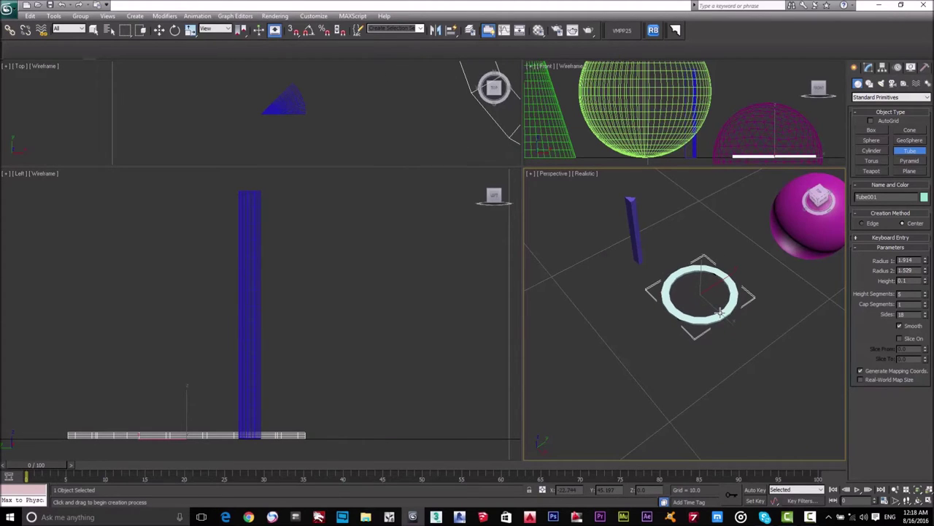
pyautogui.click(720, 311)
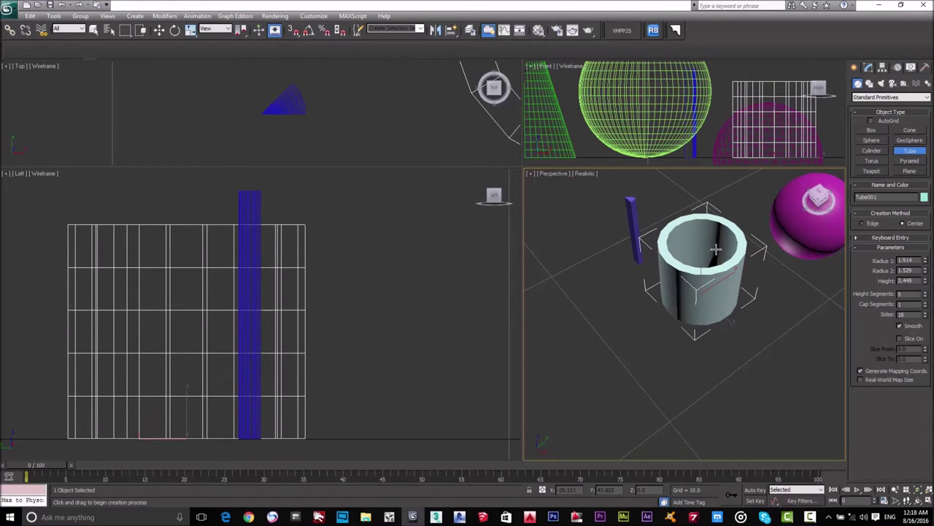
pyautogui.click(711, 241)
pyautogui.press('w')
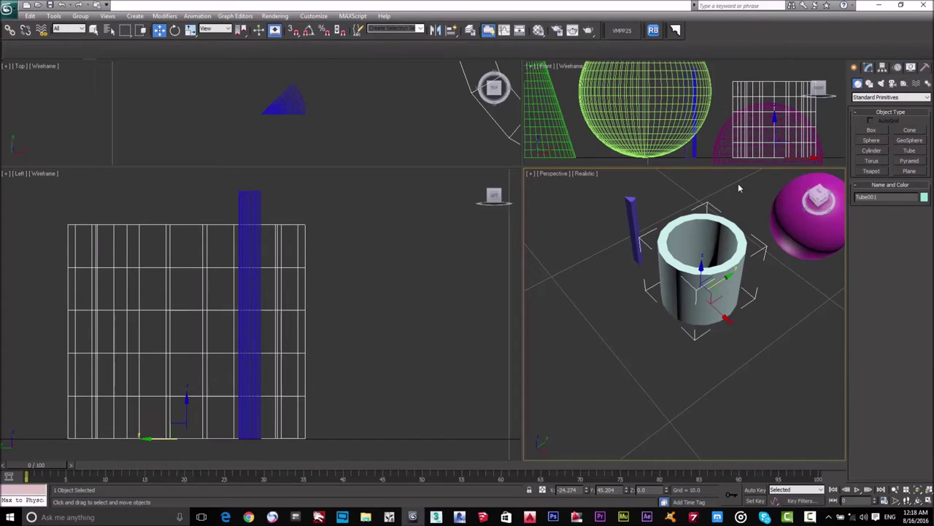
# - Increase the tube's Radius 1 to about 2.2, Radius 2 to about 1.636 and Height to about 6.438
pyautogui.click(868, 68)
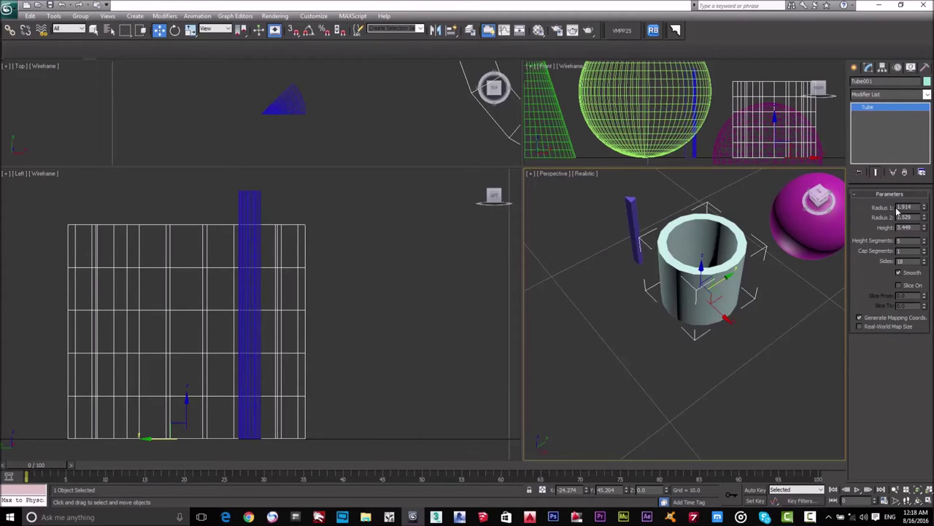
pyautogui.moveTo(923, 210); pyautogui.dragTo(923, 206)
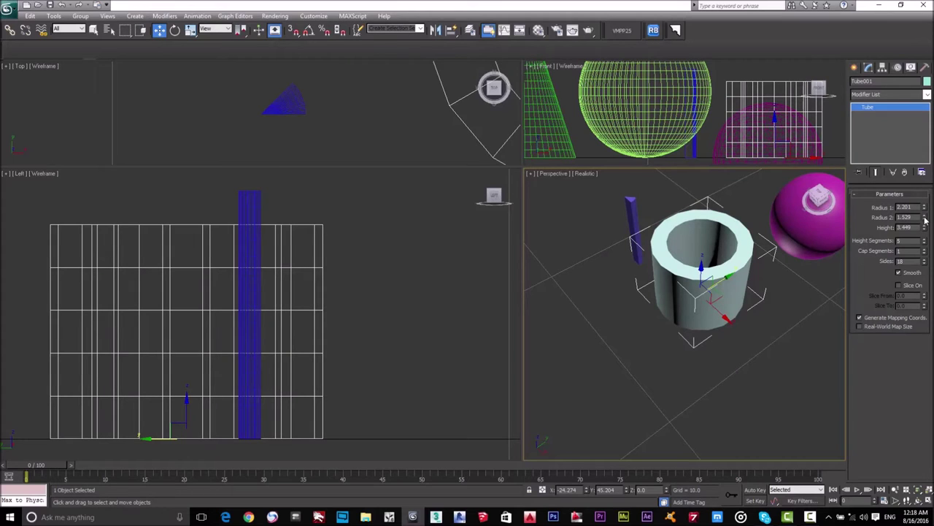
pyautogui.moveTo(925, 219)
pyautogui.mouseDown()
pyautogui.moveTo(932, 227)
pyautogui.moveTo(932, 217)
pyautogui.mouseUp()
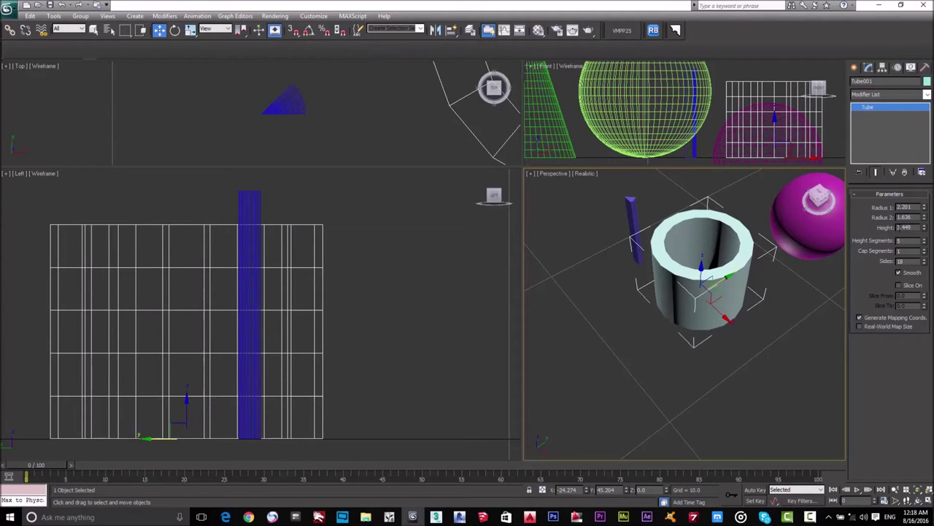
pyautogui.moveTo(924, 228); pyautogui.dragTo(924, 186)
# - Show edged faces in the Perspective viewport and set the tube to 13 height segments, 13 cap segments and 35 sides
pyautogui.press('z')
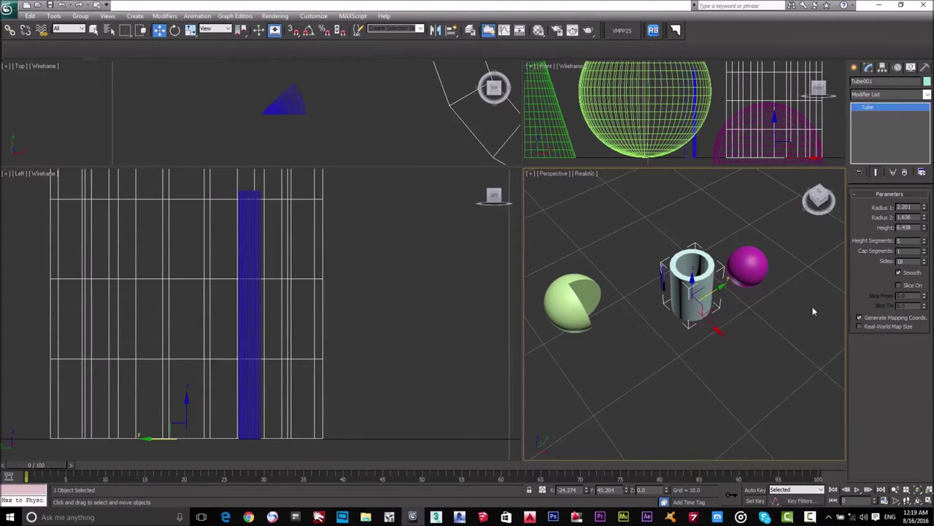
pyautogui.press('F4')
pyautogui.moveTo(925, 243); pyautogui.dragTo(926, 214)
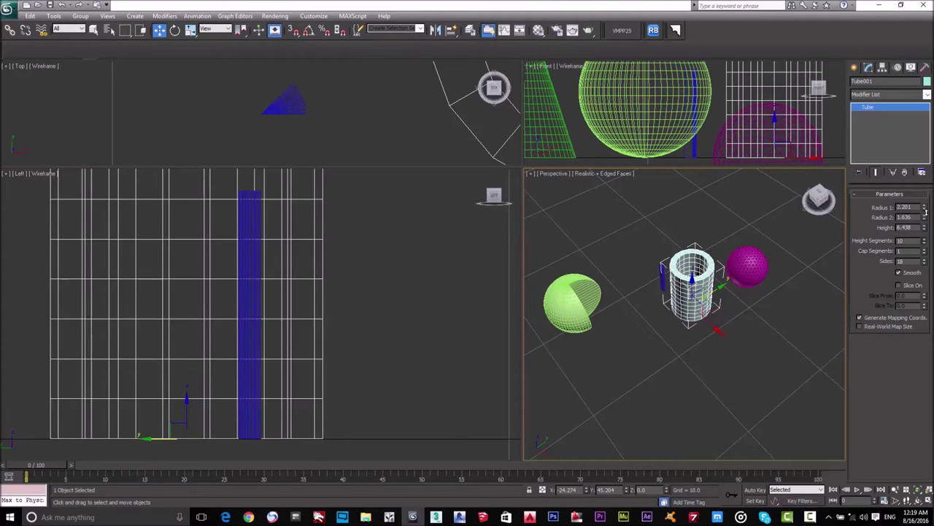
pyautogui.moveTo(926, 251); pyautogui.dragTo(925, 207)
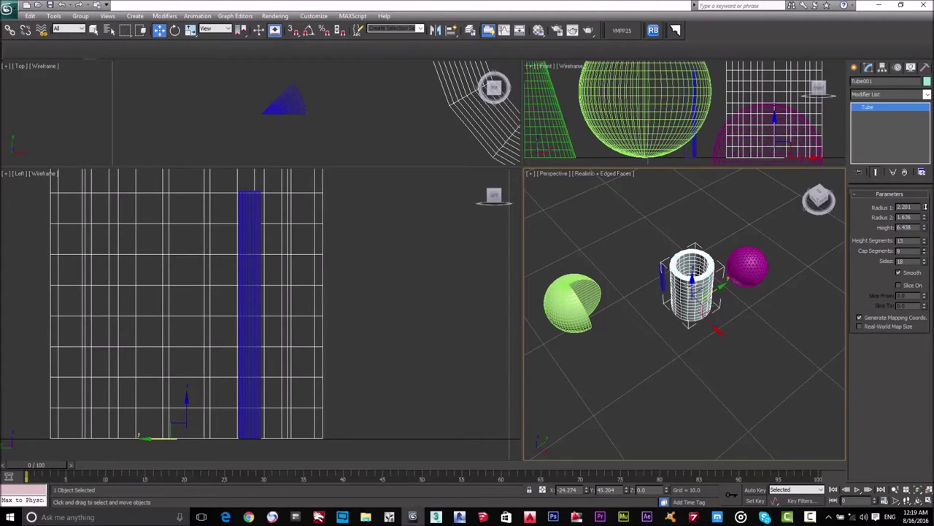
pyautogui.scroll(3, 352, 136)
pyautogui.scroll(-3, 367, 119)
pyautogui.scroll(2, 367, 119)
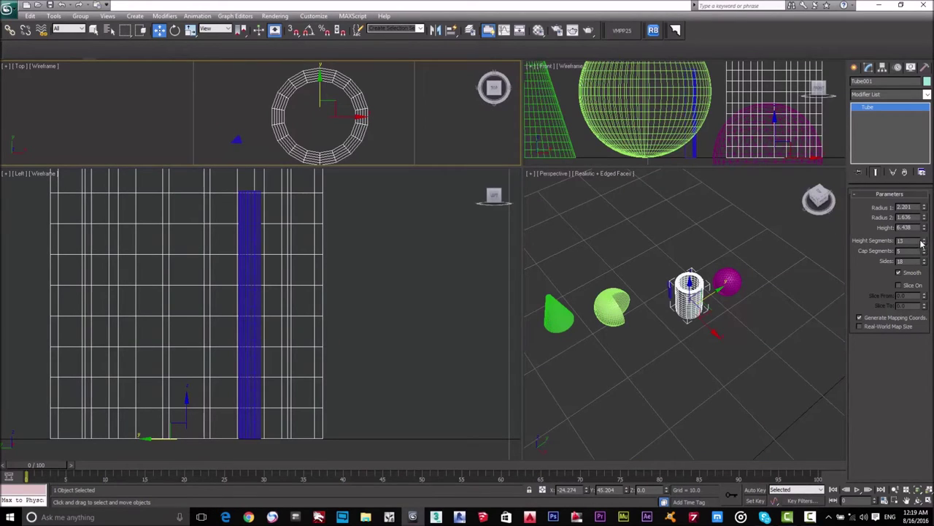
pyautogui.moveTo(924, 252); pyautogui.dragTo(931, 346)
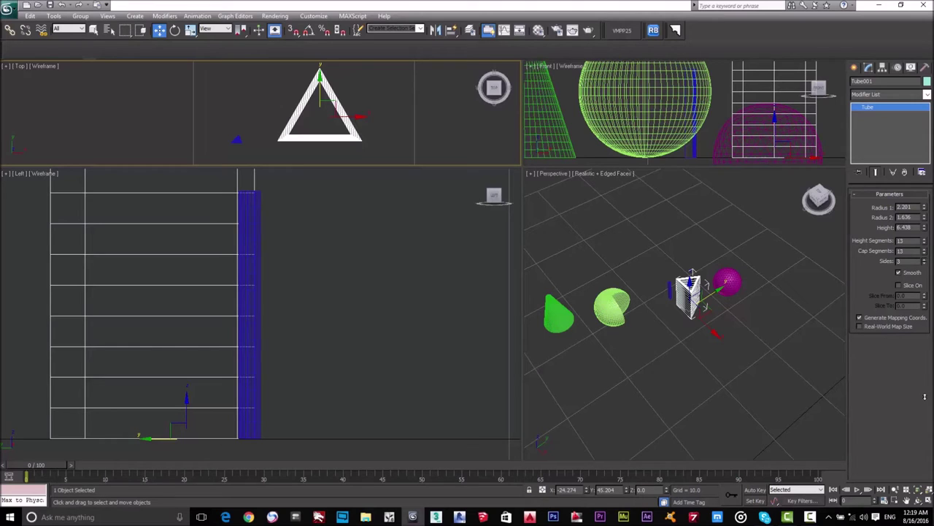
pyautogui.moveTo(924, 396); pyautogui.dragTo(931, 173)
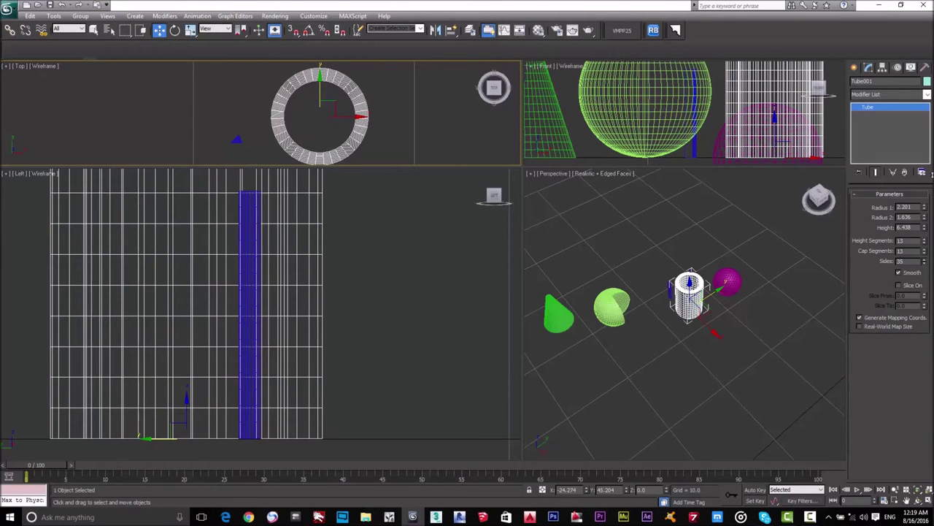
# - Toggle the tube's Smooth and Slice On options, leaving smoothing enabled and slicing disabled
pyautogui.click(898, 273)
pyautogui.click(898, 285)
pyautogui.click(899, 286)
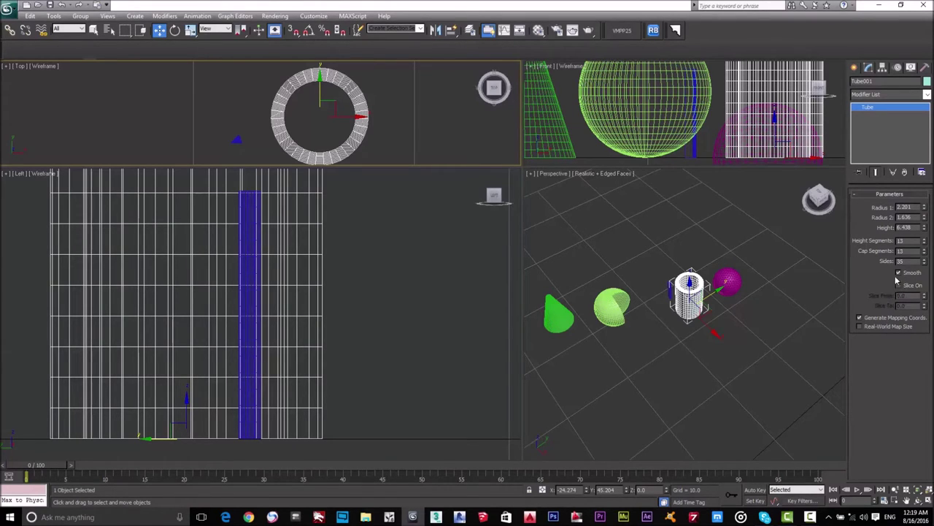
# - Create a torus in front of the tube with radii of about 1.513 and 0.341, and maximize the Perspective viewport around it
pyautogui.click(855, 67)
pyautogui.moveTo(731, 277); pyautogui.dragTo(679, 281, button='middle')
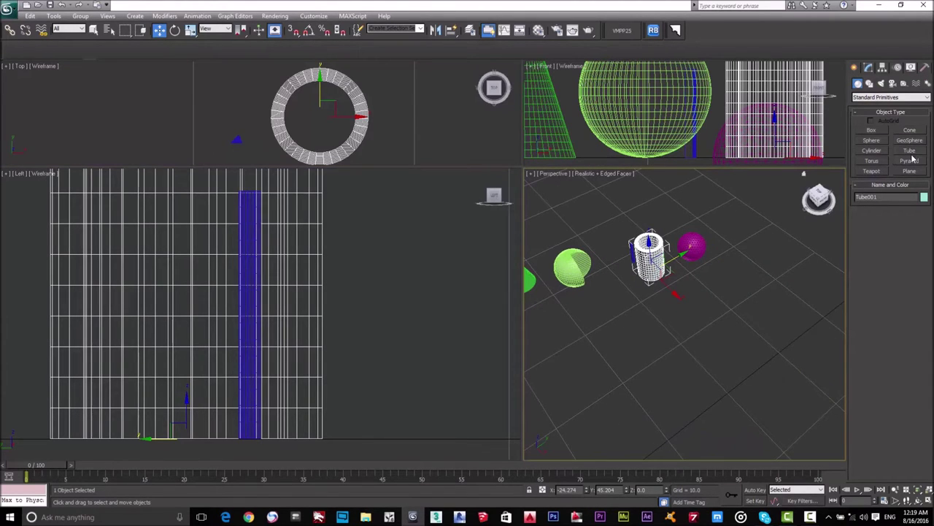
pyautogui.click(873, 162)
pyautogui.moveTo(676, 326); pyautogui.dragTo(693, 349)
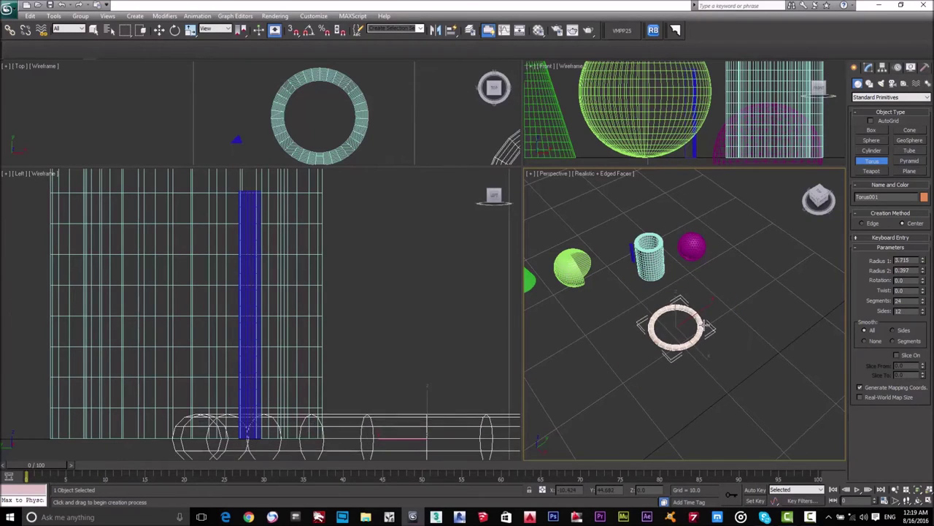
pyautogui.rightClick(695, 344)
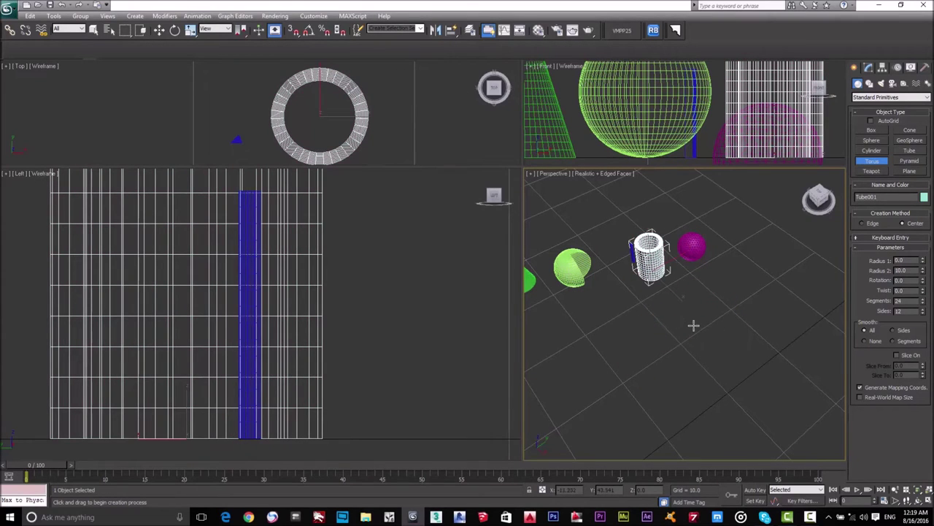
pyautogui.moveTo(686, 325); pyautogui.dragTo(689, 328)
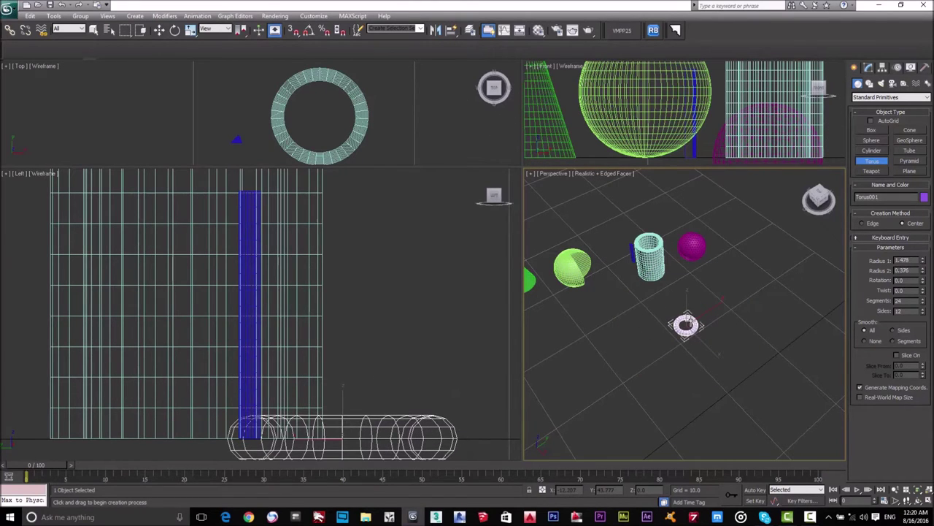
pyautogui.press('z')
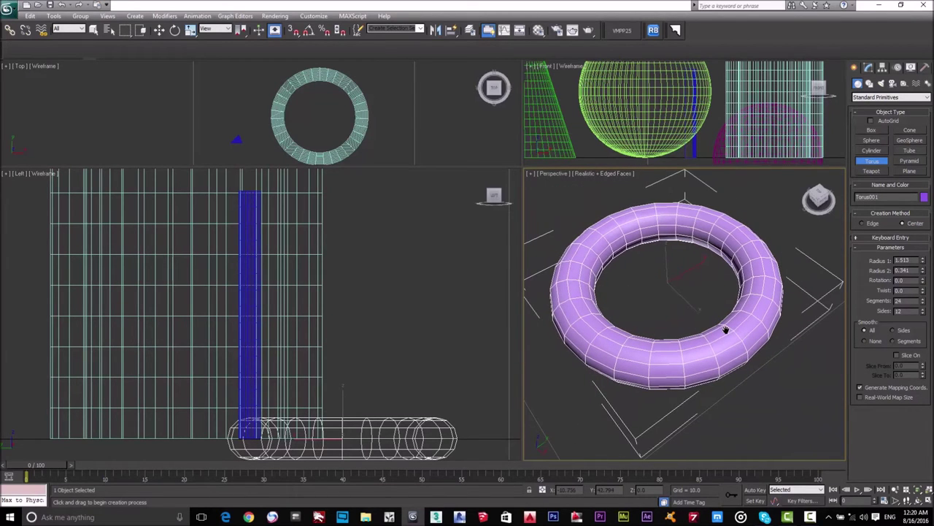
pyautogui.hotkey('alt', 'w')
pyautogui.scroll(-5, 630, 371)
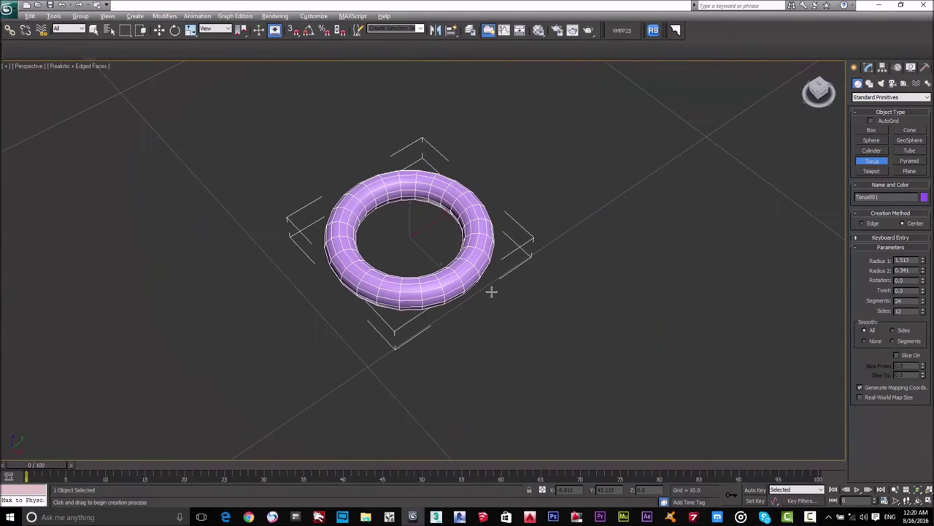
pyautogui.press('z')
pyautogui.press('w')
# - Adjust the torus's Radius 2 to about 0.261 and its Radius 1 to about 1.574
pyautogui.click(869, 66)
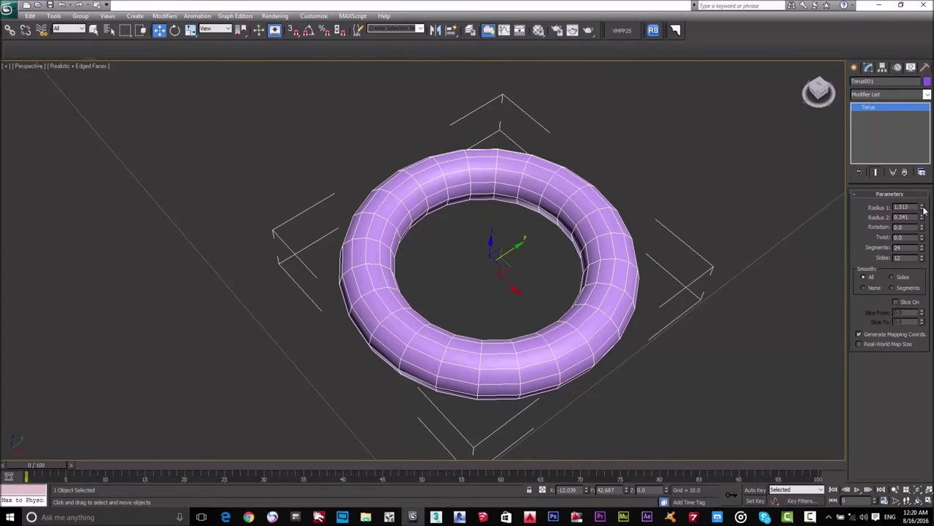
pyautogui.moveTo(923, 209)
pyautogui.mouseDown()
pyautogui.moveTo(923, 181)
pyautogui.moveTo(922, 234)
pyautogui.moveTo(928, 221)
pyautogui.mouseUp()
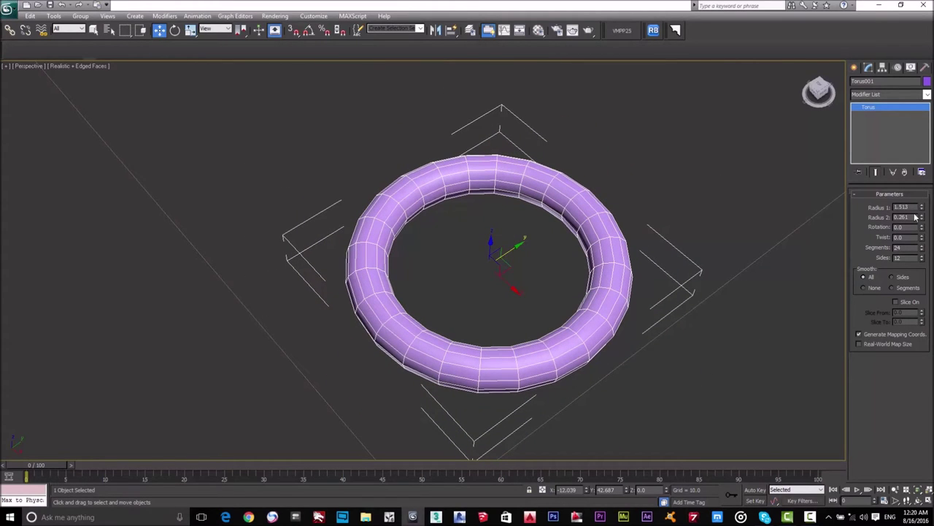
pyautogui.moveTo(925, 208); pyautogui.dragTo(928, 205)
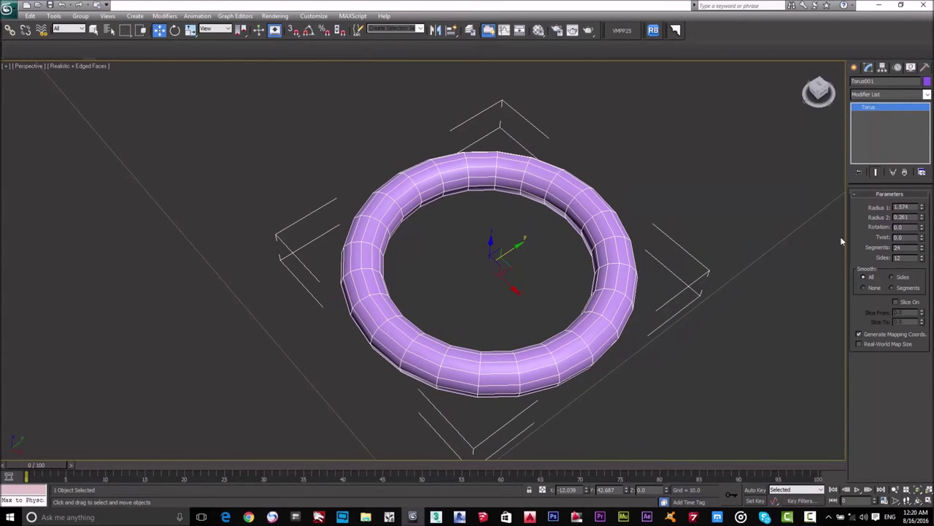
# - View the torus from a lower angle and adjust its Radius 2 to about 0.341 and Radius 1 to about 1.495
pyautogui.keyDown('alt'); pyautogui.moveTo(561, 303); pyautogui.dragTo(579, 237, button='middle'); pyautogui.keyUp('alt')
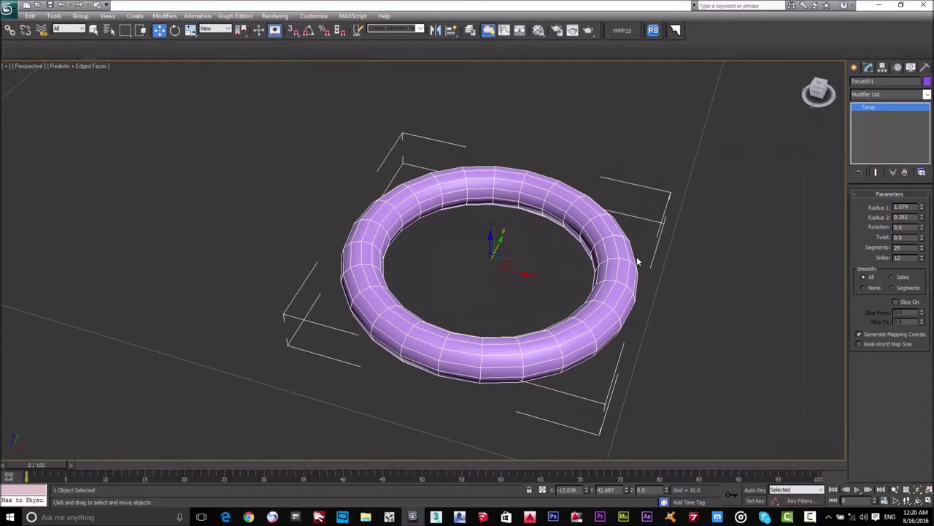
pyautogui.scroll(-3, 577, 248)
pyautogui.scroll(3, 588, 256)
pyautogui.scroll(-3, 592, 256)
pyautogui.scroll(3, 592, 254)
pyautogui.moveTo(713, 271); pyautogui.dragTo(689, 275, button='middle')
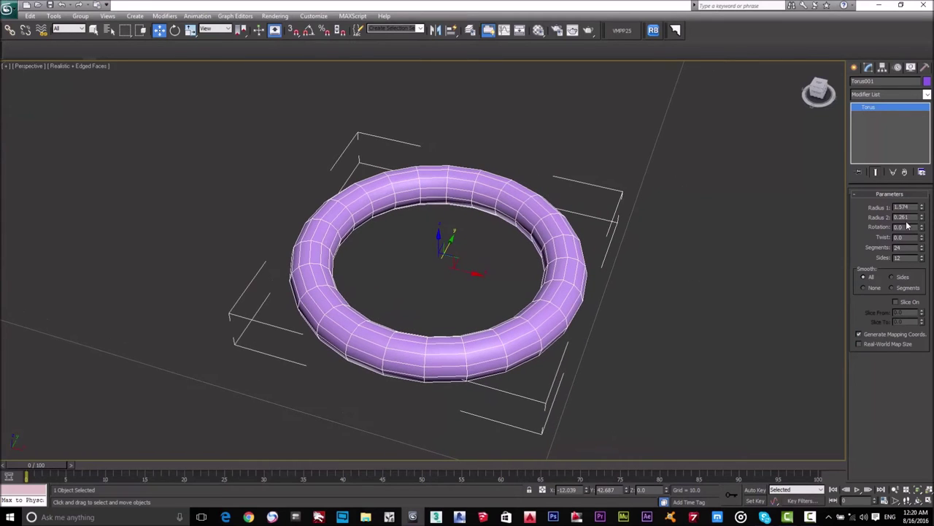
pyautogui.moveTo(924, 219)
pyautogui.mouseDown()
pyautogui.moveTo(924, 186)
pyautogui.moveTo(921, 208)
pyautogui.mouseUp()
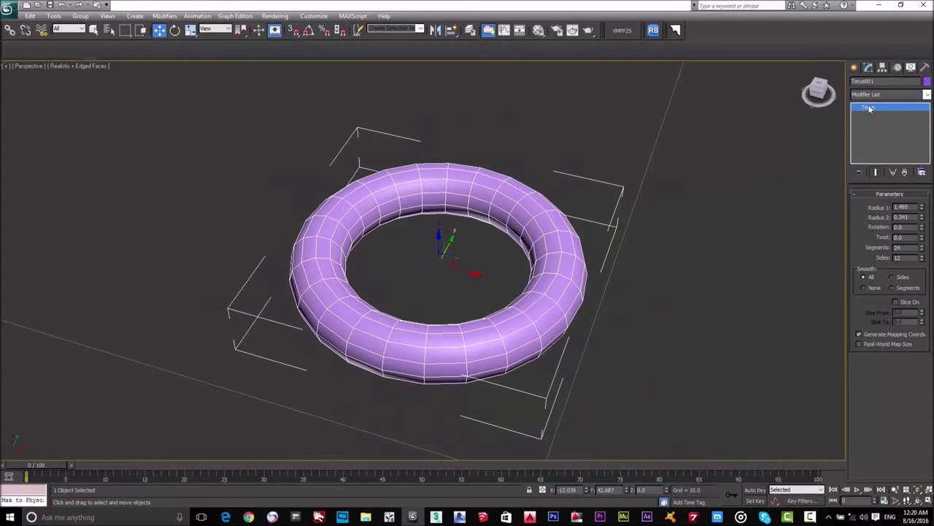
# - Set the torus to 27 segments and 5 sides, and vary its Rotation before returning it to 0
pyautogui.click(921, 245)
pyautogui.moveTo(922, 259)
pyautogui.mouseDown()
pyautogui.moveTo(924, 285)
pyautogui.moveTo(920, 273)
pyautogui.mouseUp()
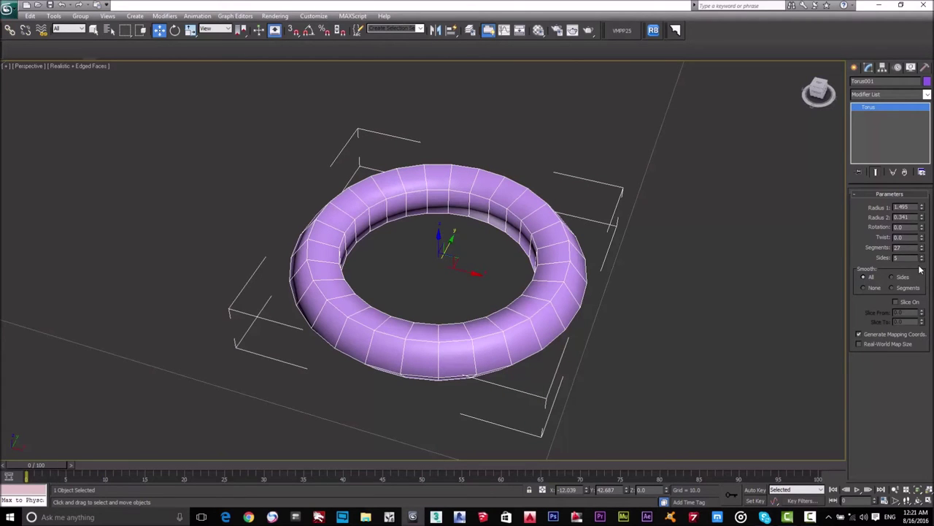
pyautogui.moveTo(922, 228); pyautogui.dragTo(881, 487)
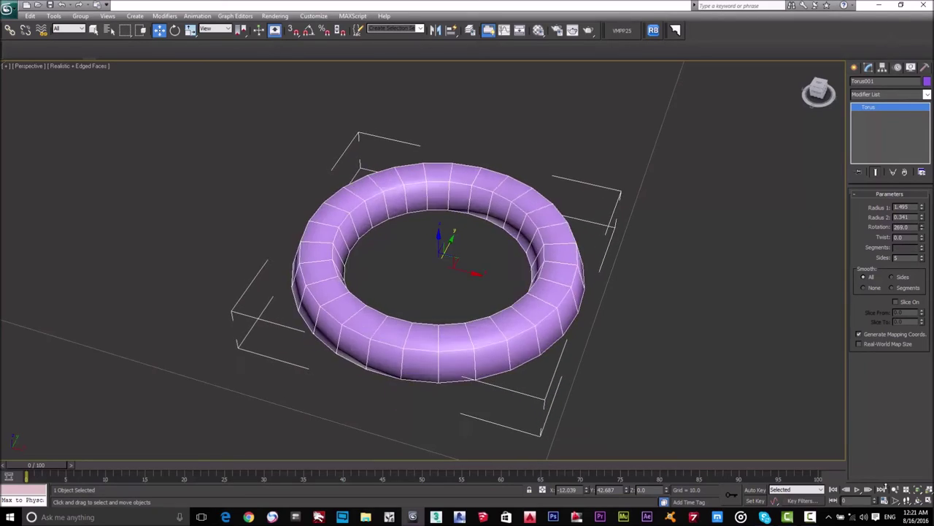
pyautogui.moveTo(899, 44); pyautogui.dragTo(921, 321)
# - Increase the torus's Twist to about 1121 so its surface spirals around the ring
pyautogui.moveTo(926, 269); pyautogui.dragTo(907, 91)
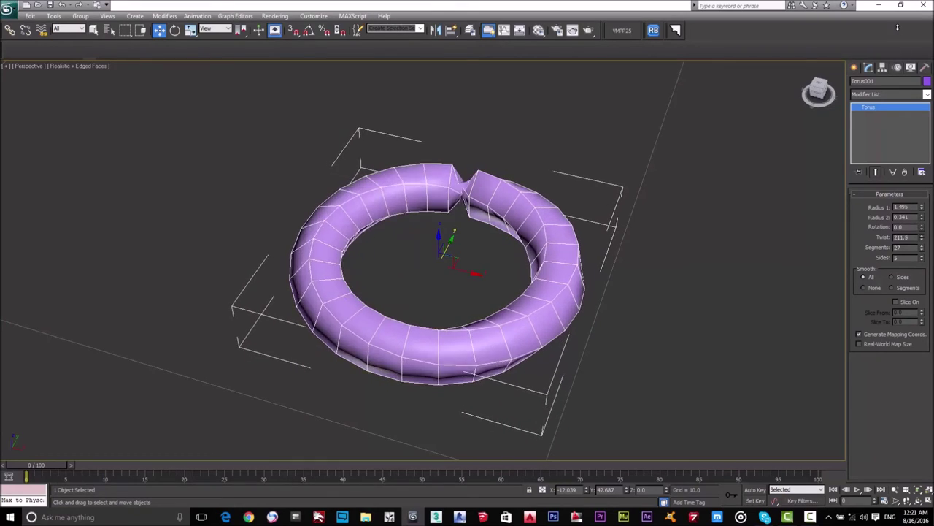
pyautogui.moveTo(893, 376); pyautogui.dragTo(770, 405)
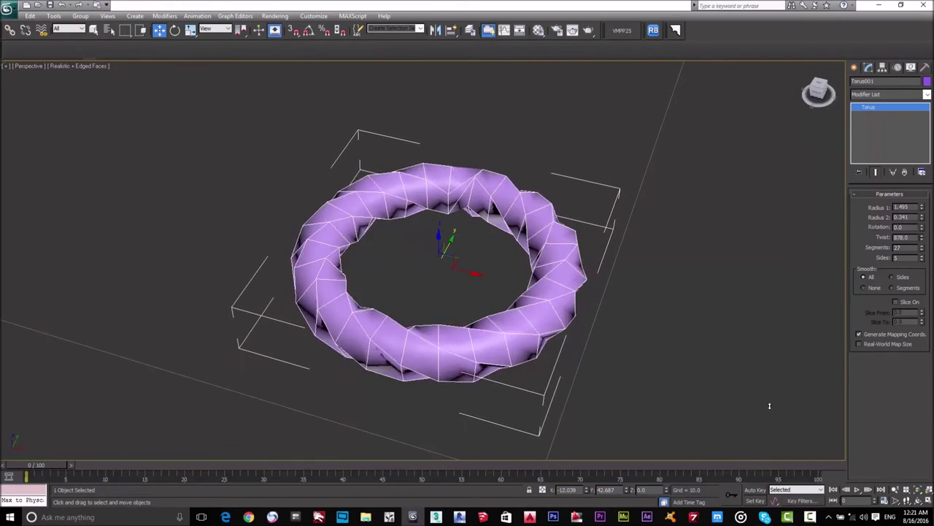
pyautogui.moveTo(737, 141); pyautogui.dragTo(737, 177)
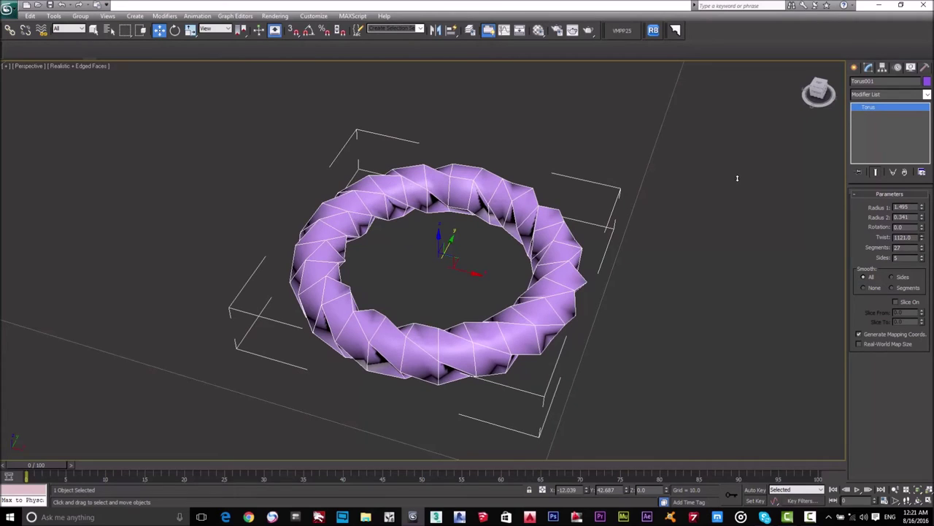
# - Hide the edged faces display and reset the torus's twist to 0
pyautogui.press('F4')
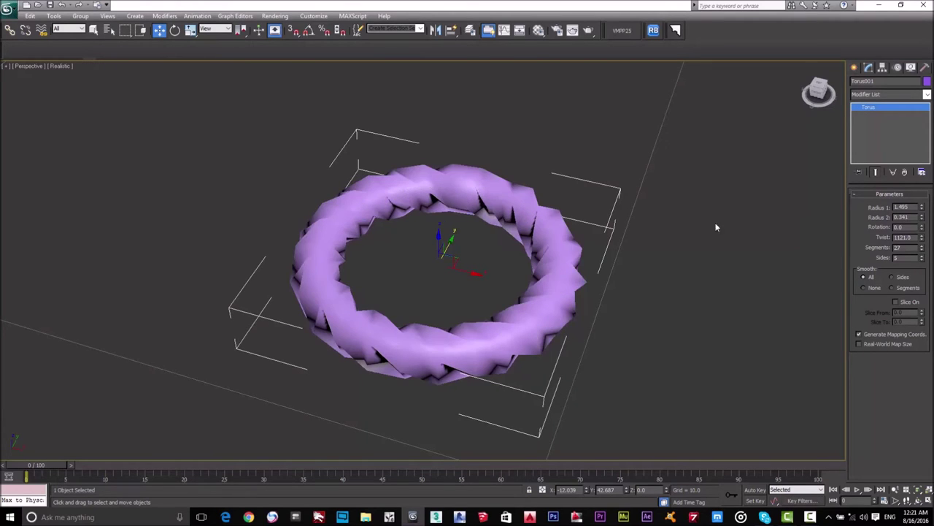
pyautogui.scroll(4, 460, 355)
pyautogui.scroll(-5, 461, 356)
pyautogui.rightClick(922, 238)
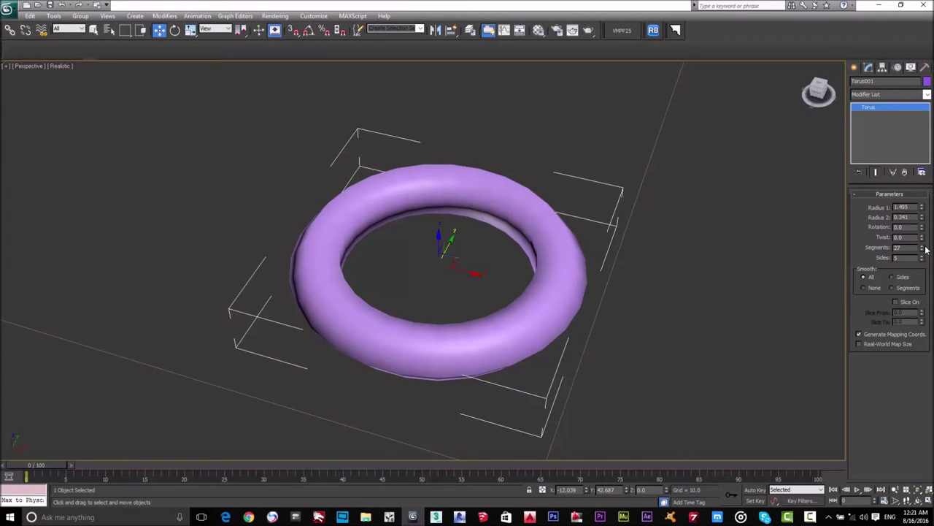
# - Set the torus to 184 segments and 26 sides
pyautogui.moveTo(924, 249); pyautogui.dragTo(925, 219)
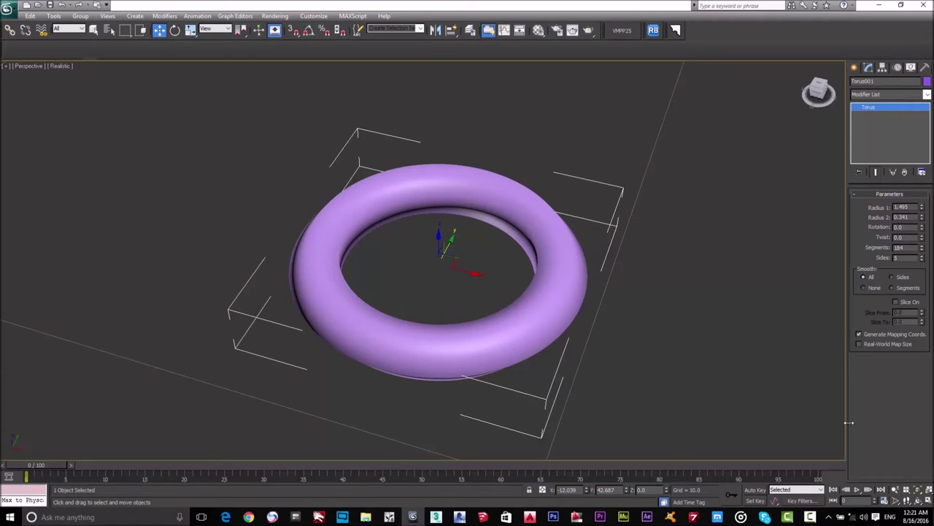
pyautogui.moveTo(922, 261); pyautogui.dragTo(930, 173)
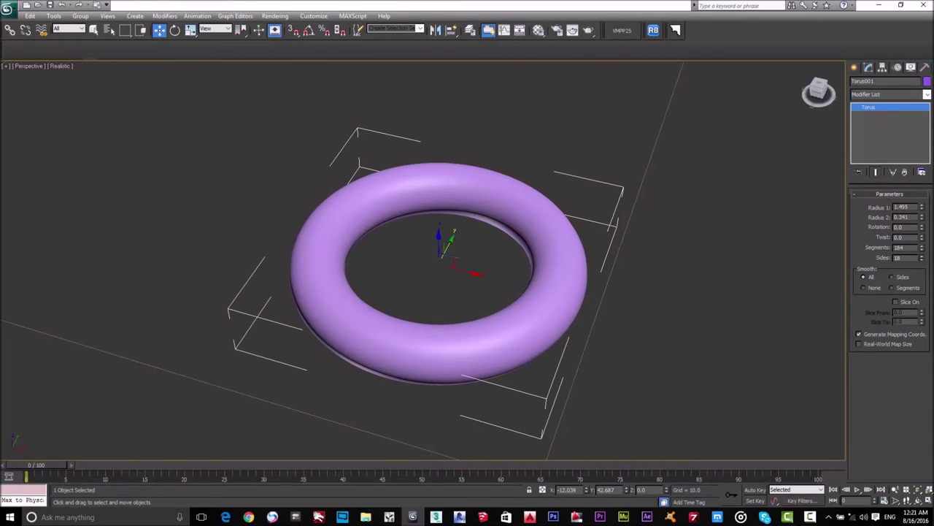
pyautogui.moveTo(922, 257); pyautogui.dragTo(922, 252)
pyautogui.moveTo(929, 132); pyautogui.dragTo(926, 139)
# - Try the other smoothing options on the torus, including None and Segments, and return it to All
pyautogui.click(892, 278)
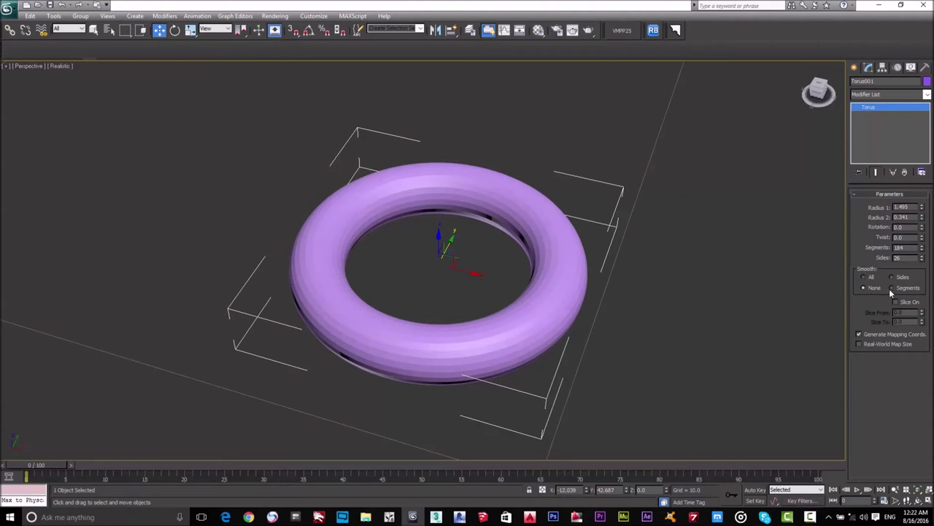
pyautogui.click(892, 288)
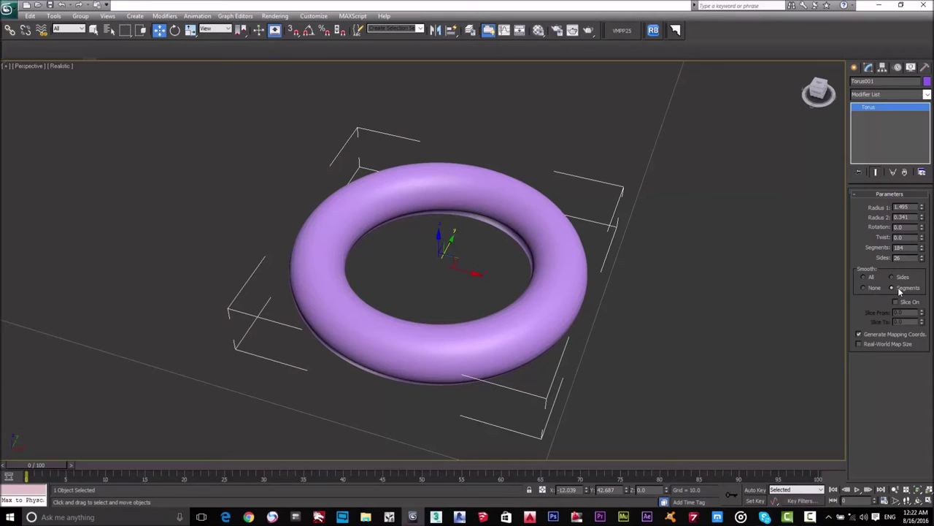
pyautogui.click(868, 279)
# - Enable slicing on the torus with Slice From at 110.5 and inspect the cut end
pyautogui.click(896, 302)
pyautogui.moveTo(922, 312); pyautogui.dragTo(920, 212)
pyautogui.keyDown('alt'); pyautogui.moveTo(364, 299); pyautogui.dragTo(376, 281, button='middle'); pyautogui.keyUp('alt')
pyautogui.scroll(5, 411, 265)
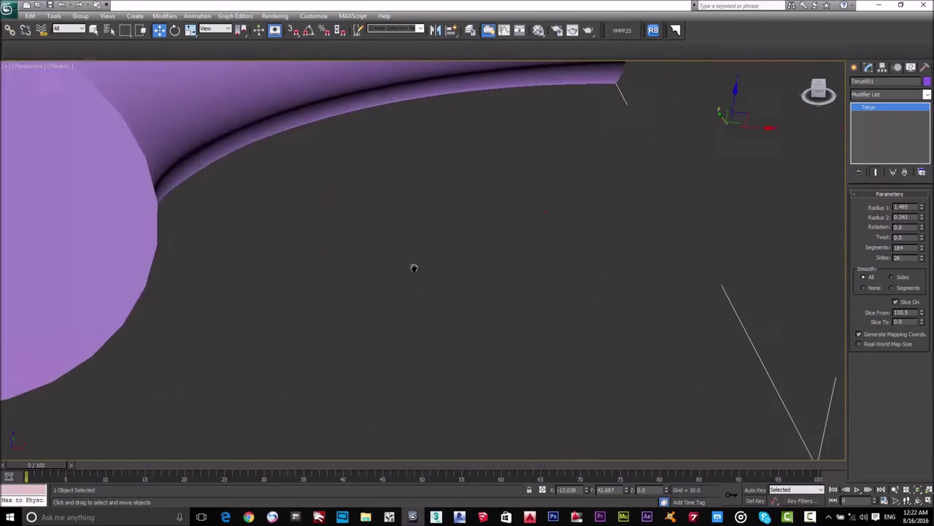
pyautogui.scroll(-4, 457, 273)
# - Set the torus's Radius 1 to 1.794 and Radius 2 to 0.611, and turn slicing off
pyautogui.moveTo(921, 217); pyautogui.dragTo(921, 182)
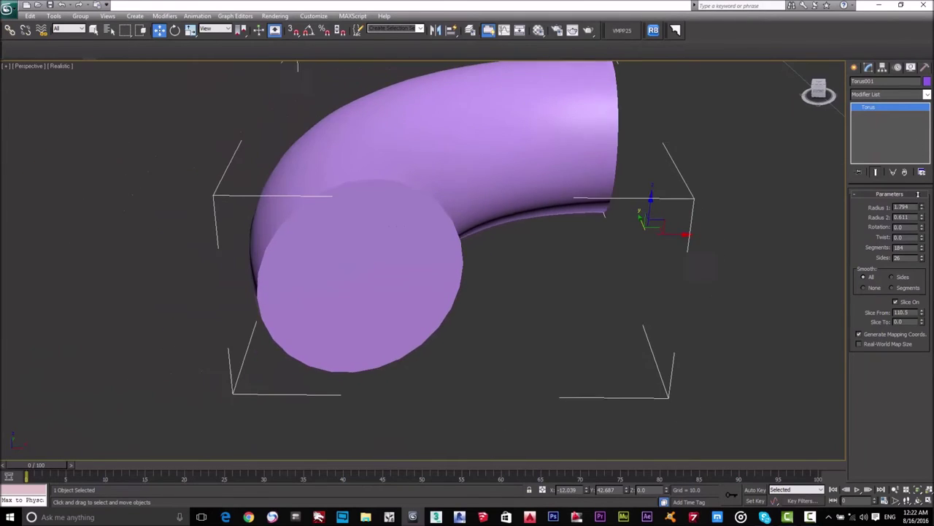
pyautogui.scroll(-5, 643, 282)
pyautogui.scroll(3, 551, 281)
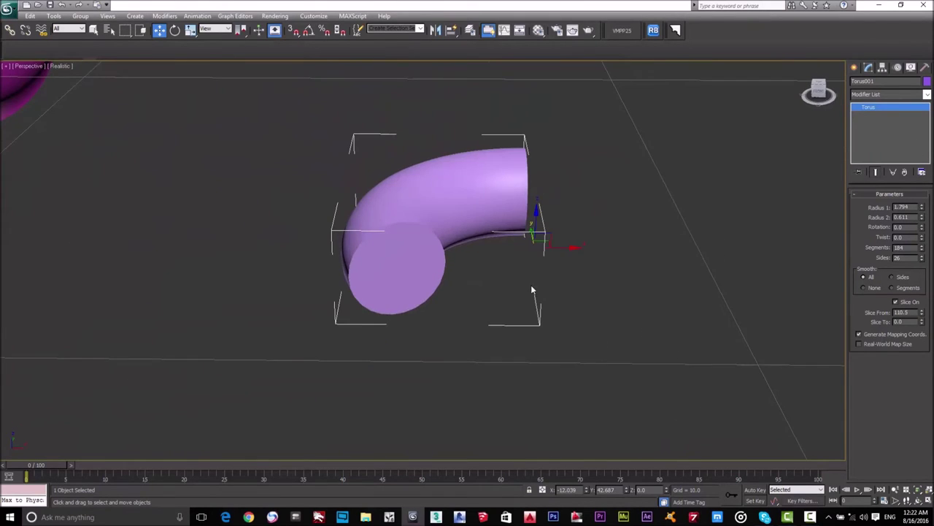
pyautogui.moveTo(550, 285); pyautogui.dragTo(550, 328, button='middle')
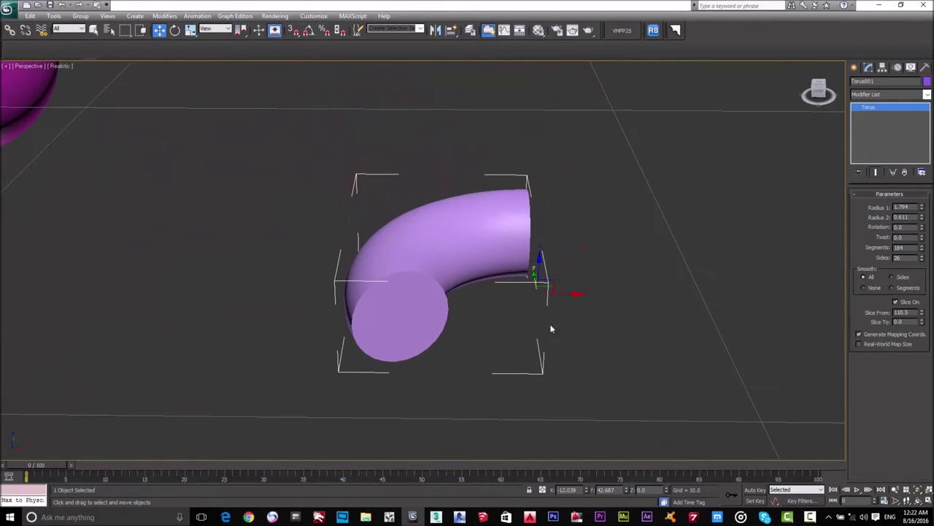
pyautogui.click(896, 302)
pyautogui.scroll(-3, 417, 215)
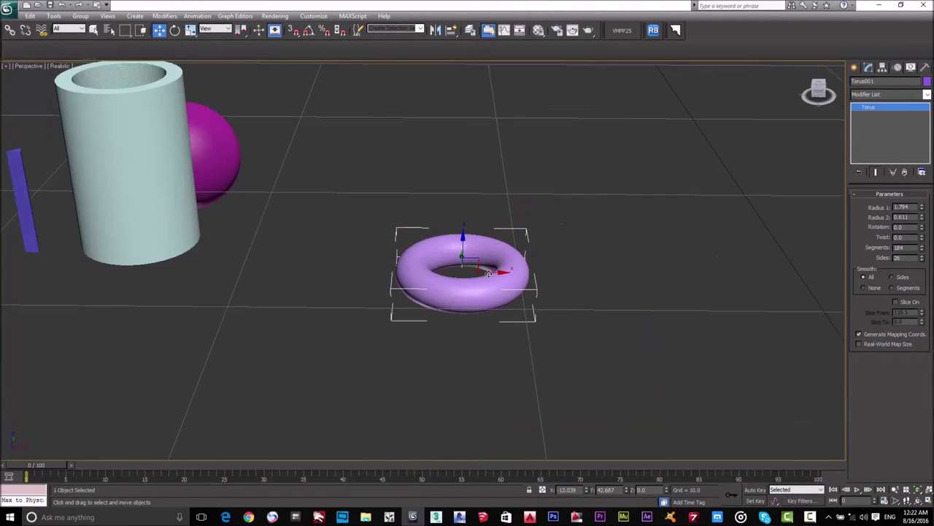
pyautogui.scroll(3, 417, 215)
# - Create a pyramid beside the torus, about 1.956 wide, 3.399 deep and 1.432 high
pyautogui.click(854, 67)
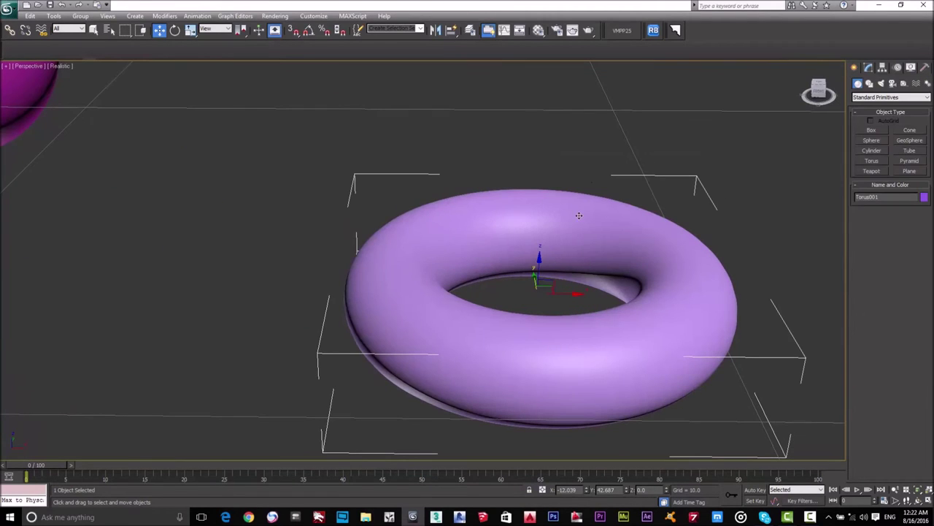
pyautogui.moveTo(579, 215); pyautogui.dragTo(438, 198, button='middle')
pyautogui.scroll(-3, 439, 198)
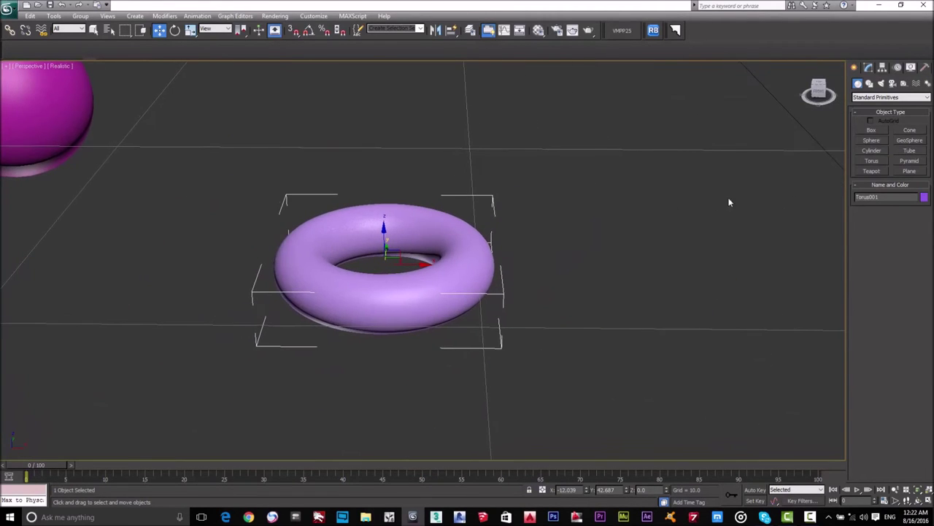
pyautogui.click(905, 162)
pyautogui.moveTo(606, 216)
pyautogui.mouseDown()
pyautogui.moveTo(659, 279)
pyautogui.moveTo(689, 245)
pyautogui.moveTo(692, 264)
pyautogui.moveTo(617, 219)
pyautogui.mouseUp()
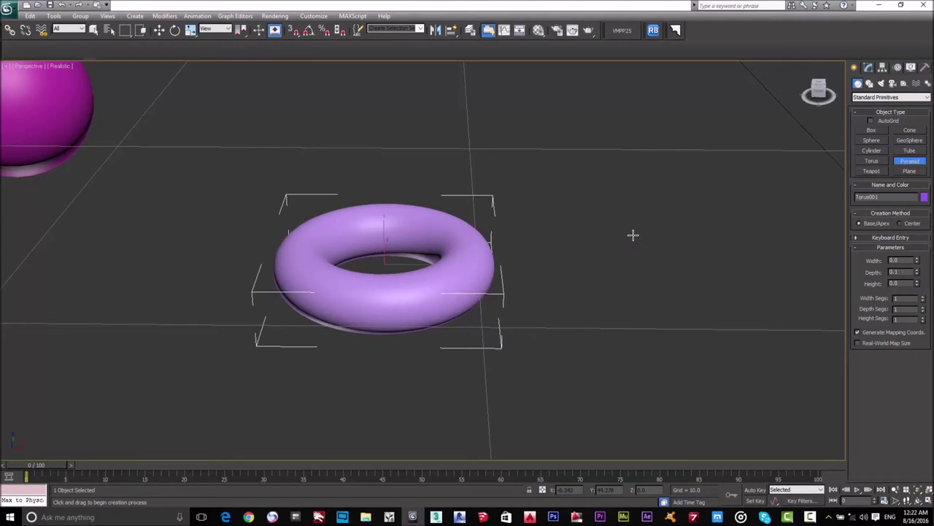
pyautogui.click(910, 162)
pyautogui.moveTo(577, 211); pyautogui.dragTo(686, 270)
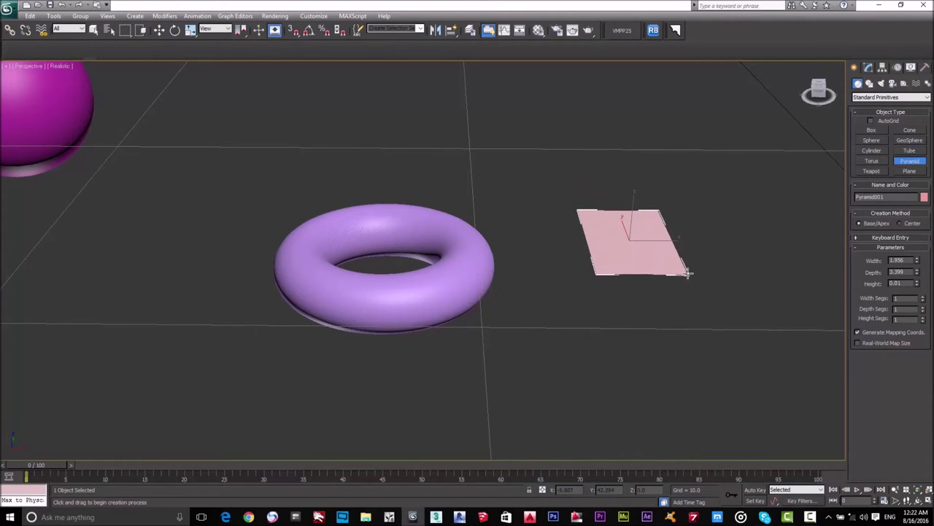
pyautogui.click(690, 219)
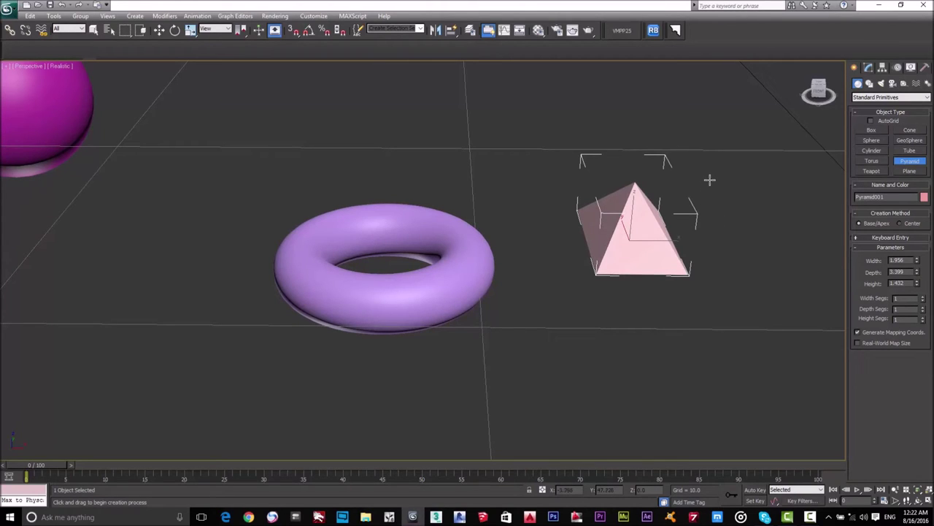
pyautogui.press('w')
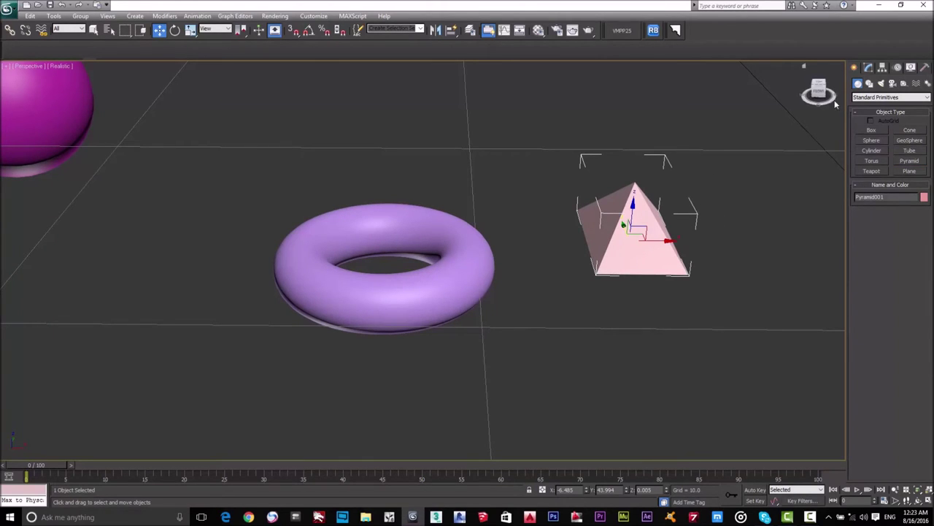
# - Resize the pyramid to a width of 1.819, a depth of 2.991 and a height of 1.503
pyautogui.click(868, 67)
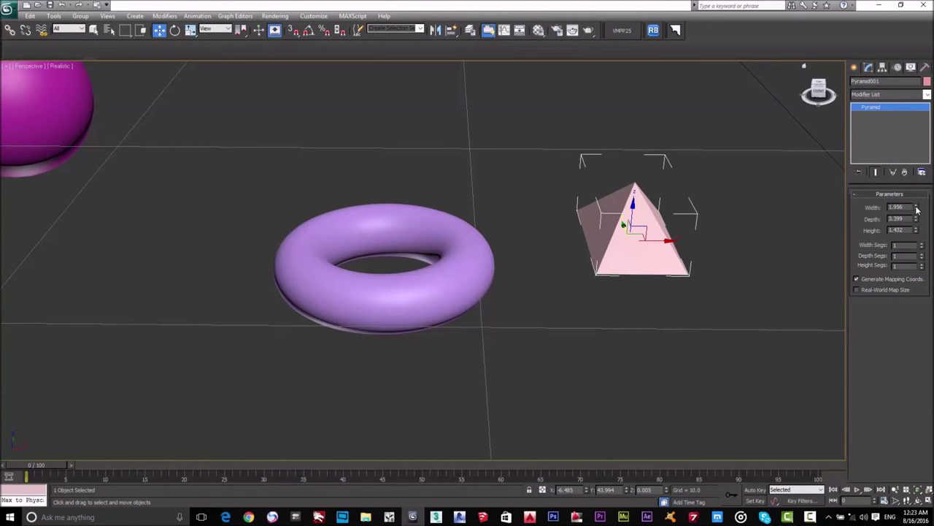
pyautogui.moveTo(918, 209); pyautogui.dragTo(922, 226)
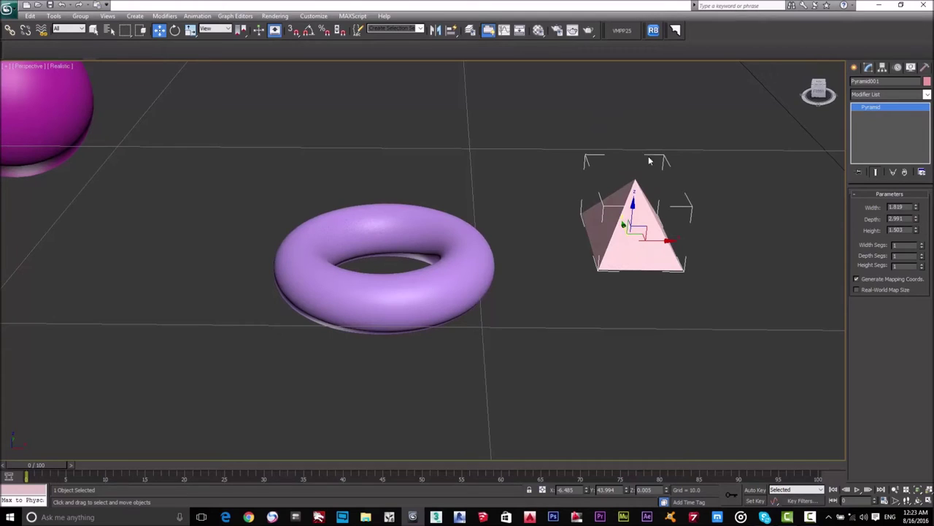
# - Check the system unit scale and display units in the units setup
pyautogui.click(321, 16)
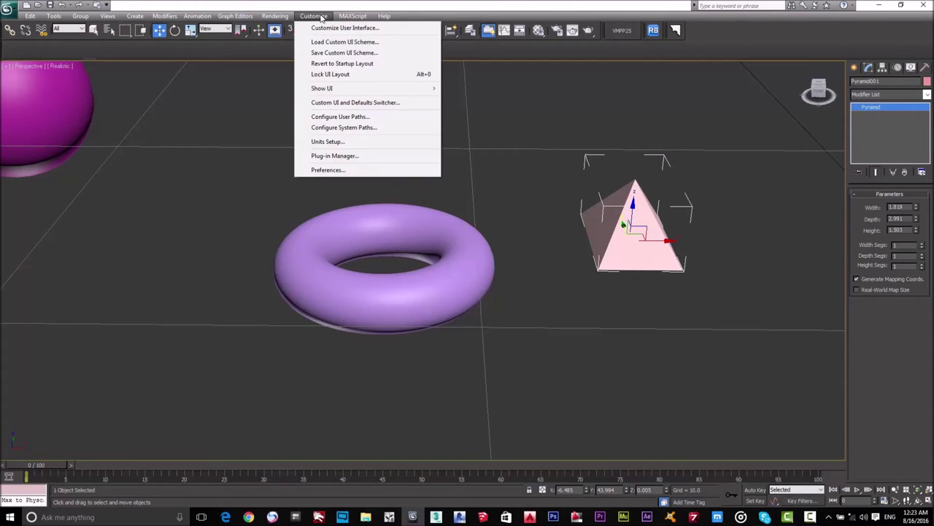
pyautogui.click(348, 143)
pyautogui.click(470, 180)
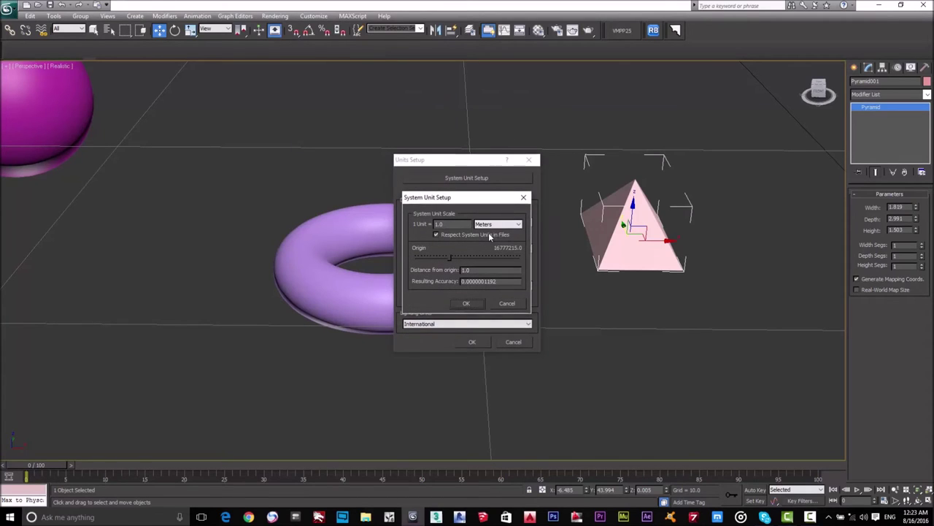
pyautogui.click(466, 303)
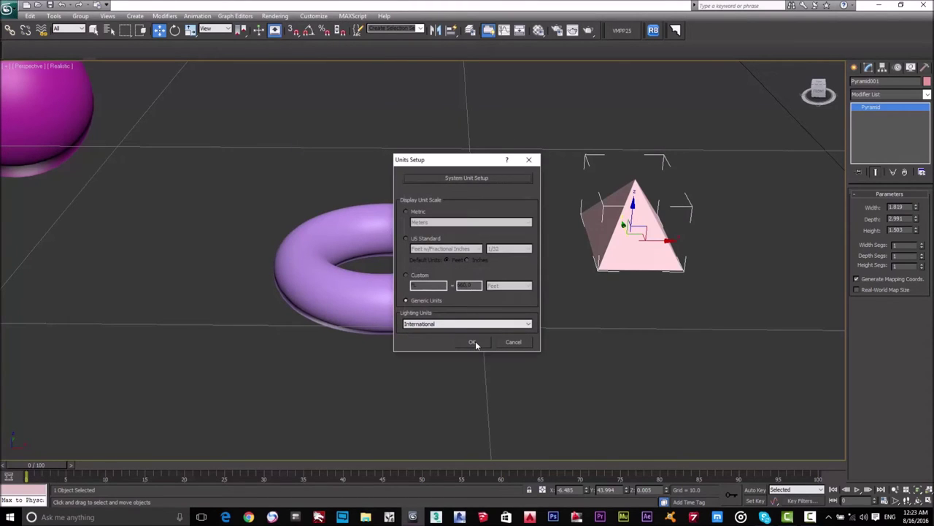
pyautogui.click(472, 342)
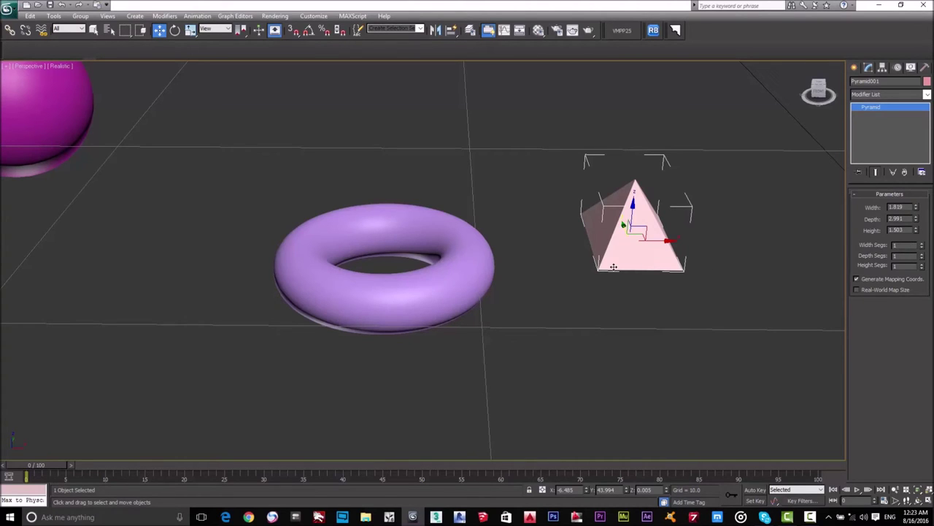
# - Show edged faces and set the pyramid's width segments to 11
pyautogui.press('F4')
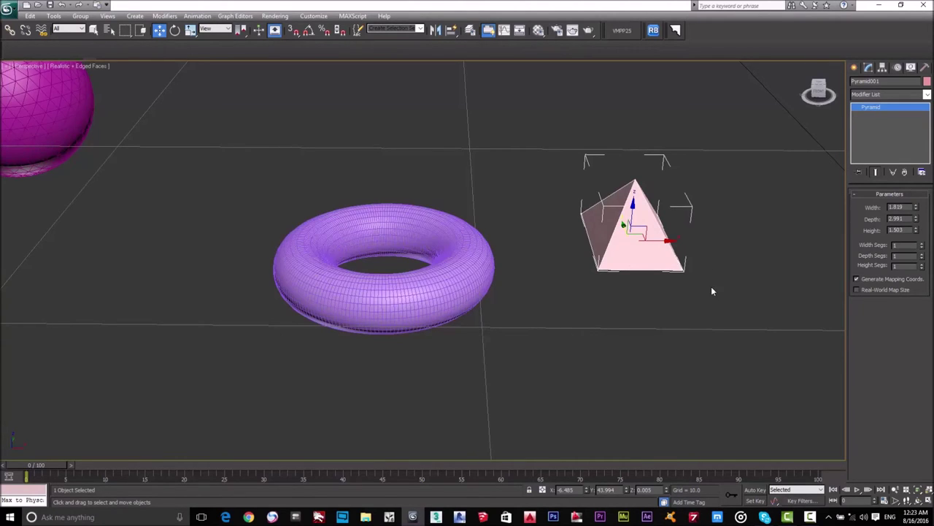
pyautogui.press('z')
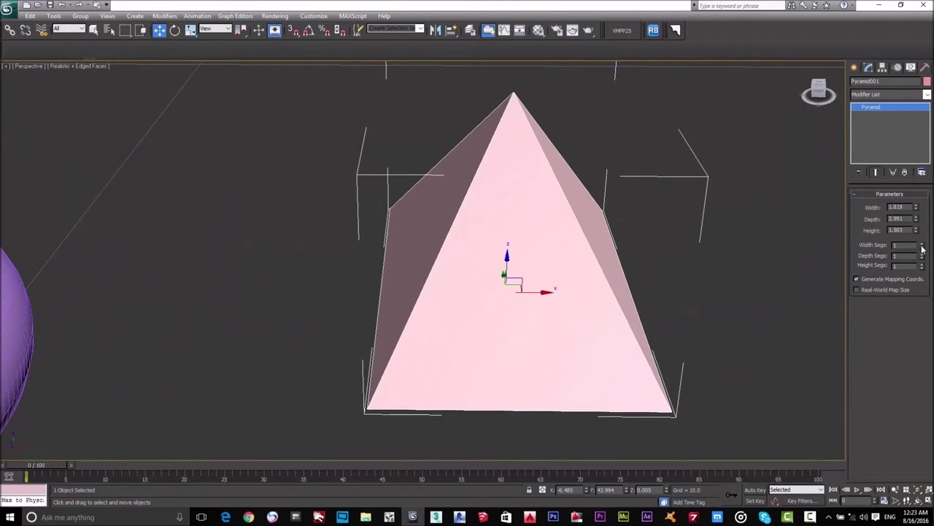
pyautogui.moveTo(922, 248); pyautogui.dragTo(923, 236)
pyautogui.moveTo(922, 246); pyautogui.dragTo(922, 255)
pyautogui.keyDown('alt'); pyautogui.moveTo(544, 137); pyautogui.dragTo(533, 194, button='middle'); pyautogui.keyUp('alt')
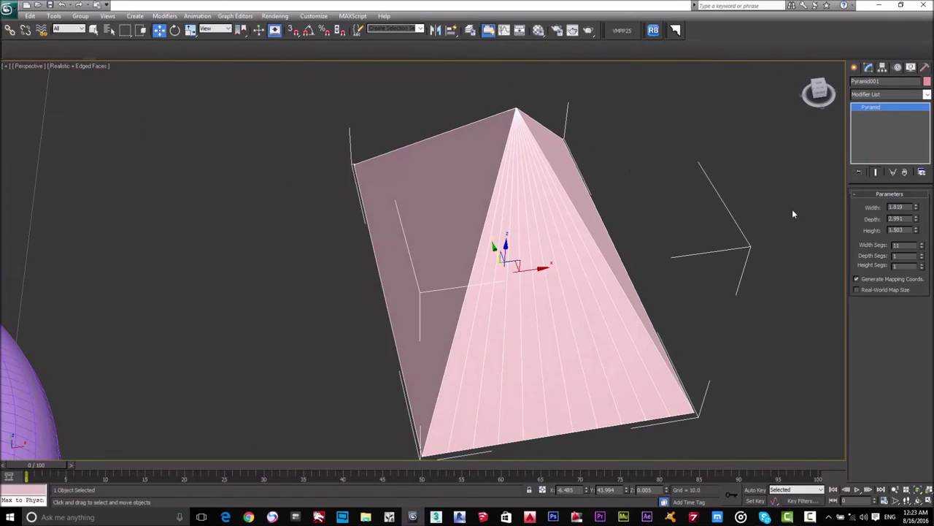
# - Set the pyramid's depth segments to 14 and height segments to 23
pyautogui.moveTo(917, 220)
pyautogui.mouseDown()
pyautogui.moveTo(917, 204)
pyautogui.moveTo(917, 234)
pyautogui.moveTo(917, 220)
pyautogui.mouseUp()
pyautogui.moveTo(922, 257); pyautogui.dragTo(918, 199)
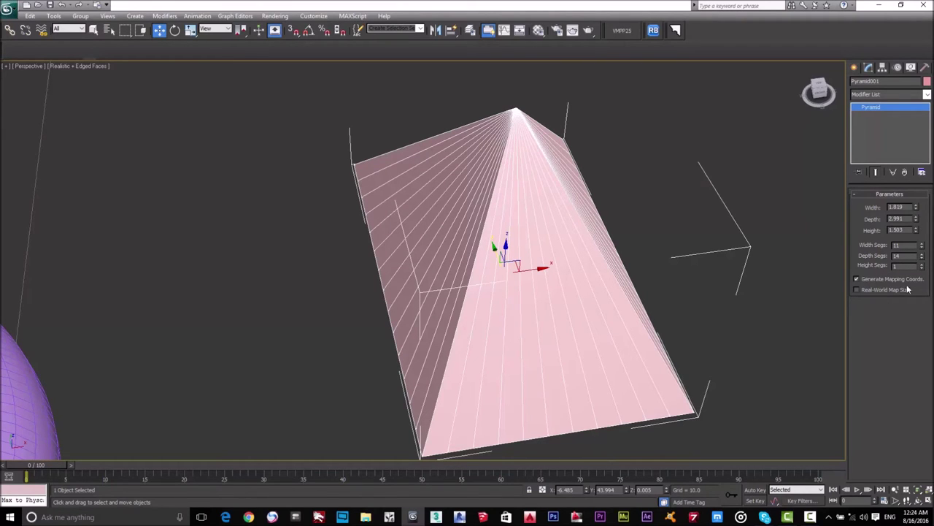
pyautogui.moveTo(921, 267); pyautogui.dragTo(918, 150)
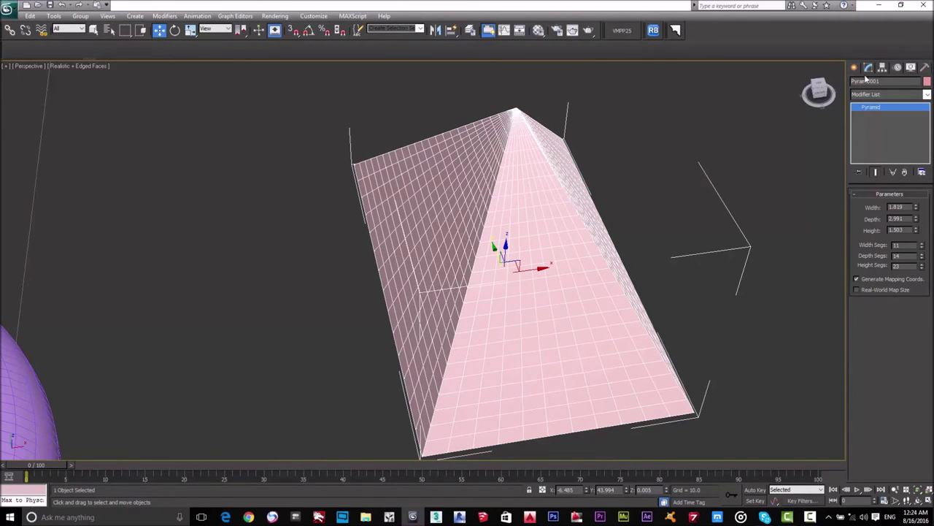
# - Create a teapot with a radius of about 0.878 beyond the pyramid, on the side away from the torus
pyautogui.click(855, 67)
pyautogui.scroll(-6, 507, 215)
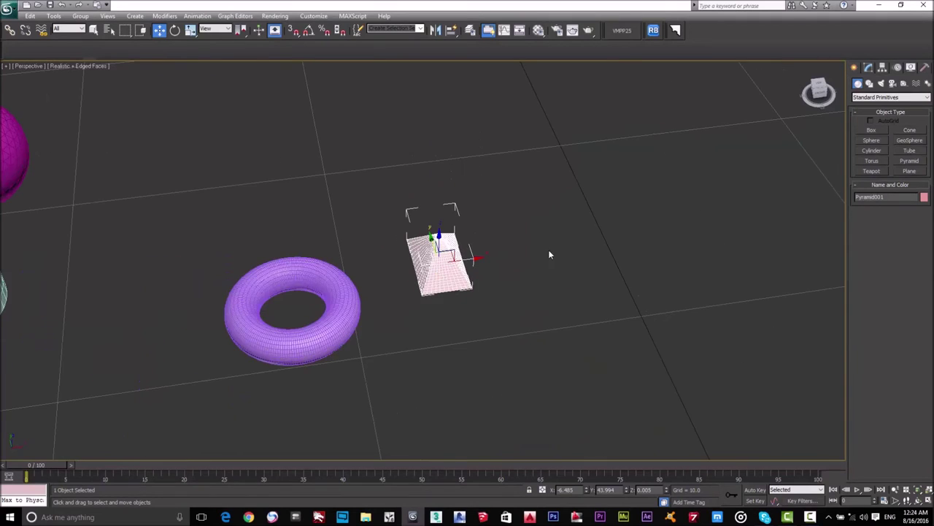
pyautogui.scroll(3, 552, 256)
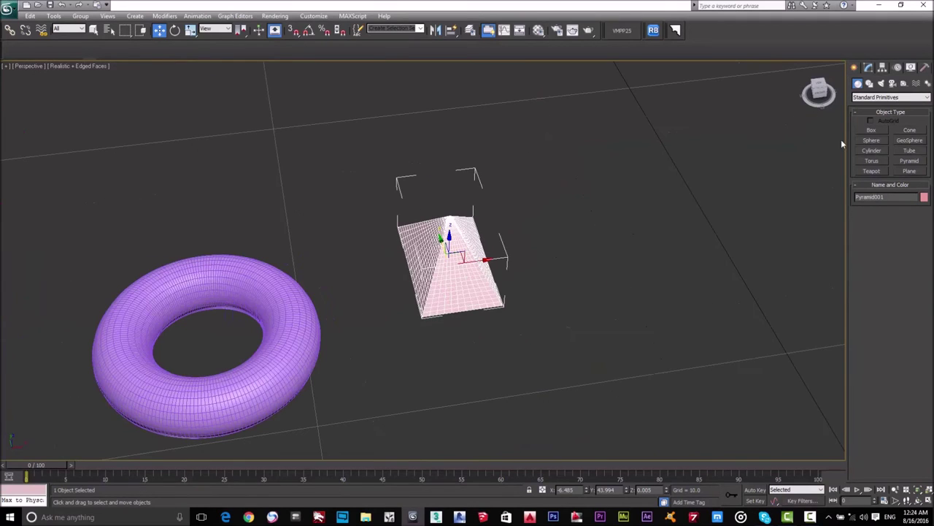
pyautogui.click(873, 171)
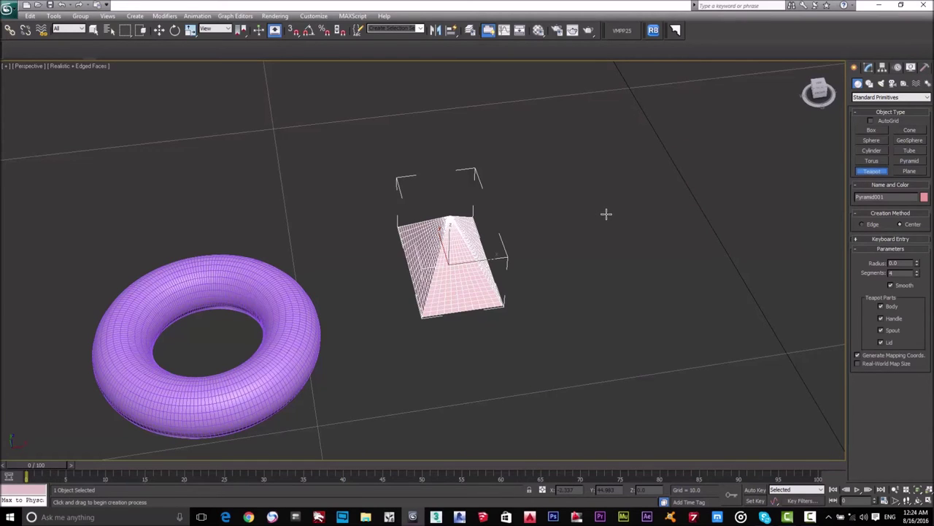
pyautogui.moveTo(607, 212); pyautogui.dragTo(619, 232)
pyautogui.press('w')
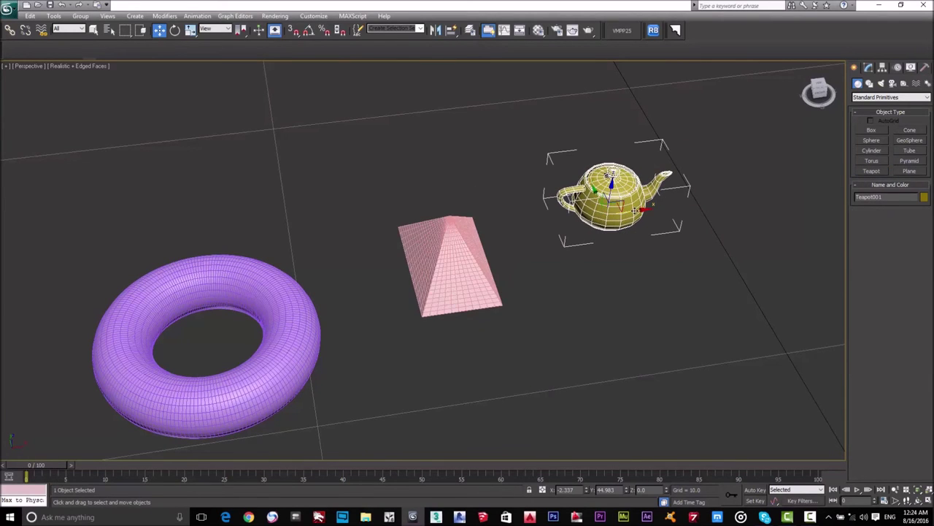
pyautogui.scroll(5, 572, 260)
pyautogui.press('z')
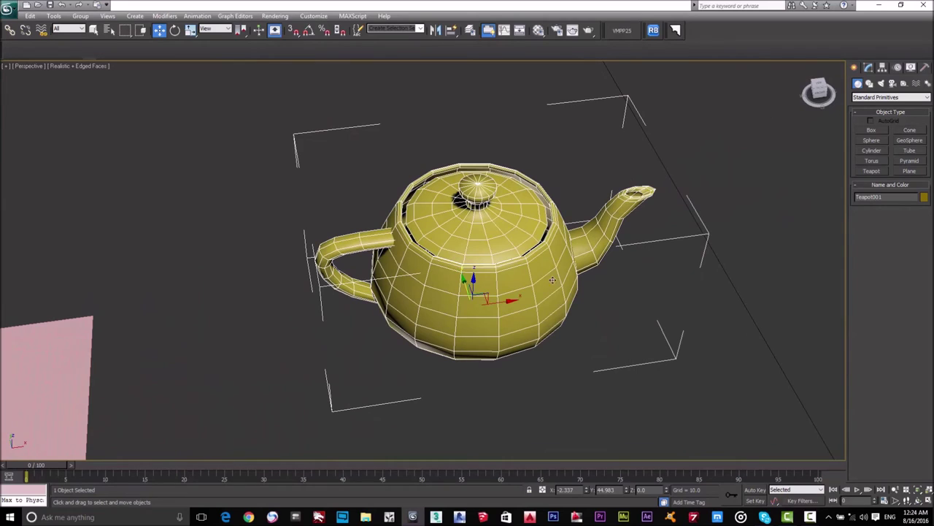
# - Try out a different radius for the teapot and view it from below
pyautogui.click(868, 67)
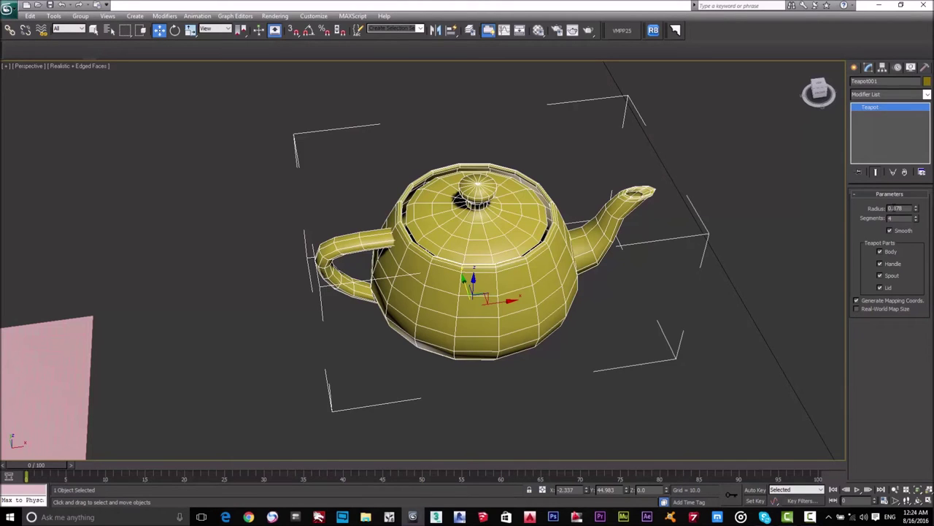
pyautogui.moveTo(917, 209); pyautogui.dragTo(913, 194)
pyautogui.rightClick(913, 194)
pyautogui.keyDown('alt'); pyautogui.moveTo(582, 327); pyautogui.dragTo(584, 229, button='middle'); pyautogui.keyUp('alt')
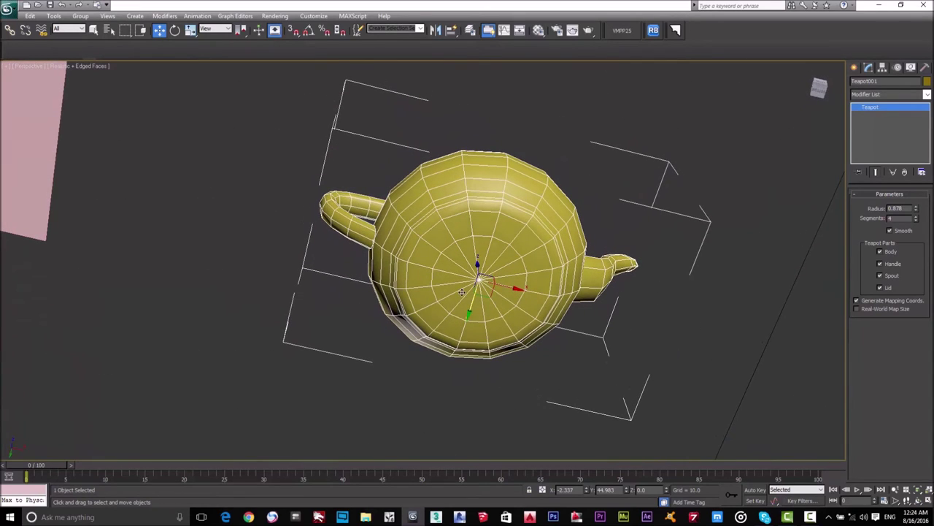
# - Set the teapot's radius to about 0.868 and raise its segments to 30
pyautogui.moveTo(917, 208)
pyautogui.mouseDown()
pyautogui.moveTo(916, 191)
pyautogui.moveTo(929, 230)
pyautogui.moveTo(921, 212)
pyautogui.mouseUp()
pyautogui.keyDown('alt'); pyautogui.moveTo(651, 204); pyautogui.dragTo(752, 272, button='middle'); pyautogui.keyUp('alt')
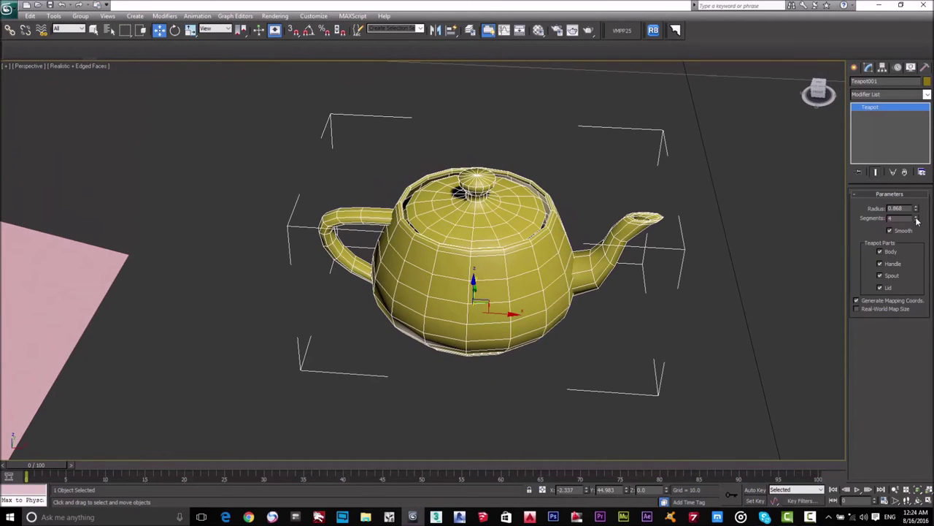
pyautogui.moveTo(918, 221); pyautogui.dragTo(928, 89)
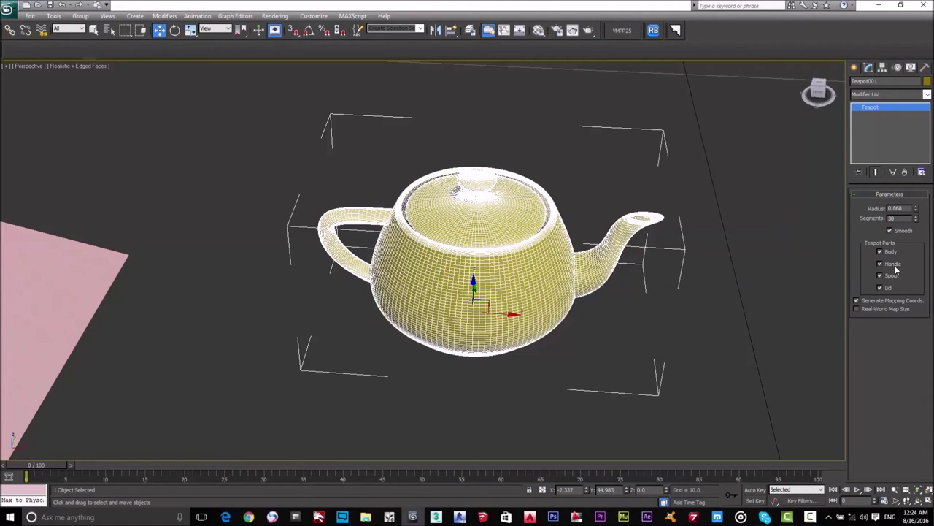
# - Hide the edged faces and try the teapot with 1 segment before setting its segments to 40
pyautogui.press('F4')
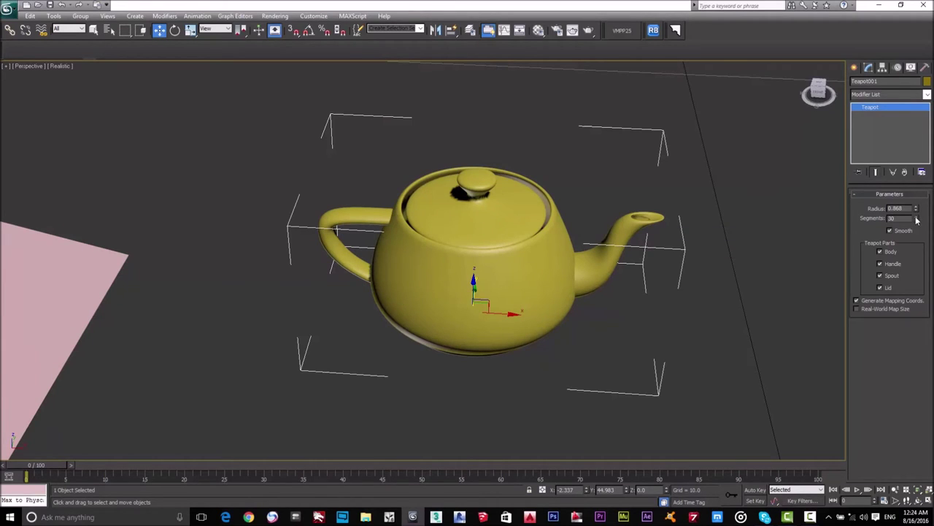
pyautogui.moveTo(923, 275); pyautogui.dragTo(923, 292)
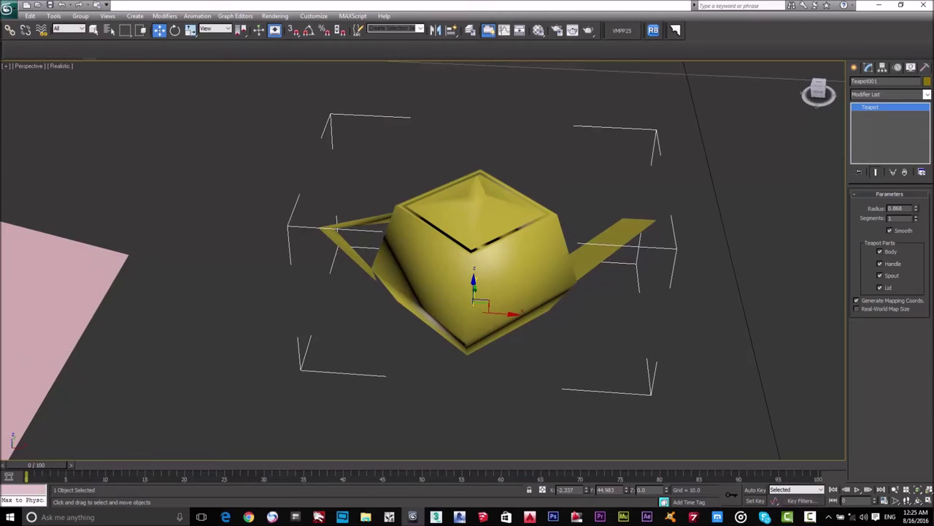
pyautogui.moveTo(930, 353); pyautogui.dragTo(932, 280)
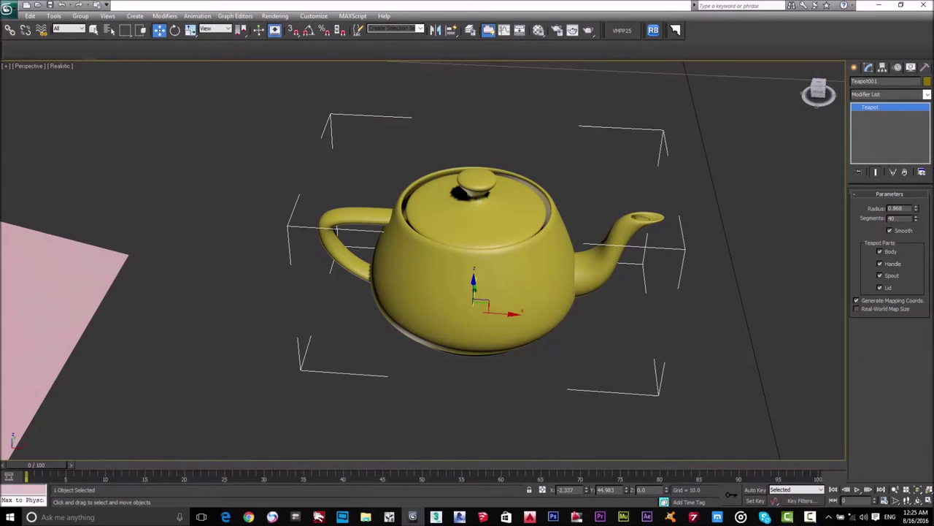
pyautogui.click(919, 259)
# - Turn the teapot's body, handle, spout and lid off and back on, one part at a time
pyautogui.click(880, 251)
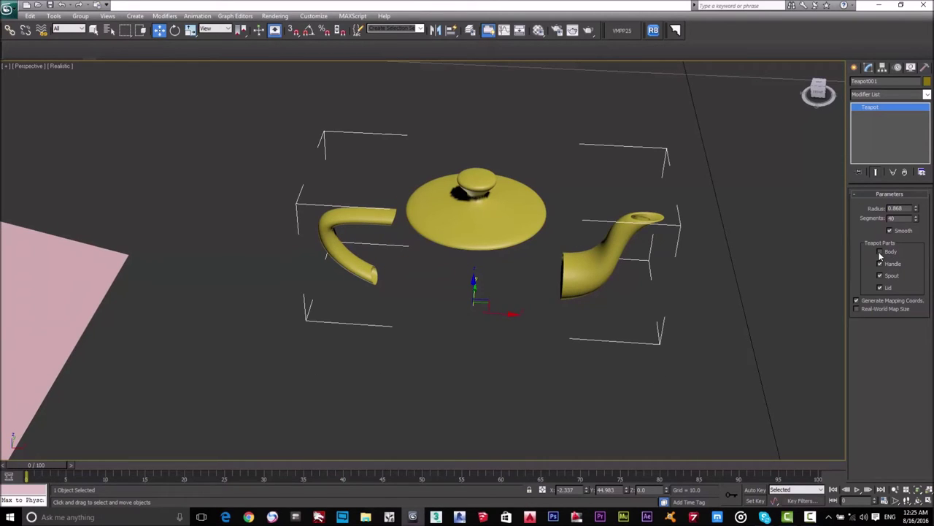
pyautogui.click(880, 252)
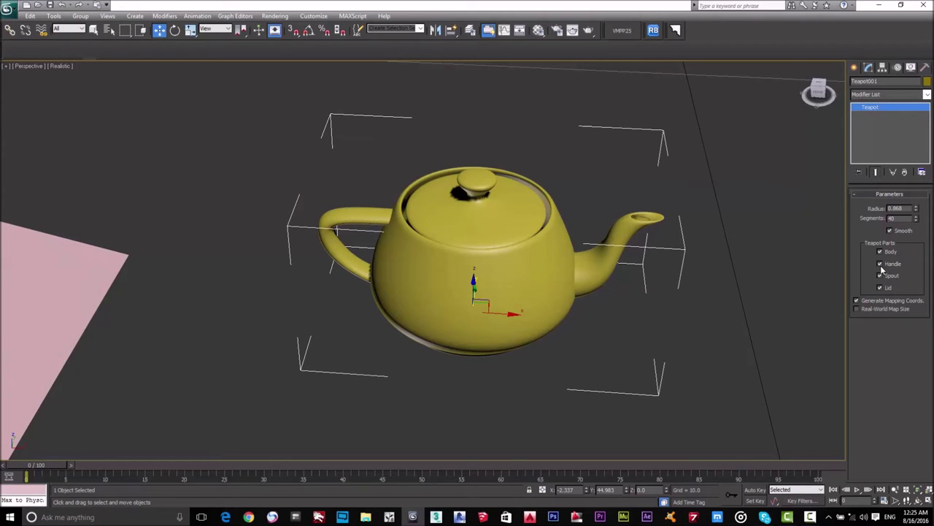
pyautogui.click(880, 264)
pyautogui.click(880, 264)
pyautogui.click(880, 276)
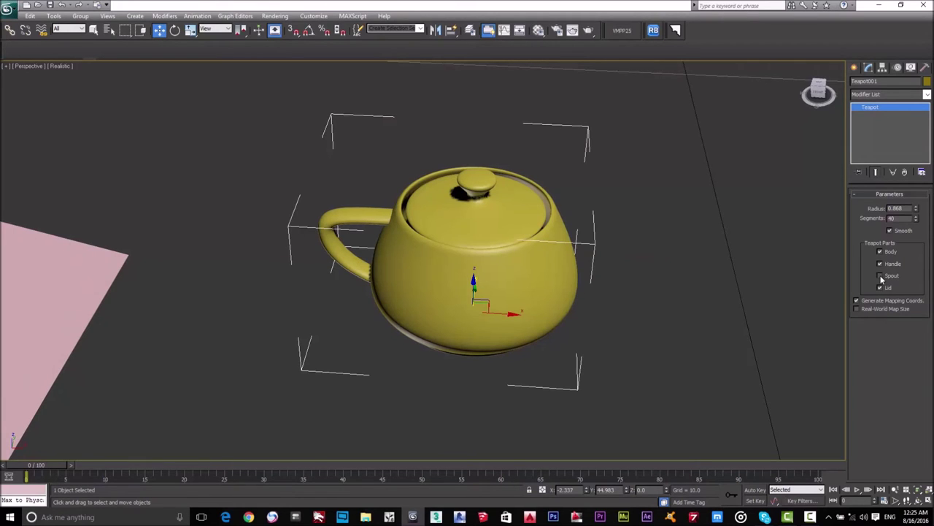
pyautogui.click(880, 276)
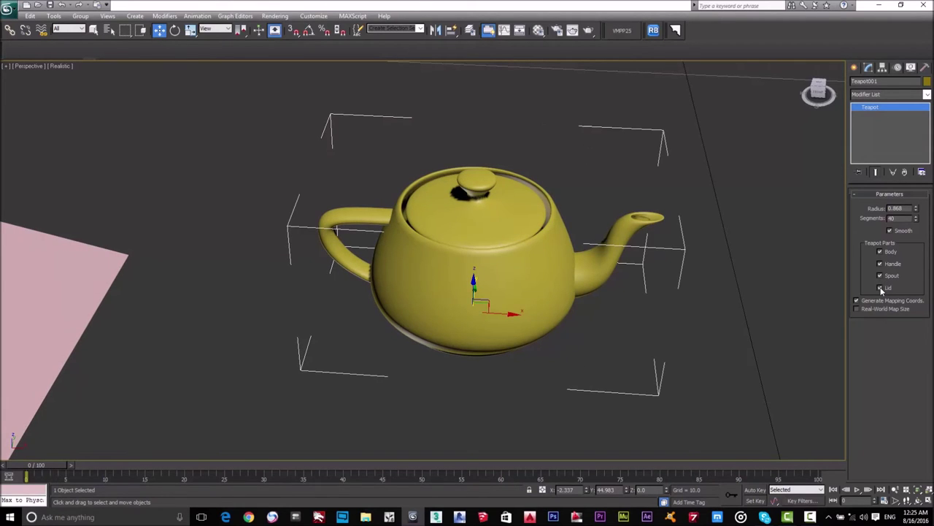
pyautogui.click(879, 287)
pyautogui.click(880, 287)
# - Create a plane about 73.9 long and 70.1 wide that extends beneath all the primitives
pyautogui.scroll(-5, 586, 300)
pyautogui.scroll(3, 586, 301)
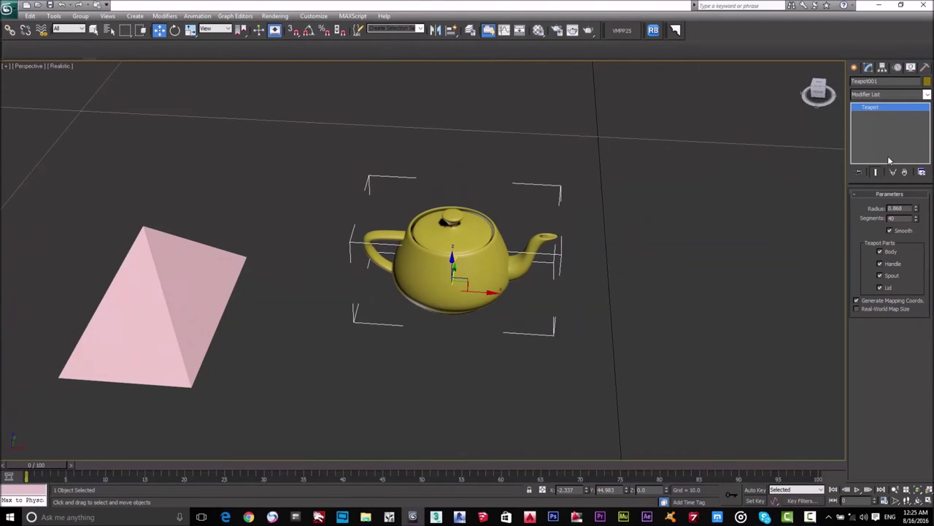
pyautogui.click(856, 67)
pyautogui.moveTo(757, 198); pyautogui.dragTo(697, 206, button='middle')
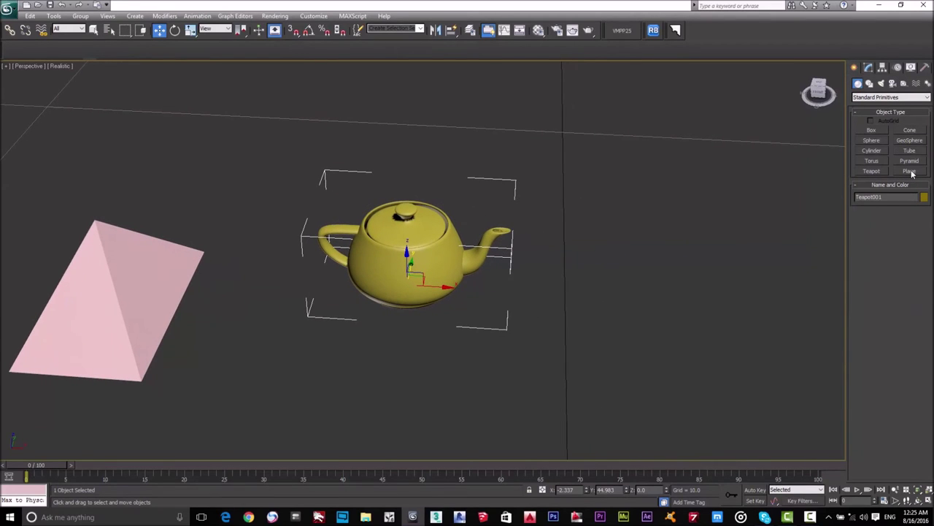
pyautogui.click(910, 171)
pyautogui.scroll(-6, 709, 200)
pyautogui.moveTo(623, 154); pyautogui.dragTo(22, 379)
pyautogui.scroll(-8, 371, 329)
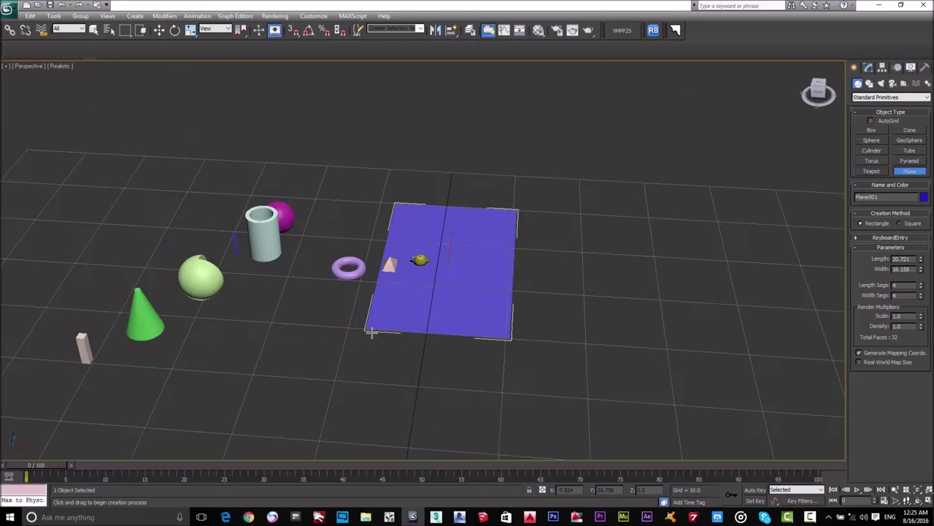
pyautogui.moveTo(268, 330); pyautogui.dragTo(188, 375)
pyautogui.scroll(8, 361, 305)
pyautogui.scroll(-6, 509, 244)
pyautogui.press('w')
pyautogui.scroll(6, 494, 263)
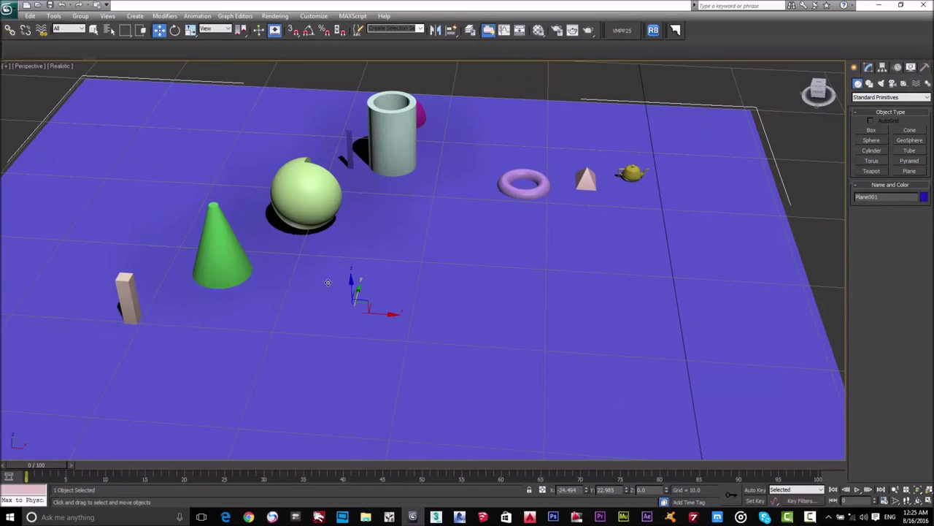
# - Change the green cone's object color to white
pyautogui.click(219, 231)
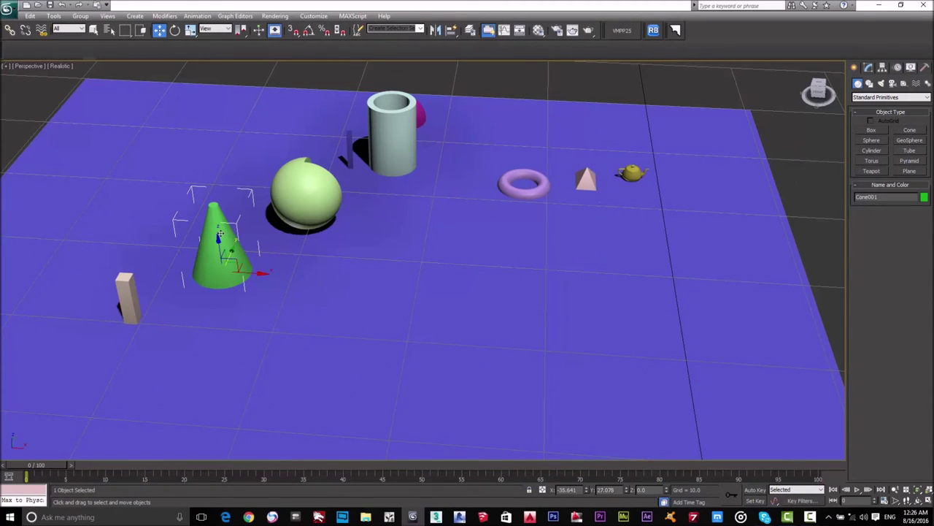
pyautogui.click(868, 67)
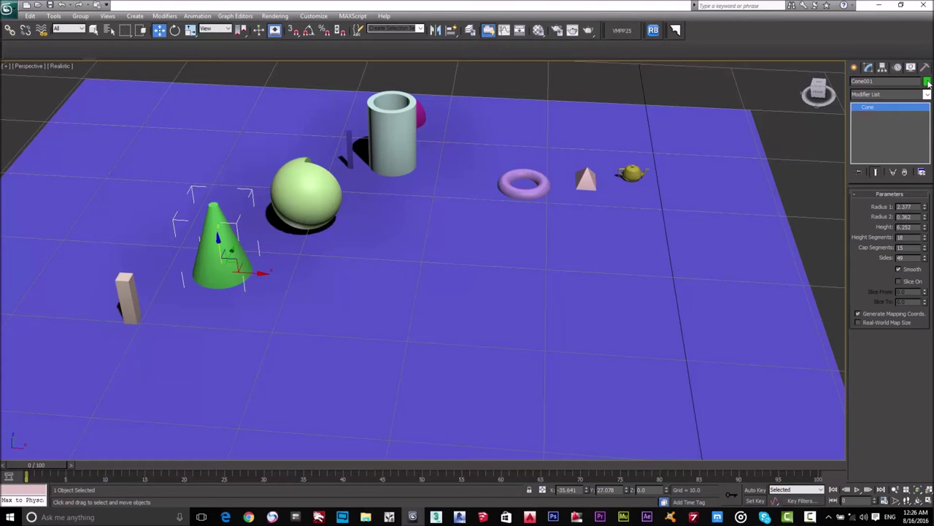
pyautogui.click(927, 82)
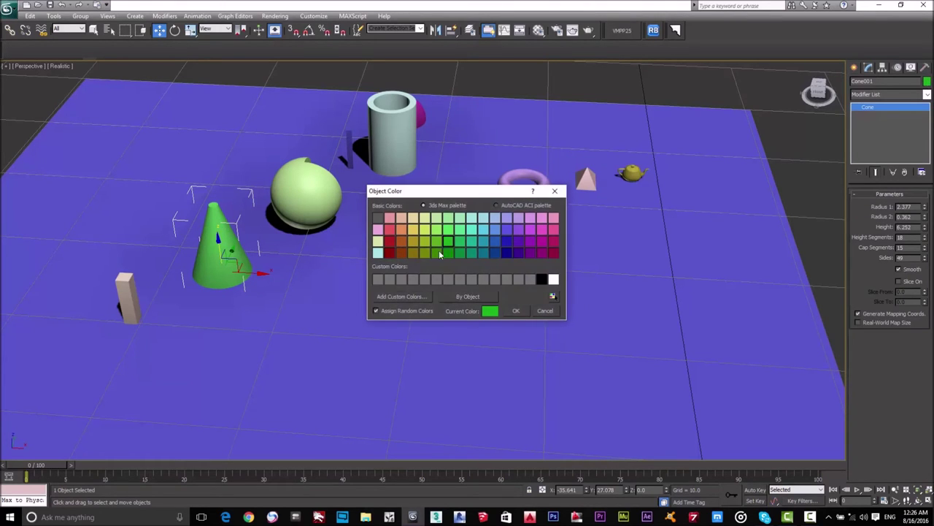
pyautogui.click(554, 279)
pyautogui.click(518, 312)
# - Change the blue plane's object color to white
pyautogui.click(492, 268)
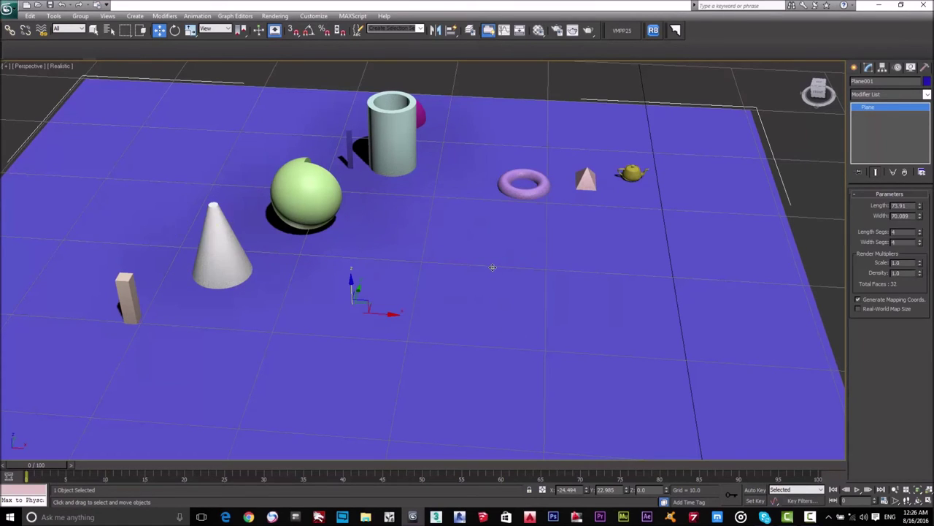
pyautogui.scroll(-3, 467, 271)
pyautogui.scroll(3, 471, 282)
pyautogui.click(927, 81)
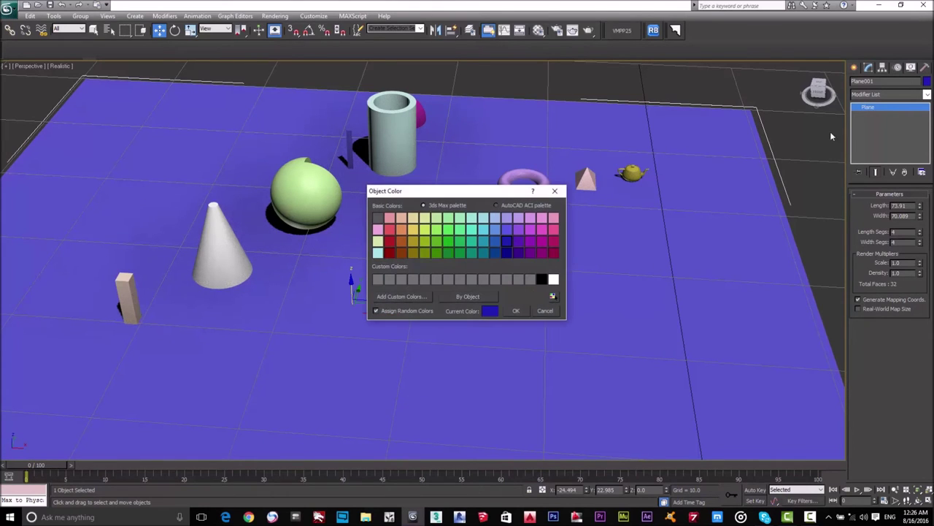
pyautogui.click(516, 311)
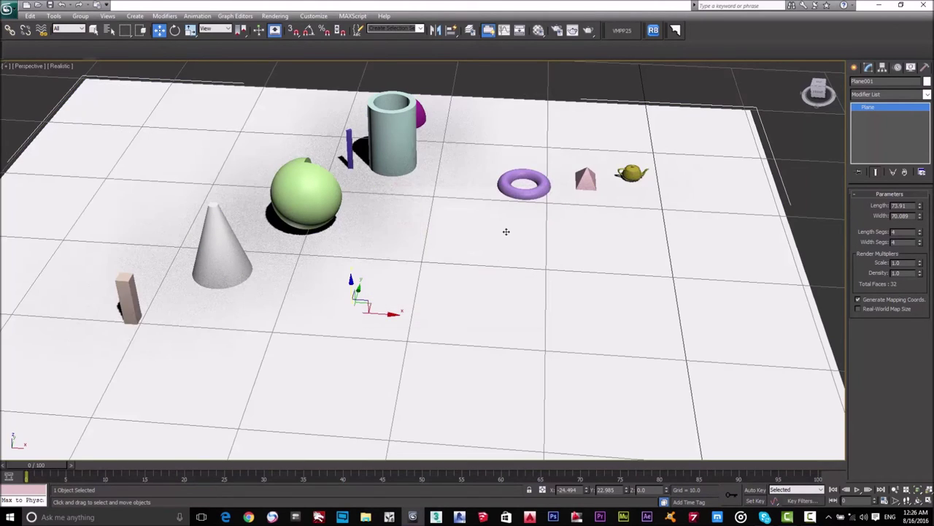
pyautogui.press('z')
pyautogui.hotkey('shift', 'z')
pyautogui.press('z')
pyautogui.hotkey('shift', 'z')
pyautogui.moveTo(608, 182); pyautogui.dragTo(635, 134, button='middle')
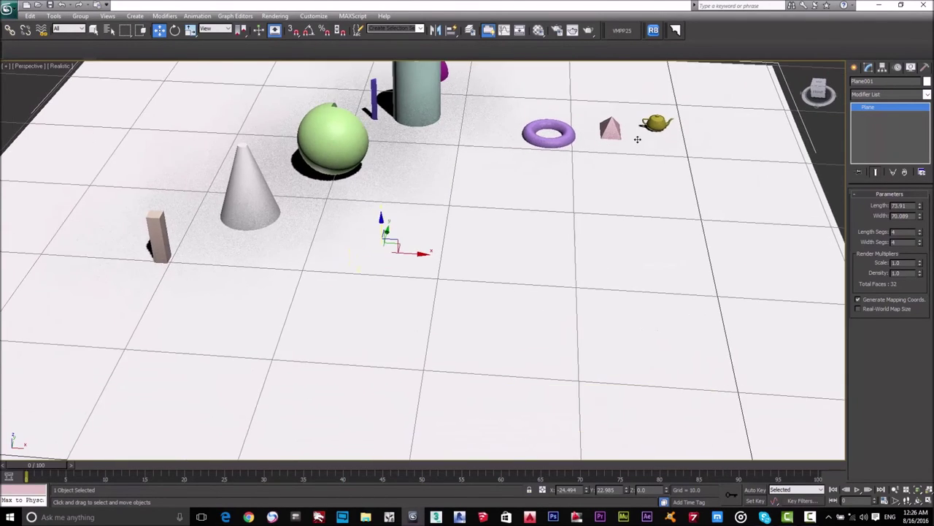
pyautogui.hotkey('shift', 'z')
pyautogui.press('z')
pyautogui.hotkey('shift', 'z')
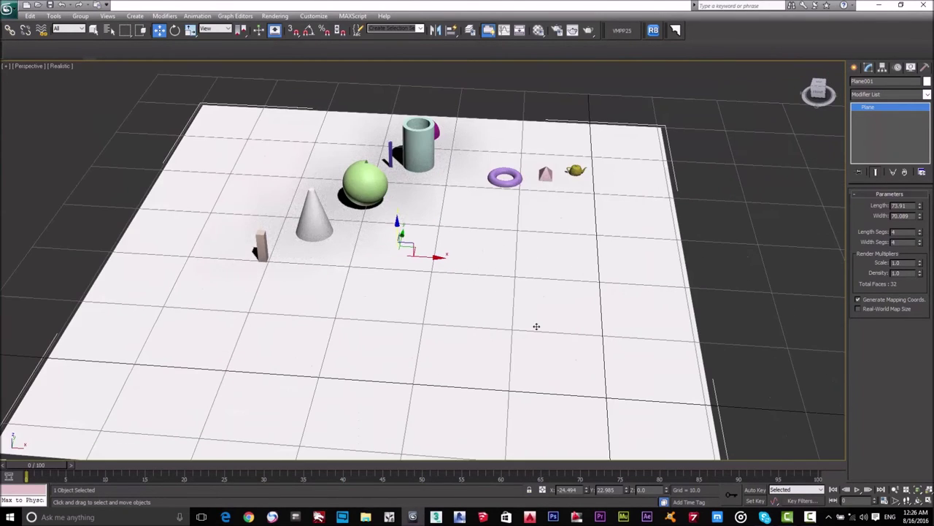
pyautogui.press('z')
pyautogui.hotkey('shift', 'z')
pyautogui.hotkey('shift', 'z')
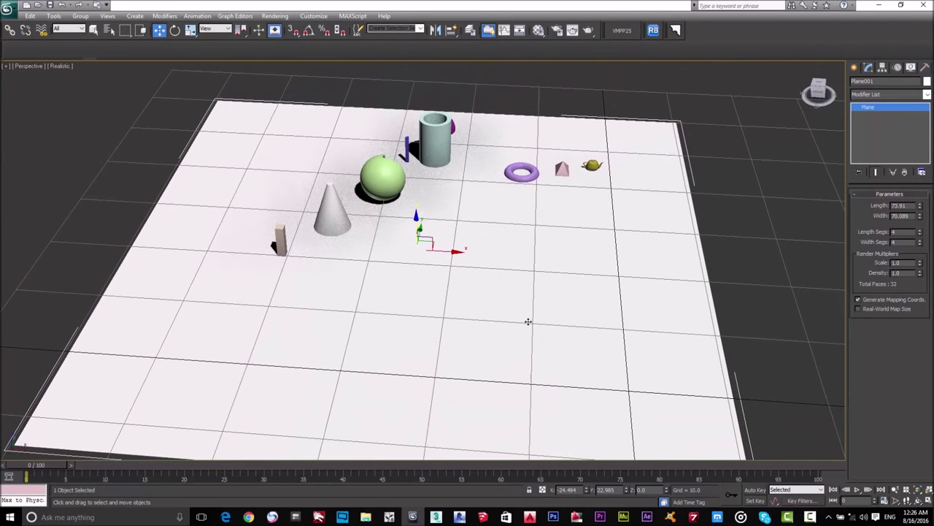
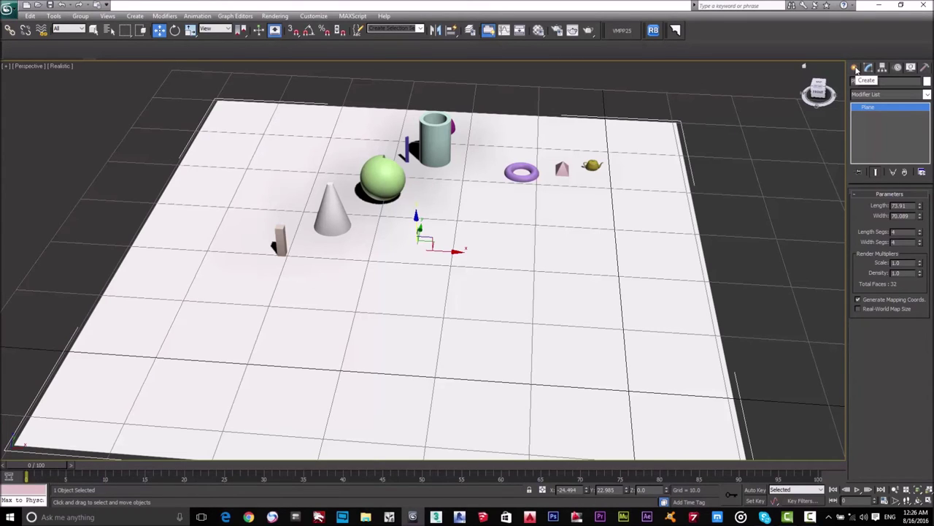
pyautogui.click(856, 67)
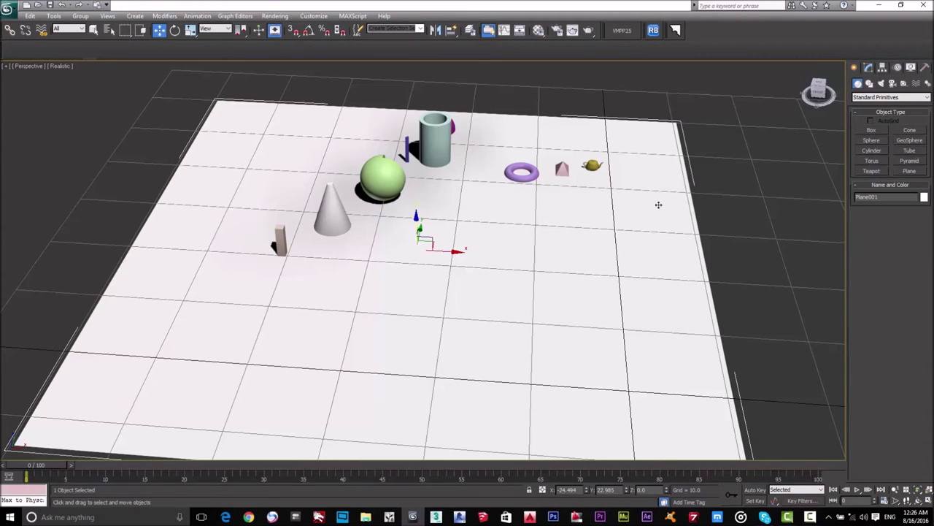
# - Reduce the plane's length to about 68.736 and width to about 61.678, and show edged faces
pyautogui.click(869, 68)
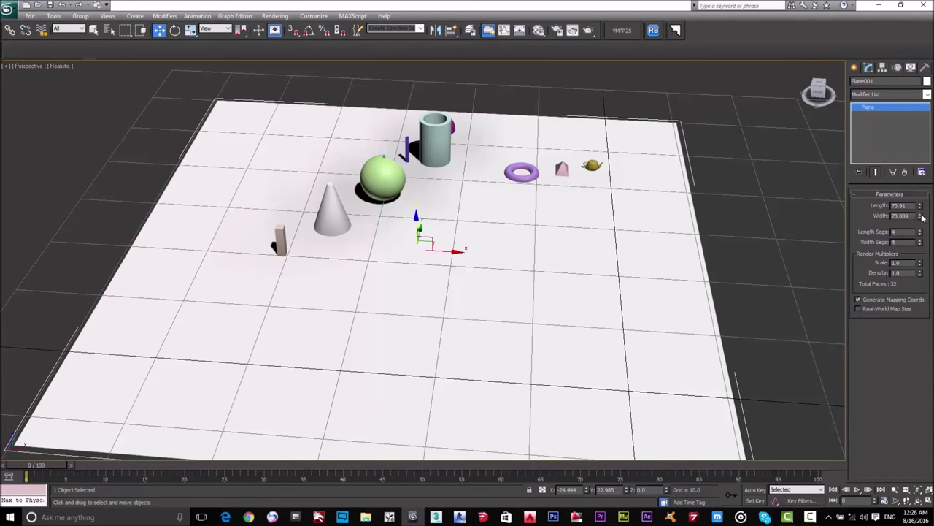
pyautogui.moveTo(921, 208)
pyautogui.mouseDown()
pyautogui.moveTo(922, 219)
pyautogui.moveTo(921, 198)
pyautogui.moveTo(925, 219)
pyautogui.mouseUp()
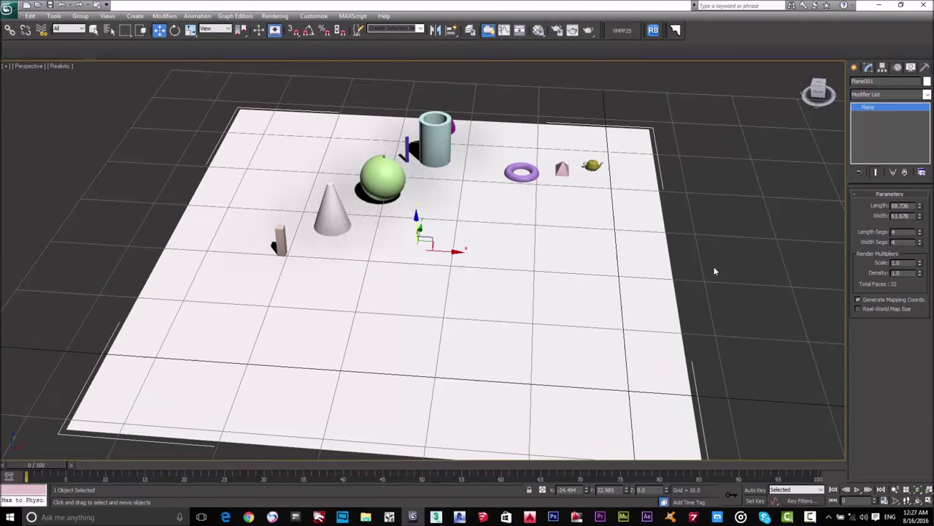
pyautogui.press('F4')
pyautogui.scroll(-3, 583, 250)
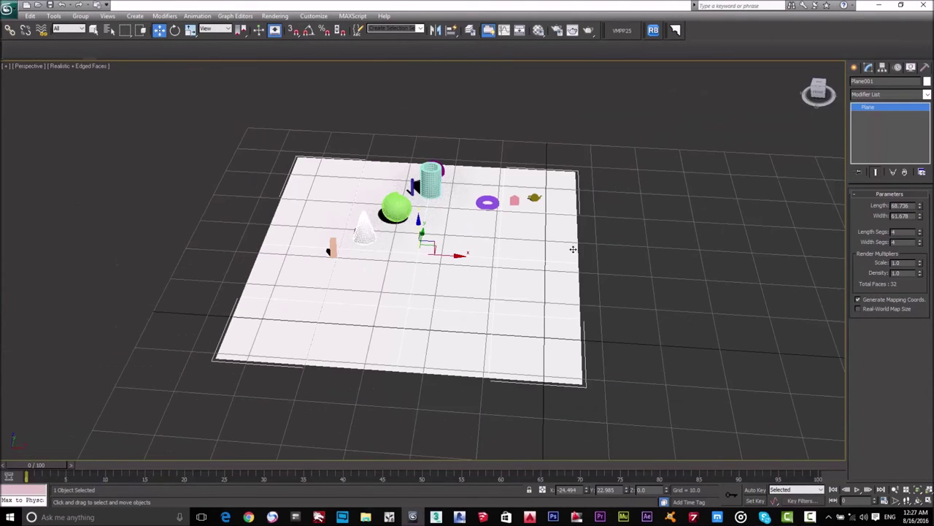
pyautogui.moveTo(275, 118); pyautogui.dragTo(590, 271)
pyautogui.press('Delete')
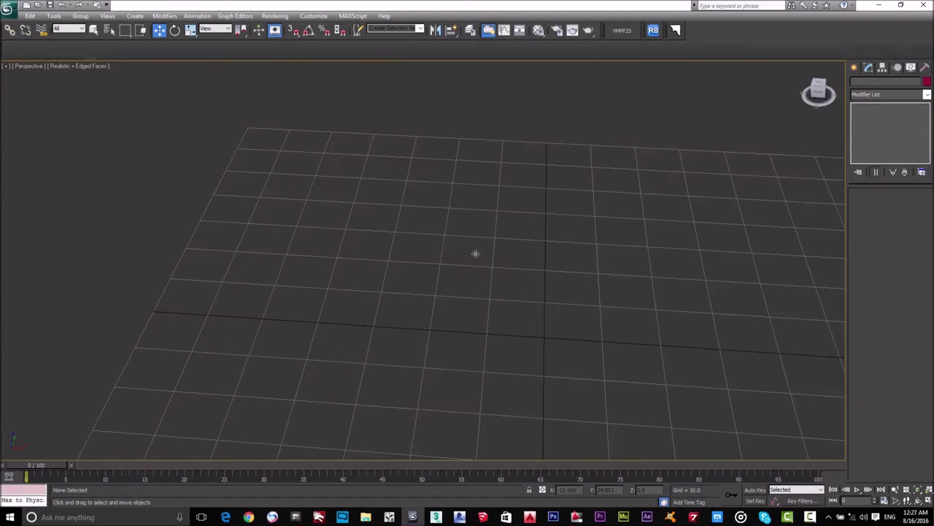
pyautogui.hotkey('ctrl', 'z')
pyautogui.hotkey('ctrl', 'z')
pyautogui.hotkey('ctrl', 'z')
pyautogui.moveTo(205, 78); pyautogui.dragTo(600, 265)
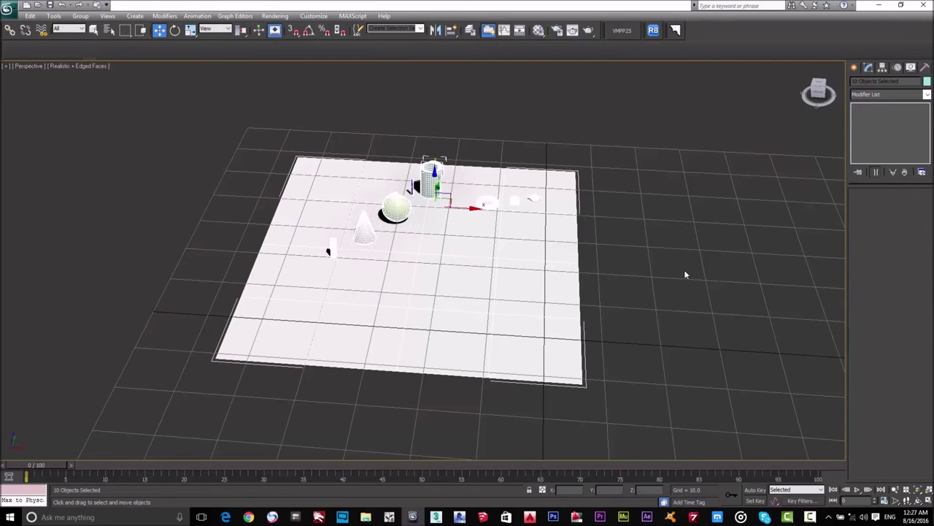
pyautogui.click(534, 307)
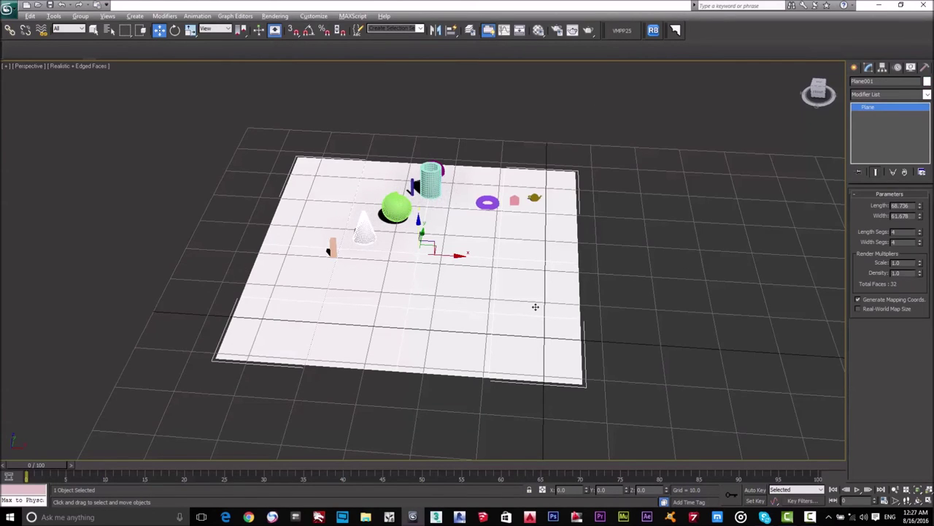
pyautogui.click(680, 153)
# - Delete every primitive except the white plane, and select the plane
pyautogui.moveTo(217, 389); pyautogui.dragTo(155, 424)
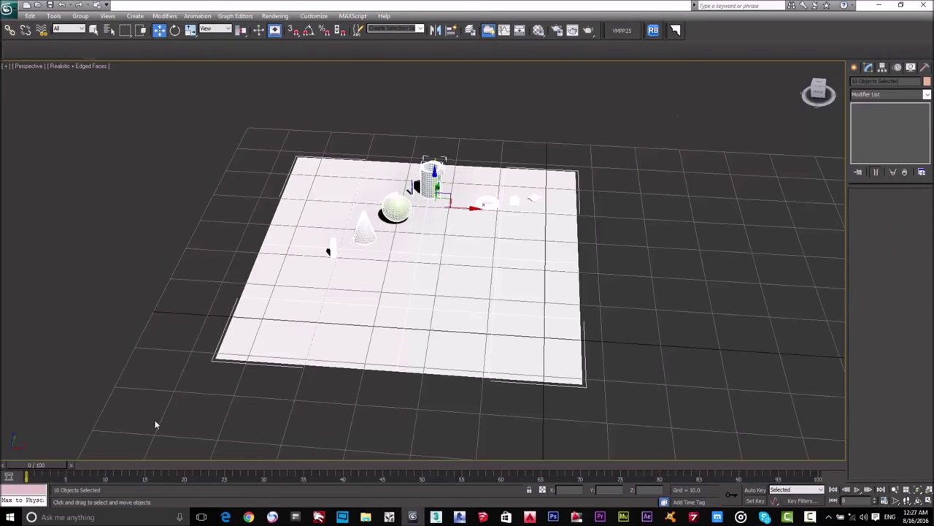
pyautogui.keyDown('alt'); pyautogui.click(309, 352); pyautogui.keyUp('alt')
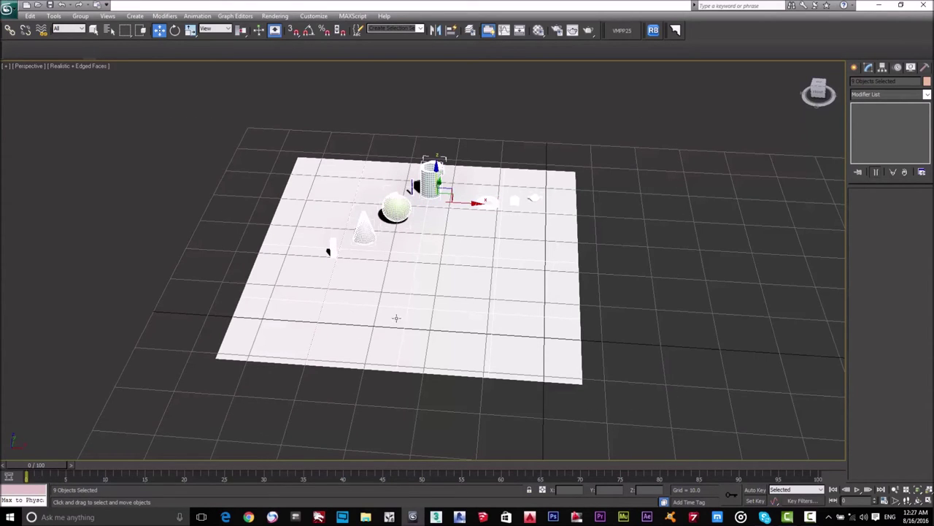
pyautogui.press('Delete')
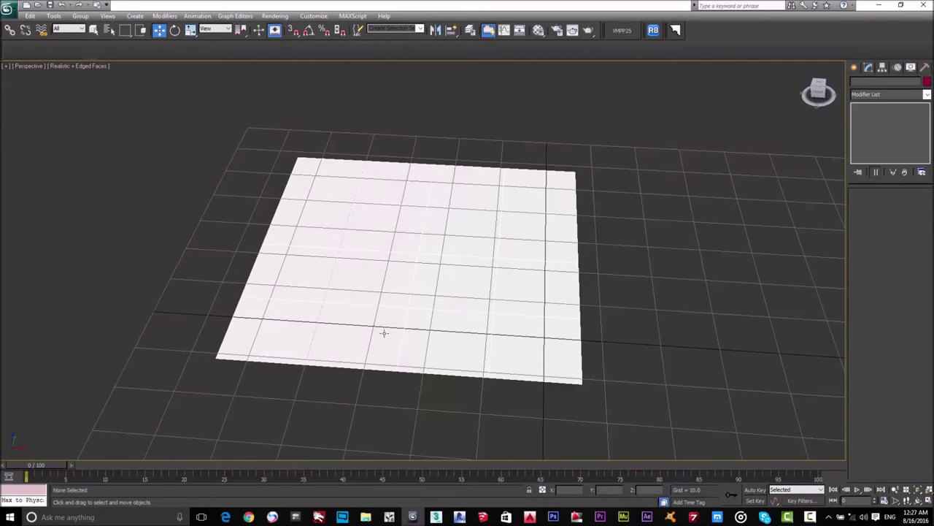
pyautogui.rightClick(443, 312)
pyautogui.click(350, 301)
pyautogui.scroll(-2, 472, 278)
pyautogui.scroll(5, 472, 277)
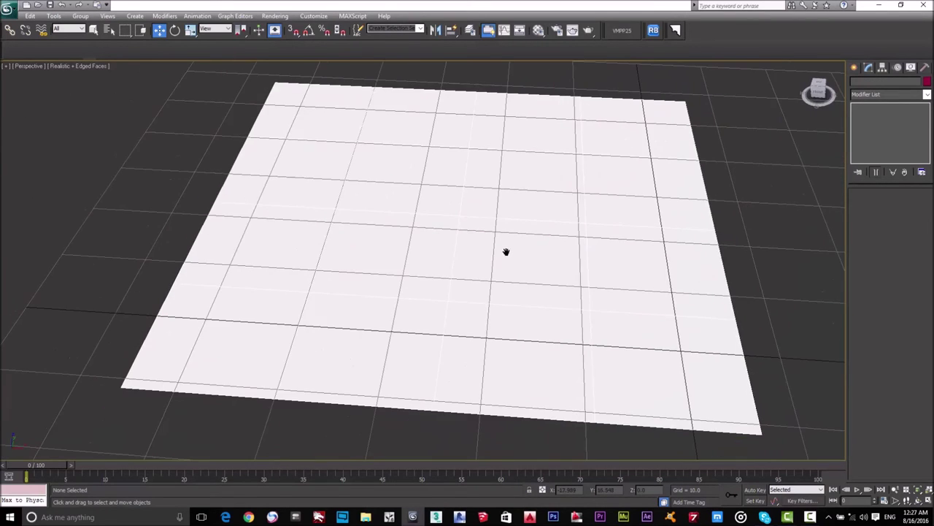
pyautogui.click(504, 255)
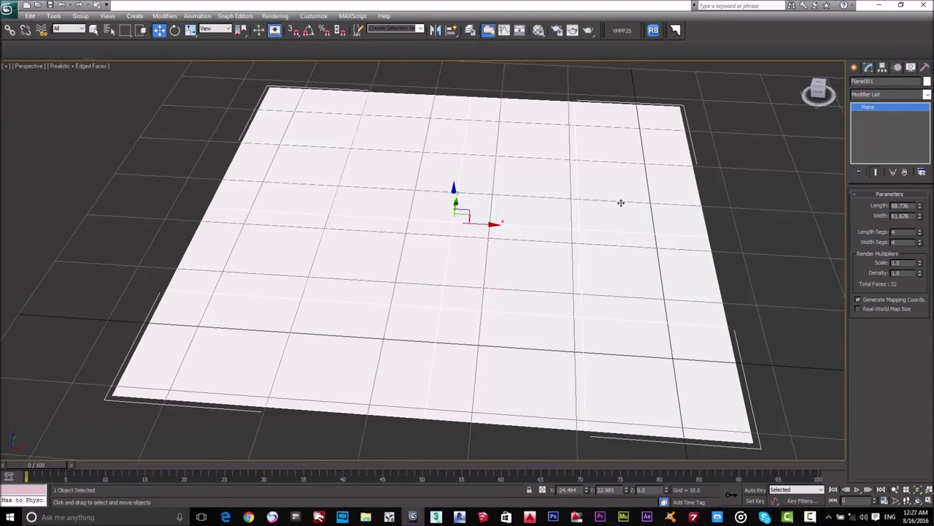
# - Change the white plane's object color to black
pyautogui.click(927, 81)
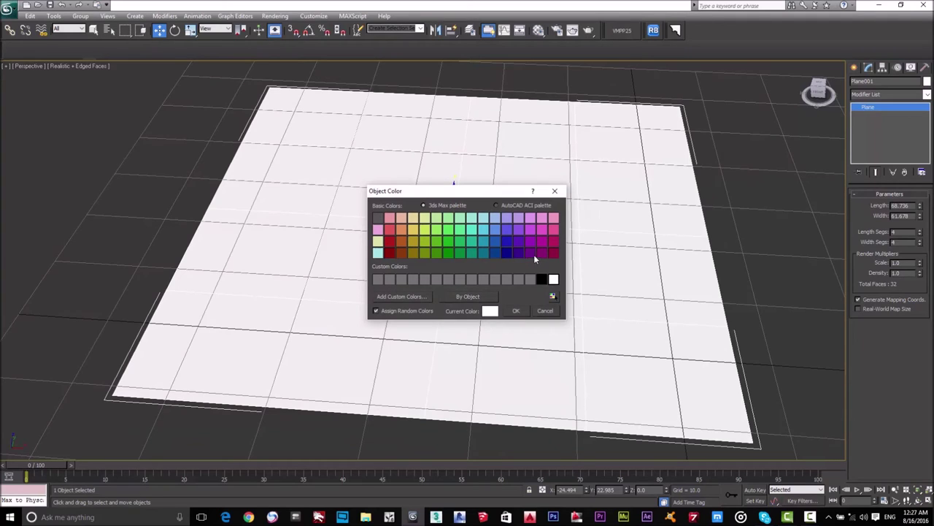
pyautogui.click(540, 282)
pyautogui.click(516, 310)
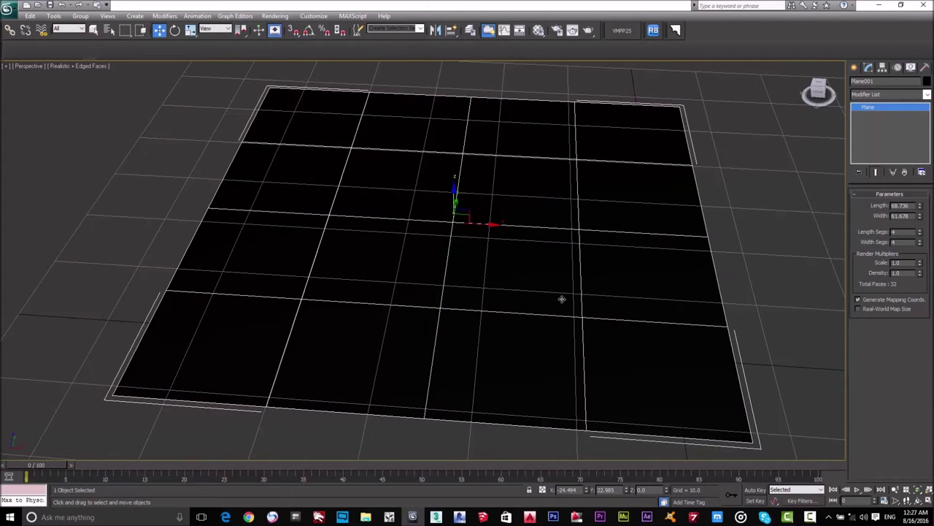
# - Set the plane's length and width segments to 13 each and its render scale multiplier to 1.0
pyautogui.scroll(-5, 580, 257)
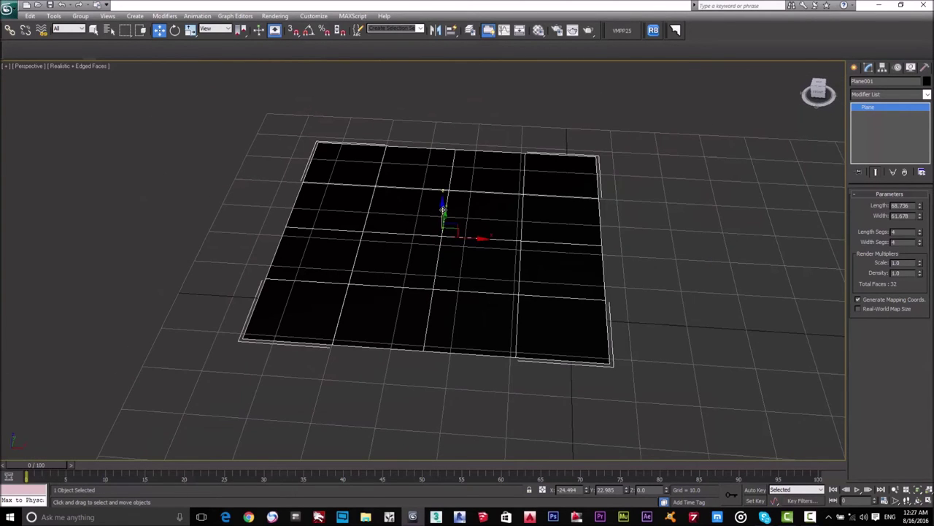
pyautogui.moveTo(474, 232)
pyautogui.keyDown('alt'); pyautogui.mouseDown(button='middle')
pyautogui.moveTo(478, 213)
pyautogui.moveTo(459, 247)
pyautogui.moveTo(478, 246)
pyautogui.mouseUp(button='middle'); pyautogui.keyUp('alt')
pyautogui.scroll(3, 459, 246)
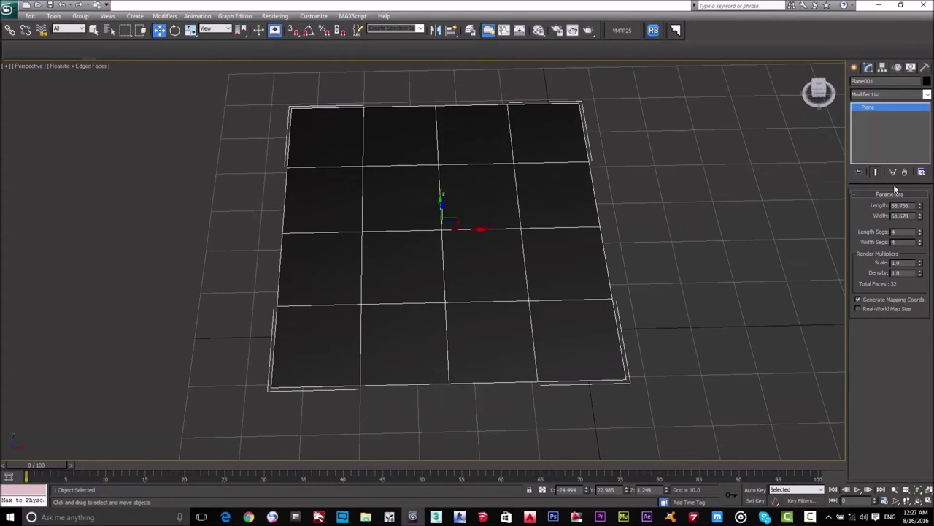
pyautogui.moveTo(921, 236); pyautogui.dragTo(922, 123)
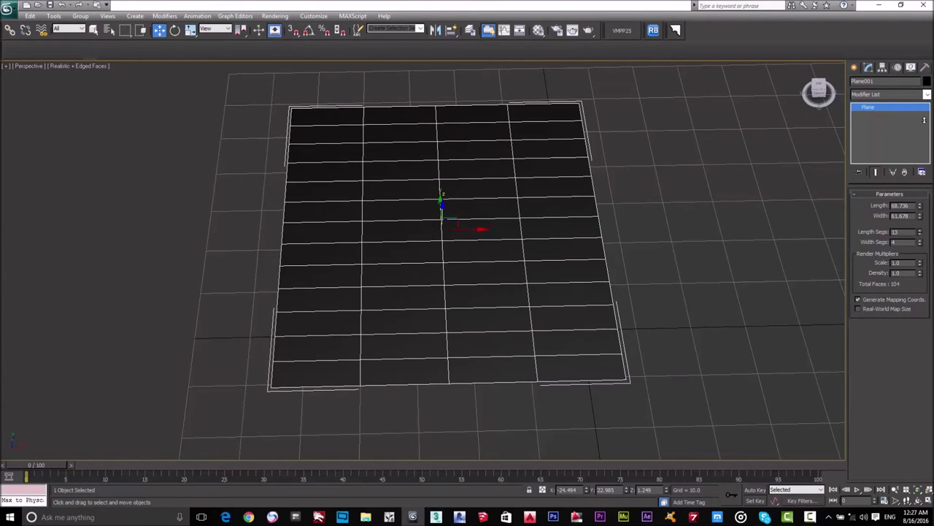
pyautogui.click(921, 244)
pyautogui.moveTo(920, 233)
pyautogui.mouseDown()
pyautogui.moveTo(921, 210)
pyautogui.moveTo(928, 241)
pyautogui.moveTo(921, 238)
pyautogui.mouseUp()
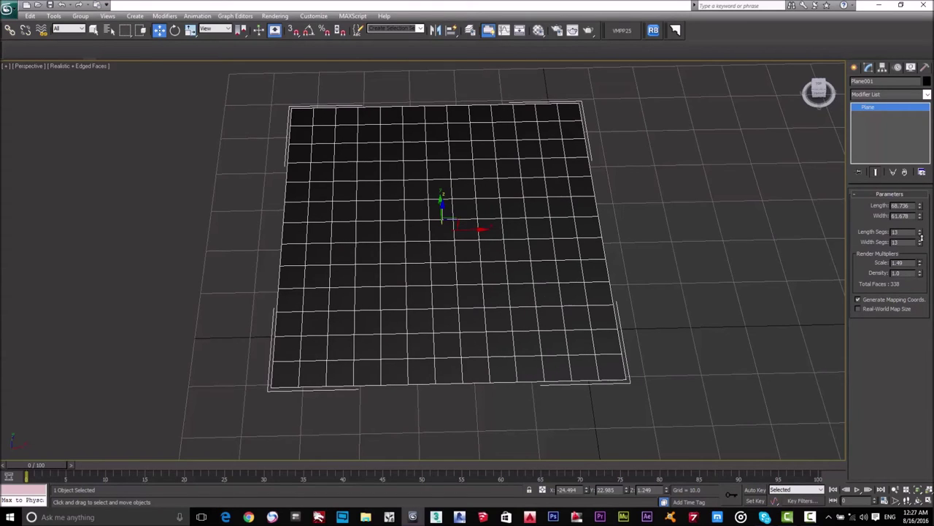
pyautogui.doubleClick(904, 206)
pyautogui.press('Tab')
pyautogui.moveTo(920, 262); pyautogui.dragTo(919, 278)
# - Apply a Bend modifier to the plane
pyautogui.click(869, 94)
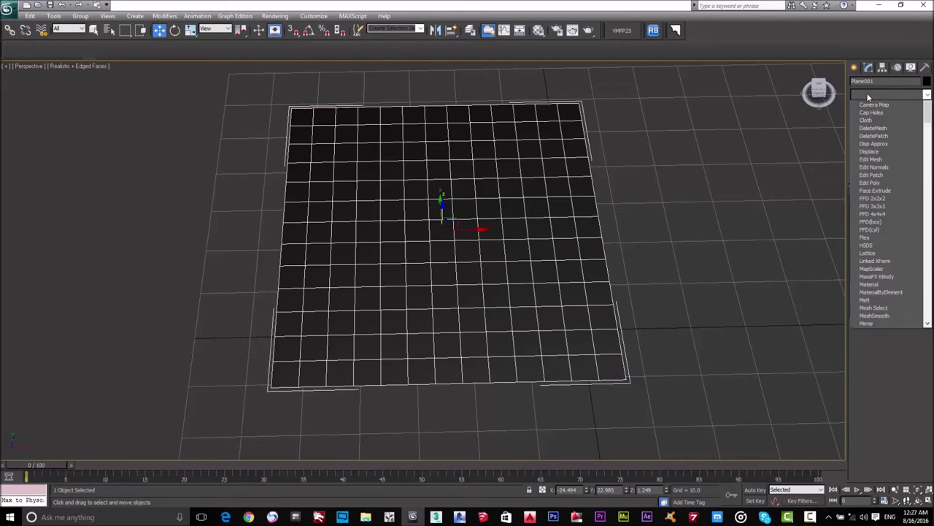
pyautogui.click(869, 96)
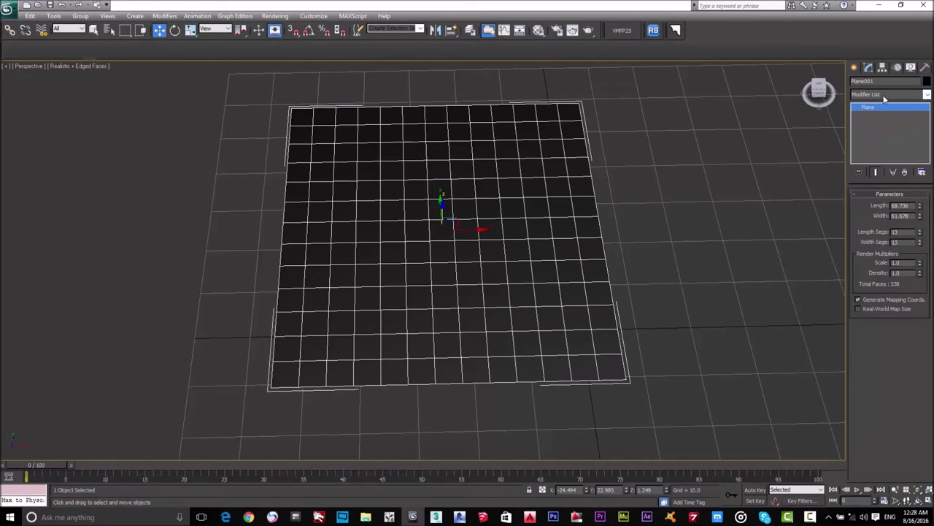
pyautogui.click(884, 95)
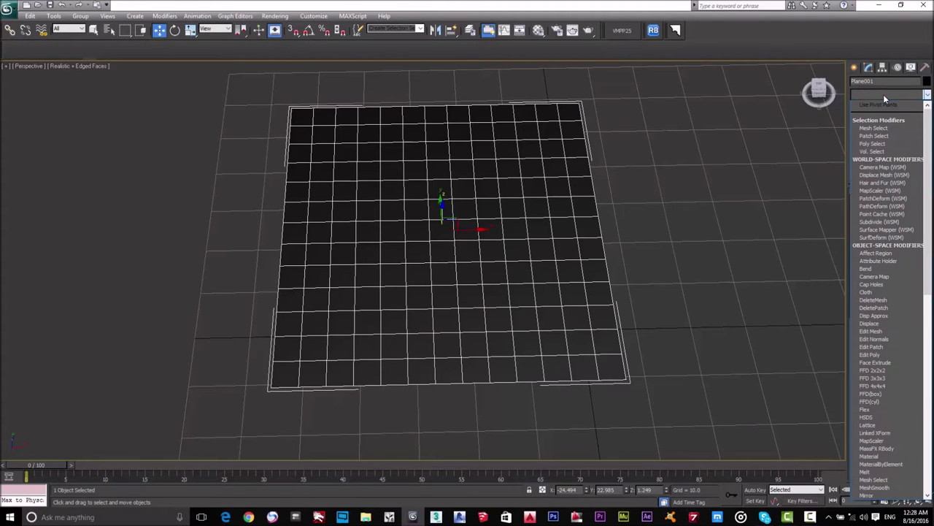
pyautogui.write('b')
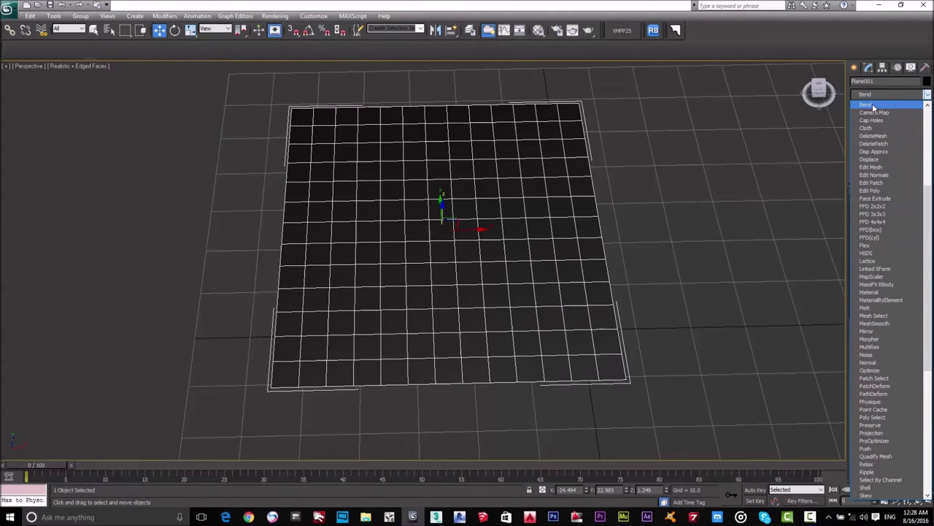
pyautogui.scroll(7, 876, 106)
pyautogui.click(879, 93)
pyautogui.click(879, 90)
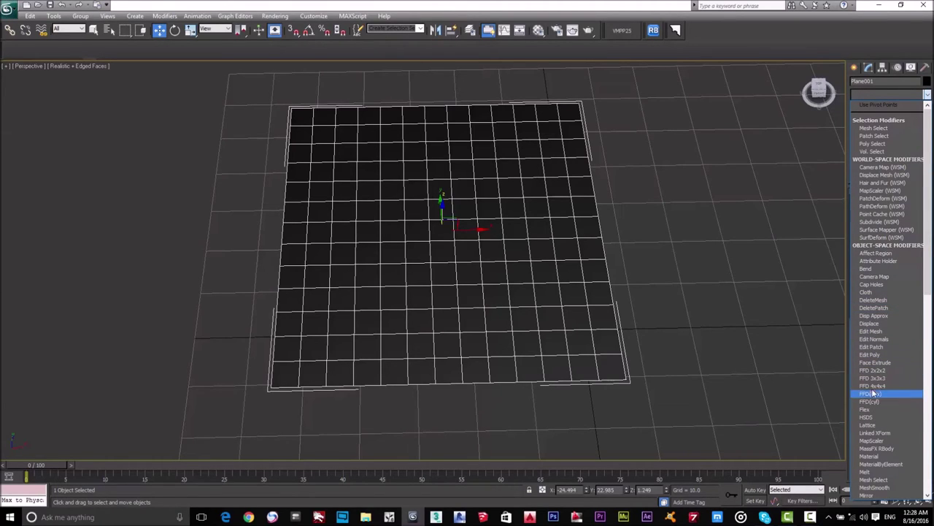
pyautogui.click(889, 268)
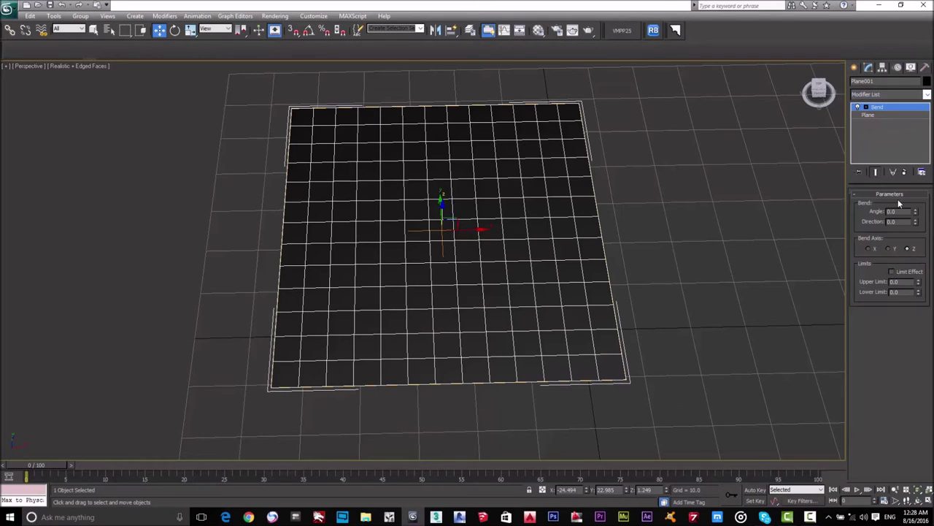
# - Bend the plane along the X axis with an angle of -80.5 and a direction of 29.5
pyautogui.keyDown('alt'); pyautogui.moveTo(630, 254); pyautogui.dragTo(650, 252, button='middle'); pyautogui.keyUp('alt')
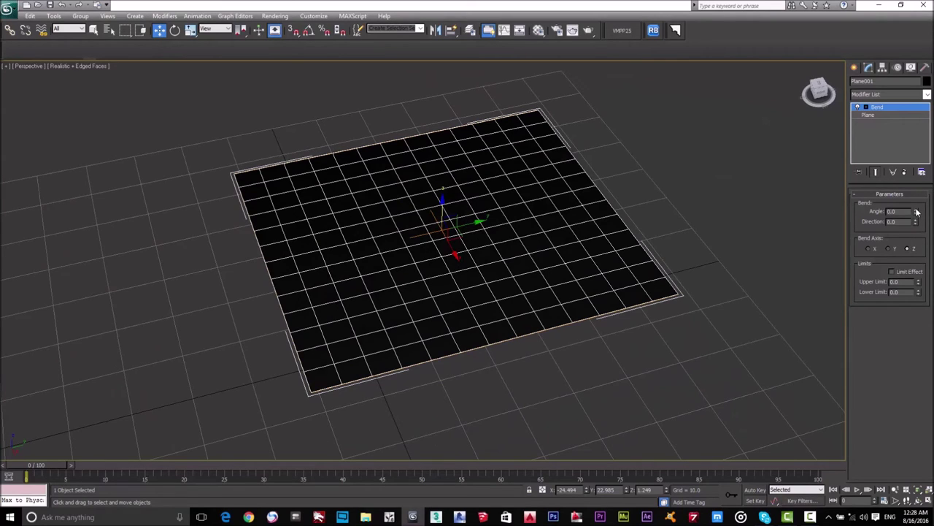
pyautogui.moveTo(918, 214); pyautogui.dragTo(918, 121)
pyautogui.rightClick(915, 211)
pyautogui.moveTo(916, 214); pyautogui.dragTo(905, 125)
pyautogui.rightClick(903, 123)
pyautogui.moveTo(917, 212); pyautogui.dragTo(916, 260)
pyautogui.moveTo(916, 221); pyautogui.dragTo(917, 192)
# - Turn off edged faces and examine the bent plane's curvature from several sides
pyautogui.moveTo(563, 323)
pyautogui.keyDown('alt'); pyautogui.mouseDown(button='middle')
pyautogui.moveTo(578, 304)
pyautogui.moveTo(609, 294)
pyautogui.moveTo(584, 306)
pyautogui.moveTo(695, 333)
pyautogui.moveTo(630, 299)
pyautogui.moveTo(571, 313)
pyautogui.mouseUp(button='middle'); pyautogui.keyUp('alt')
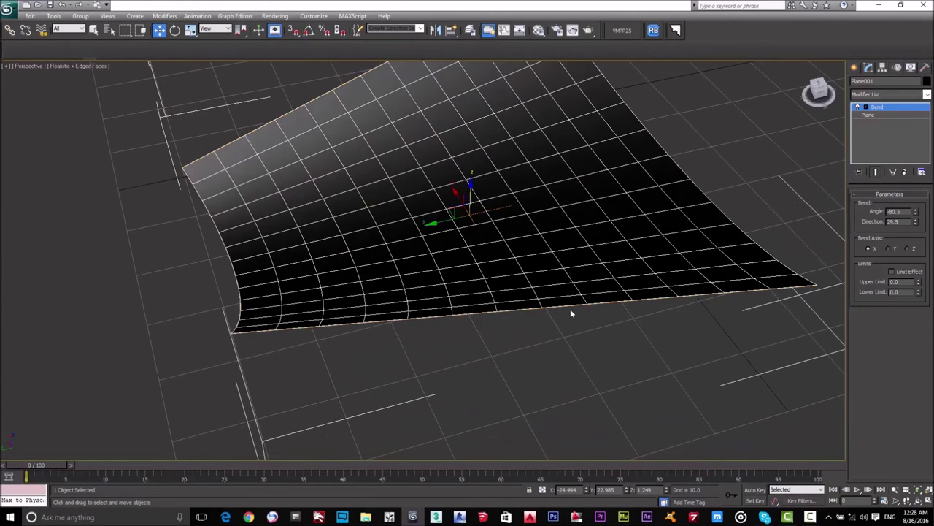
pyautogui.press('F4')
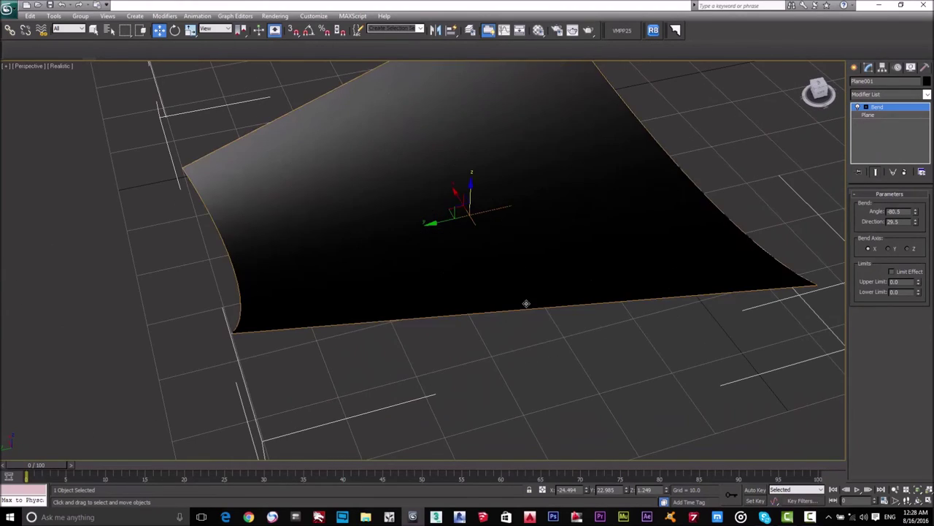
pyautogui.scroll(-8, 527, 310)
pyautogui.keyDown('alt'); pyautogui.moveTo(531, 338); pyautogui.dragTo(557, 309, button='middle'); pyautogui.keyUp('alt')
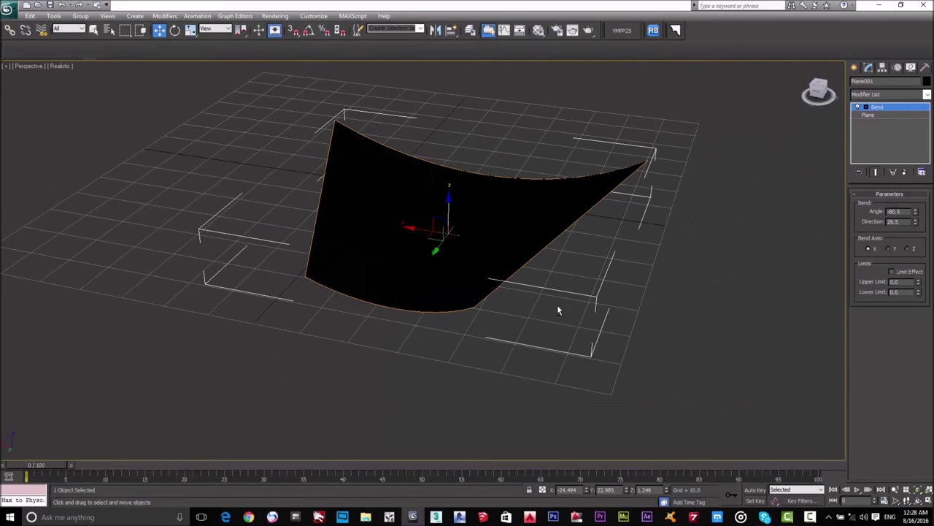
pyautogui.keyDown('alt'); pyautogui.moveTo(548, 217); pyautogui.dragTo(493, 265, button='middle'); pyautogui.keyUp('alt')
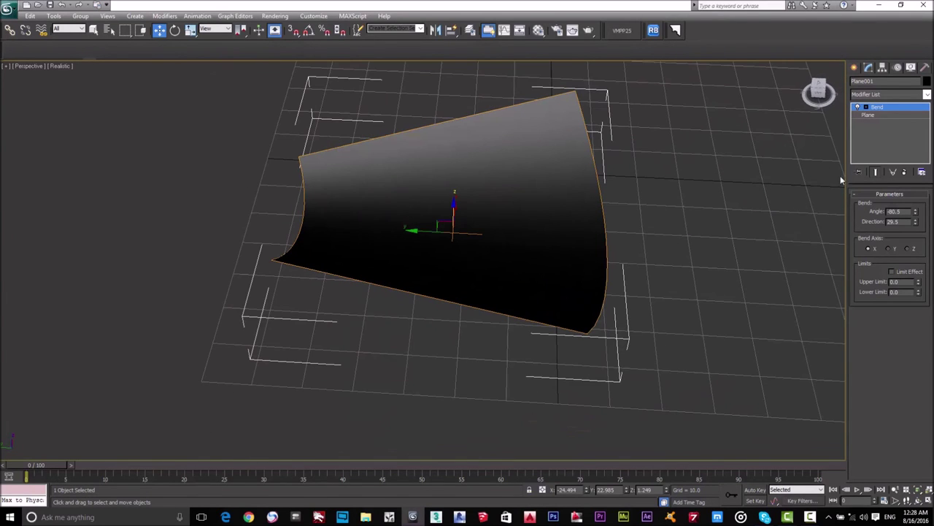
# - Reduce the base plane to 1 length segment and 2 width segments beneath the Bend modifier
pyautogui.click(876, 115)
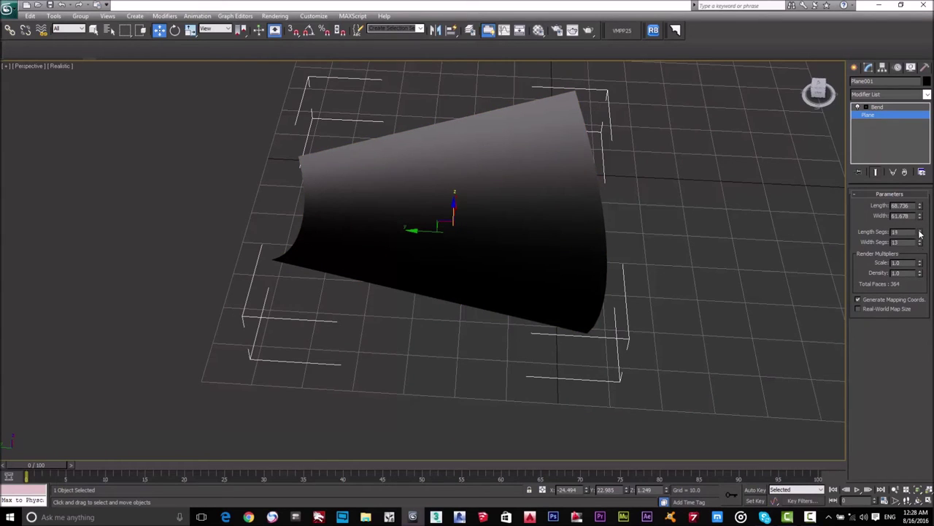
pyautogui.moveTo(919, 233); pyautogui.dragTo(923, 291)
pyautogui.moveTo(921, 243); pyautogui.dragTo(923, 281)
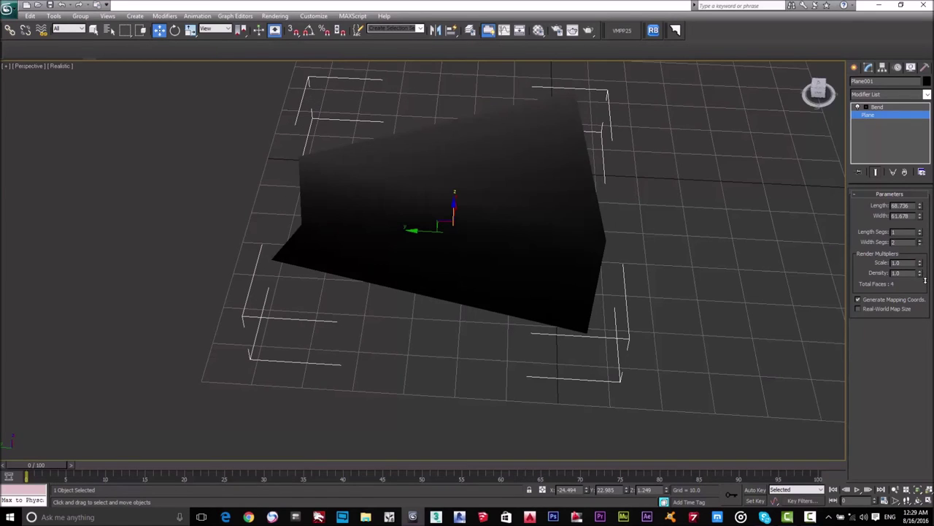
pyautogui.keyDown('alt'); pyautogui.moveTo(662, 256); pyautogui.dragTo(212, 94, button='middle'); pyautogui.keyUp('alt')
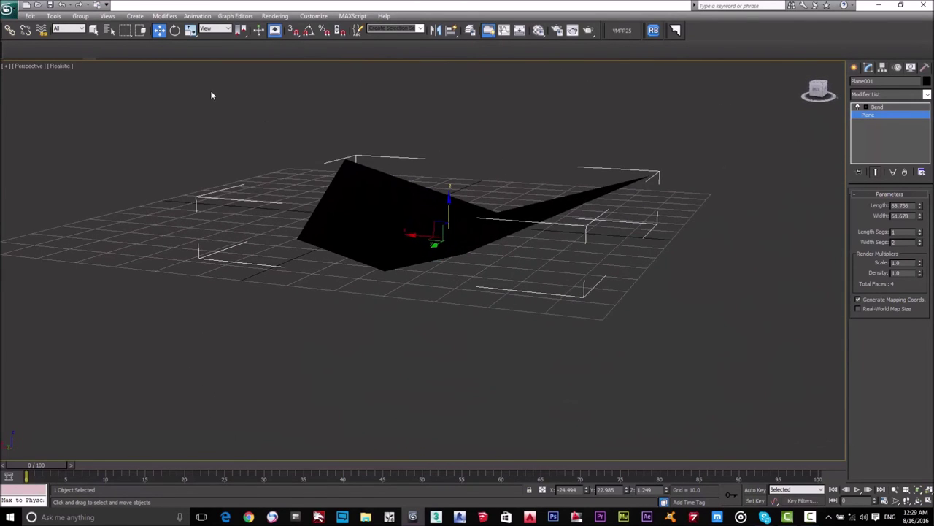
# - Switch the perspective viewport's display from Realistic to Shaded
pyautogui.click(63, 69)
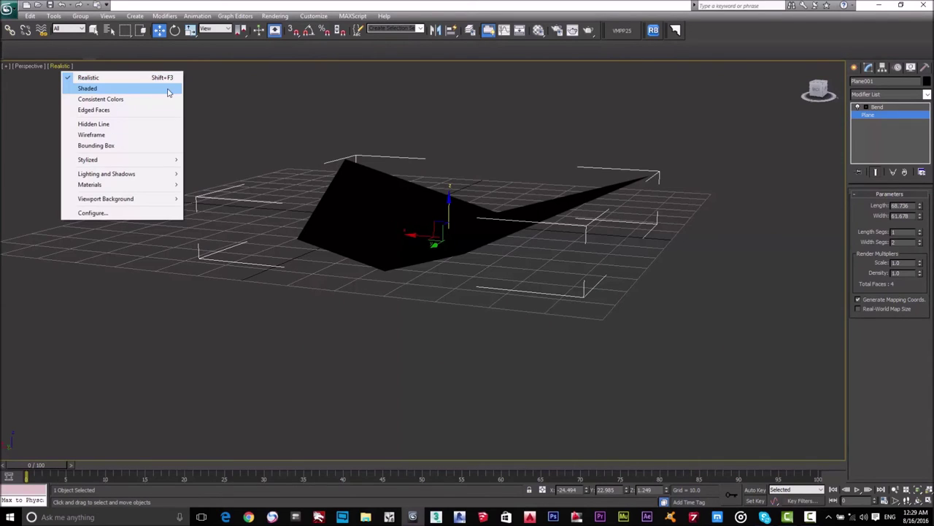
pyautogui.click(90, 91)
pyautogui.keyDown('alt'); pyautogui.moveTo(580, 194); pyautogui.dragTo(488, 217, button='middle'); pyautogui.keyUp('alt')
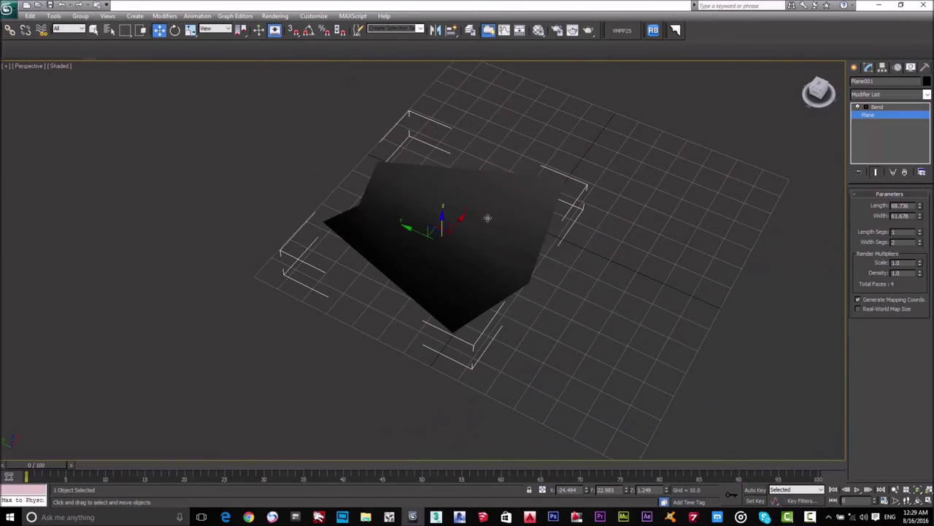
# - Raise the bent plane's width segments to 13, keeping 1 length segment
pyautogui.moveTo(920, 244); pyautogui.dragTo(916, 261)
pyautogui.click(920, 243)
pyautogui.moveTo(926, 231); pyautogui.dragTo(928, 186)
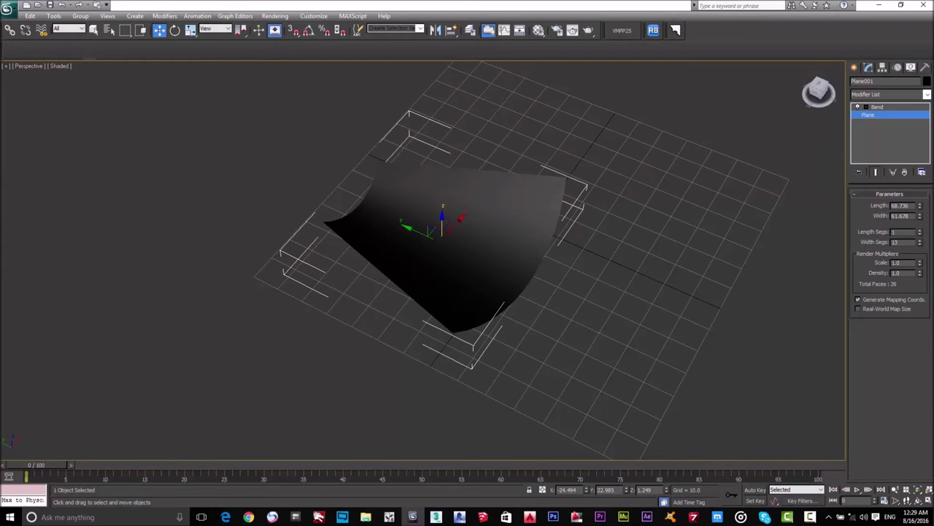
# - Undo the plane's bend and delete the plane from the scene
pyautogui.click(877, 107)
pyautogui.click(855, 67)
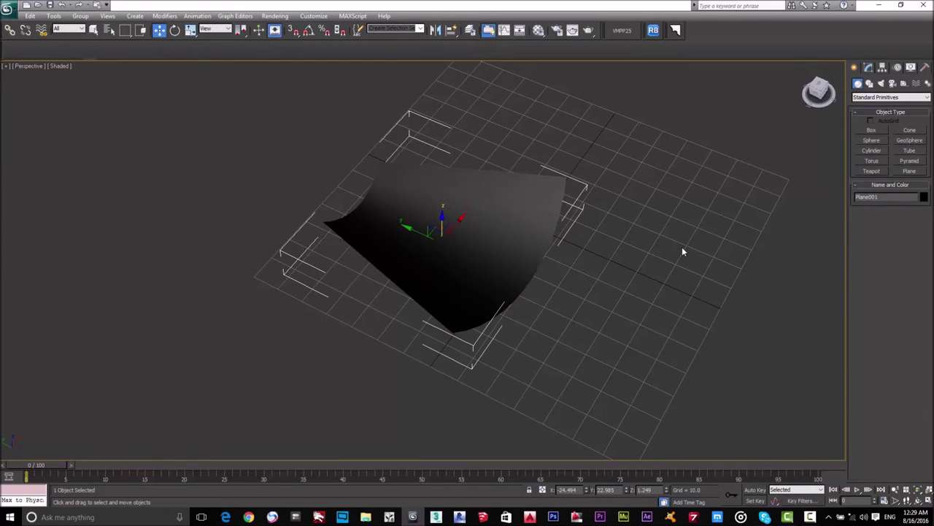
pyautogui.moveTo(665, 233); pyautogui.dragTo(613, 227, button='middle')
pyautogui.click(624, 232)
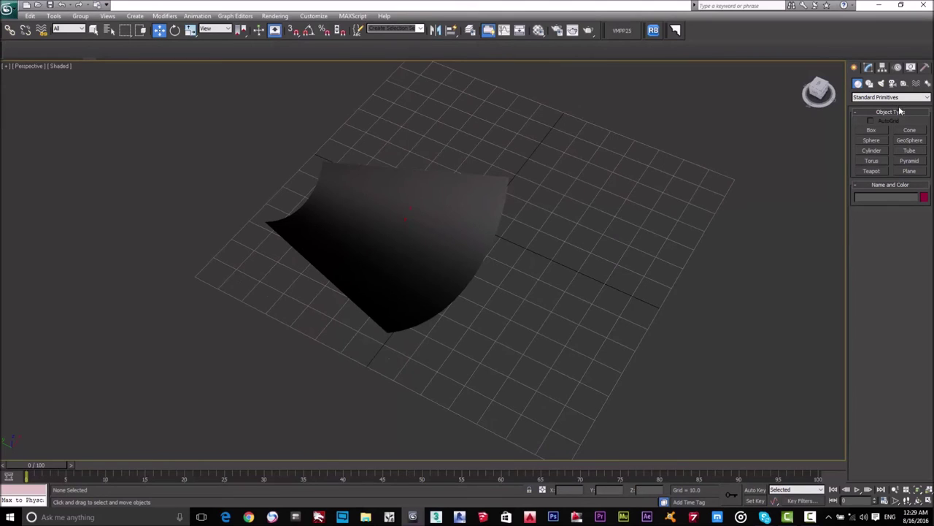
pyautogui.moveTo(569, 144); pyautogui.dragTo(264, 372)
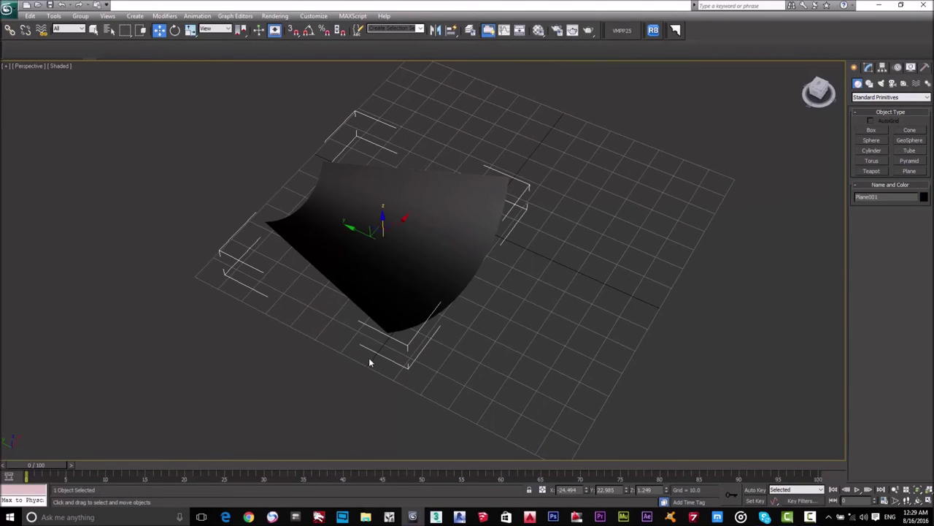
pyautogui.press('Delete')
pyautogui.hotkey('ctrl', 'z')
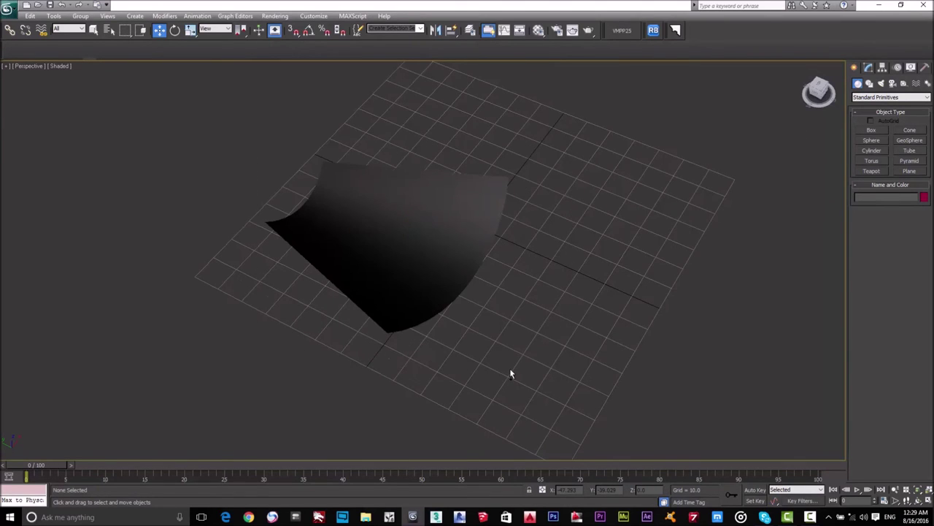
pyautogui.hotkey('ctrl', 'z')
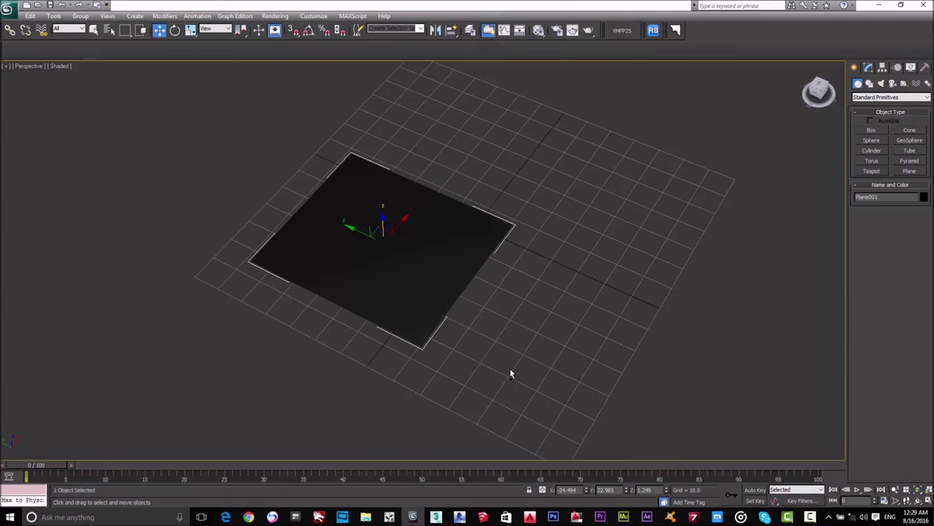
pyautogui.press('F4')
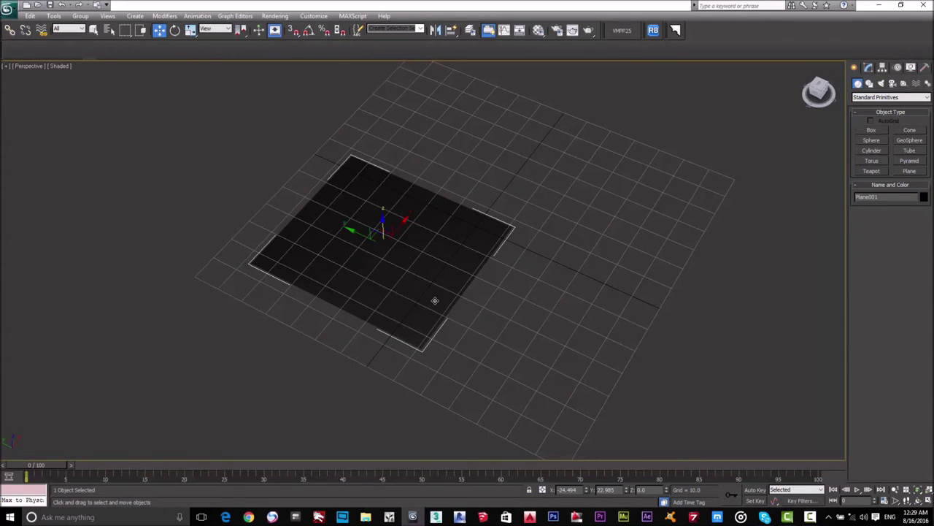
pyautogui.press('Delete')
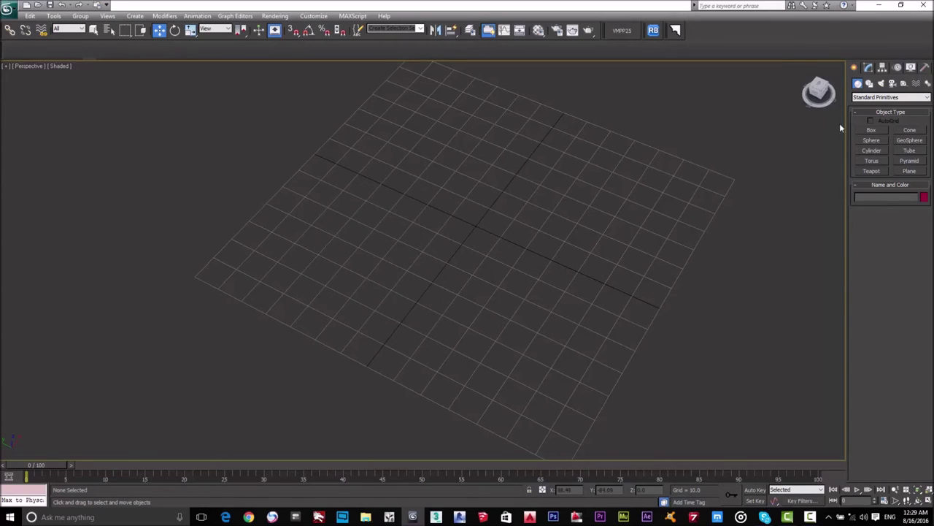
# - Start a Line spline on the perspective grid and draw its first two long, straight outer sides at right angles
pyautogui.click(869, 85)
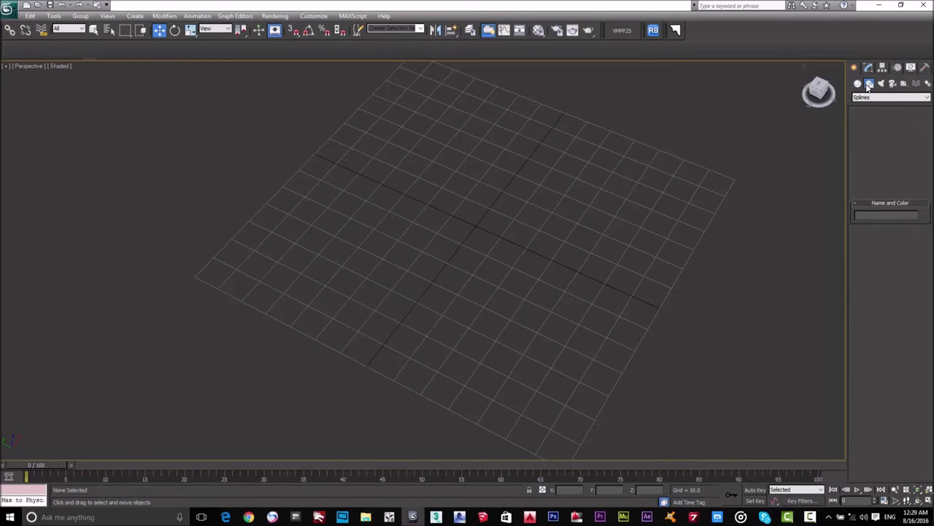
pyautogui.moveTo(564, 232); pyautogui.dragTo(511, 252, button='middle')
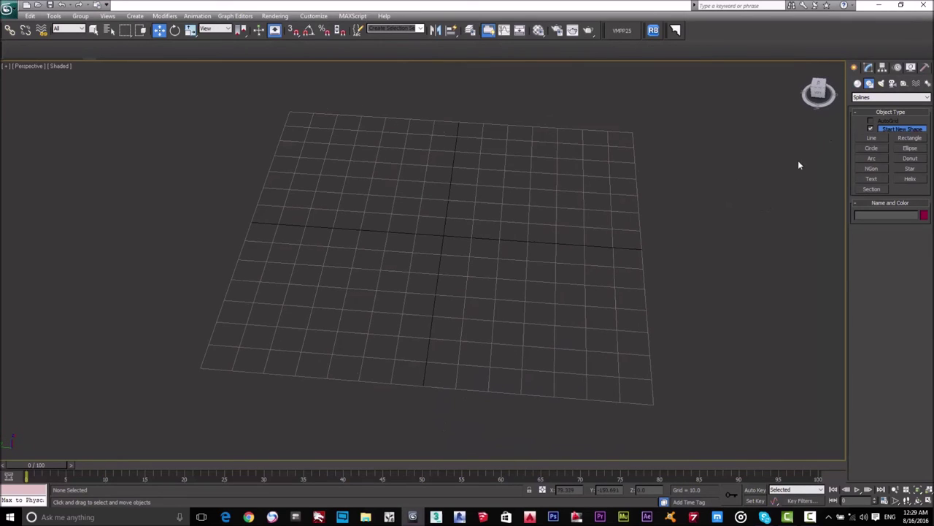
pyautogui.click(873, 138)
pyautogui.click(409, 203)
pyautogui.click(545, 209)
pyautogui.rightClick(549, 207)
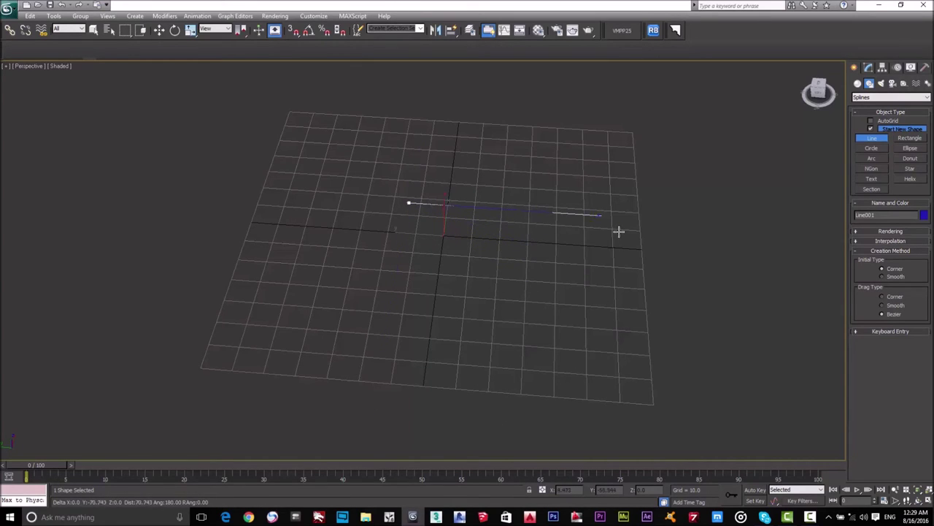
pyautogui.press('g')
pyautogui.press('g')
pyautogui.scroll(2, 485, 215)
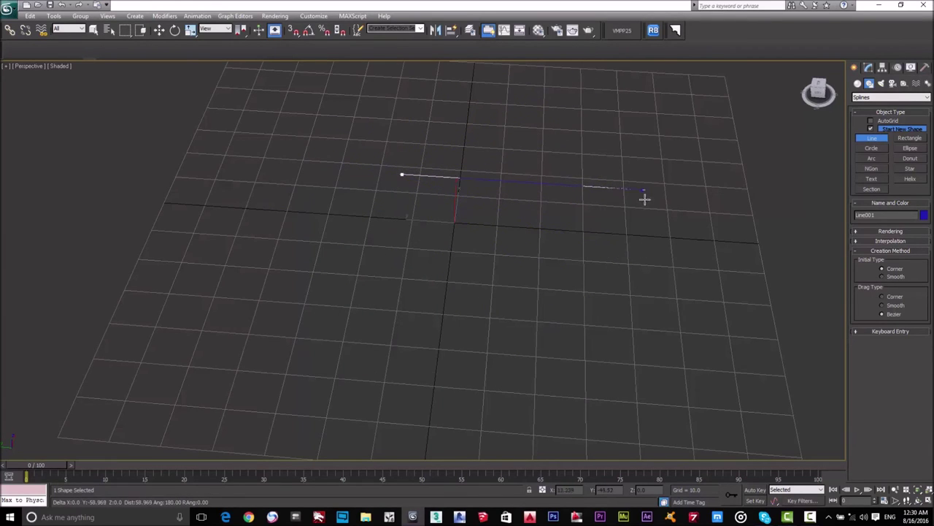
pyautogui.click(622, 188)
pyautogui.keyDown('shift'); pyautogui.click(697, 388); pyautogui.keyUp('shift')
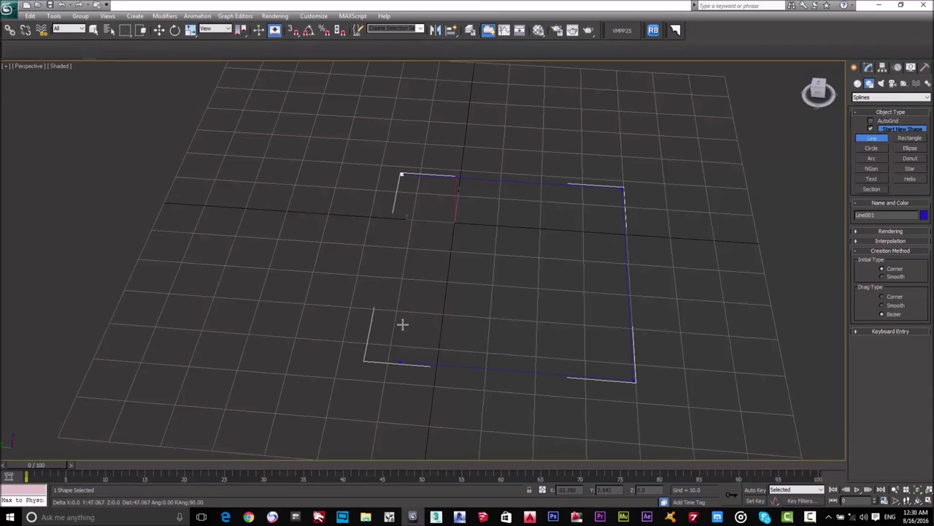
# - Continue the spline with straight inner corners into a stepped C-shaped outline and close it at its starting vertex
pyautogui.keyDown('shift'); pyautogui.click(429, 268); pyautogui.keyUp('shift')
pyautogui.keyDown('shift'); pyautogui.click(467, 305); pyautogui.keyUp('shift')
pyautogui.keyDown('shift'); pyautogui.click(468, 339); pyautogui.keyUp('shift')
pyautogui.keyDown('shift'); pyautogui.click(534, 345); pyautogui.keyUp('shift')
pyautogui.keyDown('shift'); pyautogui.click(541, 205); pyautogui.keyUp('shift')
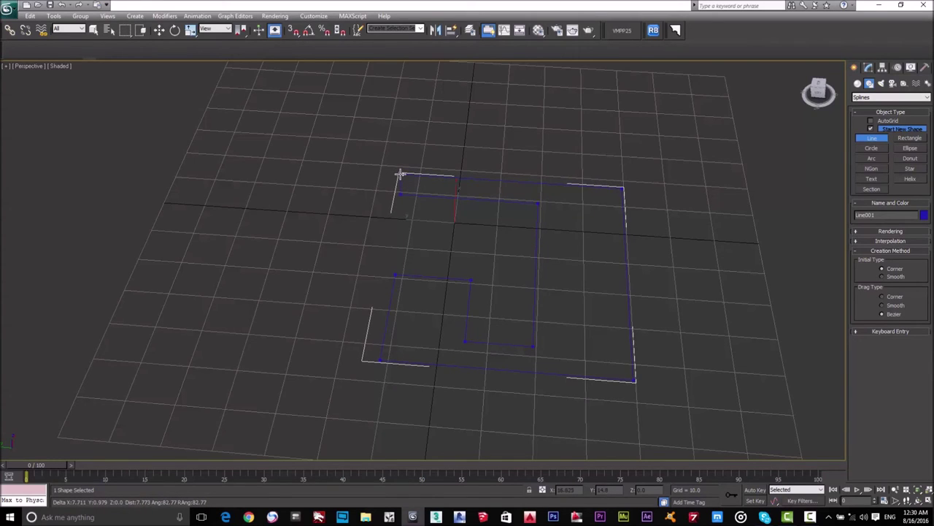
pyautogui.scroll(4, 398, 180)
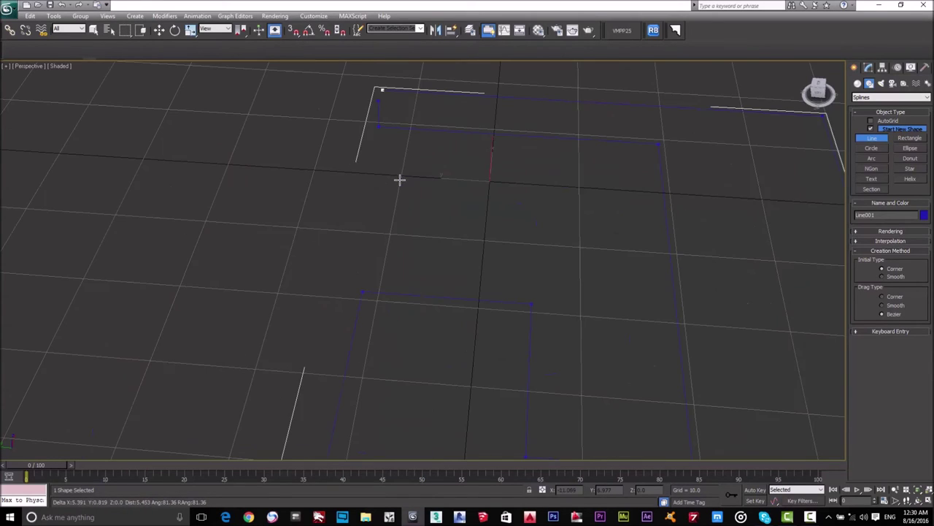
pyautogui.click(381, 89)
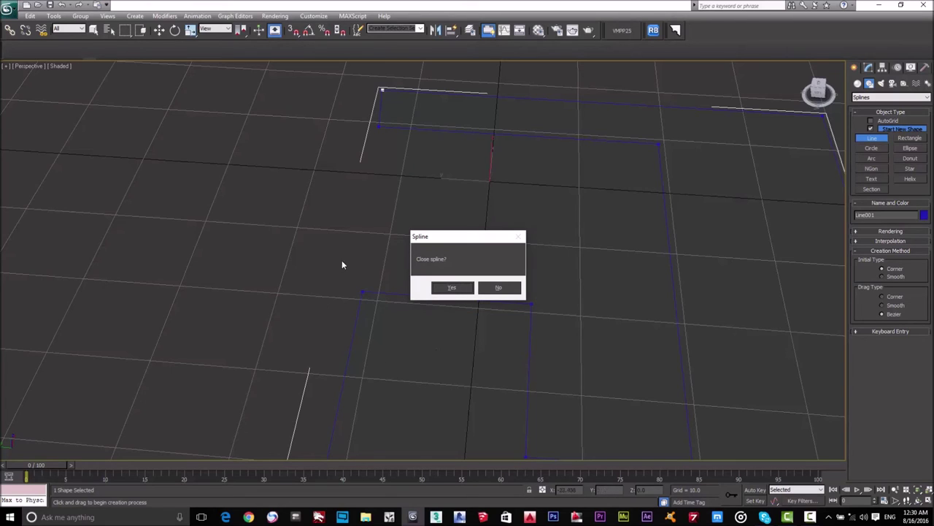
pyautogui.click(451, 289)
pyautogui.scroll(-5, 519, 163)
pyautogui.rightClick(533, 164)
pyautogui.scroll(2, 528, 235)
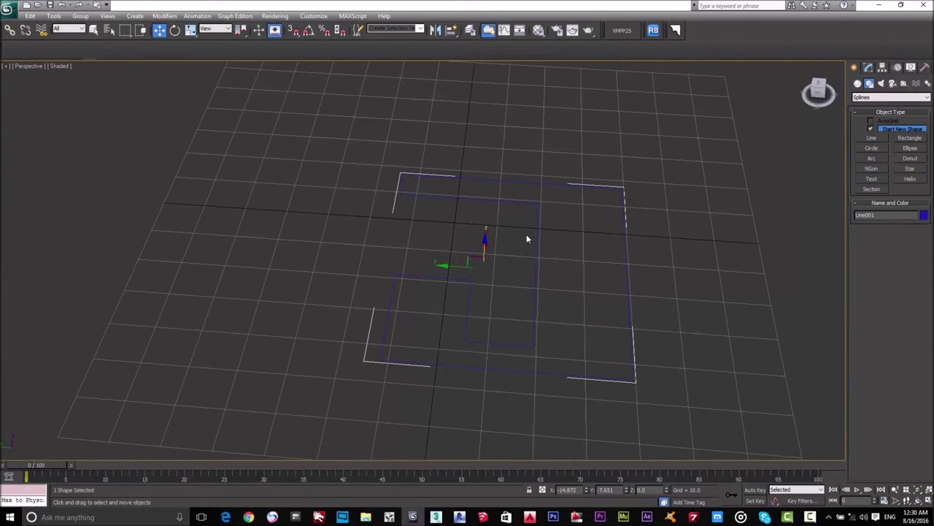
# - Deselect the closed outline and select it again with a selection window
pyautogui.scroll(2, 643, 219)
pyautogui.click(680, 196)
pyautogui.moveTo(655, 179); pyautogui.dragTo(44, 341)
pyautogui.click(193, 328)
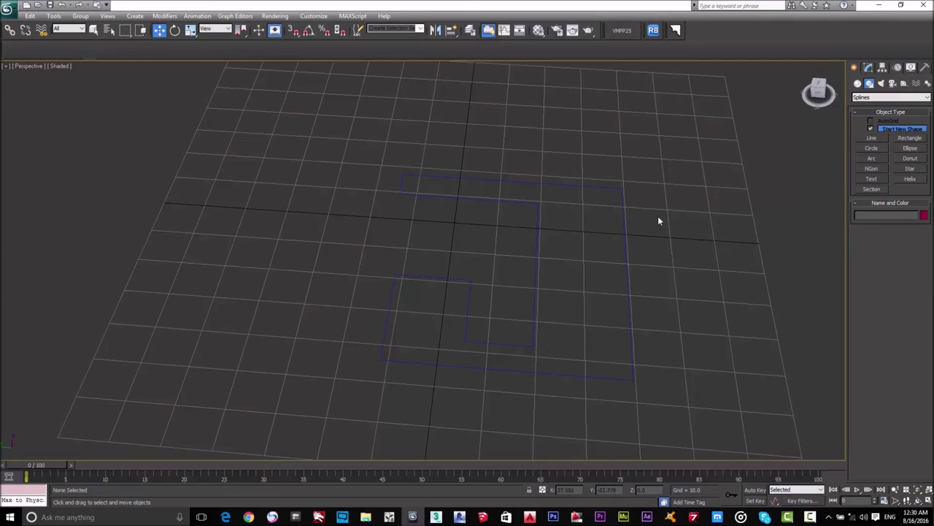
pyautogui.moveTo(670, 154); pyautogui.dragTo(473, 237)
pyautogui.moveTo(635, 156); pyautogui.dragTo(511, 255)
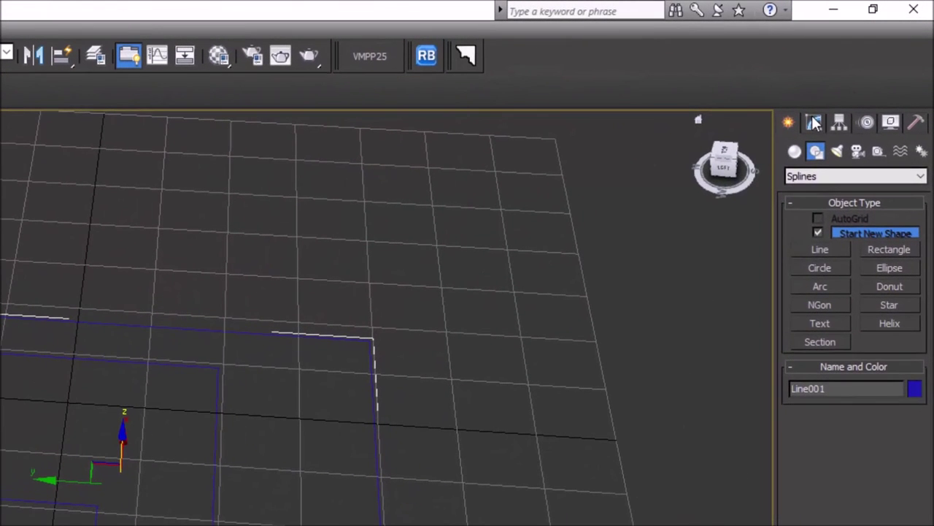
# - Apply the Extrude modifier to the closed C-shaped outline
pyautogui.click(814, 122)
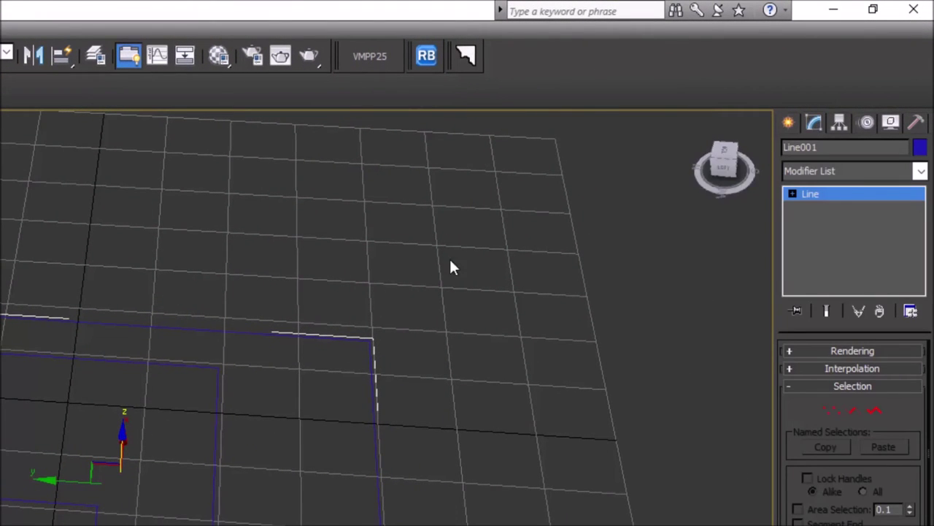
pyautogui.click(838, 171)
pyautogui.click(823, 175)
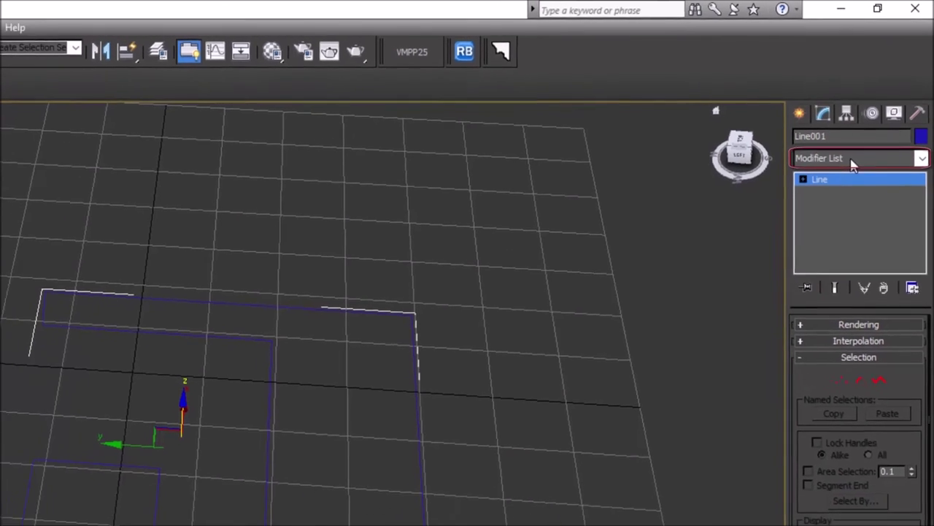
pyautogui.click(837, 173)
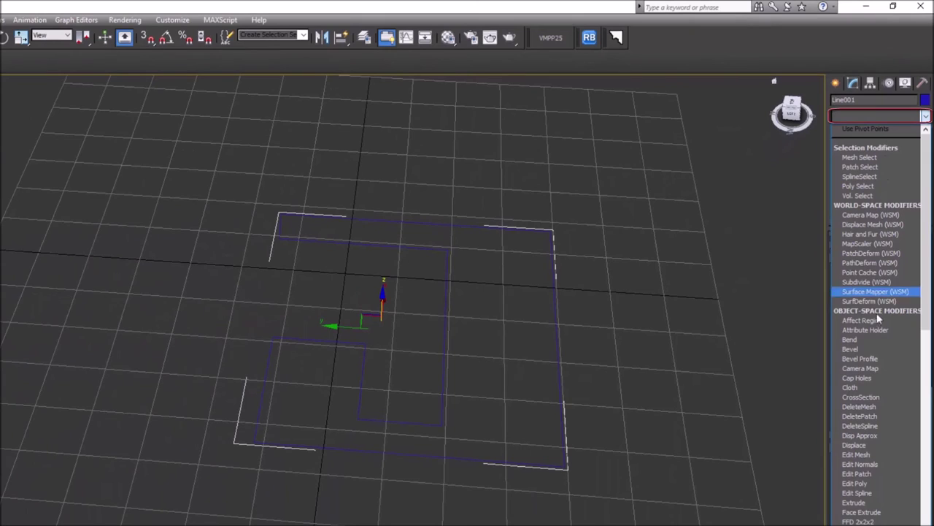
pyautogui.scroll(-2, 884, 374)
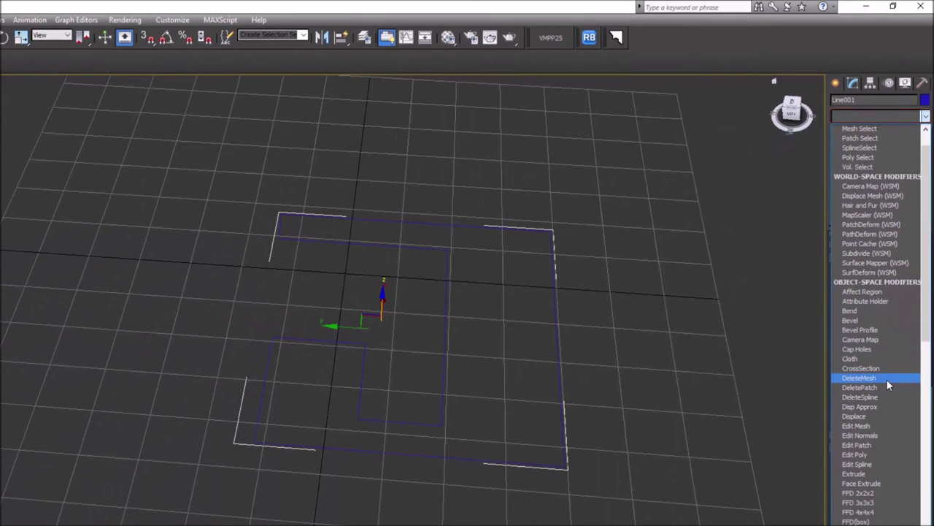
pyautogui.scroll(-2, 887, 378)
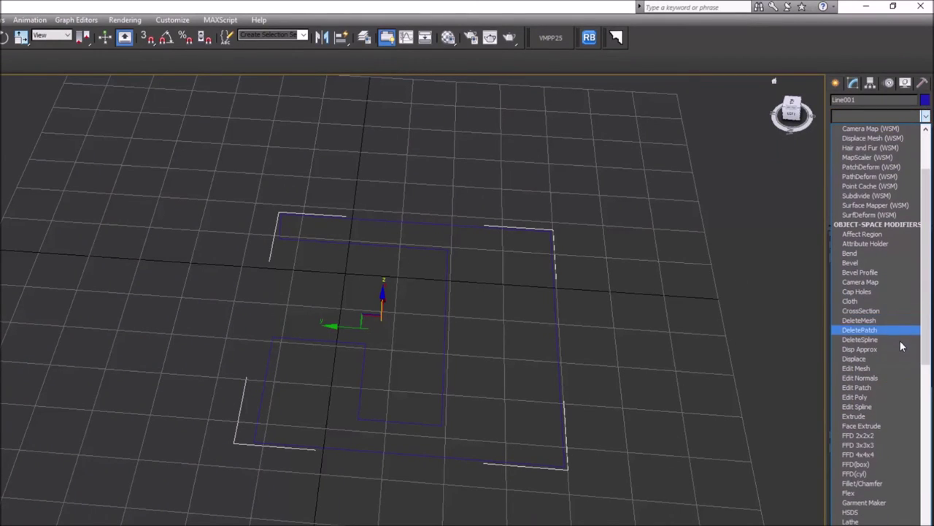
pyautogui.click(875, 414)
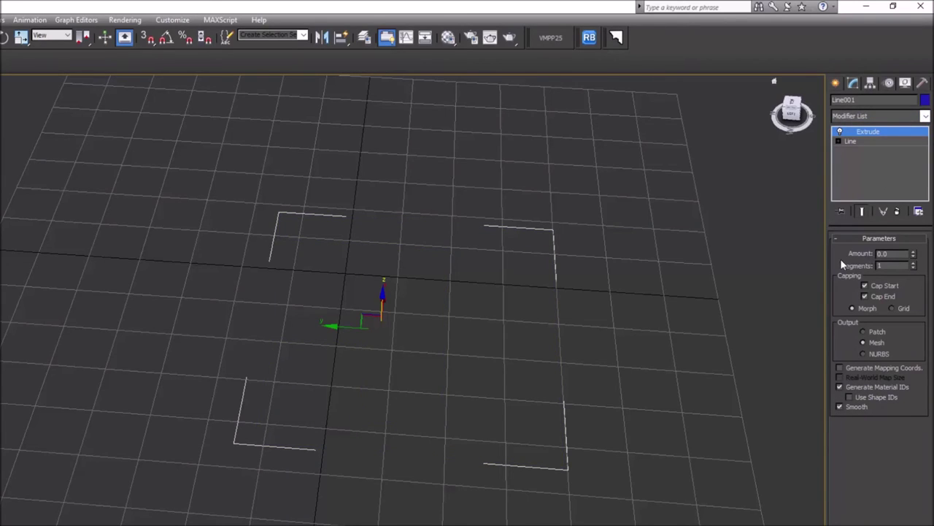
# - Give the C-shaped outline an extrusion amount of 5
pyautogui.click(890, 253)
pyautogui.doubleClick(890, 253)
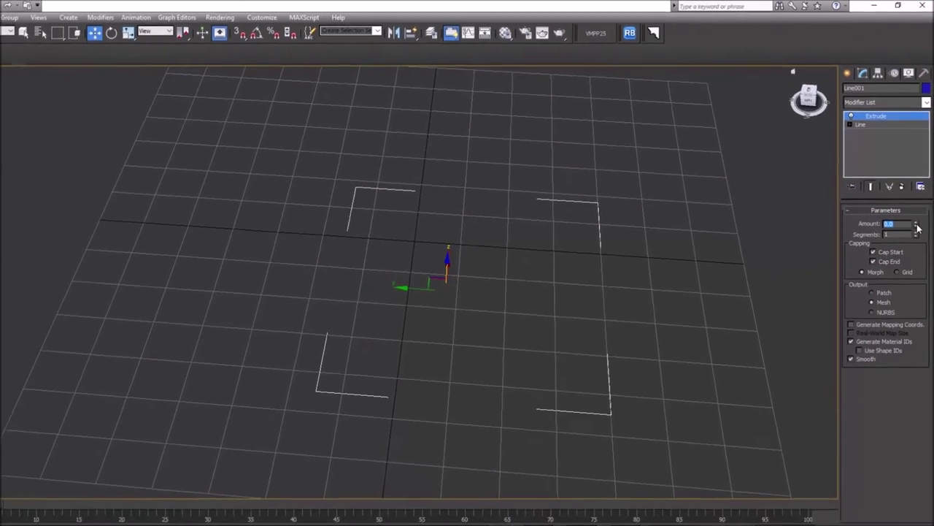
pyautogui.moveTo(917, 226)
pyautogui.mouseDown()
pyautogui.moveTo(920, 191)
pyautogui.moveTo(921, 211)
pyautogui.mouseUp()
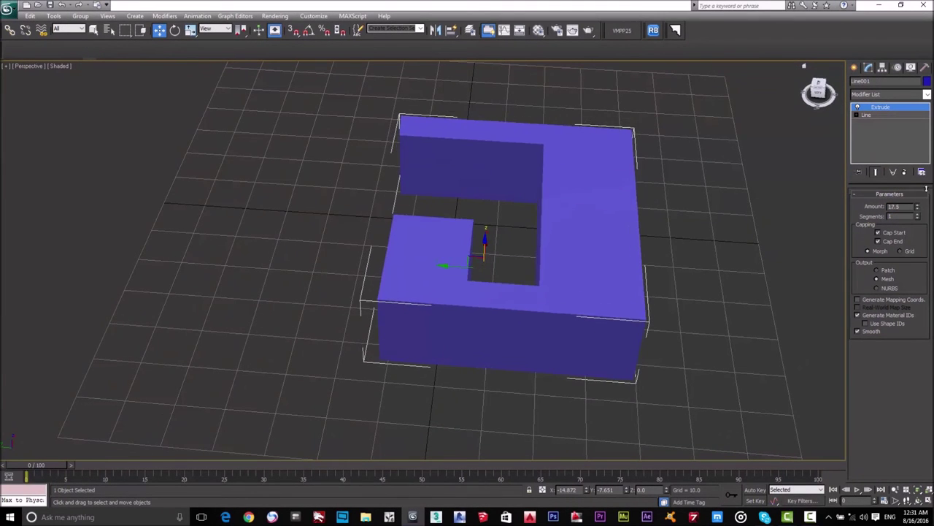
pyautogui.write('5')
pyautogui.press('Return')
pyautogui.moveTo(816, 257); pyautogui.dragTo(774, 267, button='middle')
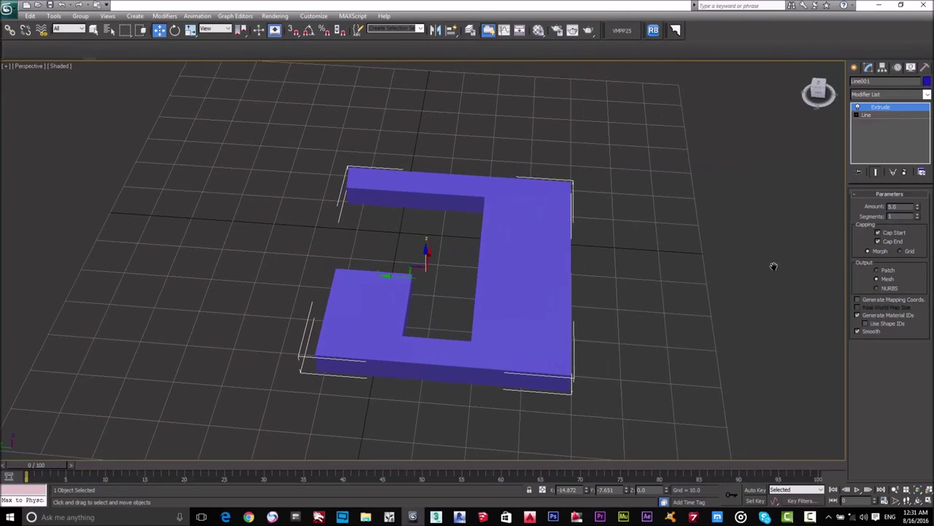
pyautogui.moveTo(919, 219); pyautogui.dragTo(915, 168)
# - Draw a Rectangle spline about 24 by 27 units on the free grid area beside the extruded shape
pyautogui.click(855, 67)
pyautogui.scroll(-5, 695, 169)
pyautogui.scroll(5, 691, 188)
pyautogui.moveTo(690, 188); pyautogui.dragTo(638, 169, button='middle')
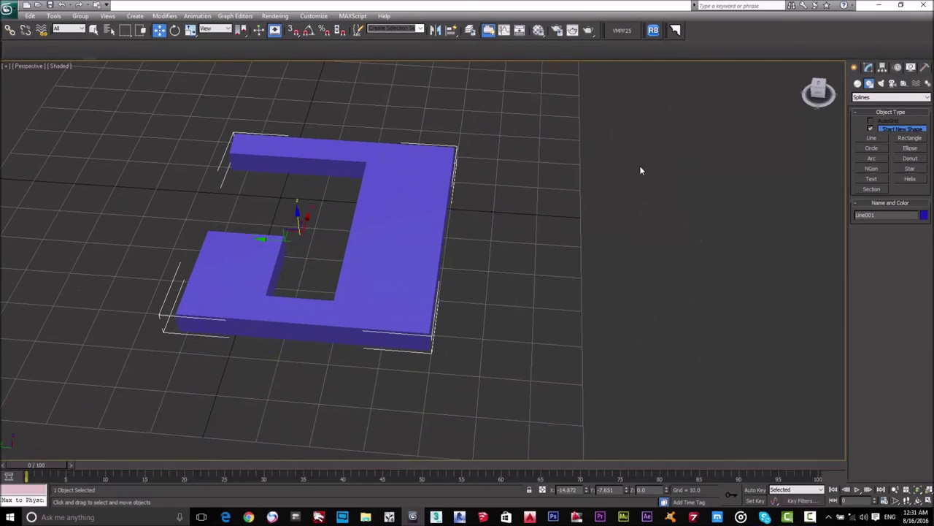
pyautogui.scroll(-5, 638, 169)
pyautogui.keyDown('alt'); pyautogui.moveTo(440, 191); pyautogui.dragTo(560, 208, button='middle'); pyautogui.keyUp('alt')
pyautogui.click(909, 137)
pyautogui.moveTo(398, 167); pyautogui.dragTo(447, 207)
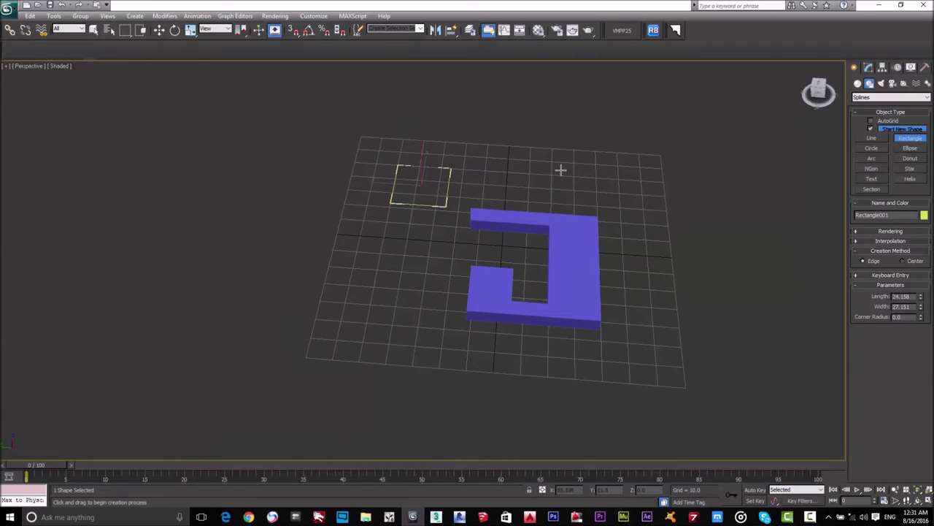
pyautogui.rightClick(565, 182)
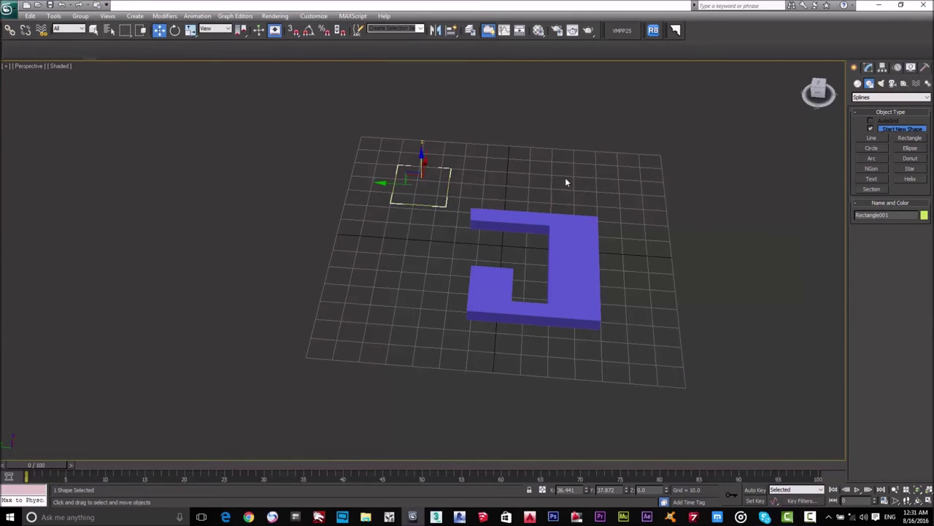
# - Resize the rectangle to length 21.259 and width 30.137, and round its corners with a 2.7 corner radius
pyautogui.click(868, 67)
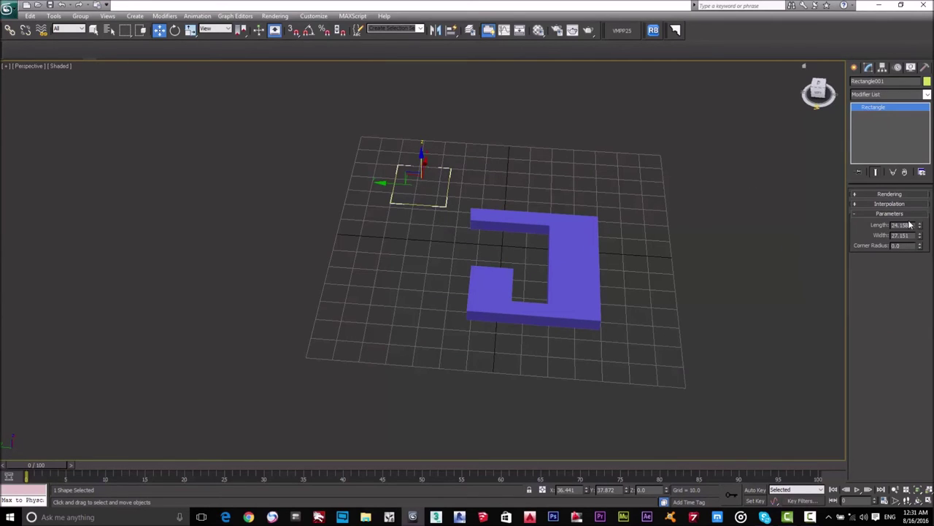
pyautogui.moveTo(920, 226)
pyautogui.mouseDown()
pyautogui.moveTo(924, 238)
pyautogui.moveTo(921, 227)
pyautogui.mouseUp()
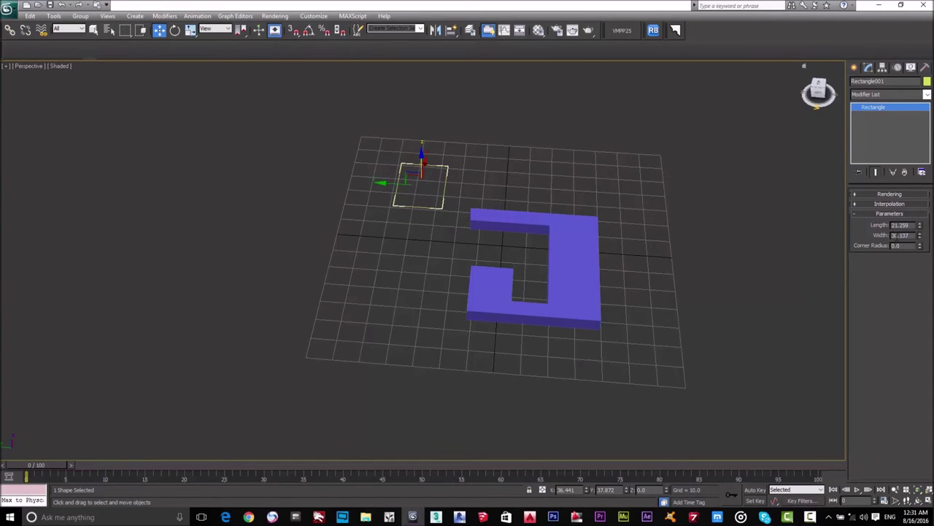
pyautogui.scroll(5, 318, 172)
pyautogui.moveTo(318, 172); pyautogui.dragTo(440, 348, button='middle')
pyautogui.scroll(3, 343, 302)
pyautogui.scroll(-4, 452, 213)
pyautogui.scroll(3, 480, 215)
pyautogui.moveTo(481, 226); pyautogui.dragTo(445, 228, button='middle')
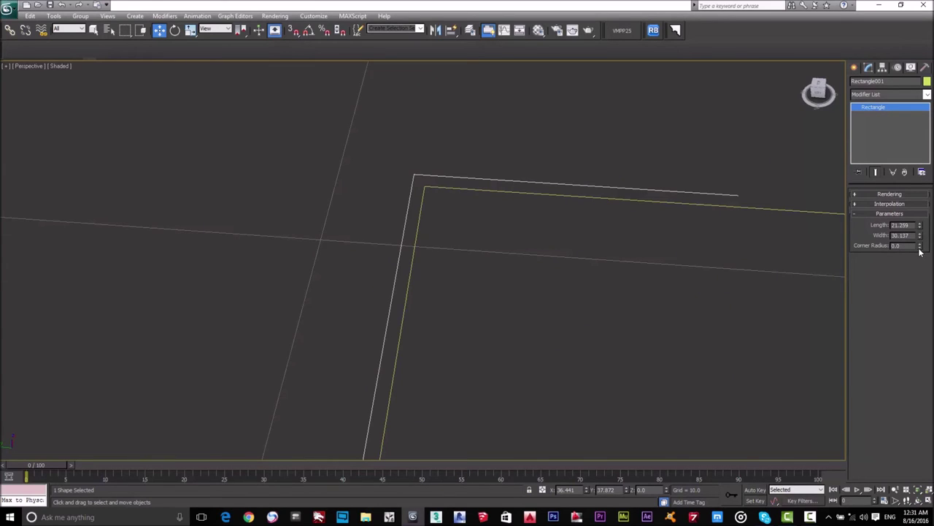
pyautogui.moveTo(920, 236); pyautogui.dragTo(922, 189)
pyautogui.moveTo(928, 146); pyautogui.dragTo(929, 114)
pyautogui.press('z')
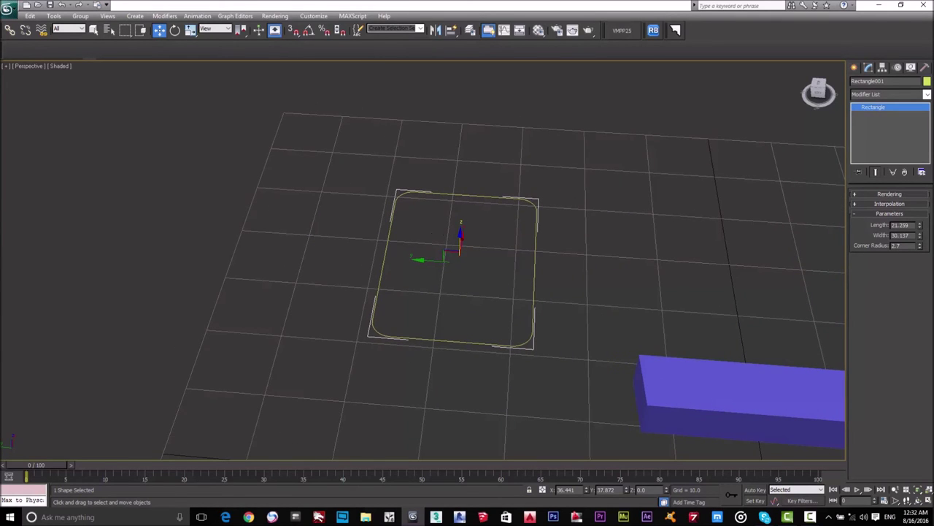
# - Extrude the rounded rectangle by 8 and remove the Extrude modifier again
pyautogui.scroll(5, 489, 230)
pyautogui.scroll(-5, 490, 231)
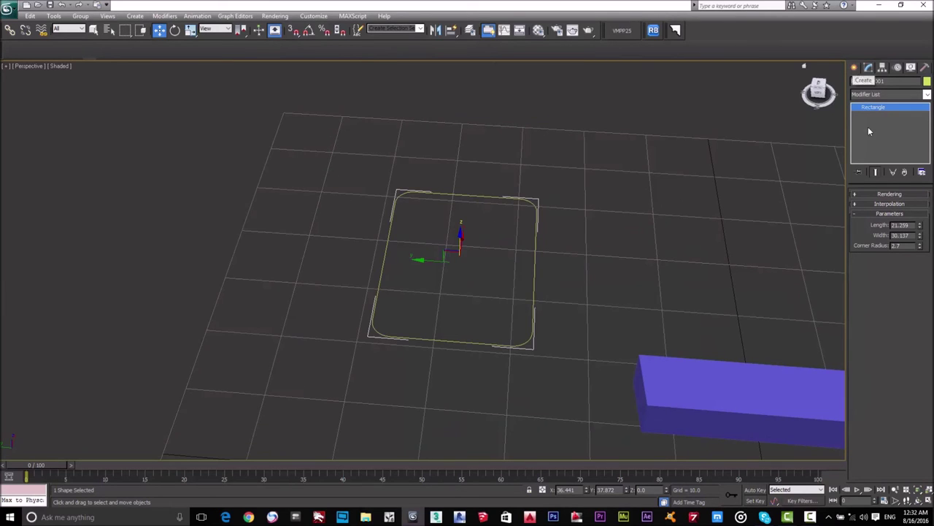
pyautogui.scroll(5, 553, 237)
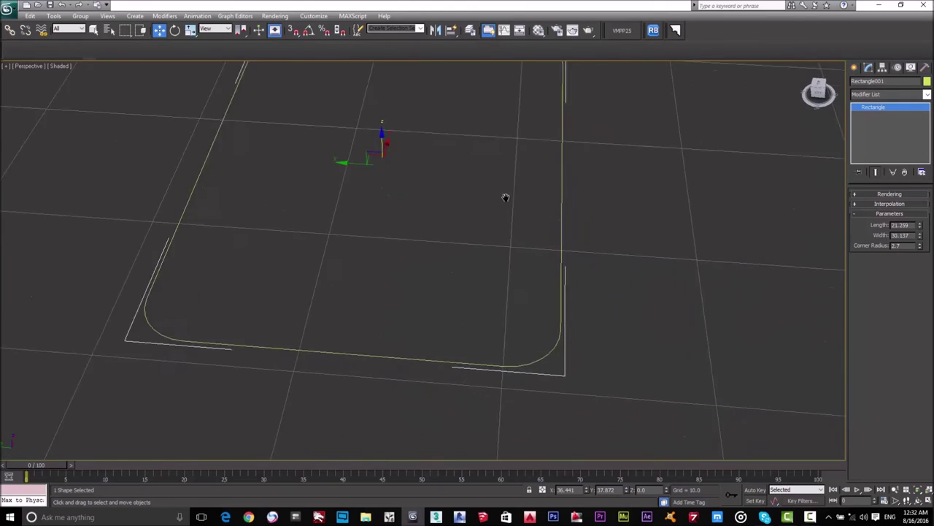
pyautogui.scroll(-5, 511, 212)
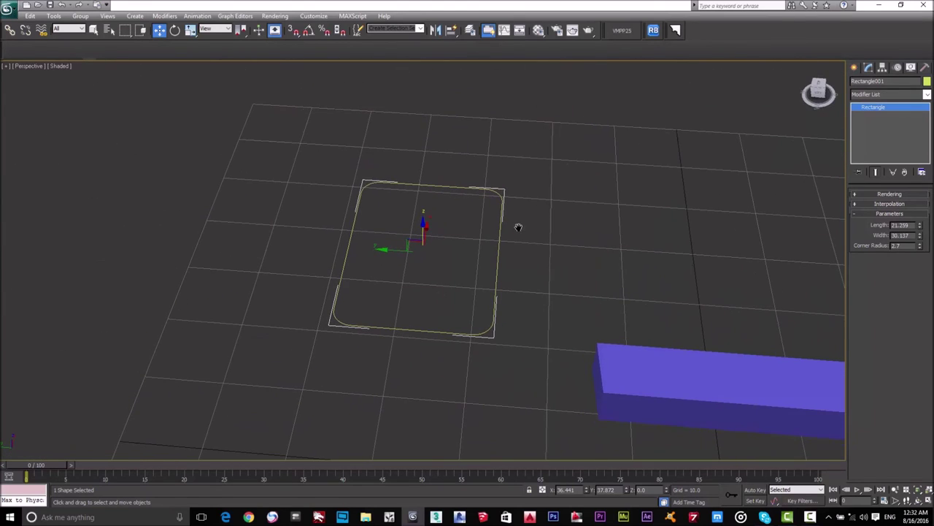
pyautogui.click(876, 96)
pyautogui.scroll(-10, 876, 98)
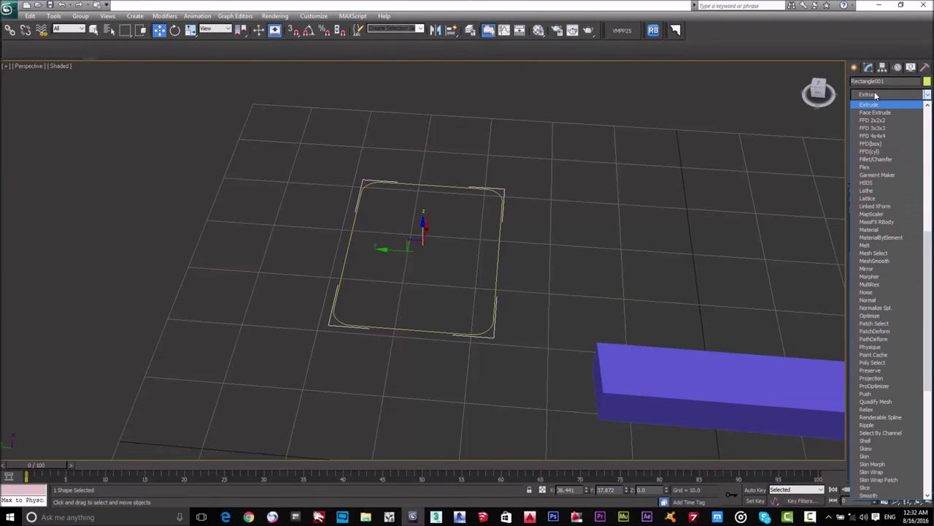
pyautogui.click(880, 106)
pyautogui.moveTo(919, 210); pyautogui.dragTo(918, 205)
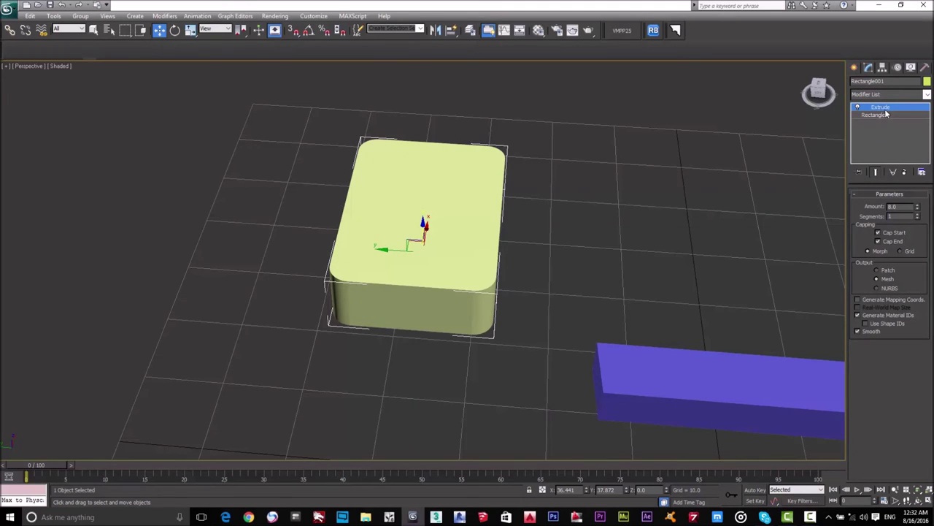
pyautogui.click(905, 172)
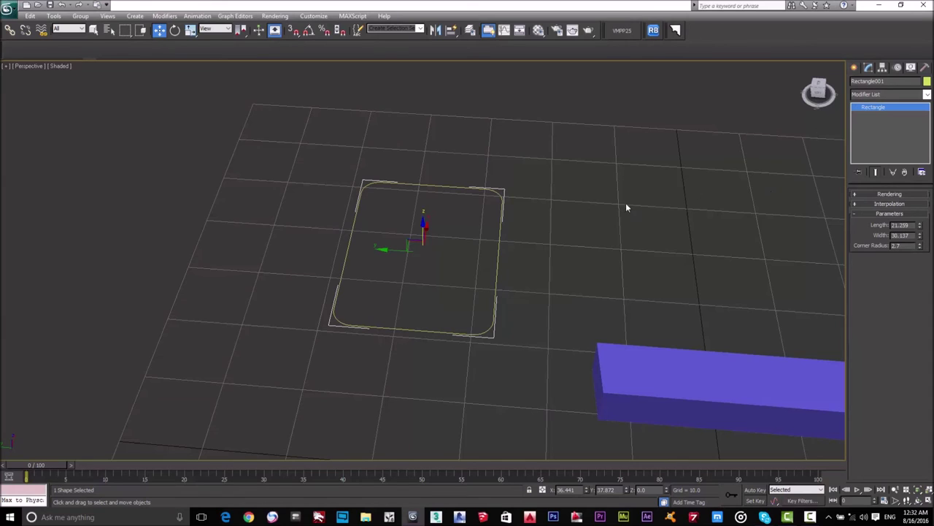
# - Make the rounded rectangle's spline thickness show in both the renderer and the viewport
pyautogui.press('z')
pyautogui.hotkey('shift', 'z')
pyautogui.press('z')
pyautogui.keyDown('alt'); pyautogui.moveTo(565, 226); pyautogui.dragTo(604, 230, button='middle'); pyautogui.keyUp('alt')
pyautogui.moveTo(640, 115); pyautogui.dragTo(578, 178)
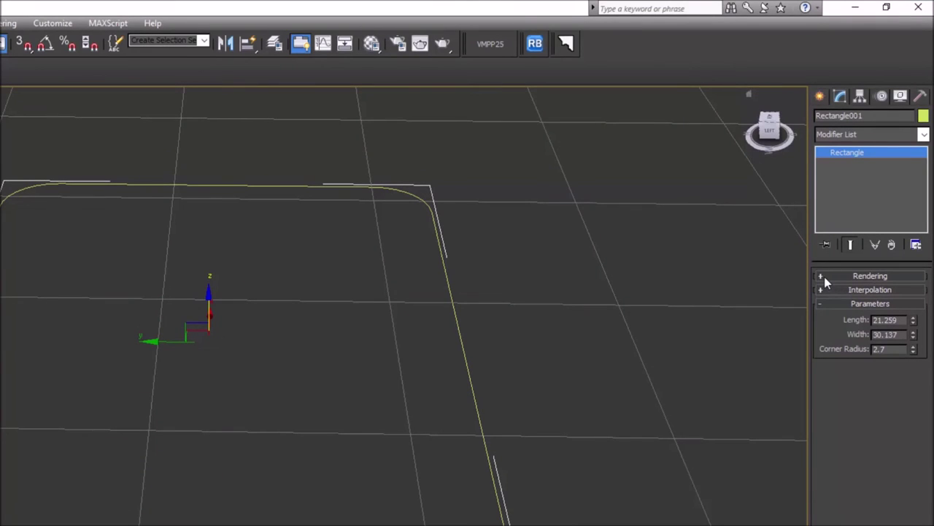
pyautogui.click(820, 277)
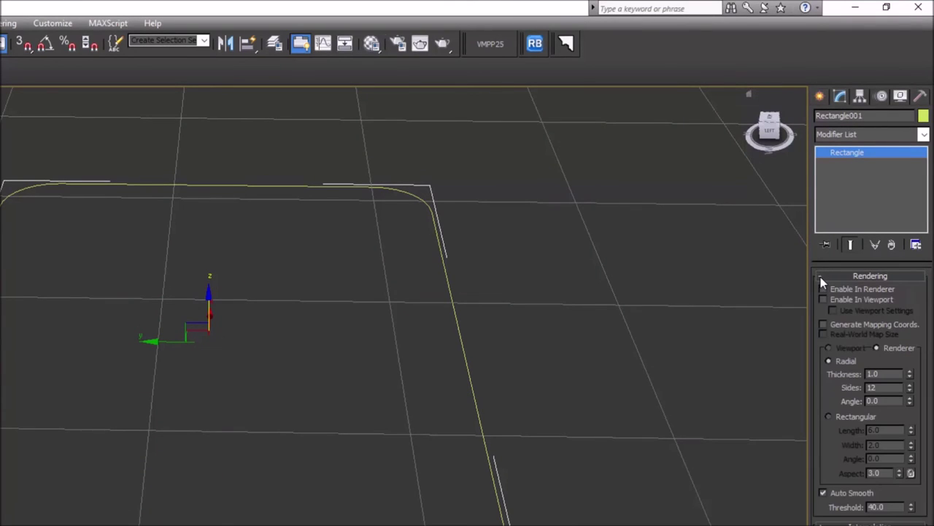
pyautogui.click(820, 277)
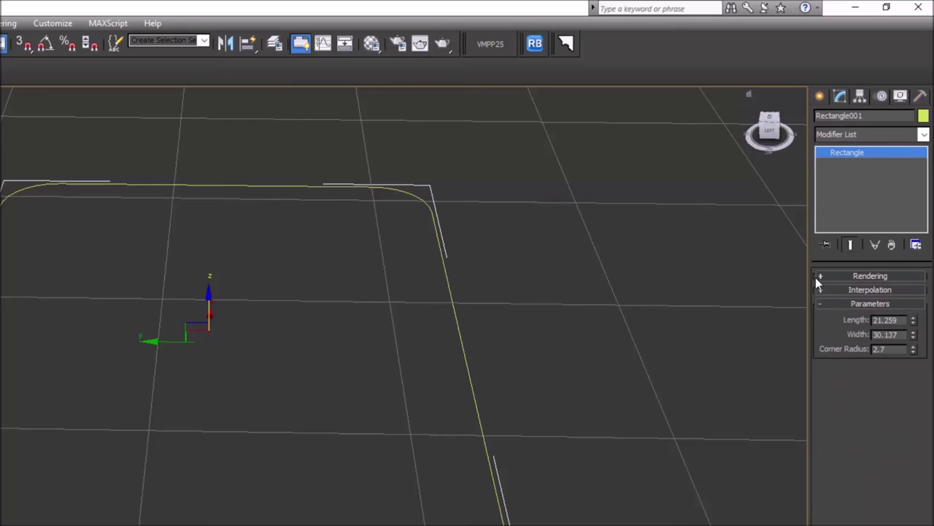
pyautogui.click(819, 277)
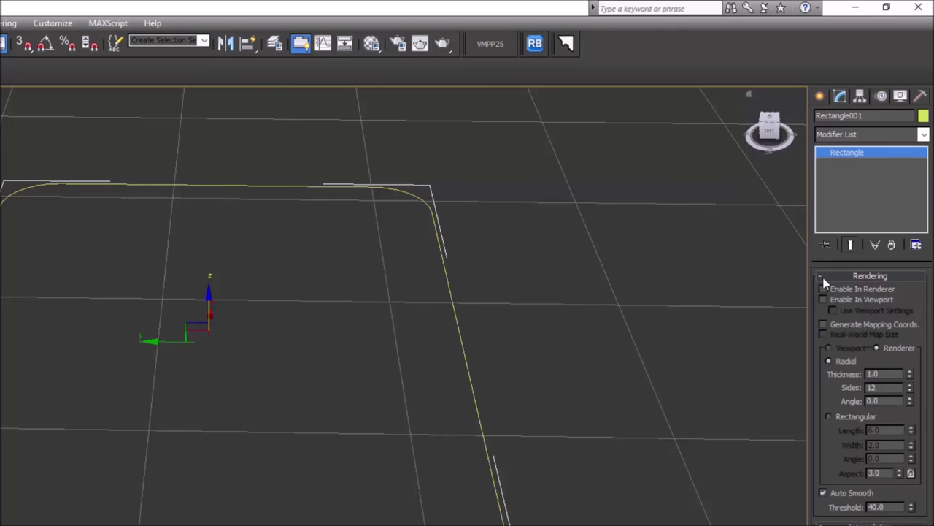
pyautogui.click(876, 288)
pyautogui.click(872, 299)
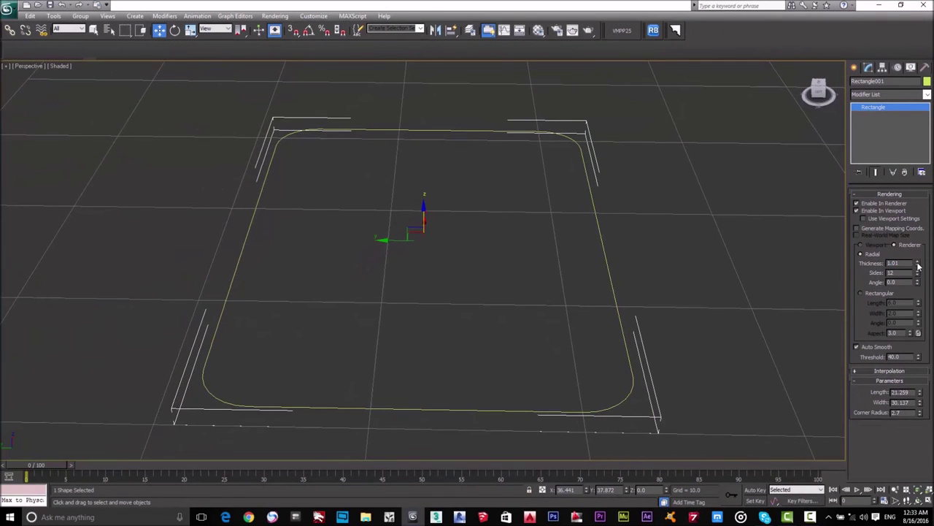
# - Try different radial thicknesses on the rounded rectangle's rendered spline and set the thickness to 1
pyautogui.moveTo(919, 266)
pyautogui.mouseDown()
pyautogui.moveTo(931, 126)
pyautogui.moveTo(924, 272)
pyautogui.moveTo(927, 223)
pyautogui.moveTo(931, 264)
pyautogui.moveTo(929, 255)
pyautogui.mouseUp()
pyautogui.doubleClick(894, 263)
pyautogui.write('1')
pyautogui.press('Return')
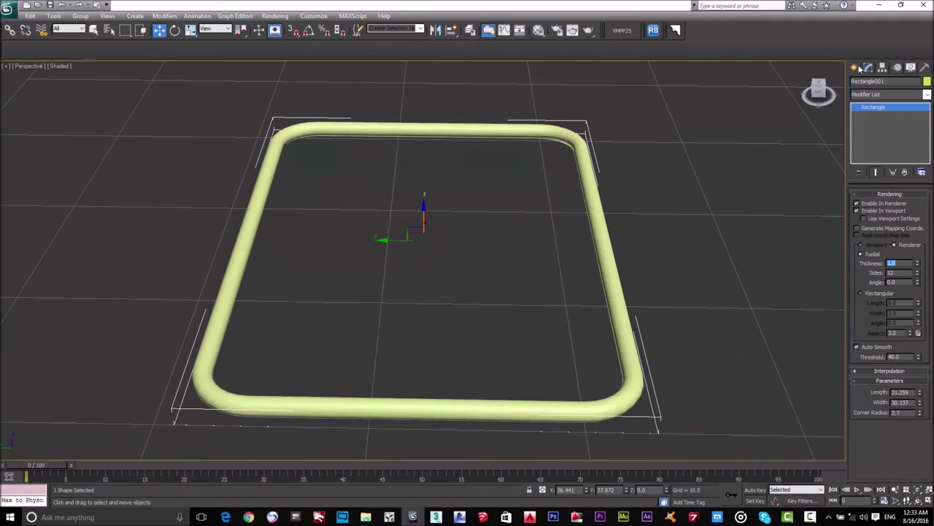
# - Try to draw an Ellipse spline about 8.2 by 11.8 units on the free grid beside the rounded rectangle
pyautogui.click(856, 68)
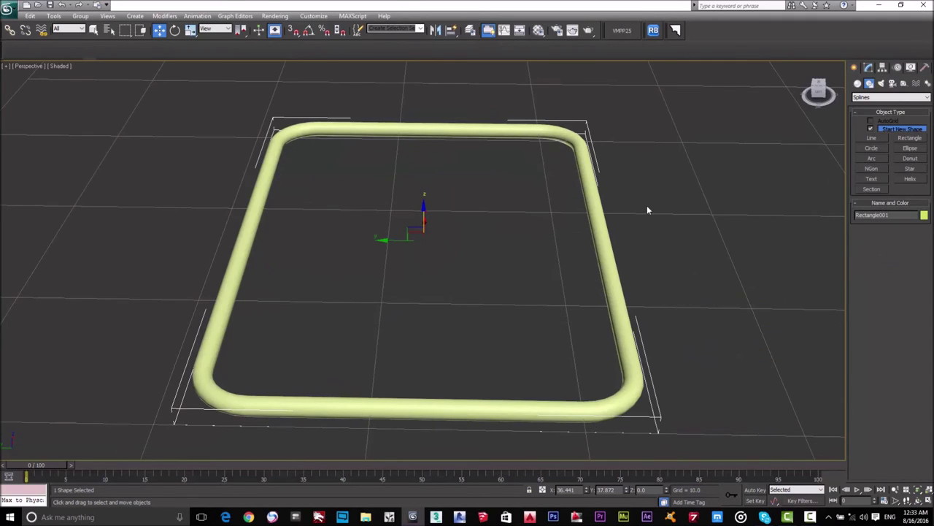
pyautogui.moveTo(649, 208); pyautogui.dragTo(600, 206, button='middle')
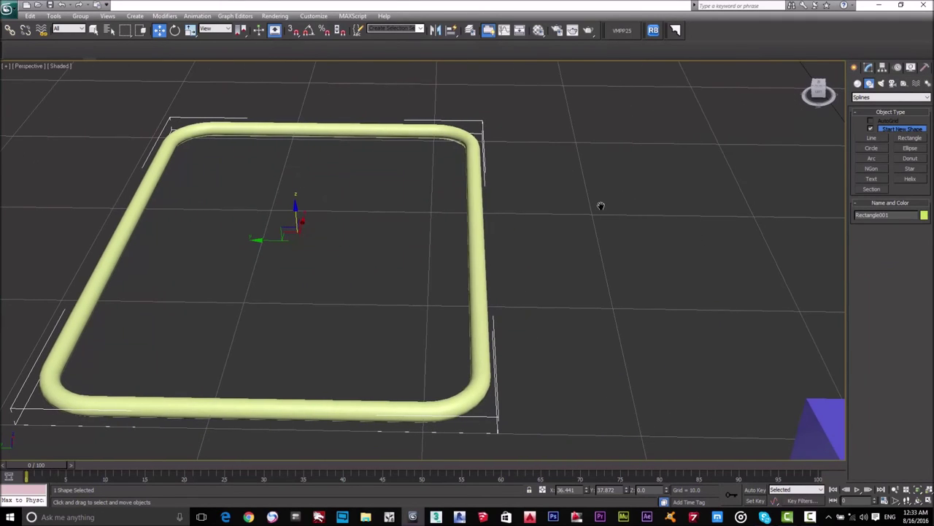
pyautogui.click(913, 148)
pyautogui.moveTo(617, 164); pyautogui.dragTo(797, 271)
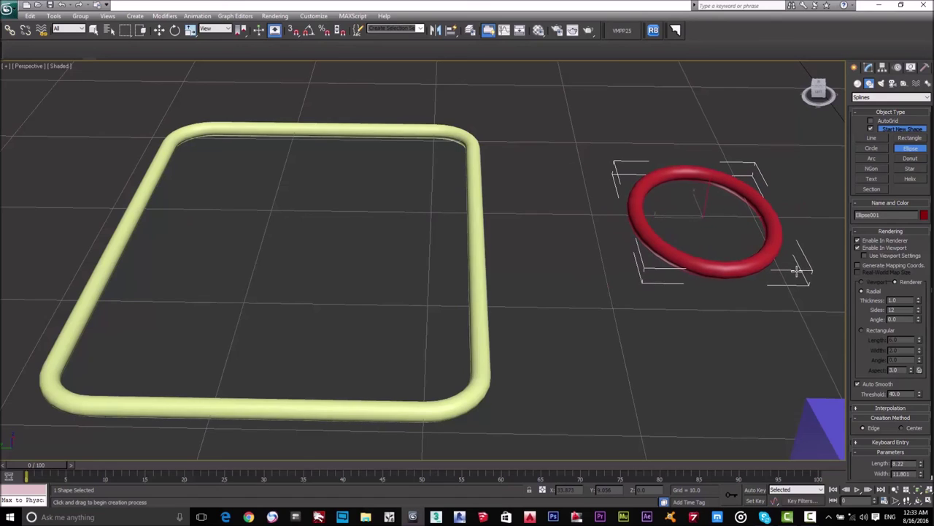
pyautogui.rightClick(797, 271)
pyautogui.press('w')
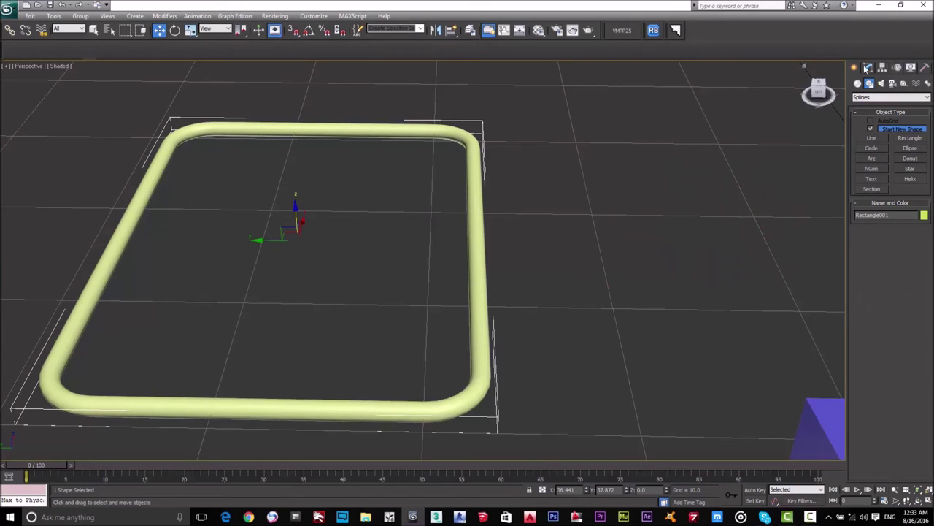
pyautogui.rightClick(672, 154)
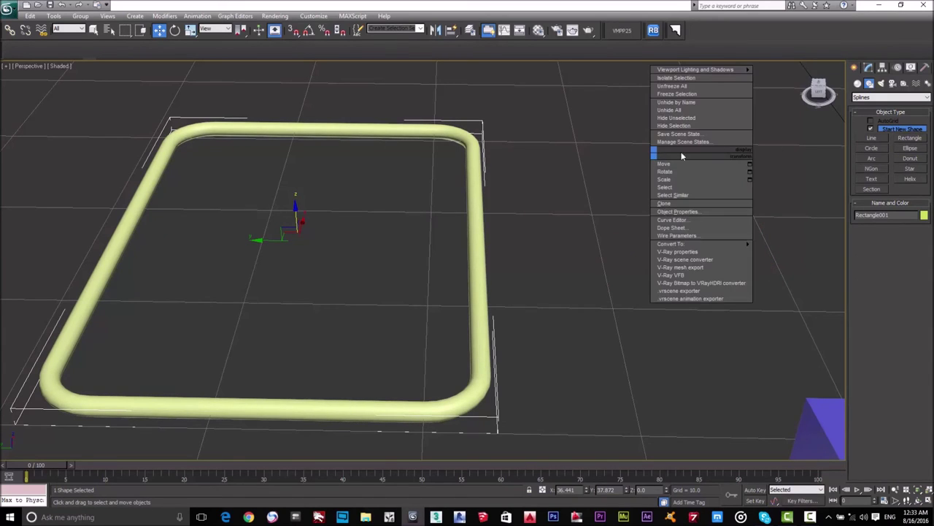
# - Draw an Ellipse spline about 6.8 by 9 units beside the rounded rectangle and disable its rendering in renderer and viewport
pyautogui.click(910, 149)
pyautogui.moveTo(641, 162); pyautogui.dragTo(780, 232)
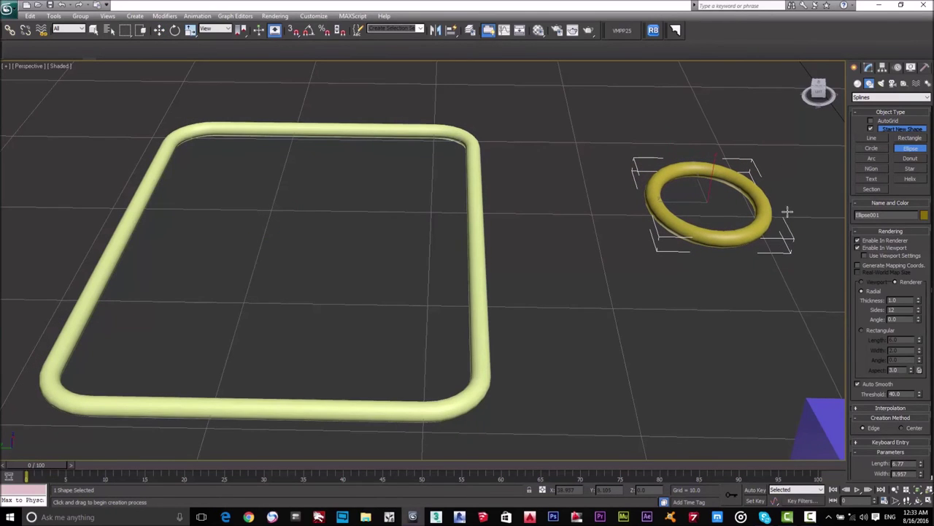
pyautogui.press('w')
pyautogui.click(868, 67)
pyautogui.click(867, 204)
pyautogui.click(865, 210)
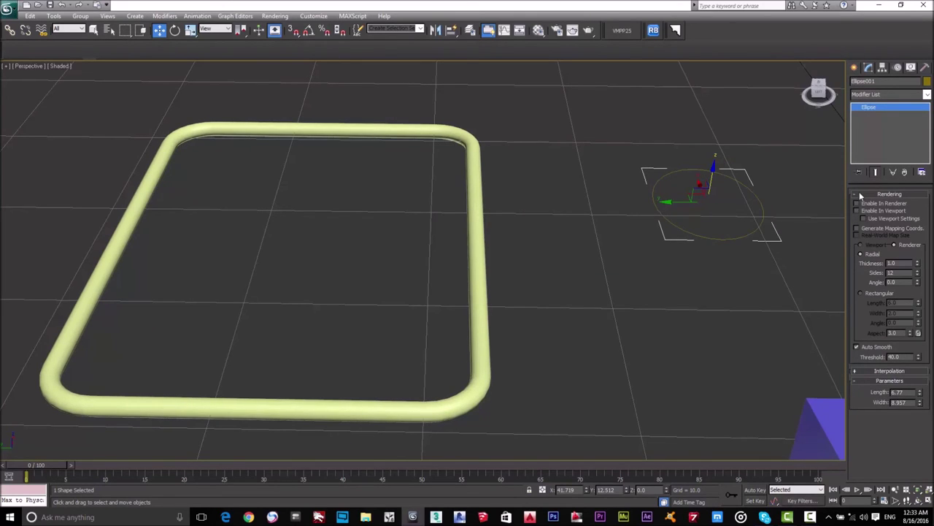
pyautogui.click(861, 196)
# - Draw two more Ellipse splines on the grid near the first, one beside it and a wider one behind it
pyautogui.scroll(-5, 634, 210)
pyautogui.scroll(3, 550, 258)
pyautogui.moveTo(550, 258); pyautogui.dragTo(526, 263, button='middle')
pyautogui.scroll(4, 526, 263)
pyautogui.click(854, 67)
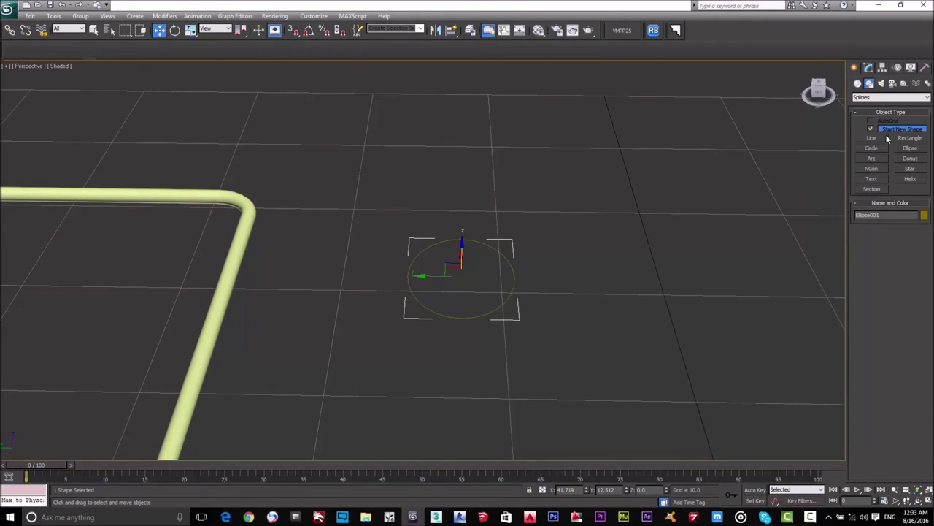
pyautogui.click(910, 149)
pyautogui.moveTo(591, 188); pyautogui.dragTo(712, 253)
pyautogui.moveTo(375, 126); pyautogui.dragTo(547, 190)
pyautogui.press('w')
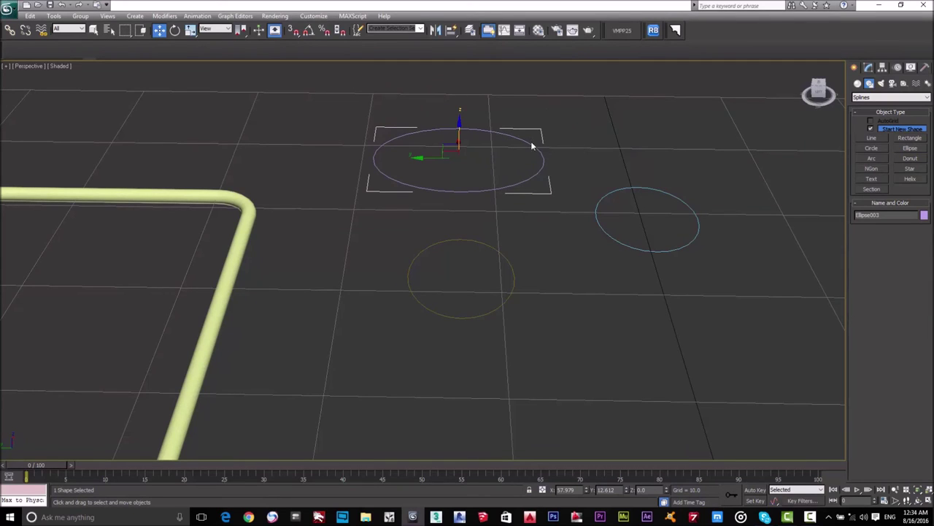
pyautogui.scroll(-7, 489, 202)
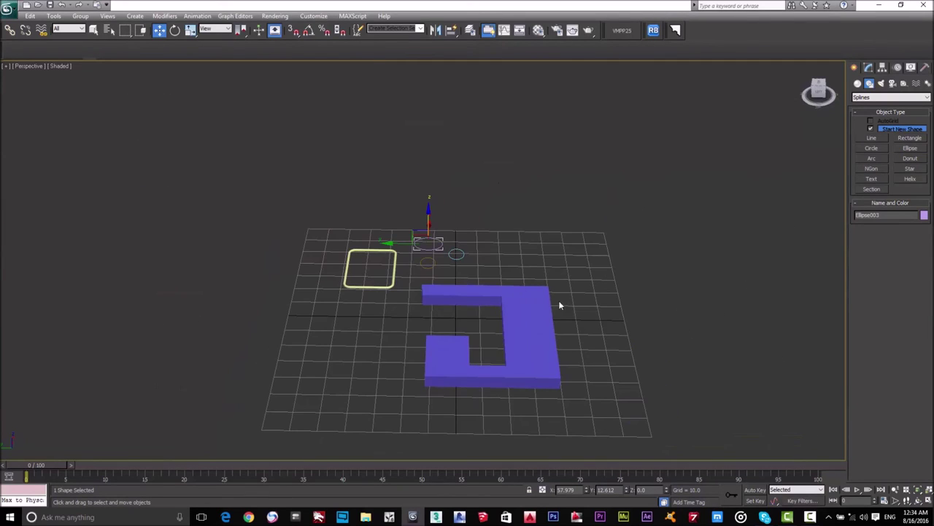
pyautogui.scroll(3, 365, 315)
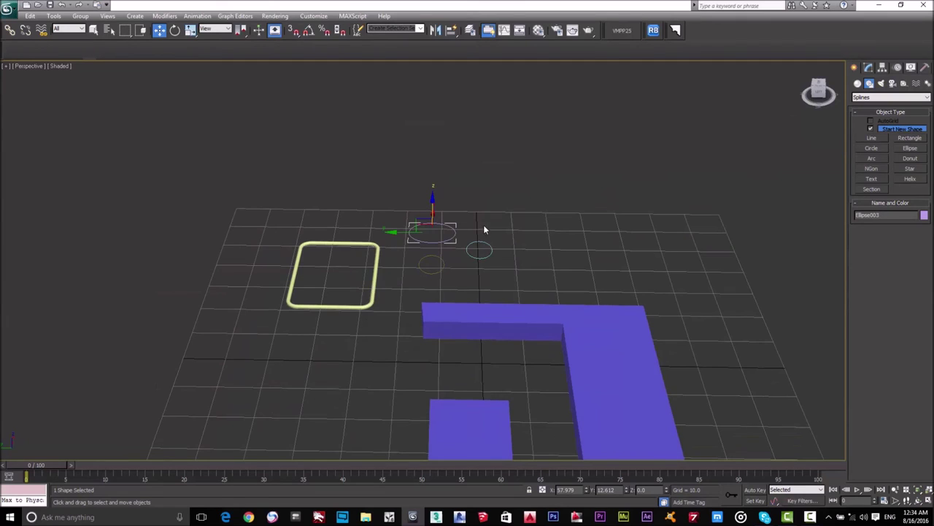
pyautogui.scroll(5, 483, 230)
pyautogui.scroll(-3, 562, 231)
pyautogui.scroll(3, 568, 231)
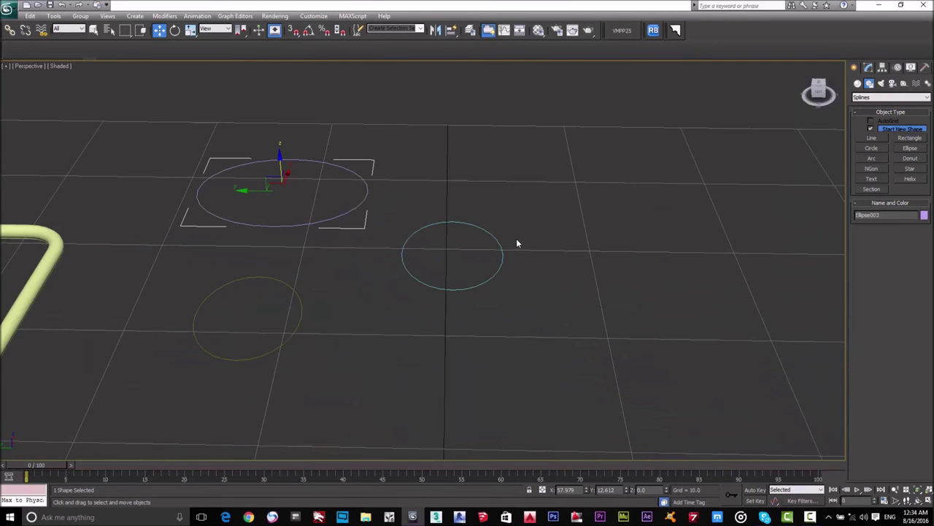
pyautogui.scroll(-5, 522, 236)
pyautogui.moveTo(492, 370); pyautogui.dragTo(509, 261, button='middle')
pyautogui.click(507, 247)
pyautogui.click(282, 184)
pyautogui.moveTo(461, 219); pyautogui.dragTo(516, 261, button='middle')
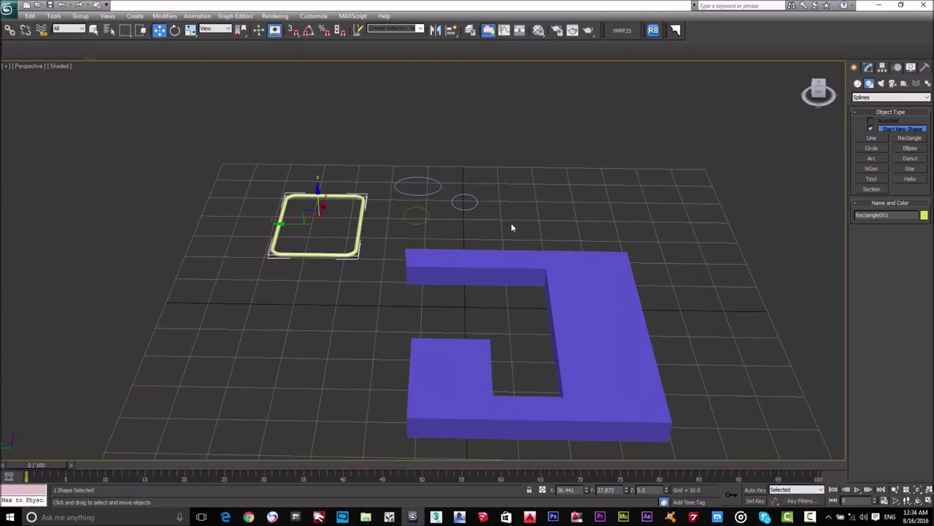
pyautogui.scroll(5, 511, 226)
pyautogui.moveTo(375, 266); pyautogui.dragTo(433, 271, button='middle')
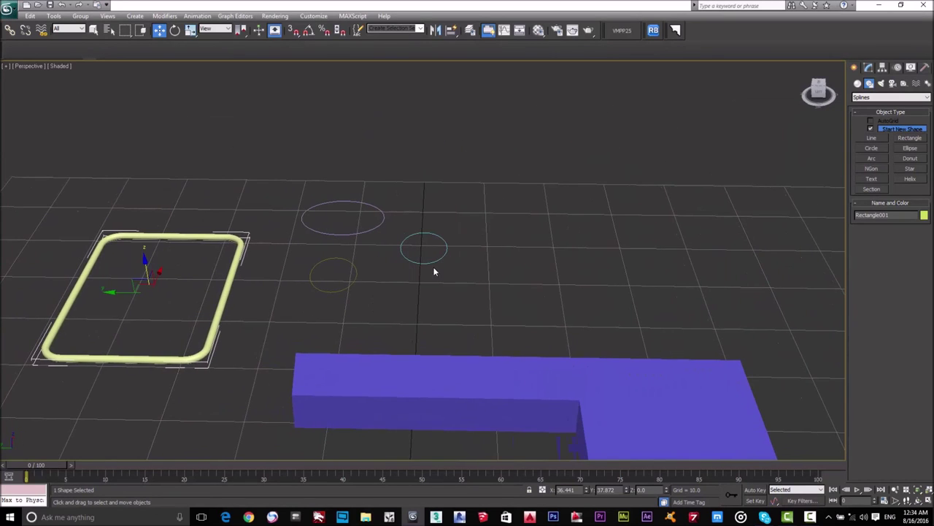
pyautogui.moveTo(501, 270)
pyautogui.mouseDown(button='middle')
pyautogui.moveTo(478, 265)
pyautogui.moveTo(501, 268)
pyautogui.mouseUp(button='middle')
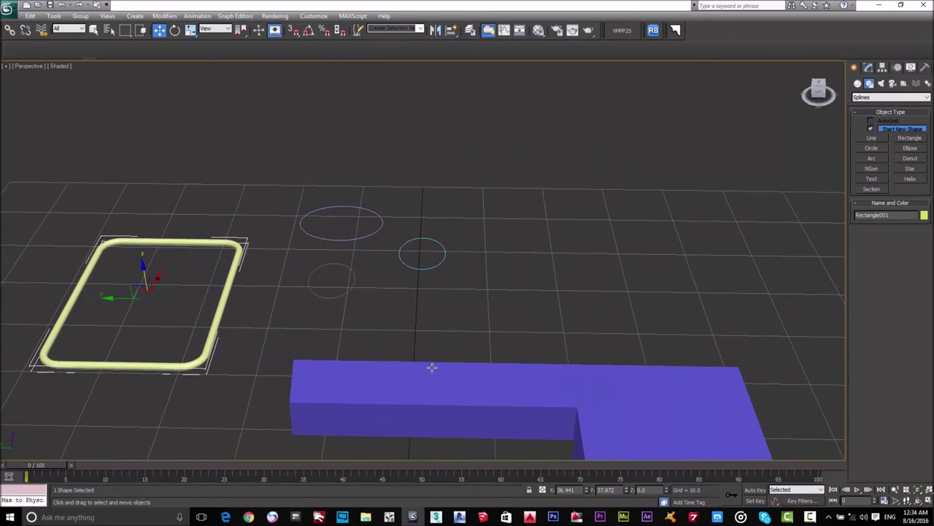
pyautogui.scroll(3, 429, 292)
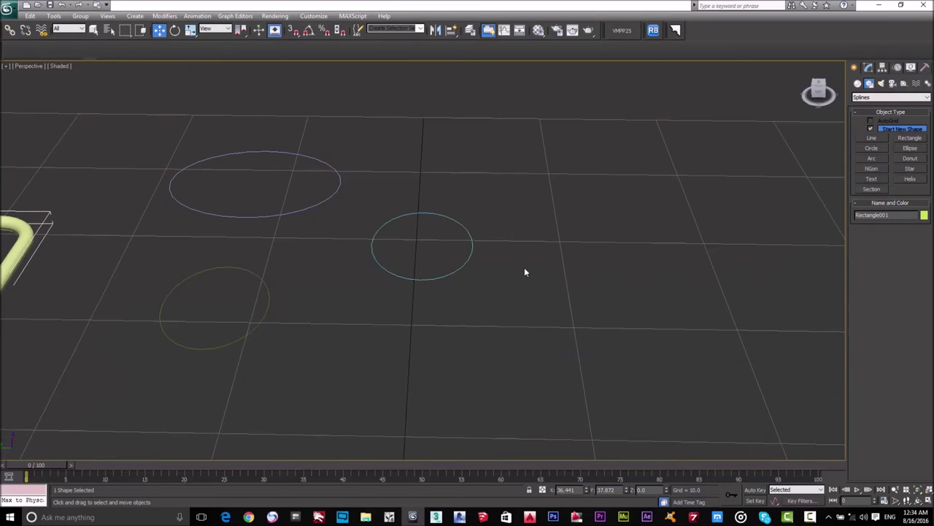
pyautogui.scroll(-3, 525, 272)
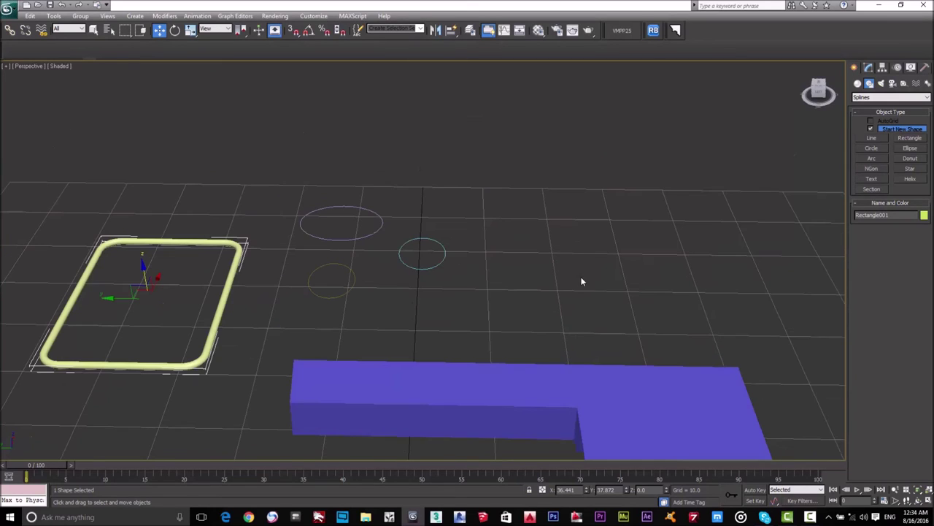
# - Draw a Circle spline with a radius of about 7.6 beside the ellipses and open its parameters for editing
pyautogui.click(879, 148)
pyautogui.moveTo(549, 235); pyautogui.dragTo(582, 257)
pyautogui.rightClick(576, 225)
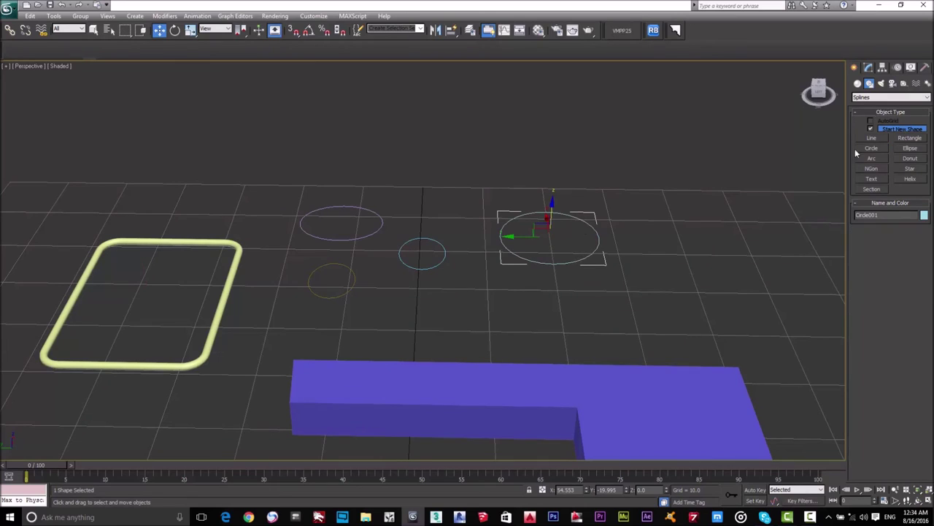
pyautogui.click(870, 68)
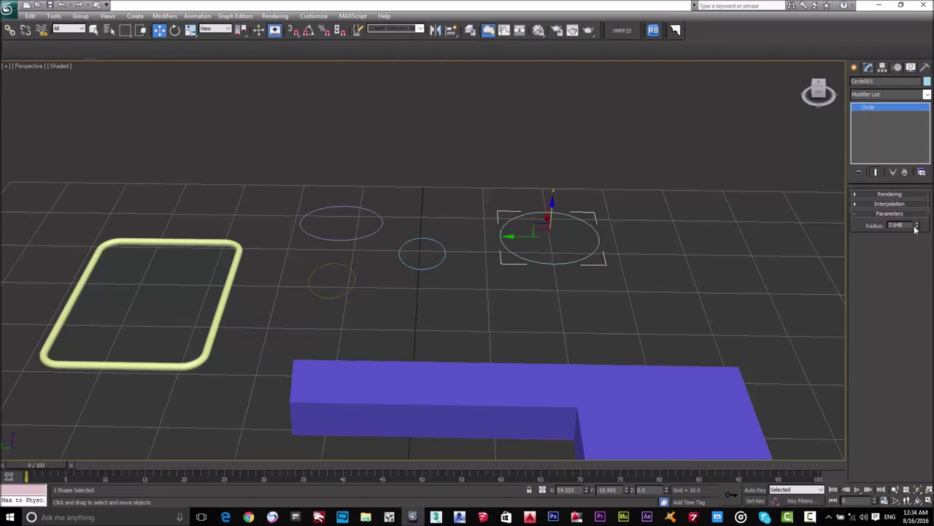
# - Draw an Arc spline with a radius of about 9.9 beside the circle, bulging away from the extruded shape
pyautogui.click(854, 67)
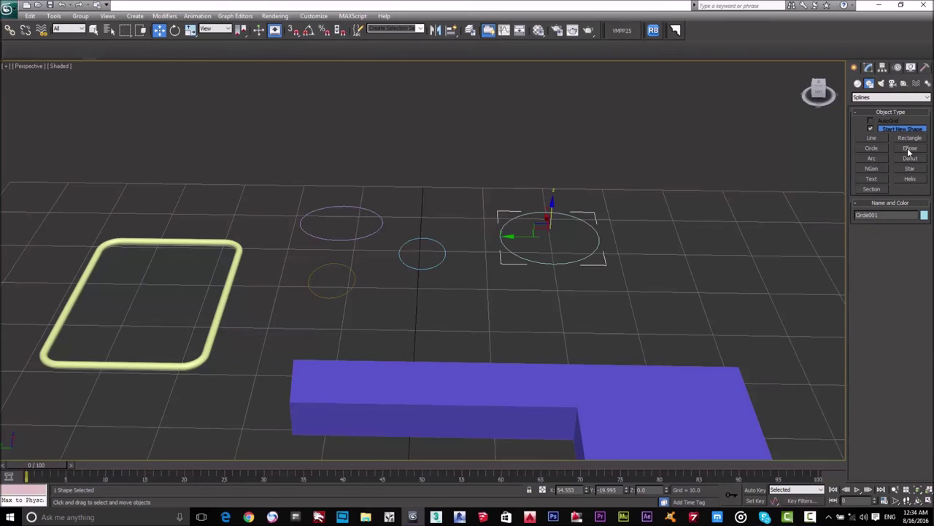
pyautogui.click(872, 158)
pyautogui.moveTo(674, 223); pyautogui.dragTo(795, 237)
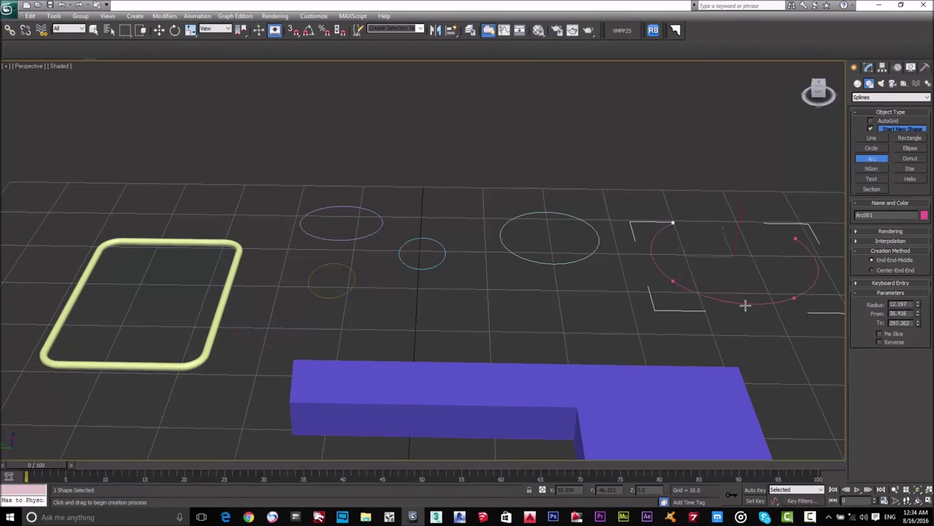
pyautogui.click(739, 209)
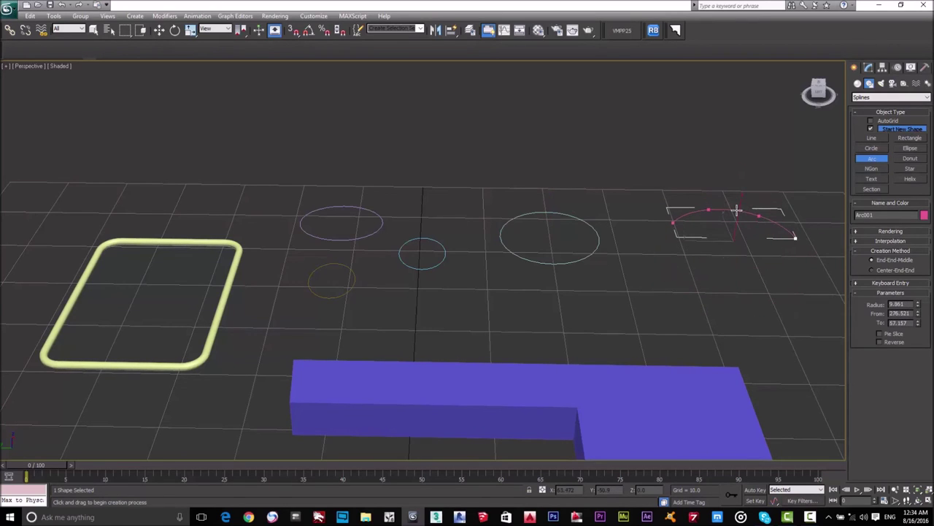
# - Draw a Donut spline with radii of about 5.4 and 4.5 between the circle and the arc
pyautogui.click(910, 159)
pyautogui.moveTo(643, 256); pyautogui.dragTo(656, 275)
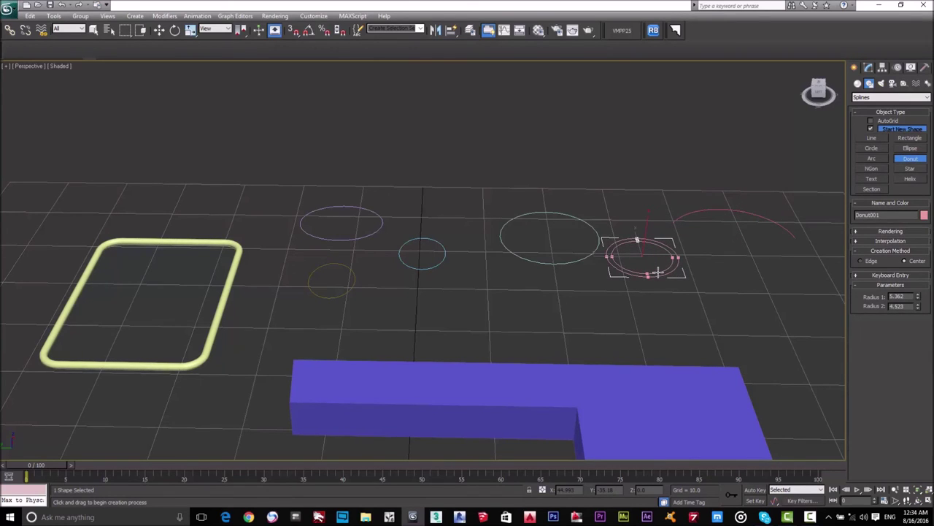
pyautogui.press('w')
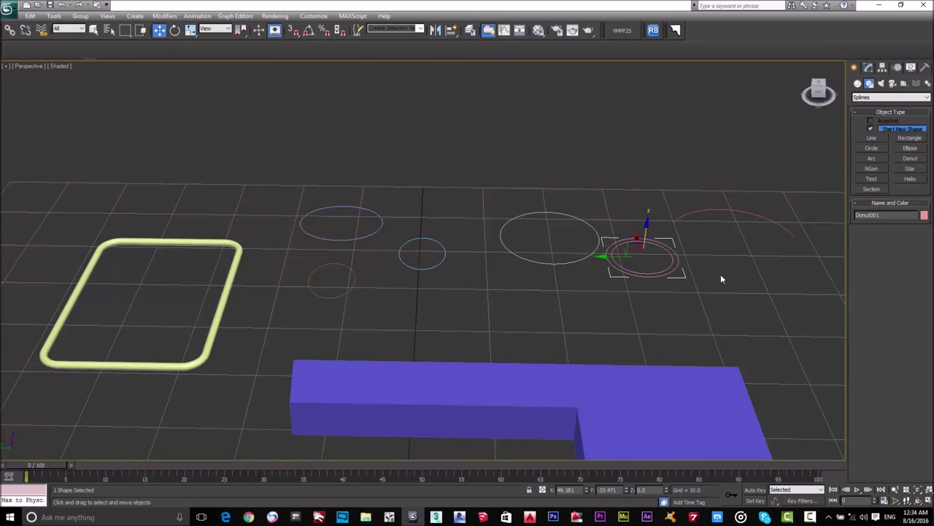
# - Select the arc and reduce its radius to 6.706
pyautogui.moveTo(721, 274); pyautogui.dragTo(703, 277, button='middle')
pyautogui.click(720, 213)
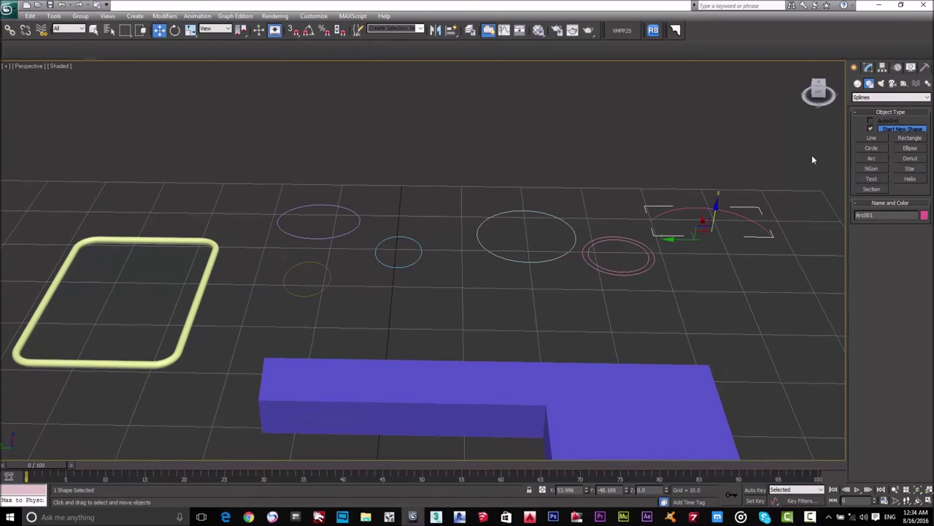
pyautogui.click(868, 66)
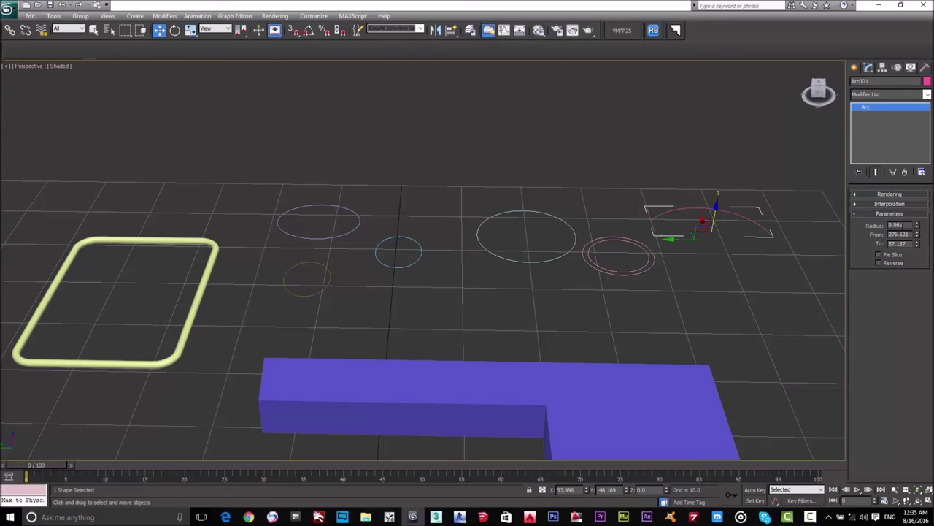
pyautogui.moveTo(917, 230)
pyautogui.mouseDown()
pyautogui.moveTo(917, 204)
pyautogui.moveTo(919, 262)
pyautogui.moveTo(917, 225)
pyautogui.mouseUp()
pyautogui.rightClick(917, 234)
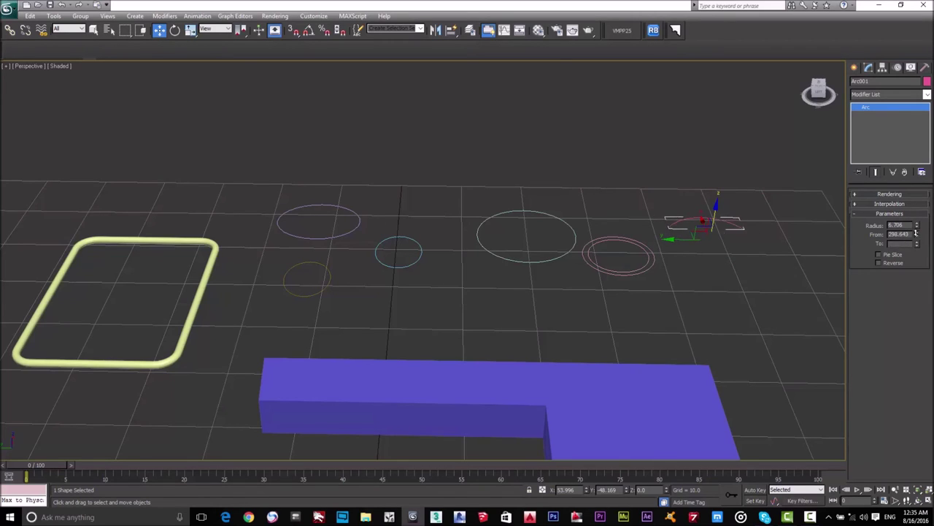
# - Try different start angles for the arc and set its From value to 1
pyautogui.moveTo(916, 235)
pyautogui.mouseDown()
pyautogui.moveTo(917, 212)
pyautogui.moveTo(917, 234)
pyautogui.mouseUp()
pyautogui.doubleClick(896, 234)
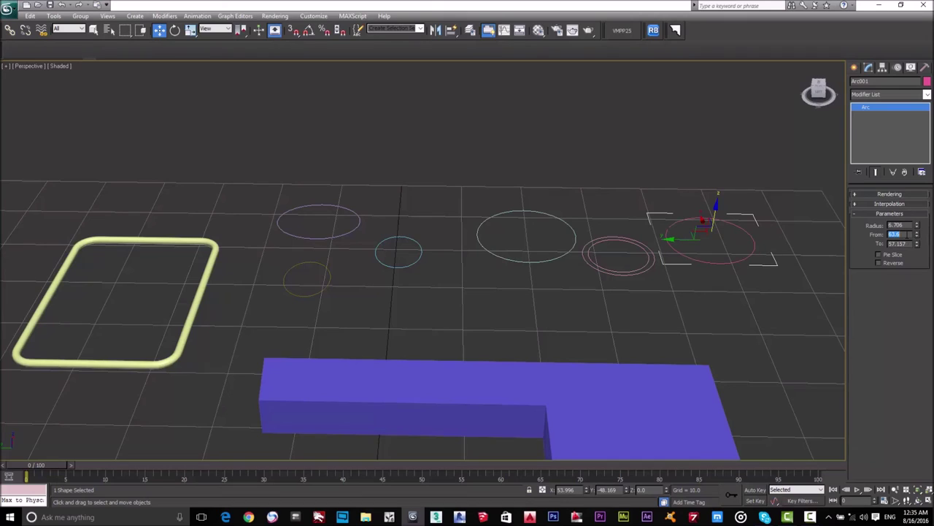
pyautogui.write('360')
pyautogui.press('Return')
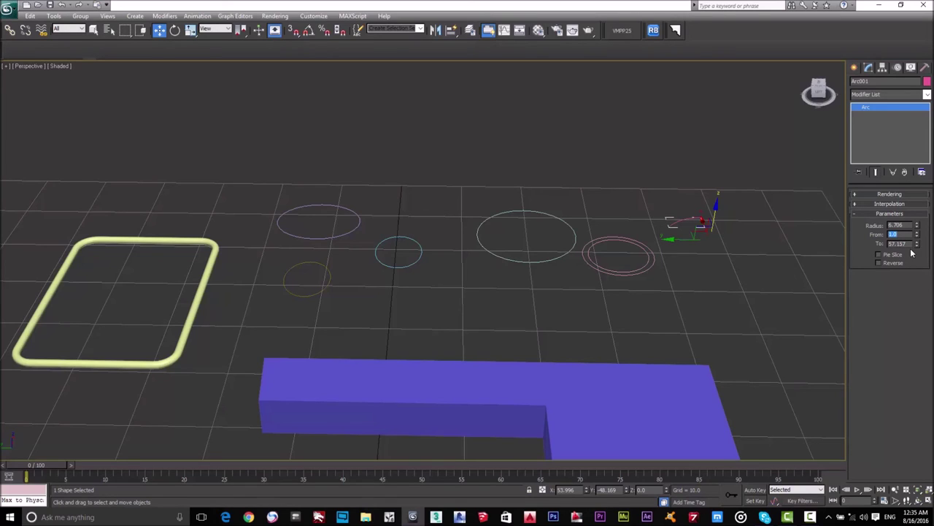
# - Set the arc's From value to 0 and try different end angles, finishing with a To value of 118.8
pyautogui.moveTo(917, 234); pyautogui.dragTo(922, 175)
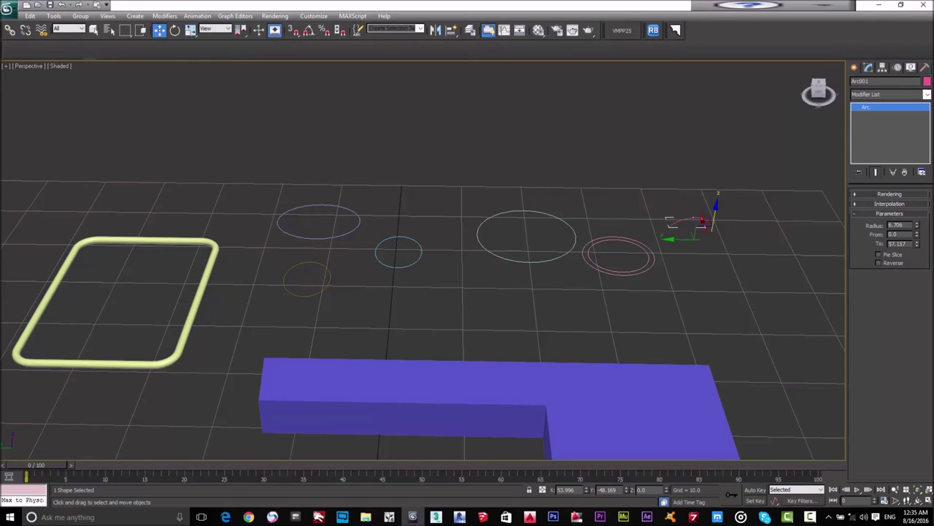
pyautogui.moveTo(917, 245); pyautogui.dragTo(922, 24)
pyautogui.doubleClick(898, 244)
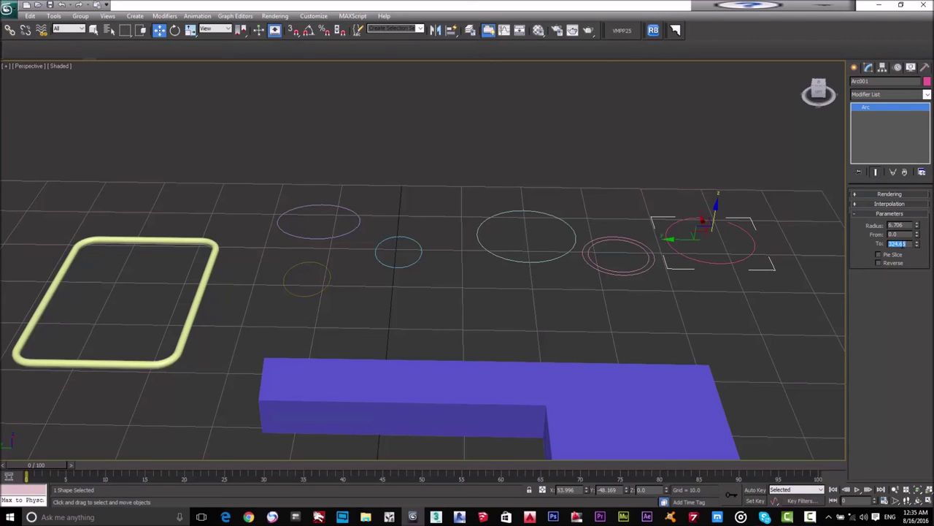
pyautogui.write('36')
pyautogui.press('Return')
pyautogui.moveTo(917, 244); pyautogui.dragTo(927, 276)
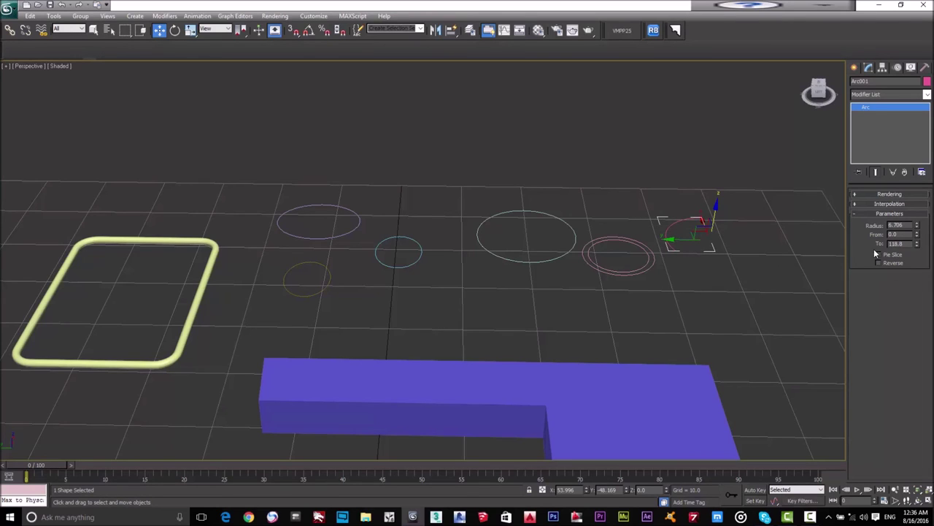
pyautogui.scroll(4, 715, 257)
pyautogui.scroll(-7, 715, 257)
pyautogui.scroll(-1, 714, 265)
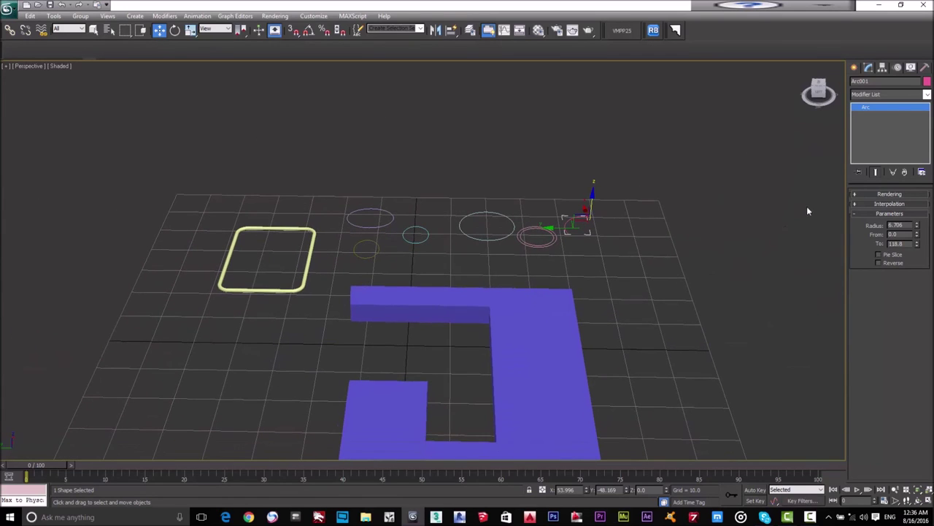
# - Select the donut spline, set its Radius 1 to 5.737 and reduce its Radius 2
pyautogui.click(855, 68)
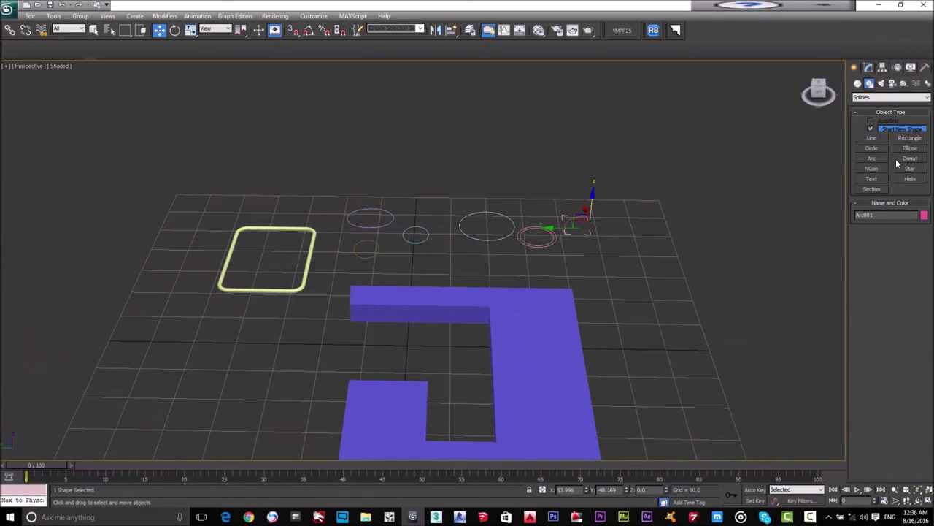
pyautogui.scroll(2, 533, 251)
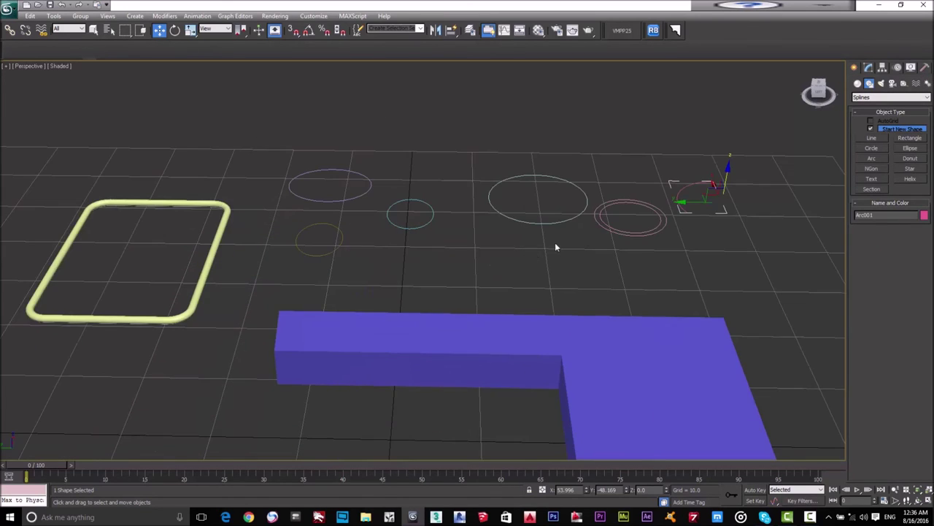
pyautogui.click(627, 232)
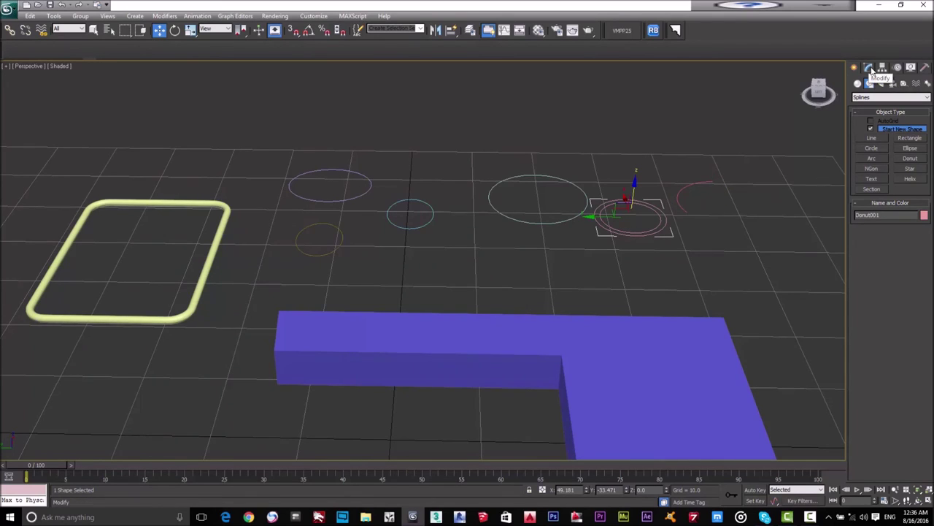
pyautogui.click(869, 67)
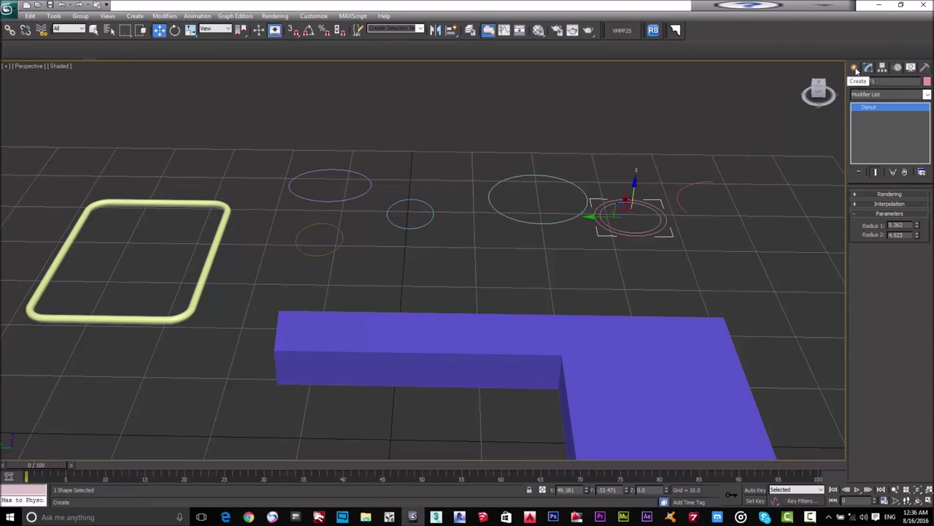
pyautogui.click(855, 67)
pyautogui.click(870, 67)
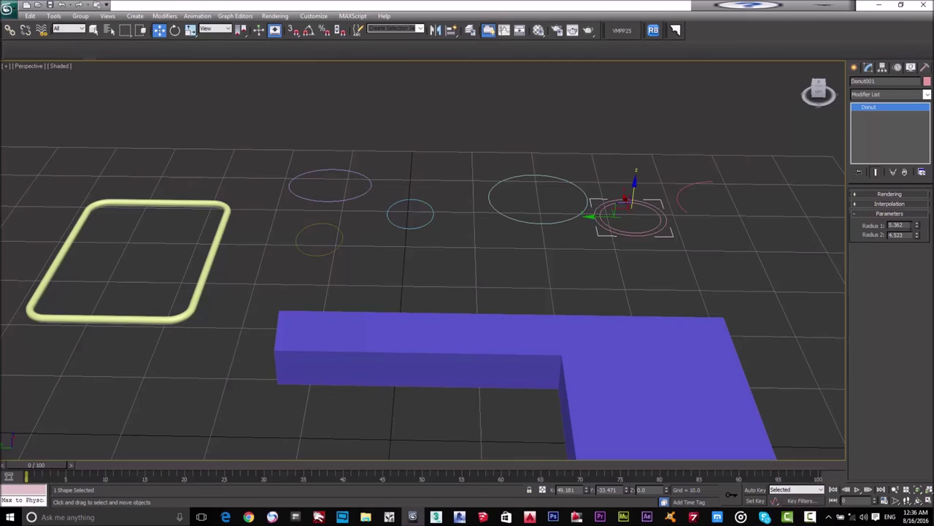
pyautogui.moveTo(917, 230)
pyautogui.mouseDown()
pyautogui.moveTo(923, 182)
pyautogui.moveTo(918, 232)
pyautogui.mouseUp()
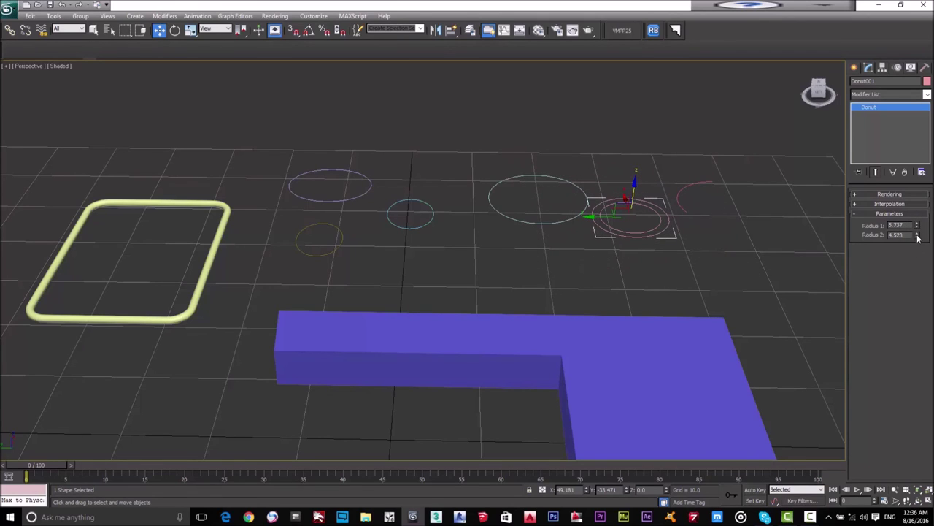
pyautogui.moveTo(918, 237)
pyautogui.mouseDown()
pyautogui.moveTo(927, 246)
pyautogui.moveTo(930, 239)
pyautogui.mouseUp()
# - Draw a six-sided NGon spline with a radius of about 8.2 beside the arc
pyautogui.click(855, 68)
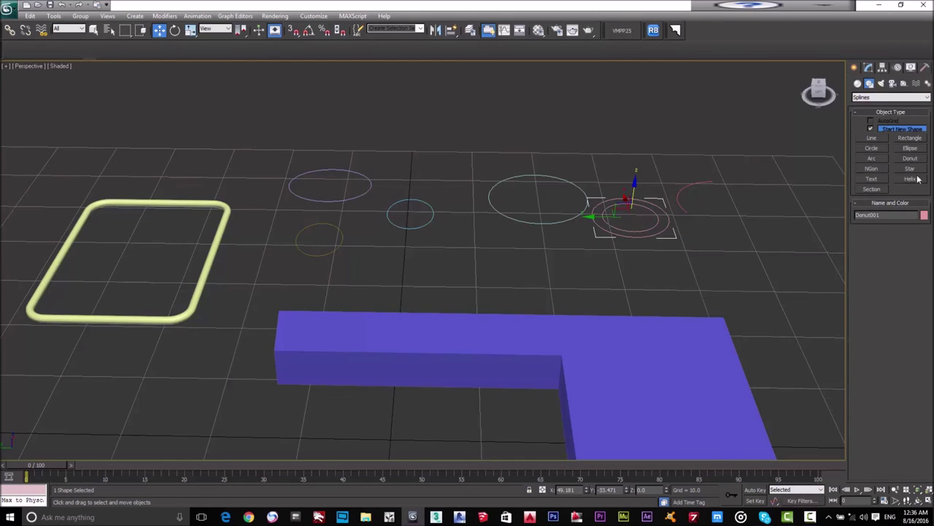
pyautogui.click(873, 170)
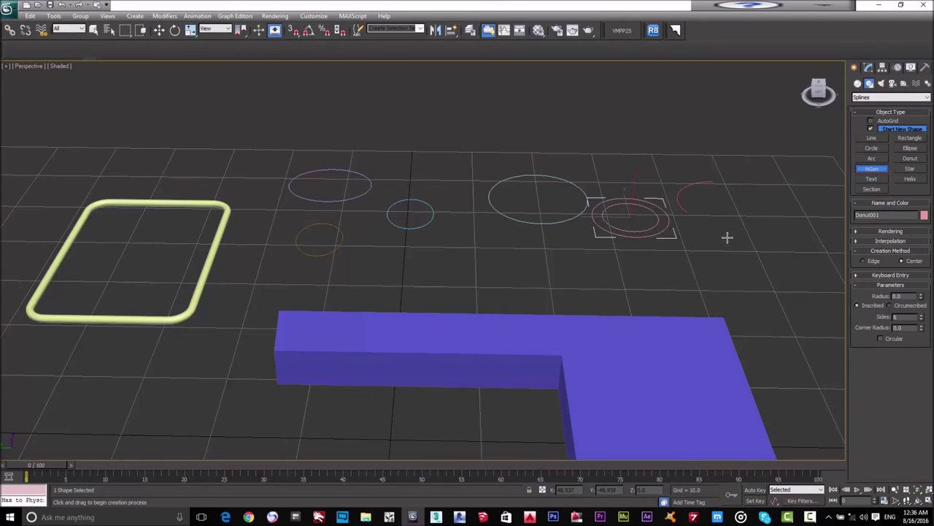
pyautogui.moveTo(737, 223); pyautogui.dragTo(655, 217, button='middle')
pyautogui.moveTo(576, 217); pyautogui.dragTo(603, 208)
pyautogui.press('w')
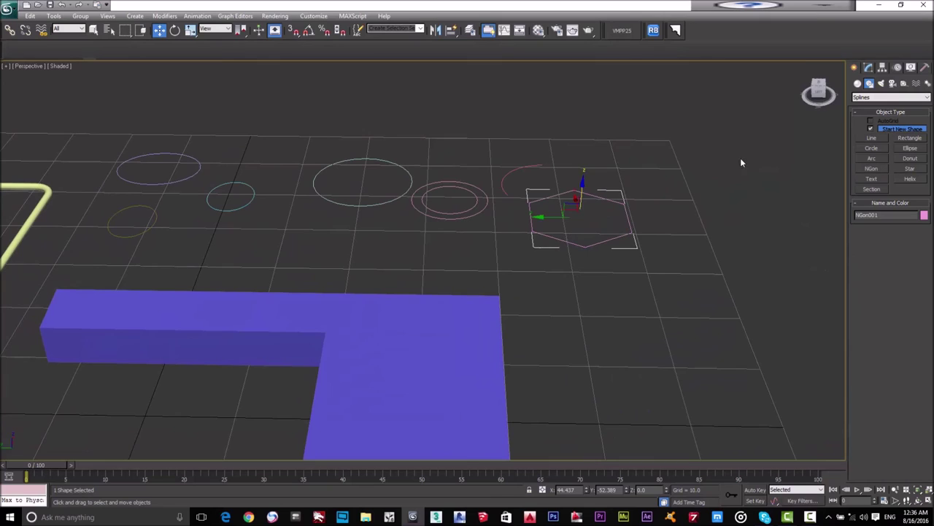
pyautogui.scroll(3, 600, 212)
pyautogui.scroll(-3, 600, 211)
# - Try 4 and 3 sides for the NGon and set its number of sides to 8
pyautogui.click(868, 68)
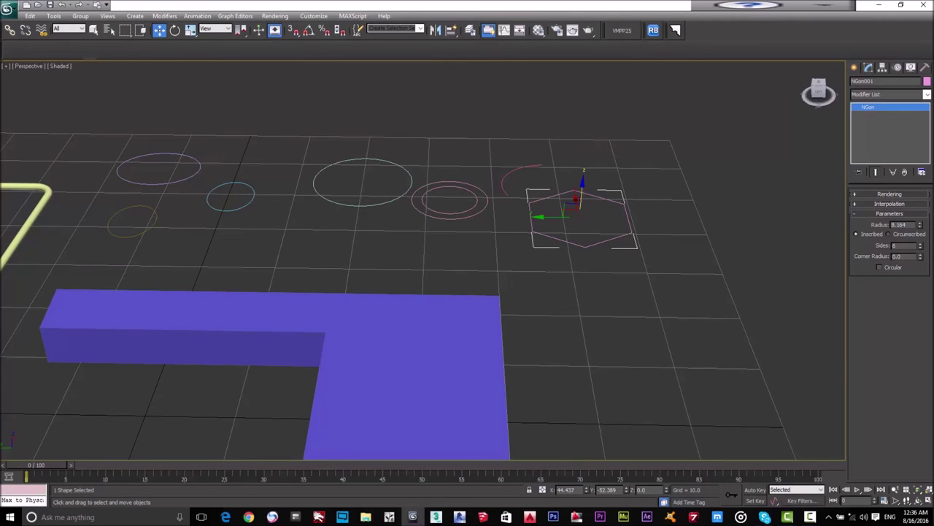
pyautogui.write('4')
pyautogui.press('Return')
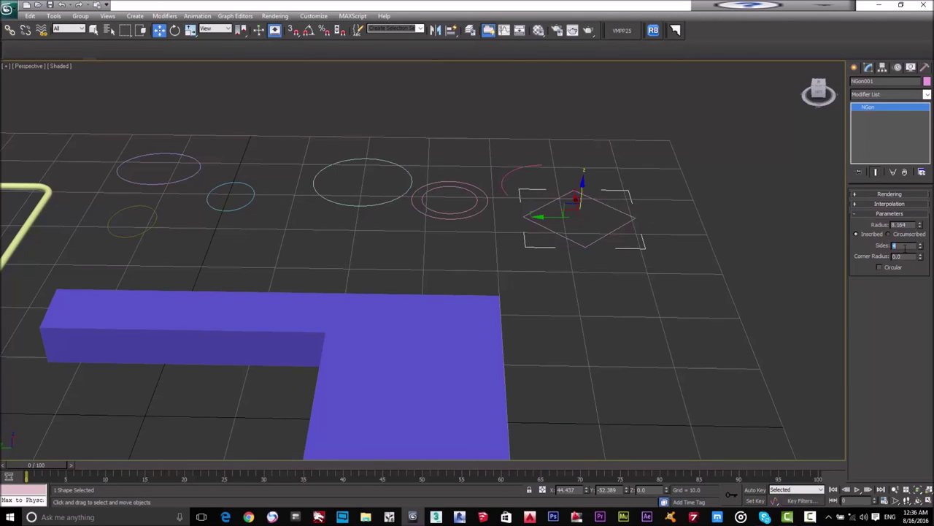
pyautogui.write('3')
pyautogui.press('Return')
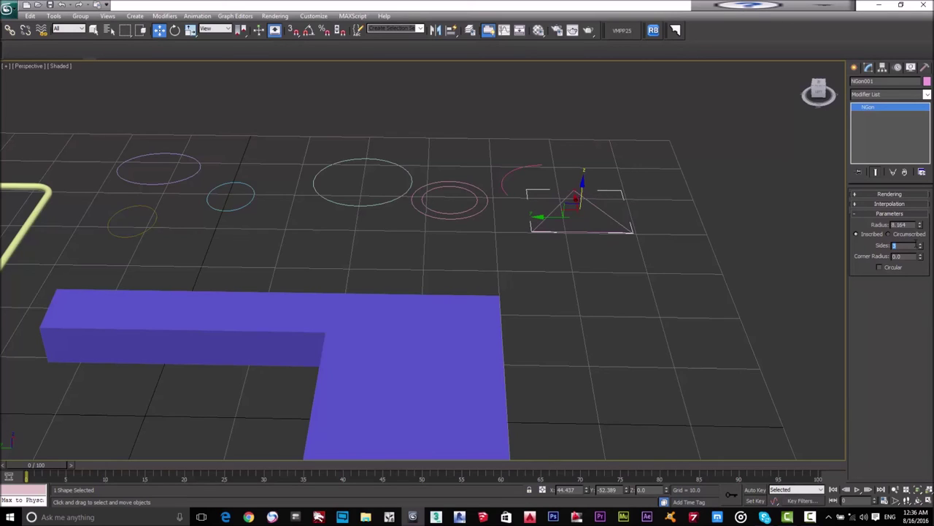
pyautogui.write('8')
pyautogui.press('Return')
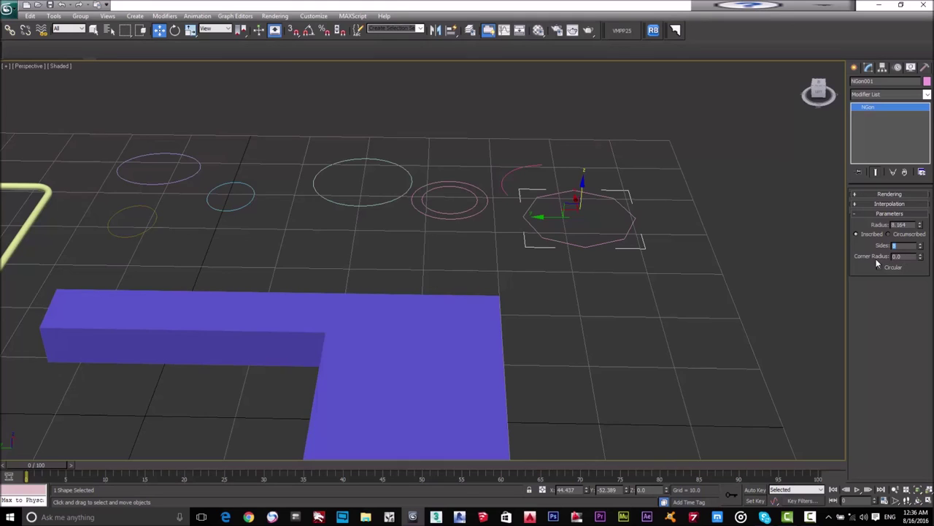
# - Set the NGon's corner radius to 2.93 and try the Circular option, leaving it off
pyautogui.keyDown('alt'); pyautogui.moveTo(684, 249); pyautogui.dragTo(612, 292, button='middle'); pyautogui.keyUp('alt')
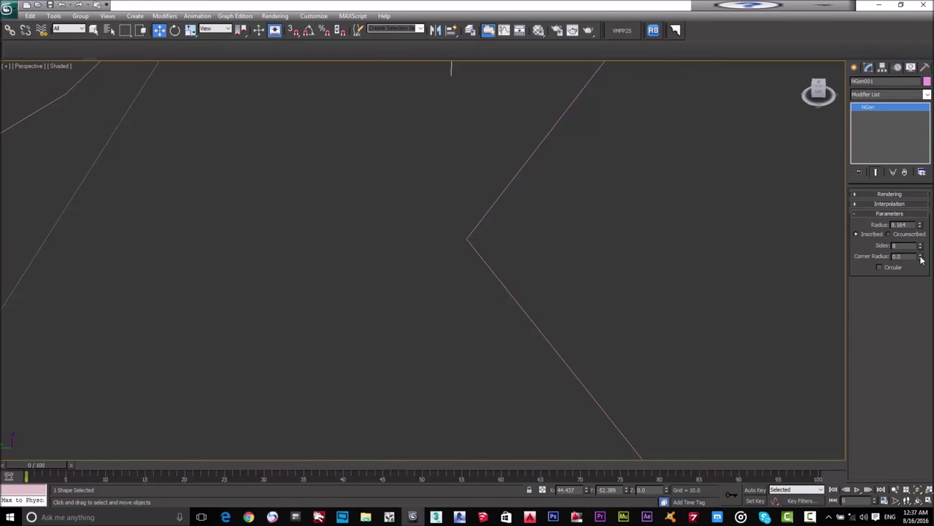
pyautogui.moveTo(921, 260); pyautogui.dragTo(921, 117)
pyautogui.scroll(-6, 606, 236)
pyautogui.scroll(3, 606, 235)
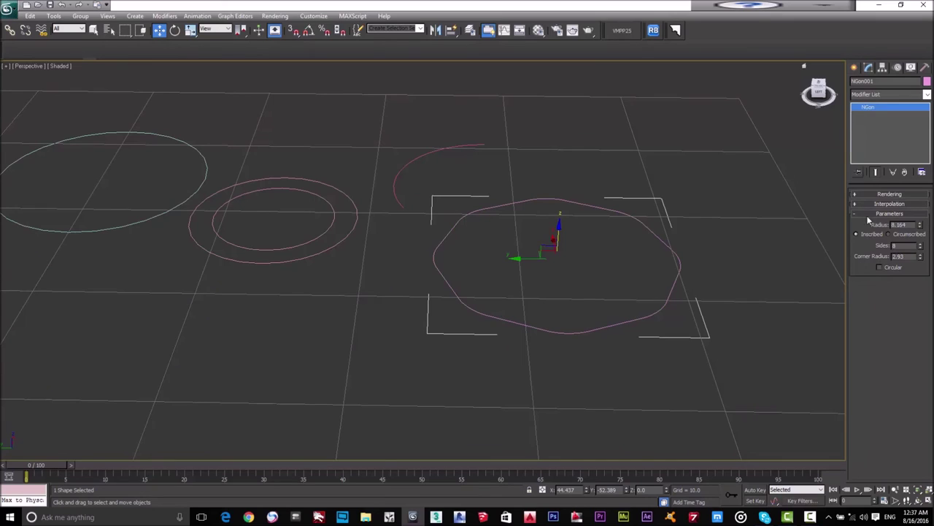
pyautogui.click(880, 268)
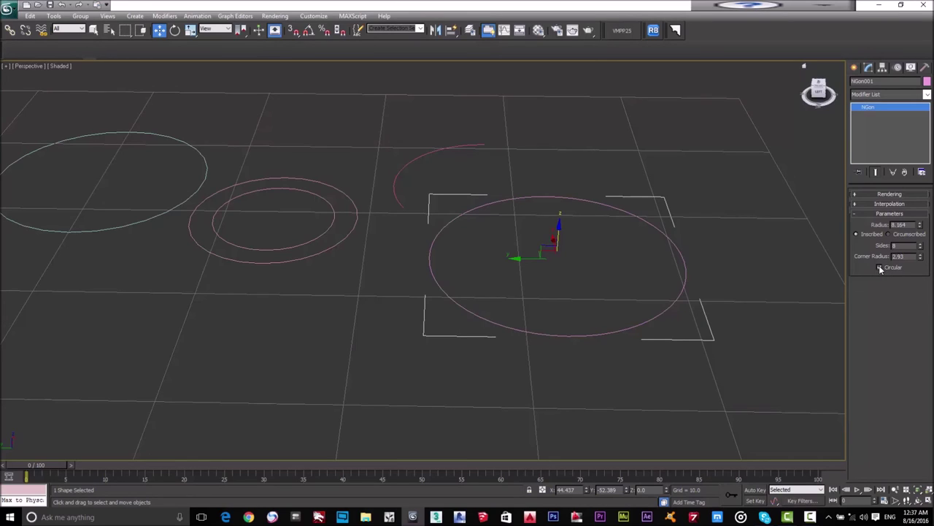
pyautogui.click(880, 268)
# - Draw a six-pointed Star spline with radii of about 9.6 and 2.3 behind the NGon, near the far corner of the grid
pyautogui.click(855, 67)
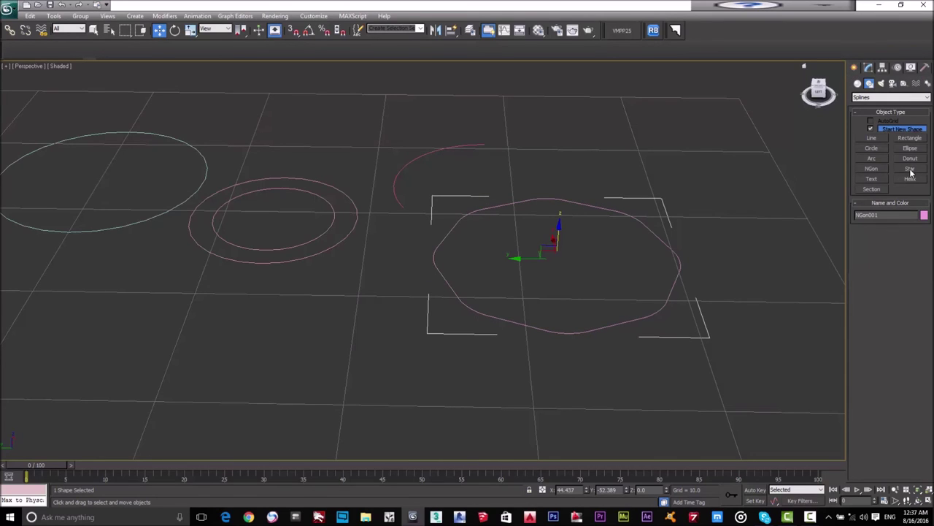
pyautogui.click(911, 169)
pyautogui.moveTo(831, 212); pyautogui.dragTo(705, 211, button='middle')
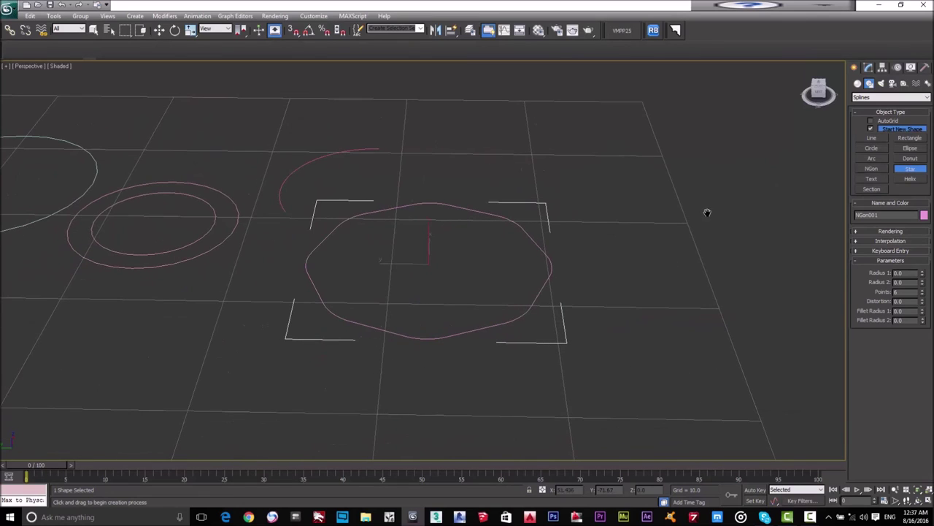
pyautogui.moveTo(599, 144); pyautogui.dragTo(634, 187)
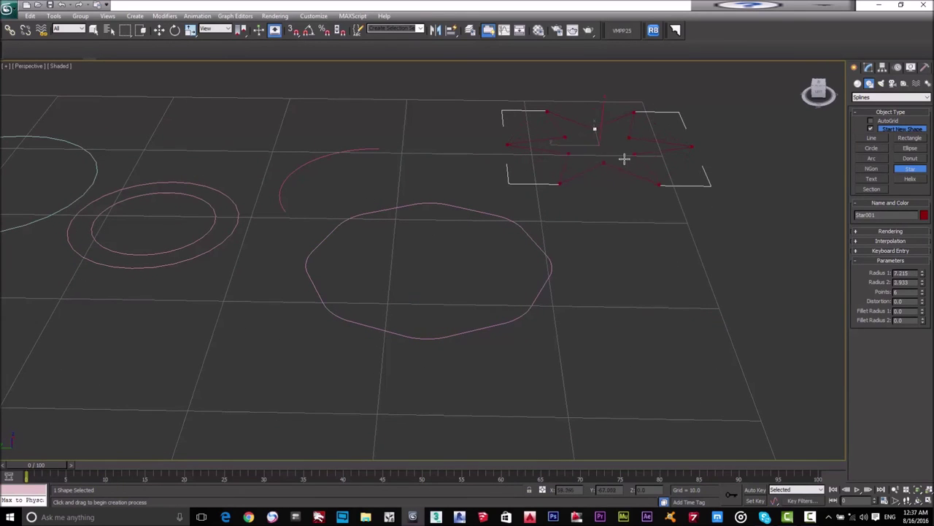
pyautogui.rightClick(644, 191)
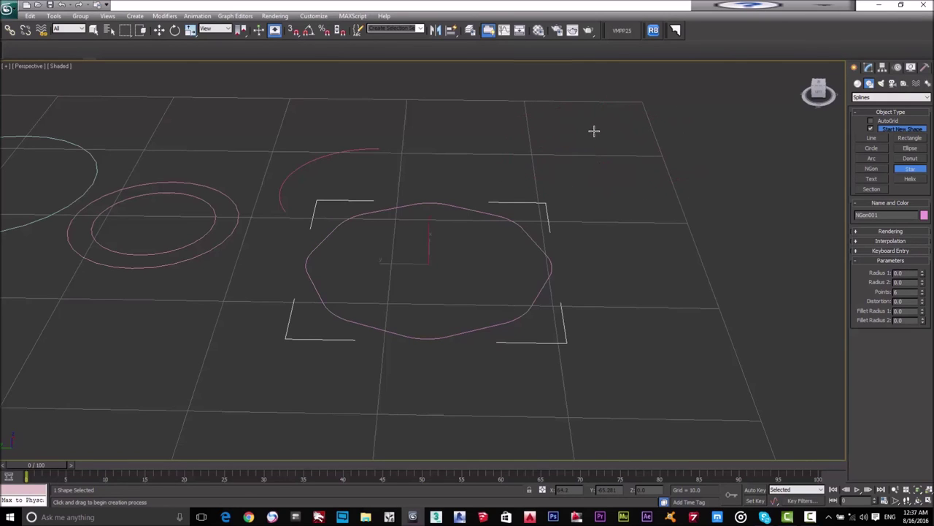
pyautogui.moveTo(595, 131); pyautogui.dragTo(638, 186)
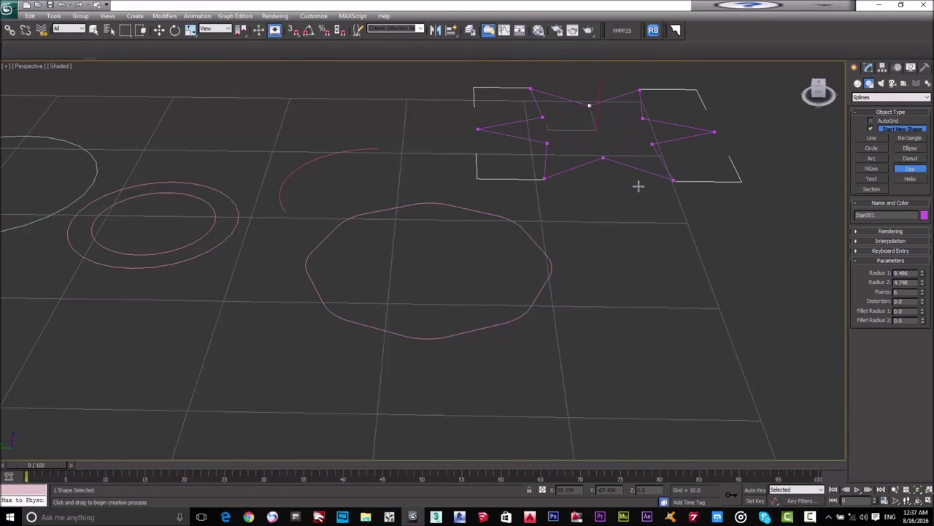
pyautogui.moveTo(639, 186); pyautogui.dragTo(640, 187)
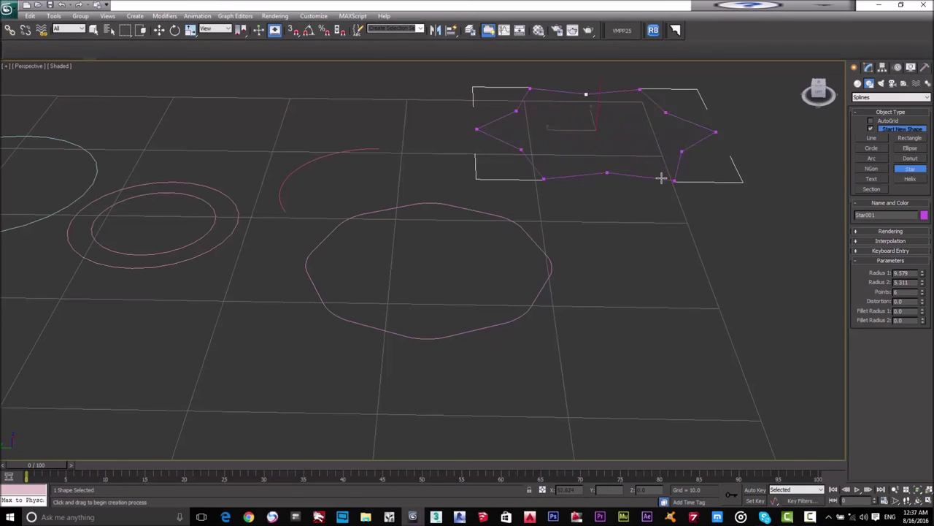
pyautogui.click(608, 143)
pyautogui.rightClick(667, 194)
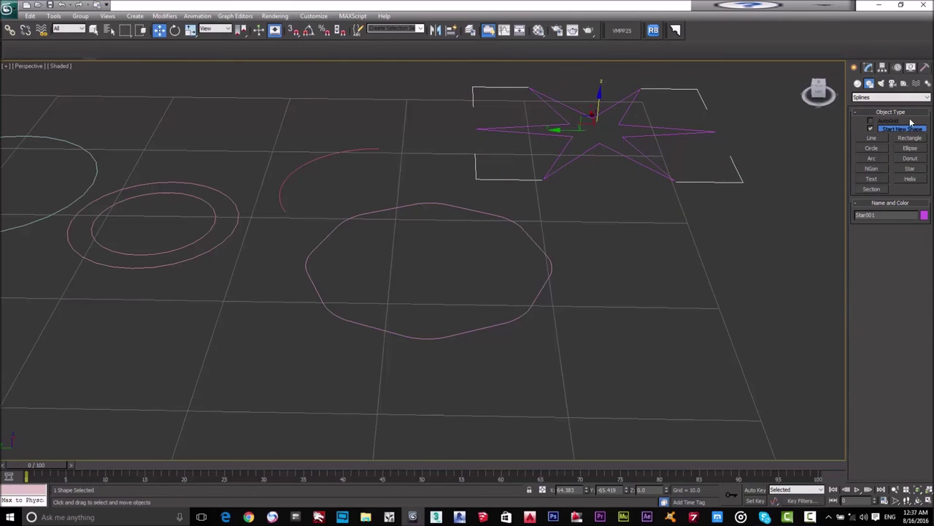
# - Round the star's outer tips by setting Fillet Radius 1 to 2.57
pyautogui.click(870, 68)
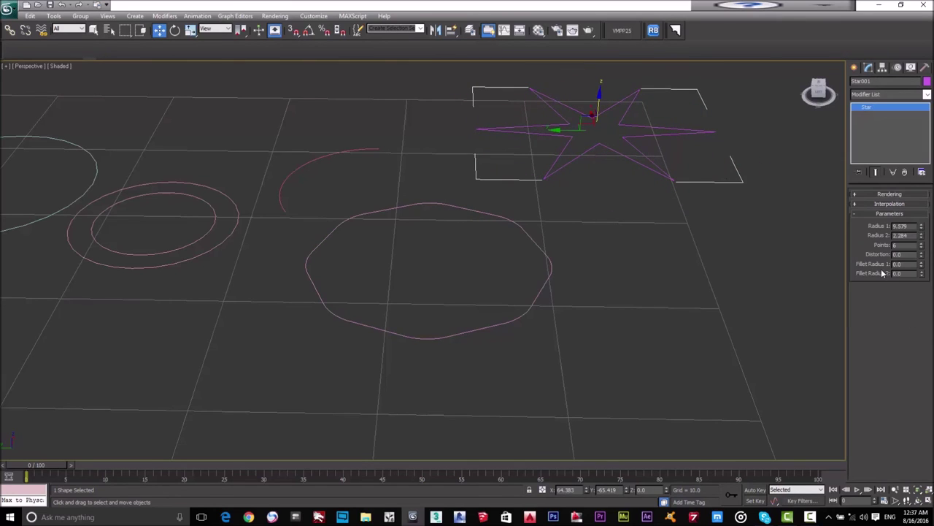
pyautogui.moveTo(921, 263); pyautogui.dragTo(912, 209)
pyautogui.scroll(8, 655, 110)
pyautogui.scroll(-10, 623, 127)
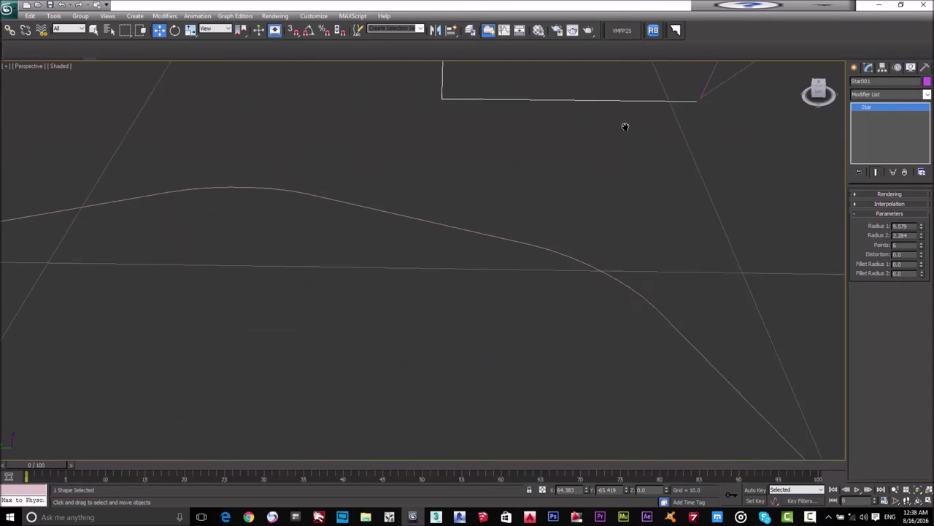
pyautogui.scroll(8, 623, 136)
pyautogui.moveTo(554, 201); pyautogui.dragTo(563, 188, button='middle')
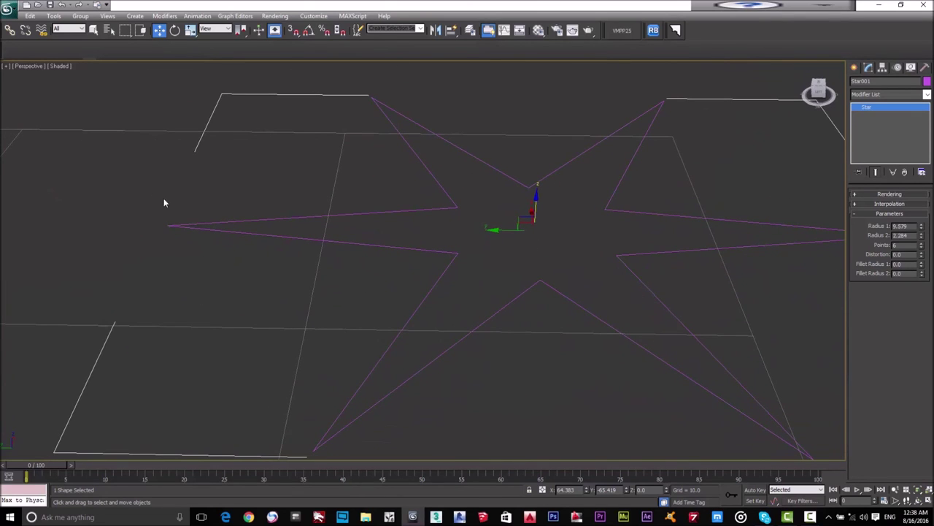
pyautogui.moveTo(213, 252)
pyautogui.mouseDown()
pyautogui.moveTo(227, 269)
pyautogui.moveTo(224, 252)
pyautogui.mouseUp()
pyautogui.hotkey('ctrl', 'z')
pyautogui.moveTo(921, 268); pyautogui.dragTo(907, 139)
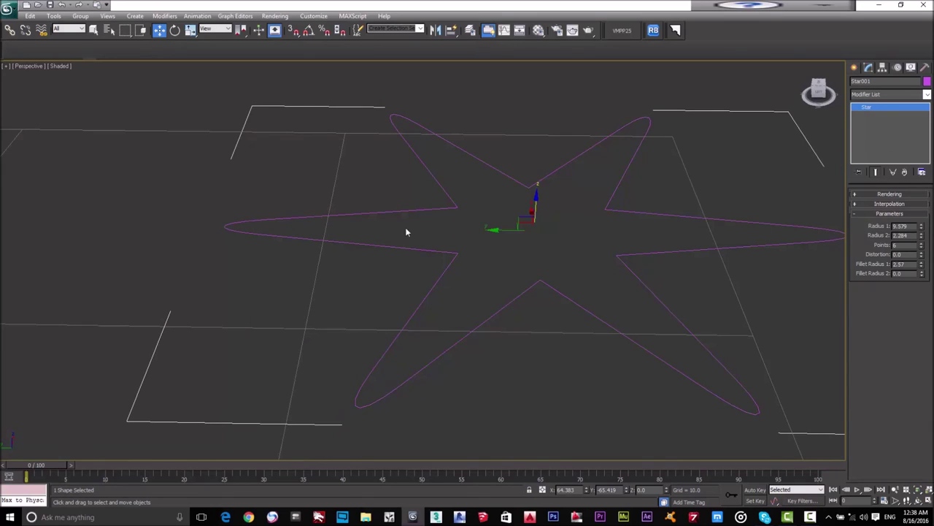
# - Round the star's inner corners by setting Fillet Radius 2 to 2.54
pyautogui.moveTo(467, 238); pyautogui.dragTo(440, 282)
pyautogui.click(489, 265)
pyautogui.click(678, 248)
pyautogui.moveTo(921, 268); pyautogui.dragTo(911, 139)
pyautogui.scroll(-5, 568, 253)
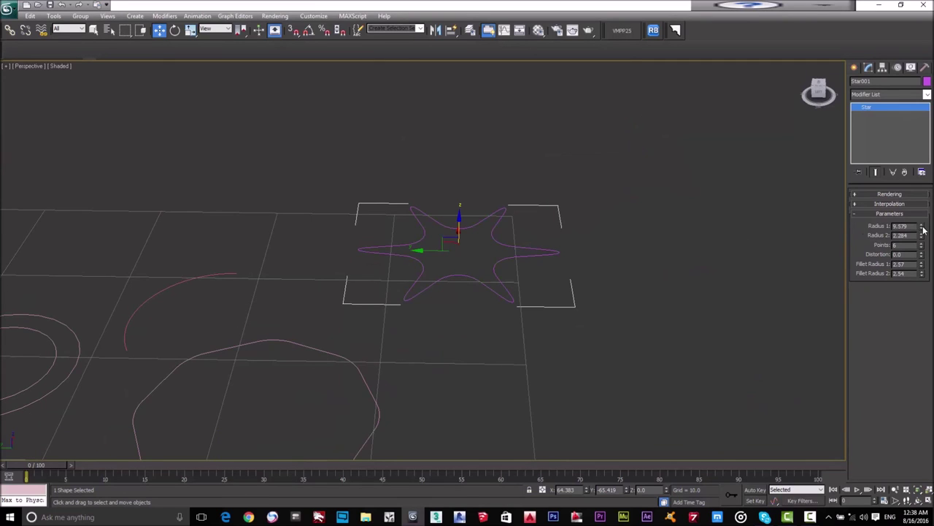
# - Set the star's Radius 1 to 8.621 and Radius 2 to 3.609
pyautogui.moveTo(921, 227); pyautogui.dragTo(904, 207)
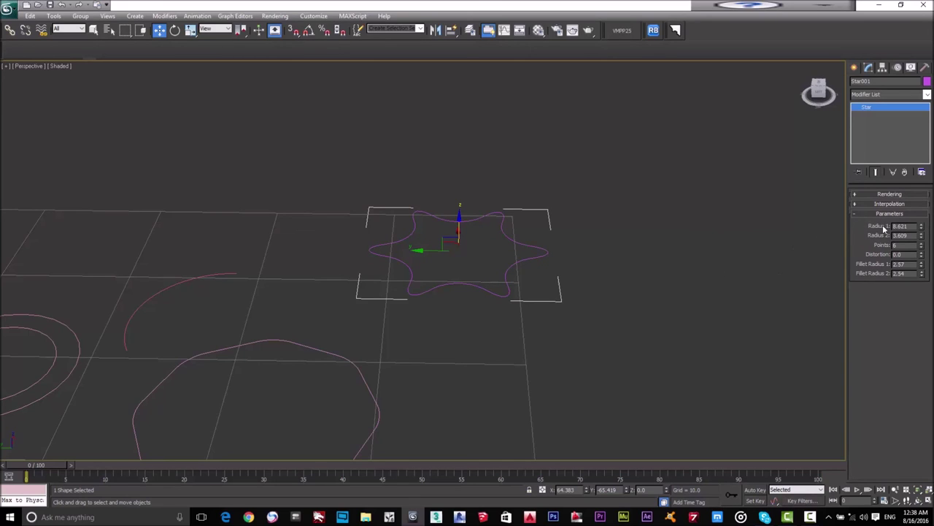
pyautogui.click(854, 67)
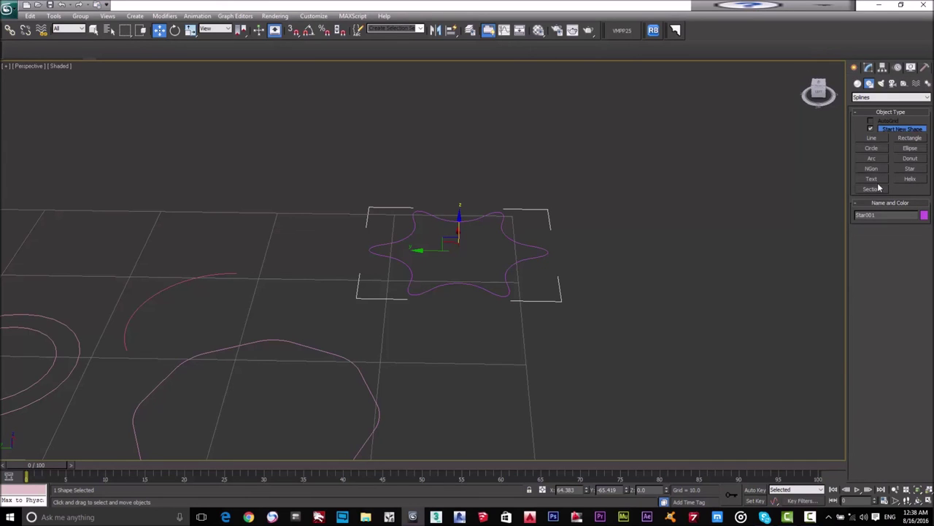
pyautogui.scroll(-5, 531, 188)
pyautogui.keyDown('alt'); pyautogui.moveTo(531, 187); pyautogui.dragTo(769, 165, button='middle'); pyautogui.keyUp('alt')
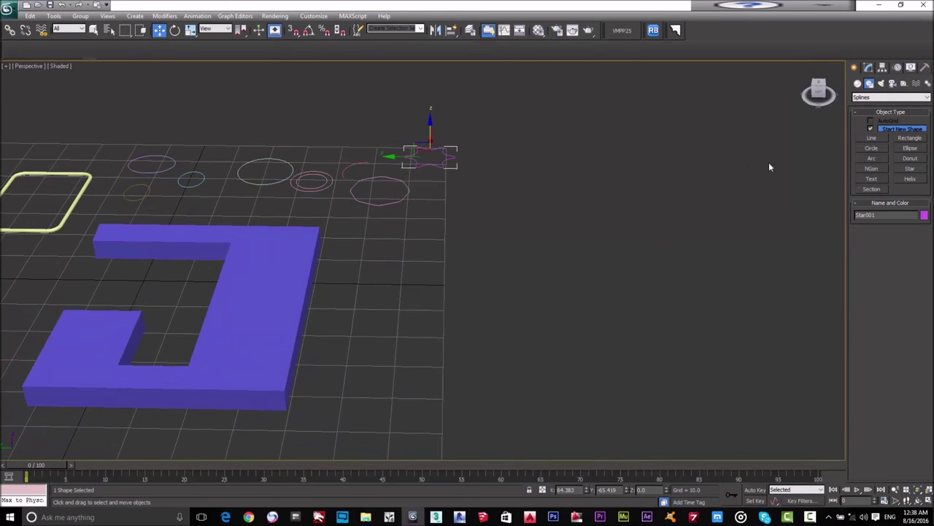
# - Place a Text spline reading "MAX Text" at size 100 and move it along Y clear of the grid, beside the other shapes
pyautogui.click(873, 179)
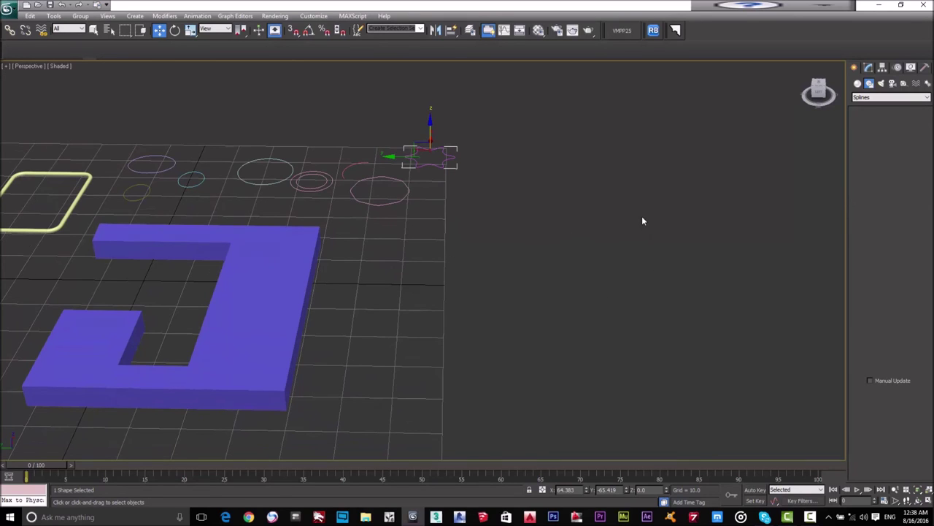
pyautogui.scroll(-5, 467, 255)
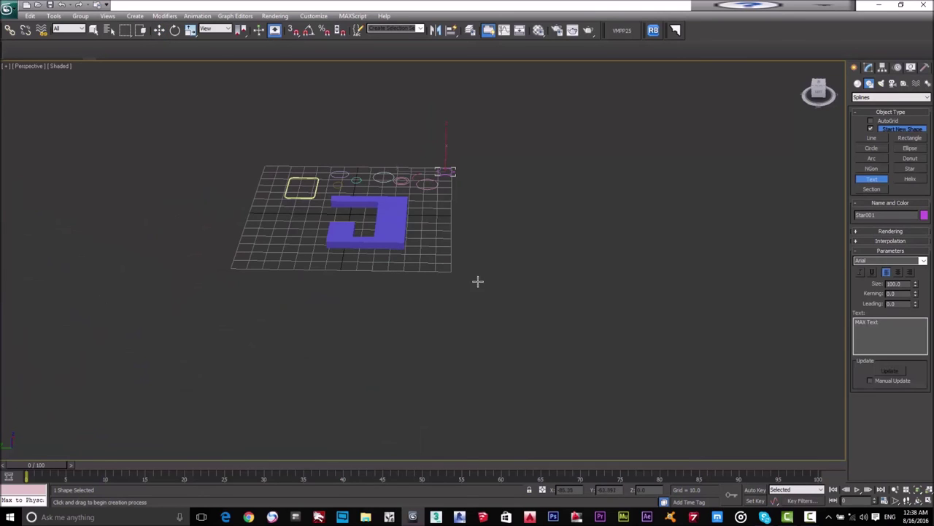
pyautogui.click(393, 275)
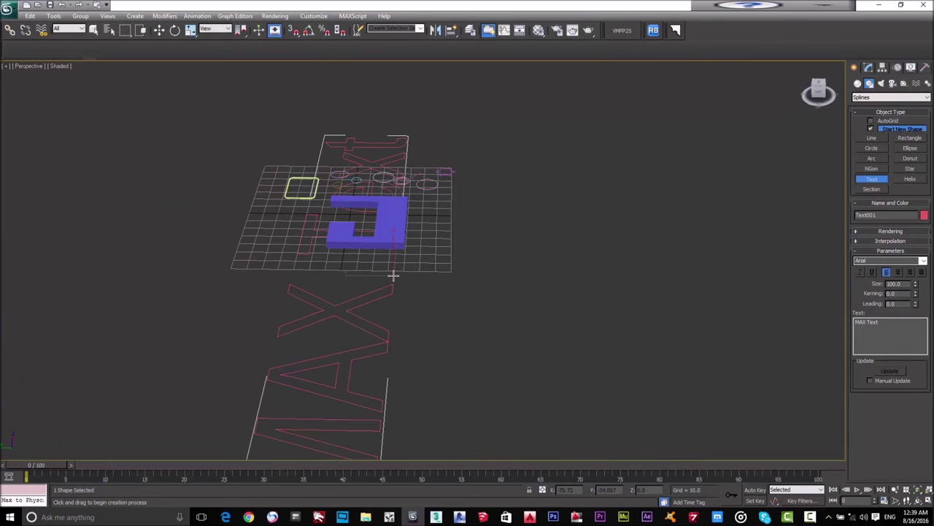
pyautogui.scroll(-5, 394, 275)
pyautogui.scroll(5, 399, 271)
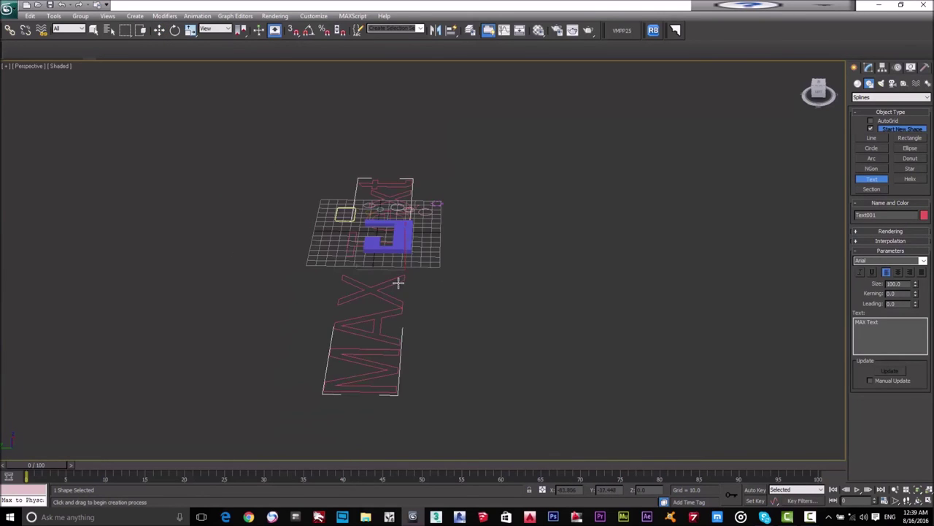
pyautogui.press('w')
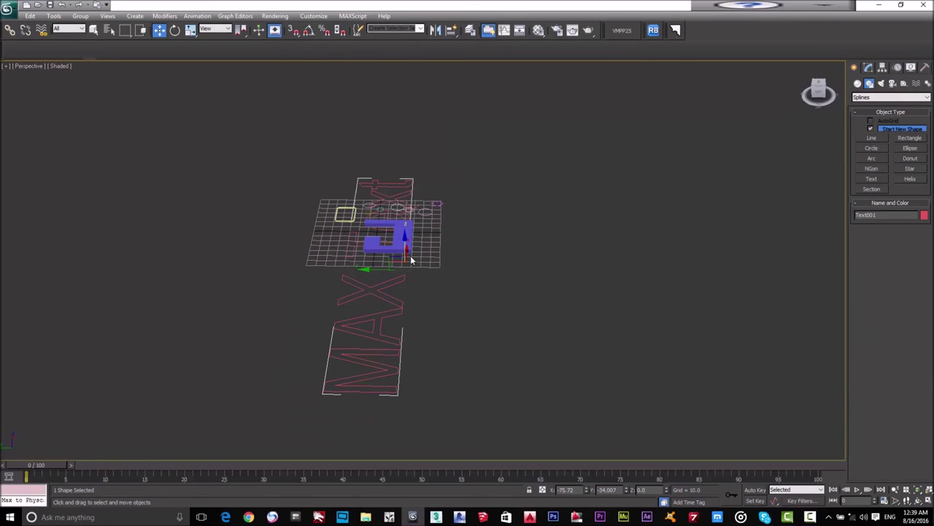
pyautogui.moveTo(387, 261); pyautogui.dragTo(482, 267)
# - Replace the text spline's wording with "3D MaX"
pyautogui.click(868, 67)
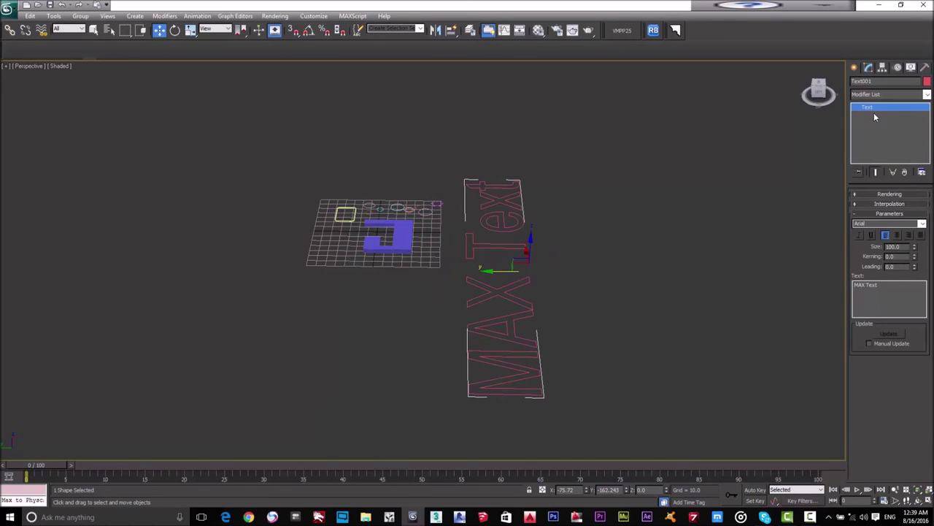
pyautogui.click(854, 67)
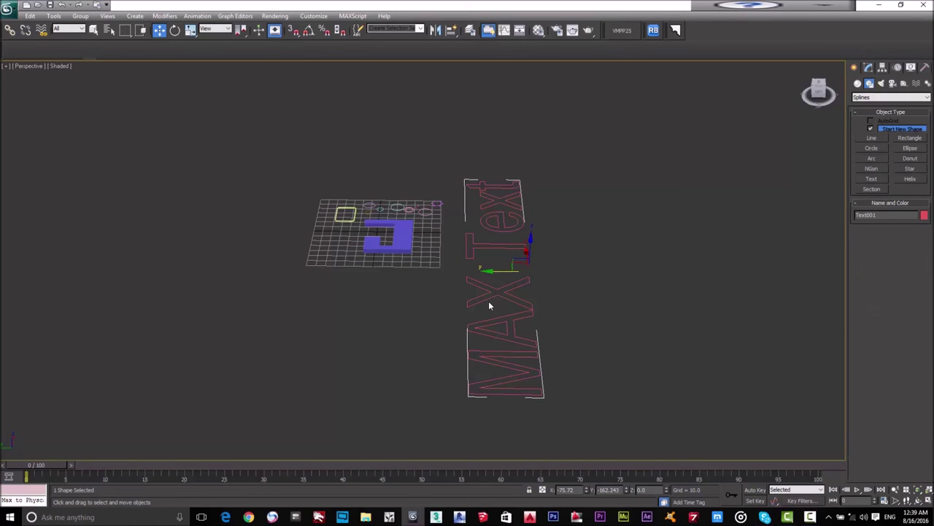
pyautogui.click(868, 67)
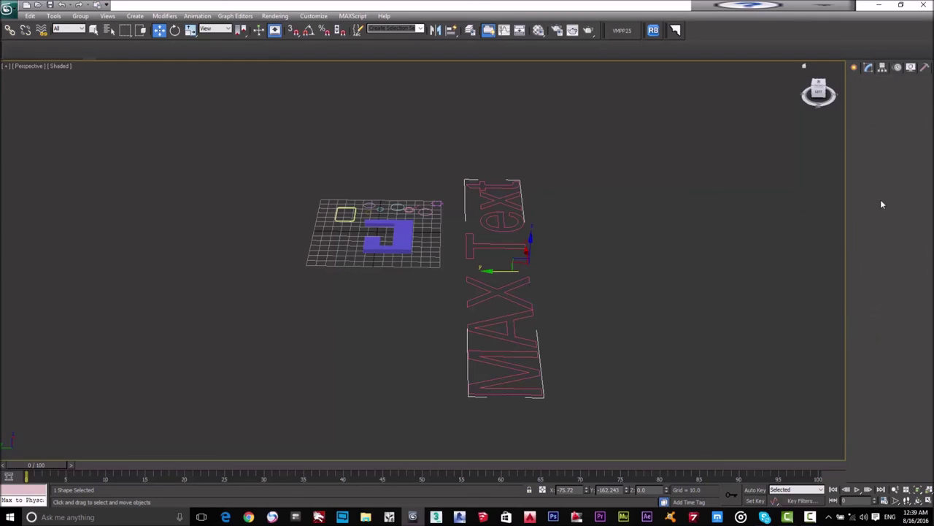
pyautogui.moveTo(898, 286); pyautogui.dragTo(828, 295)
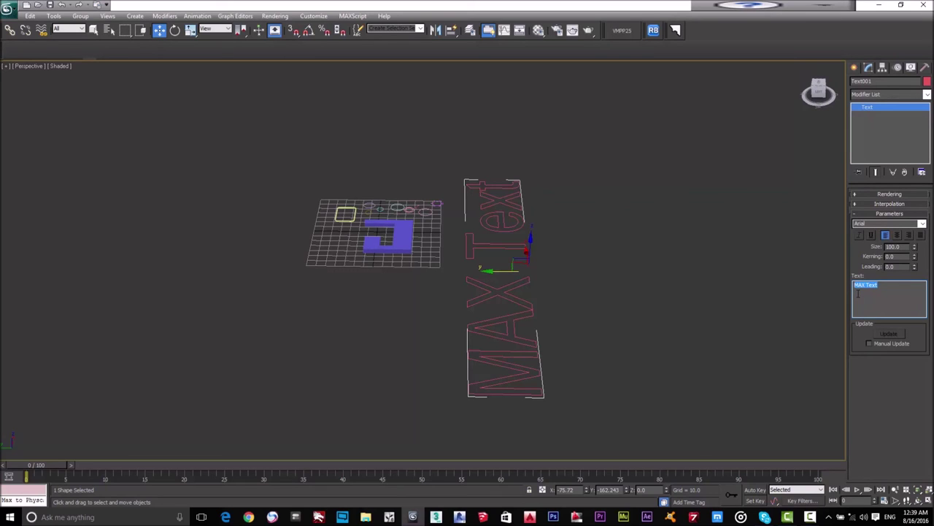
pyautogui.write('3D Max')
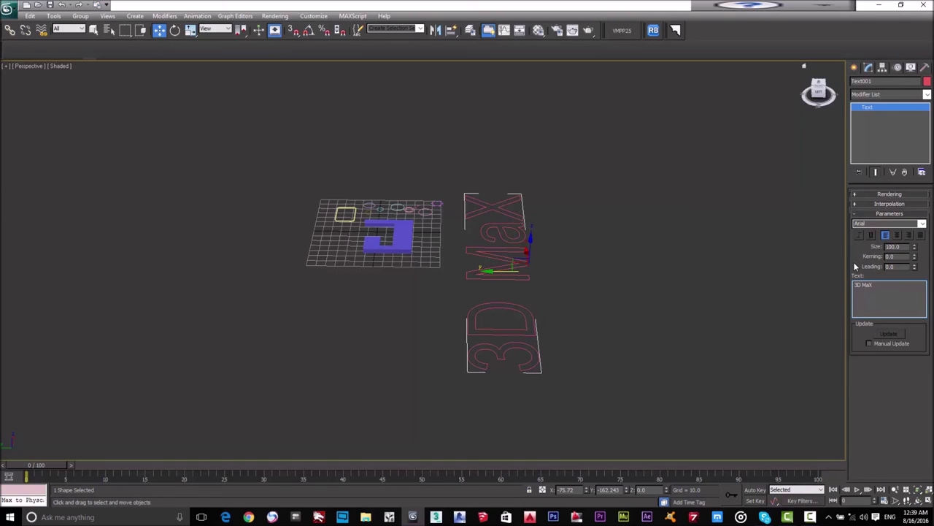
# - Set the text's size to 34 and its kerning to -0.96
pyautogui.moveTo(918, 250); pyautogui.dragTo(910, 276)
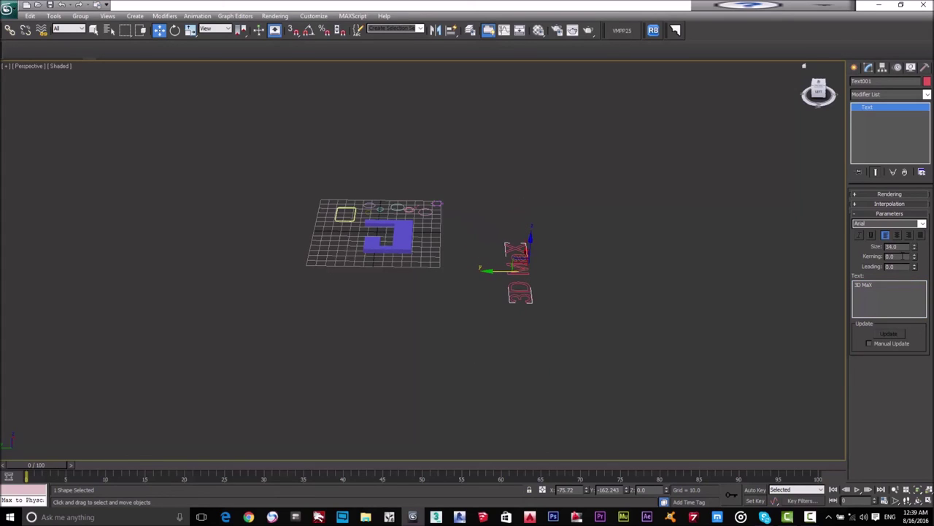
pyautogui.moveTo(918, 258); pyautogui.dragTo(905, 109)
pyautogui.rightClick(912, 268)
# - Add a second line with a person's first name to the text and try adjusting the leading
pyautogui.click(880, 299)
pyautogui.press('Return')
pyautogui.write('d')
pyautogui.press('BackSpace')
pyautogui.write('Majed')
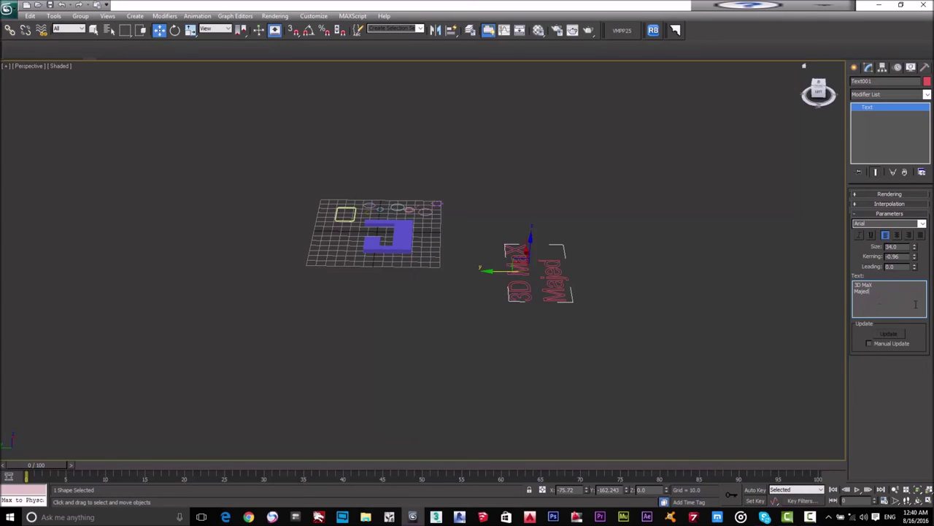
pyautogui.moveTo(914, 267); pyautogui.dragTo(914, 280)
pyautogui.moveTo(891, 162); pyautogui.dragTo(900, 176)
pyautogui.click(857, 68)
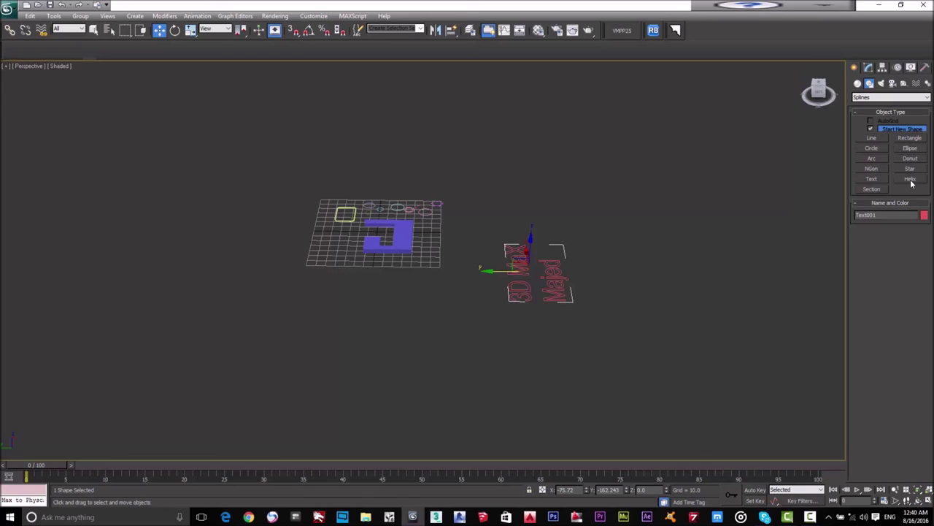
pyautogui.click(911, 179)
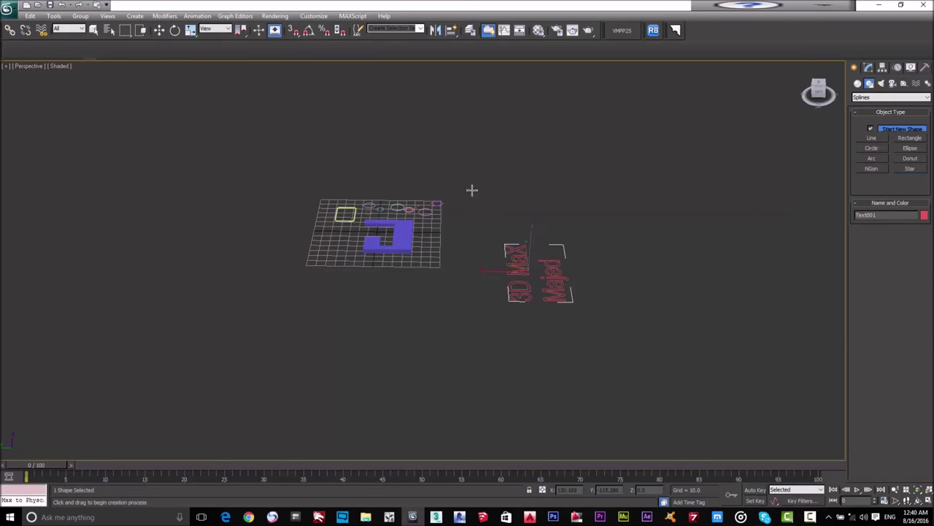
pyautogui.press('w')
pyautogui.click(517, 259)
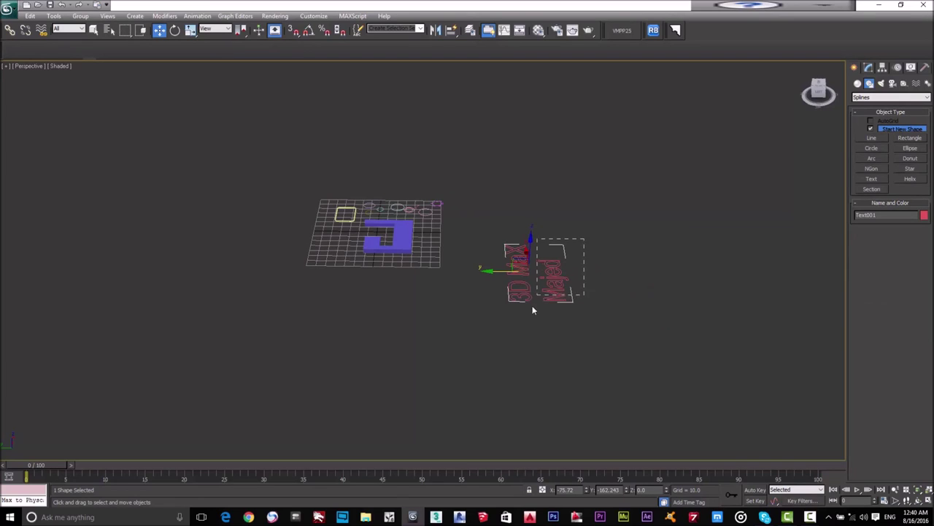
# - Enable the text outline in the renderer and viewport to preview it as tubes, and turn both options back off
pyautogui.click(868, 67)
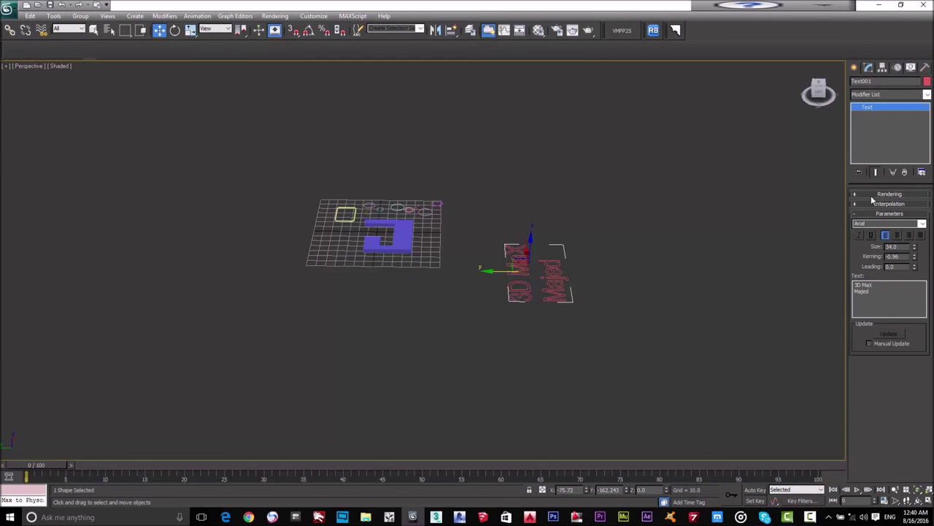
pyautogui.scroll(5, 688, 261)
pyautogui.moveTo(688, 261); pyautogui.dragTo(523, 260, button='middle')
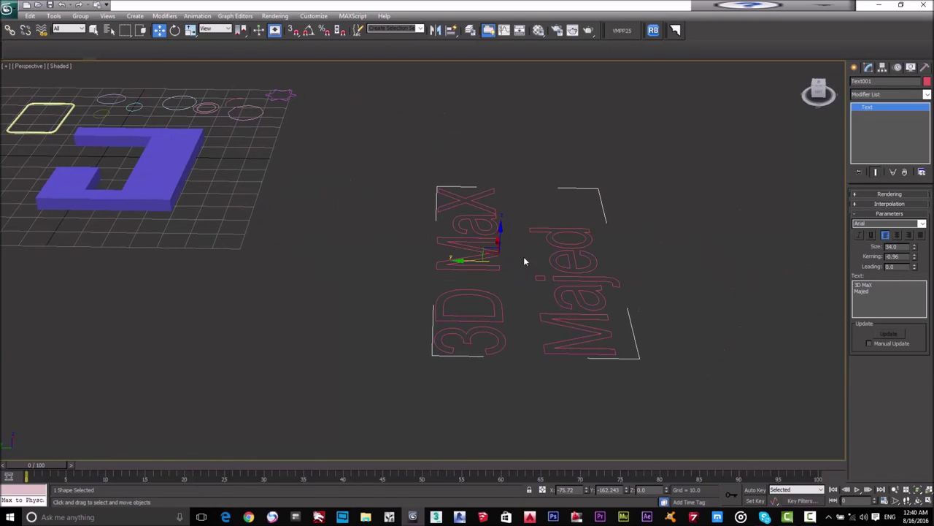
pyautogui.click(873, 196)
pyautogui.click(857, 203)
pyautogui.click(857, 211)
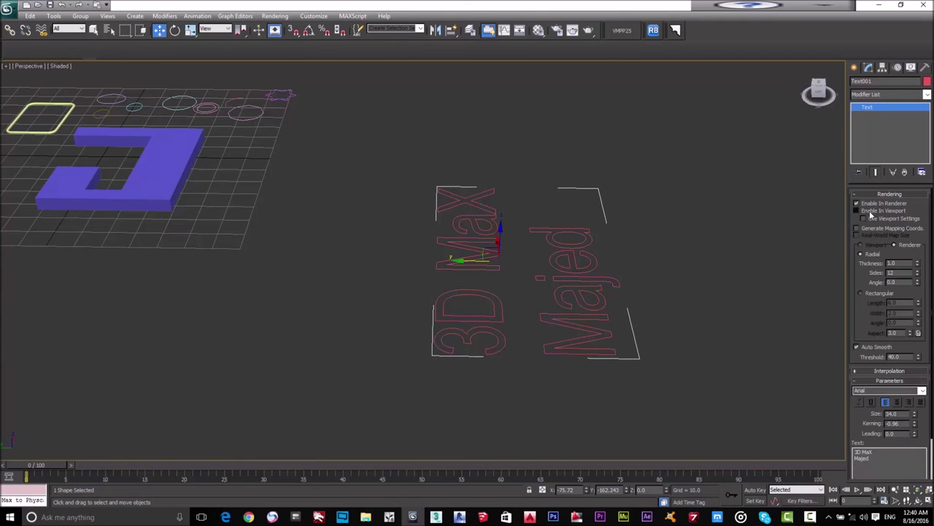
pyautogui.moveTo(701, 246); pyautogui.dragTo(684, 238, button='middle')
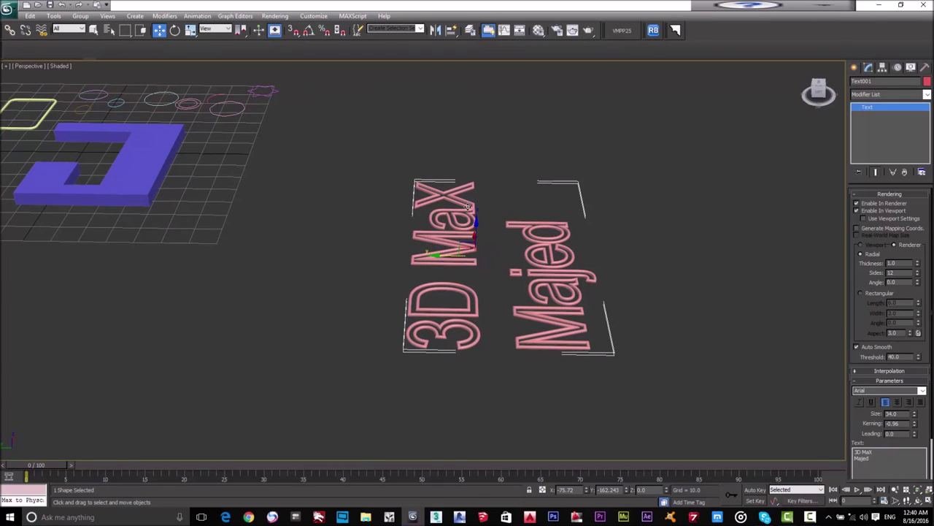
pyautogui.click(869, 206)
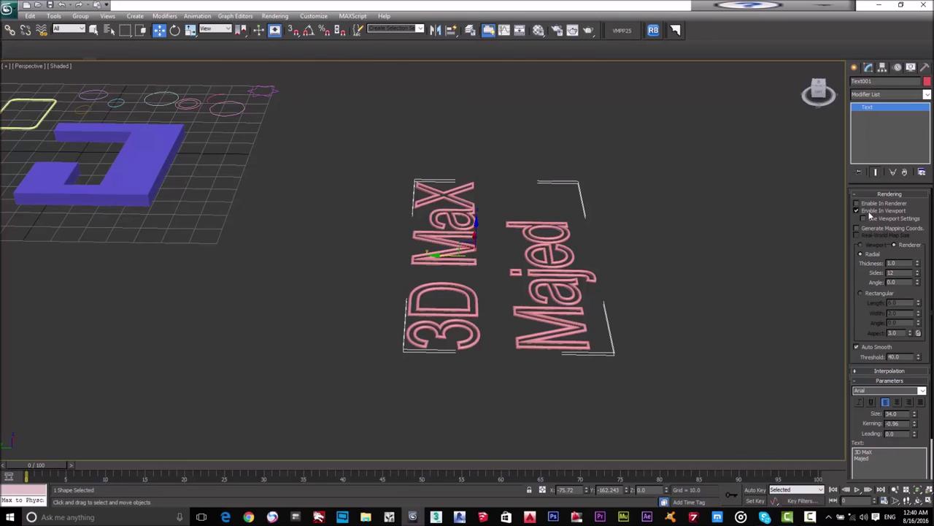
pyautogui.click(863, 195)
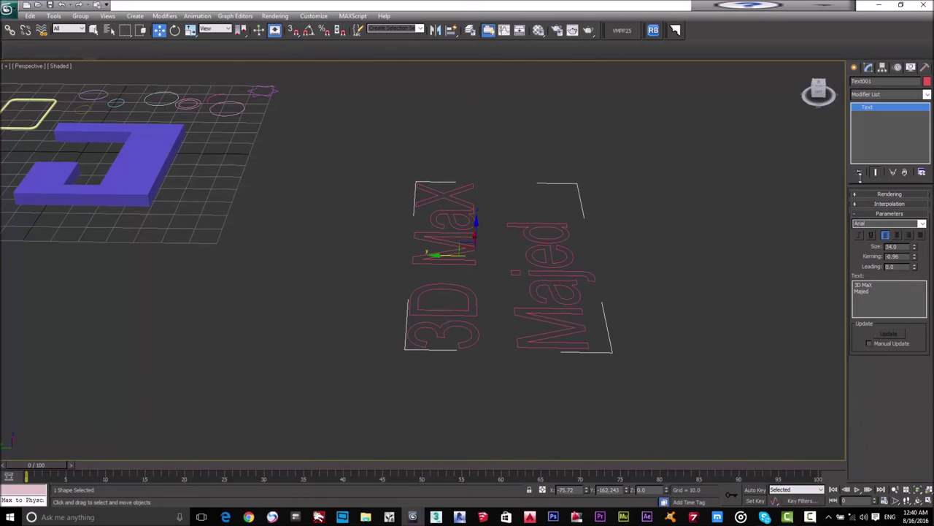
# - Apply an Extrude modifier with an amount of 8 to the two-line text
pyautogui.click(877, 95)
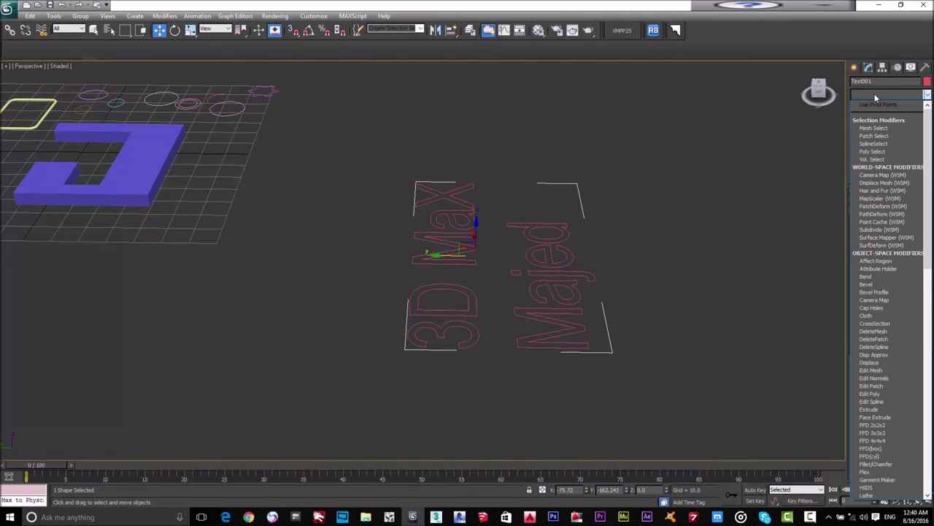
pyautogui.press('e')
pyautogui.press('x')
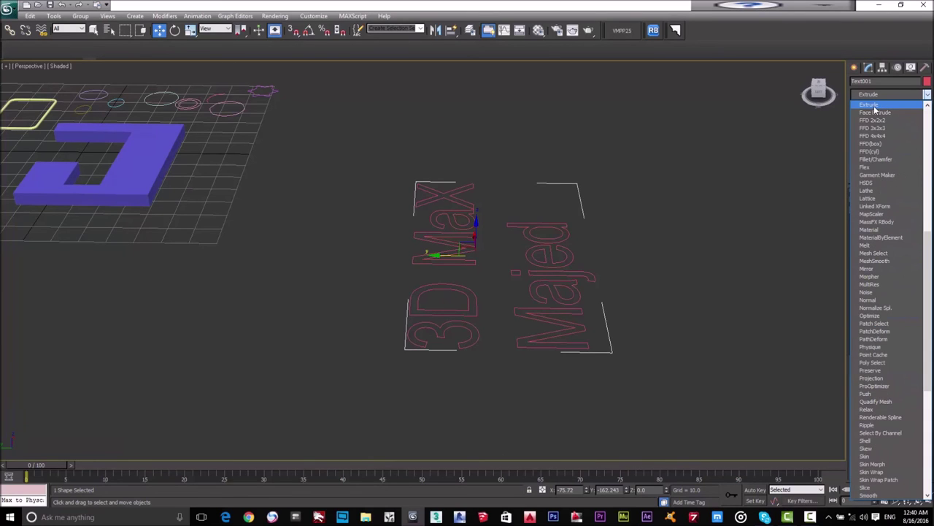
pyautogui.press('Return')
pyautogui.moveTo(687, 243); pyautogui.dragTo(629, 237, button='middle')
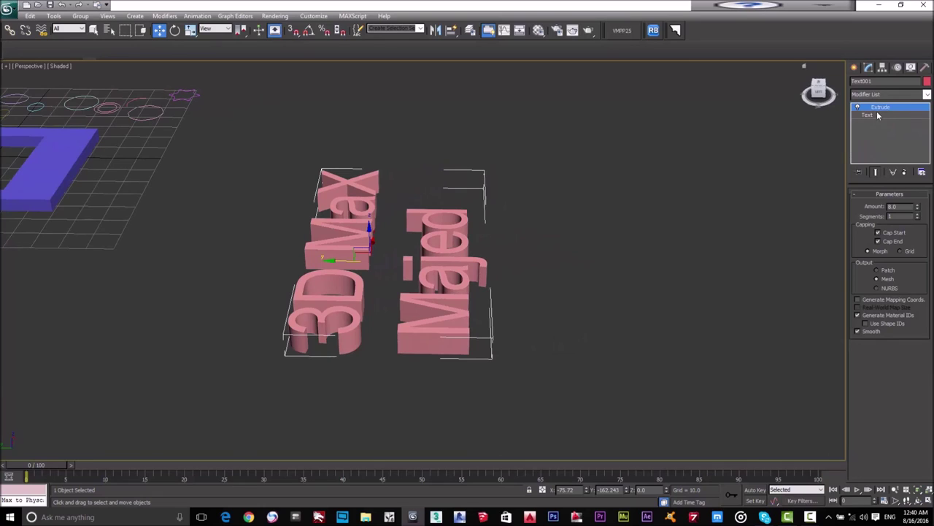
# - Draw a one-turn Helix between the grid and the text, with radii of about 22 and 6.9 and height about 42.6
pyautogui.click(854, 67)
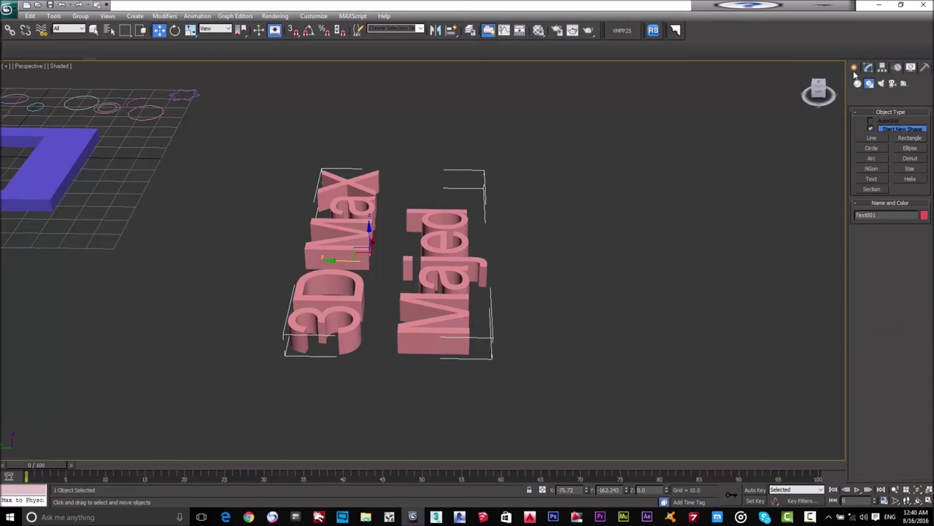
pyautogui.click(910, 180)
pyautogui.scroll(-3, 698, 265)
pyautogui.scroll(2, 446, 279)
pyautogui.moveTo(260, 204); pyautogui.dragTo(333, 208, button='middle')
pyautogui.scroll(4, 333, 209)
pyautogui.moveTo(316, 195); pyautogui.dragTo(344, 221)
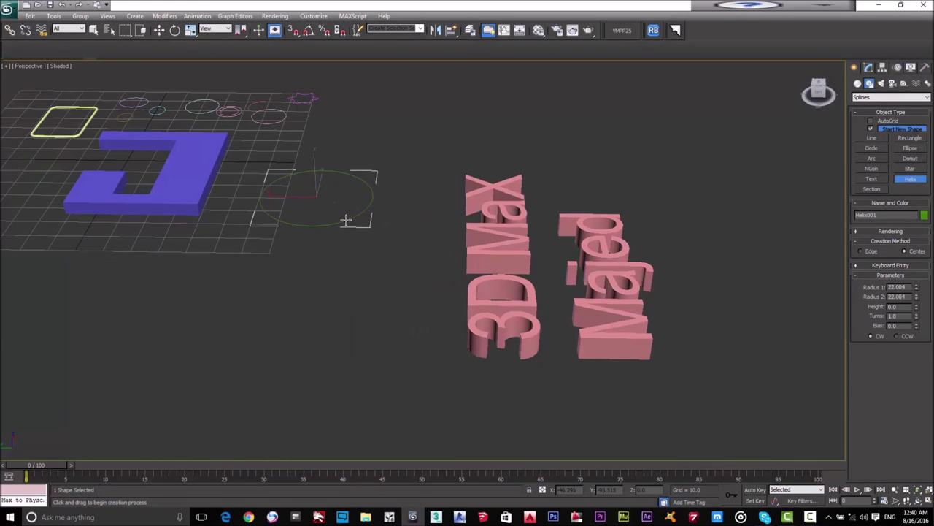
pyautogui.click(324, 127)
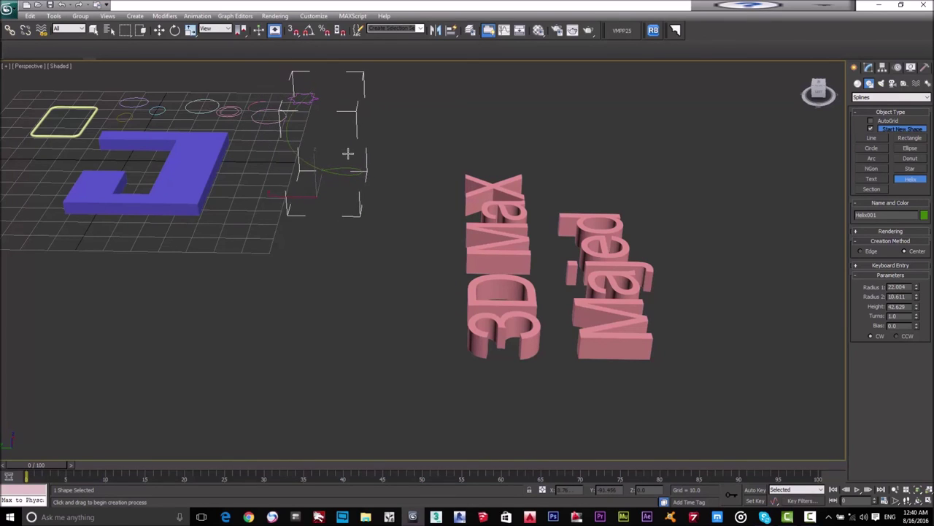
pyautogui.click(403, 160)
pyautogui.press('w')
# - Enable the helix in both the renderer and the viewport as a radial tube of thickness 1
pyautogui.scroll(6, 394, 190)
pyautogui.scroll(2, 427, 219)
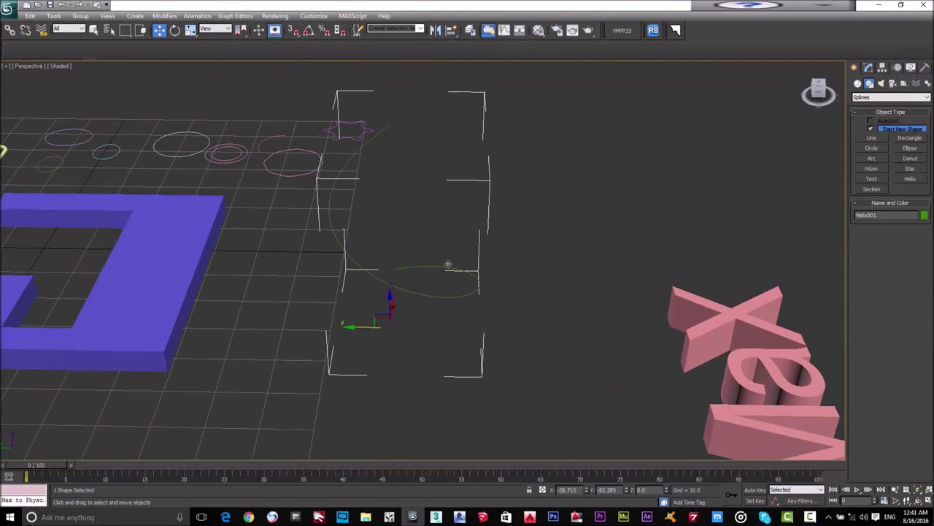
pyautogui.click(870, 68)
pyautogui.click(878, 194)
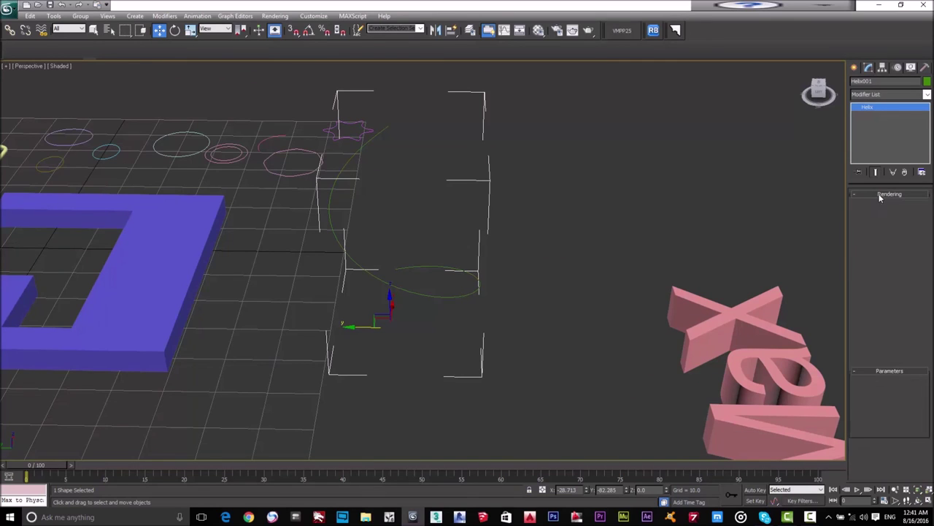
pyautogui.click(857, 203)
pyautogui.click(857, 210)
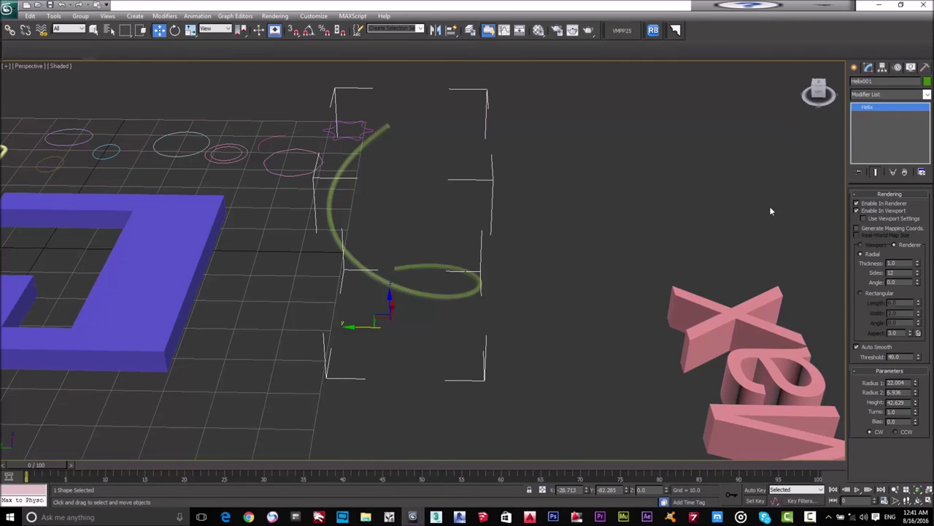
pyautogui.moveTo(767, 238); pyautogui.dragTo(678, 219, button='middle')
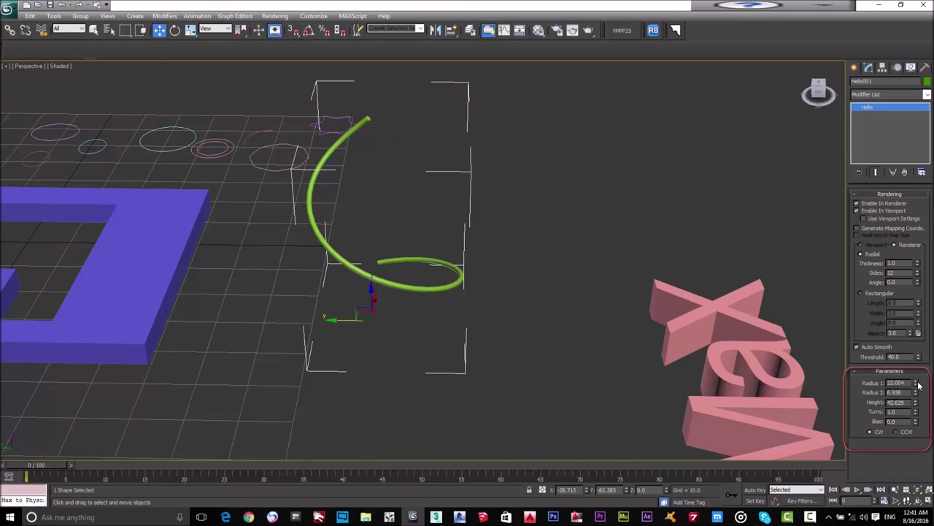
# - Set the helix's Radius 1 to 20 and Radius 2 to 5
pyautogui.moveTo(917, 385)
pyautogui.mouseDown()
pyautogui.moveTo(917, 362)
pyautogui.moveTo(911, 456)
pyautogui.moveTo(922, 397)
pyautogui.mouseUp()
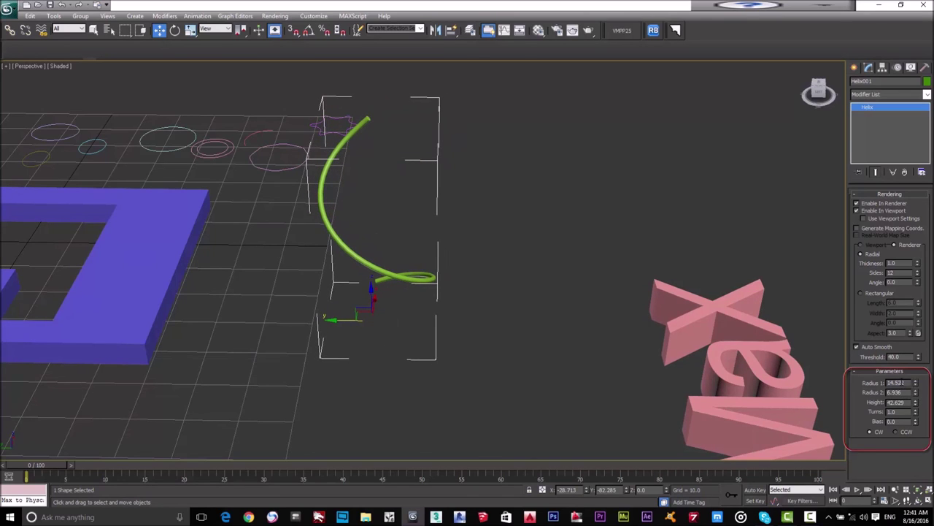
pyautogui.write('20')
pyautogui.press('Return')
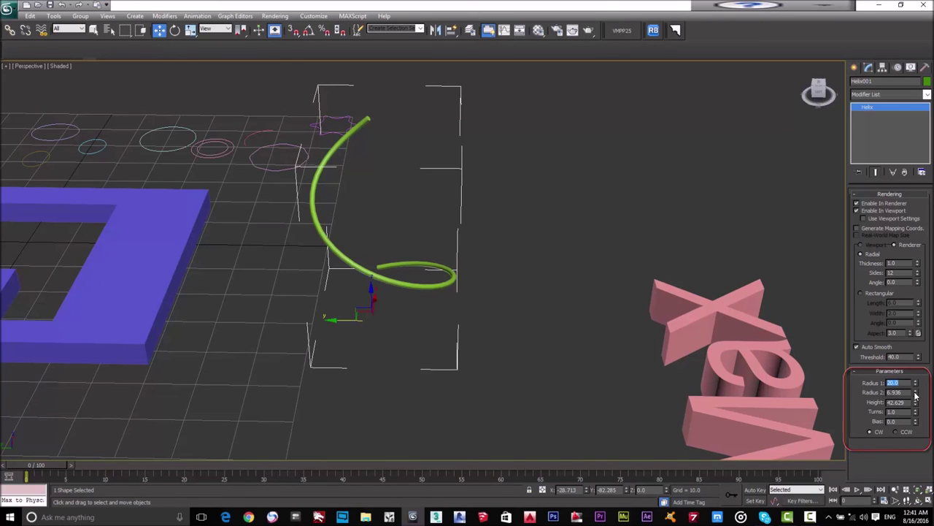
pyautogui.moveTo(916, 395)
pyautogui.mouseDown()
pyautogui.moveTo(916, 358)
pyautogui.moveTo(911, 443)
pyautogui.moveTo(923, 402)
pyautogui.mouseUp()
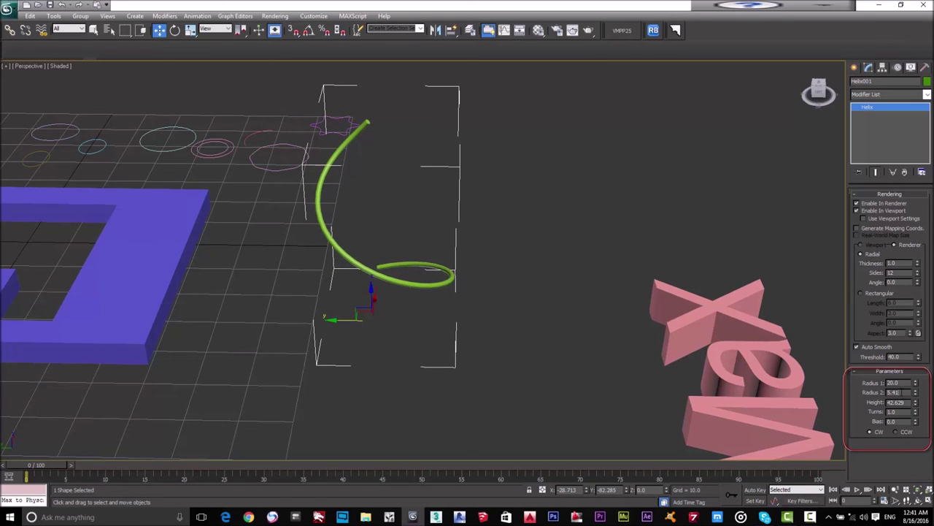
pyautogui.write('5')
pyautogui.press('Return')
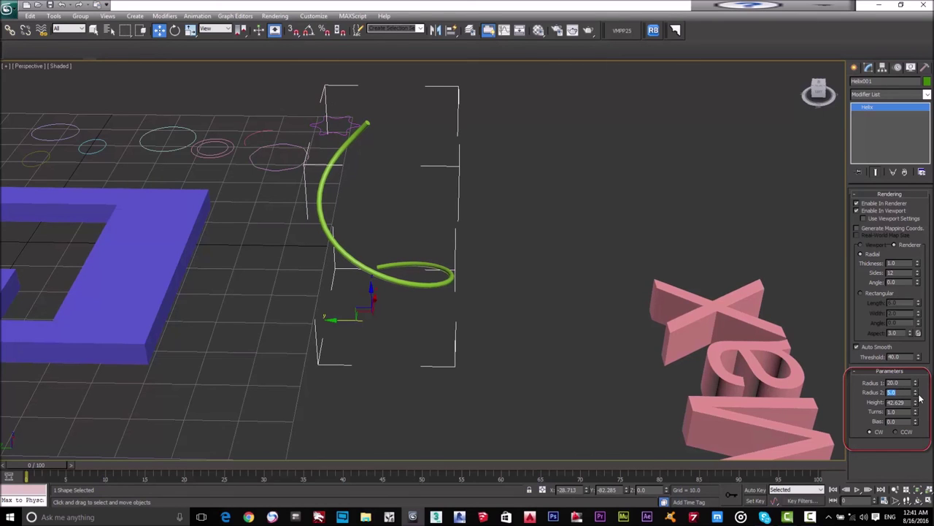
# - Set the helix's height to 50 and its number of turns to 8.25
pyautogui.moveTo(914, 407)
pyautogui.mouseDown()
pyautogui.moveTo(918, 352)
pyautogui.moveTo(920, 416)
pyautogui.moveTo(923, 392)
pyautogui.mouseUp()
pyautogui.moveTo(625, 378); pyautogui.dragTo(626, 399, button='middle')
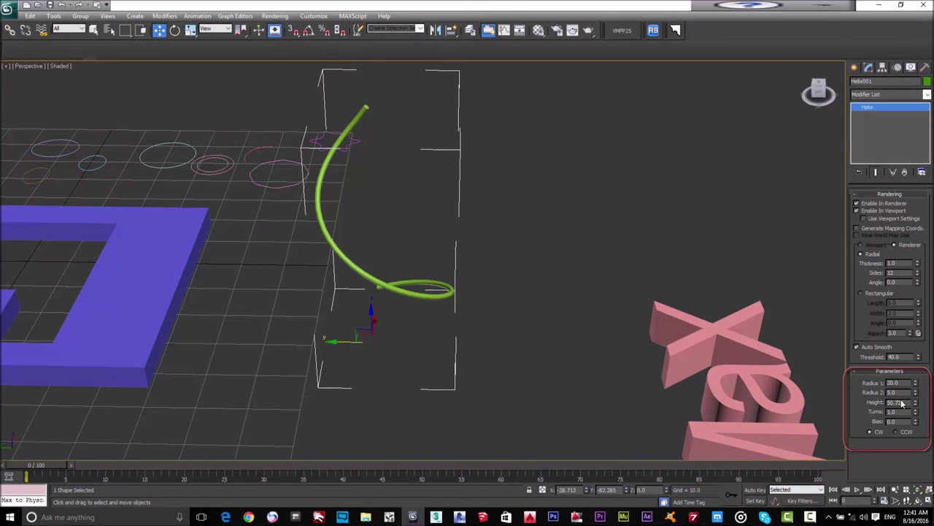
pyautogui.press('Return')
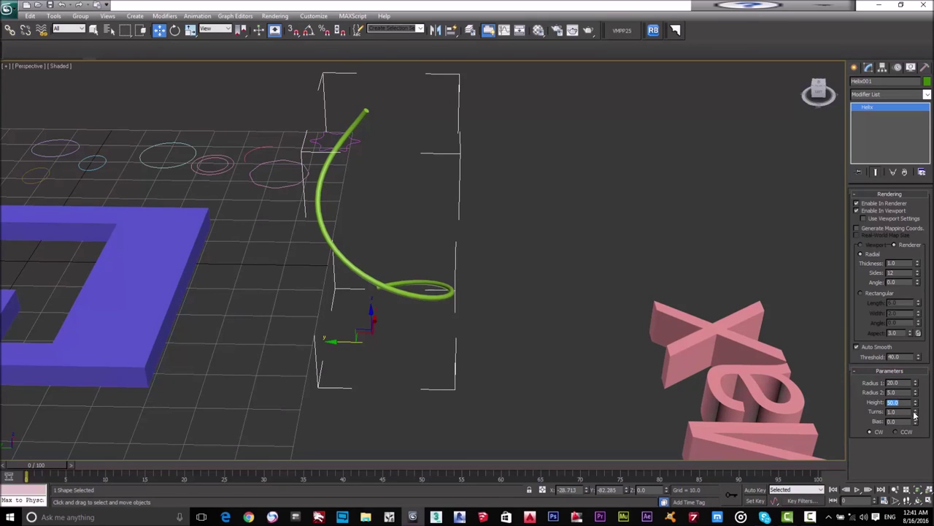
pyautogui.moveTo(917, 413); pyautogui.dragTo(930, 47)
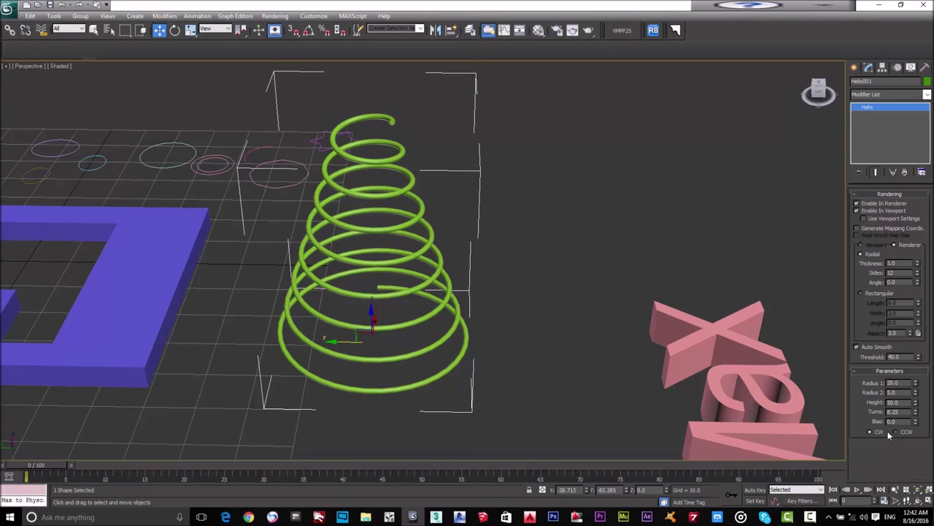
# - Try a helix bias of 1.0, switch it to -1.0, and raise the turns to 8.58
pyautogui.moveTo(917, 423); pyautogui.dragTo(912, 364)
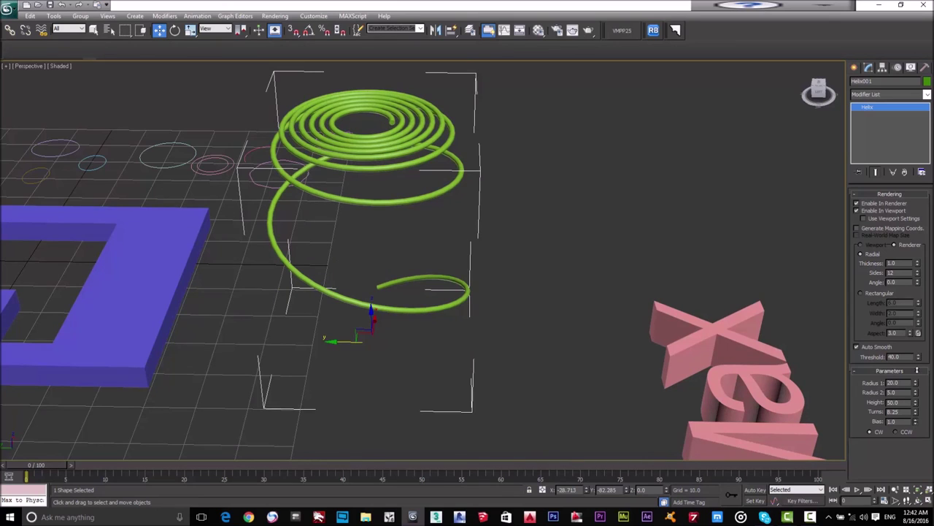
pyautogui.moveTo(917, 370); pyautogui.dragTo(923, 496)
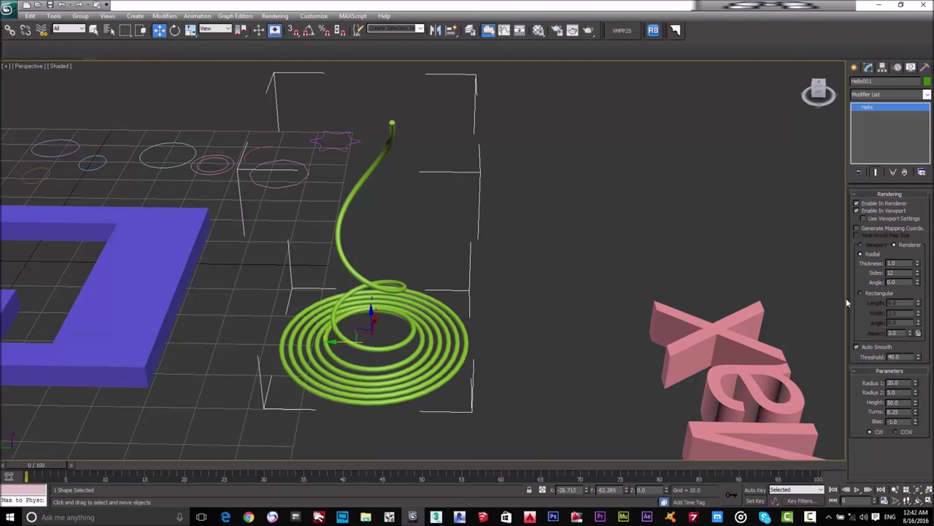
pyautogui.moveTo(916, 416)
pyautogui.mouseDown()
pyautogui.moveTo(925, 452)
pyautogui.moveTo(916, 411)
pyautogui.mouseUp()
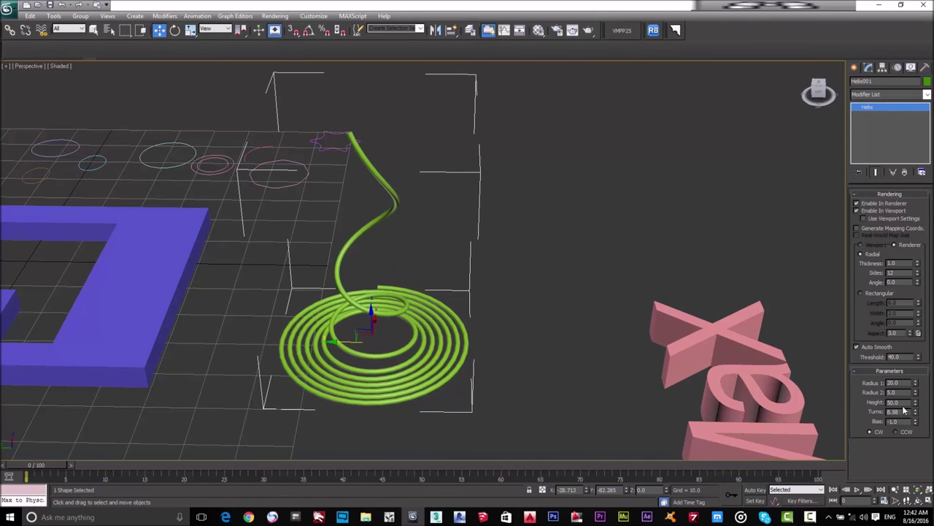
pyautogui.scroll(-5, 646, 298)
pyautogui.scroll(2, 582, 267)
pyautogui.moveTo(553, 266); pyautogui.dragTo(542, 224, button='middle')
pyautogui.scroll(-5, 543, 224)
pyautogui.scroll(5, 544, 223)
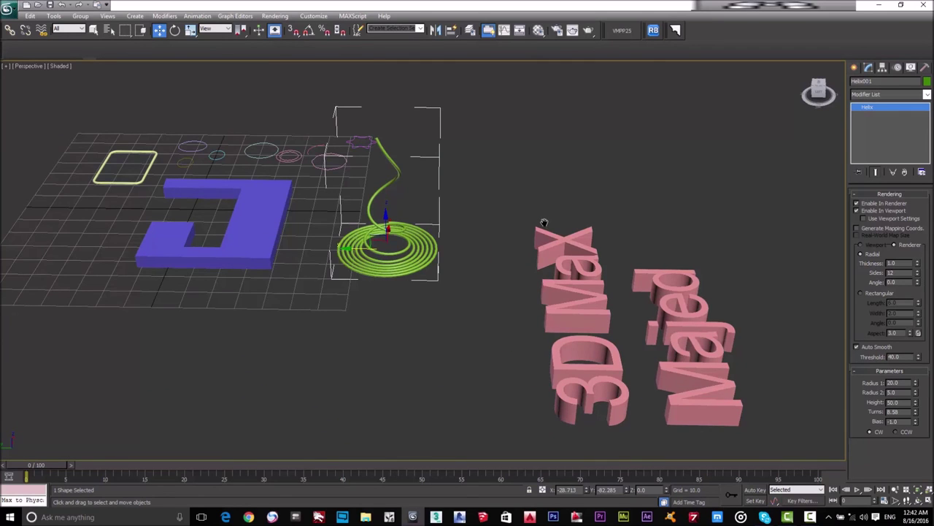